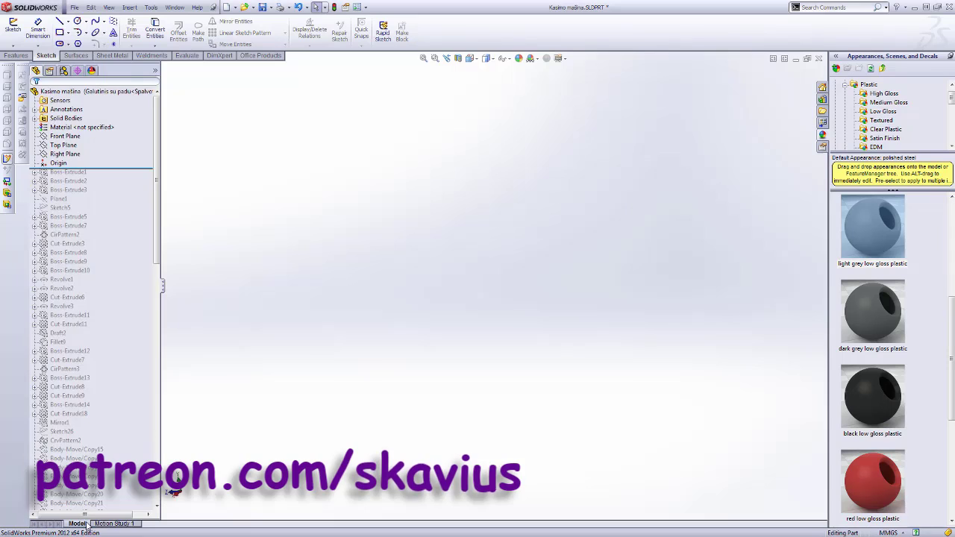
Restore Boss-Extrude1 so the cylindrical shaft reappears
drag(134, 170, 135, 179)
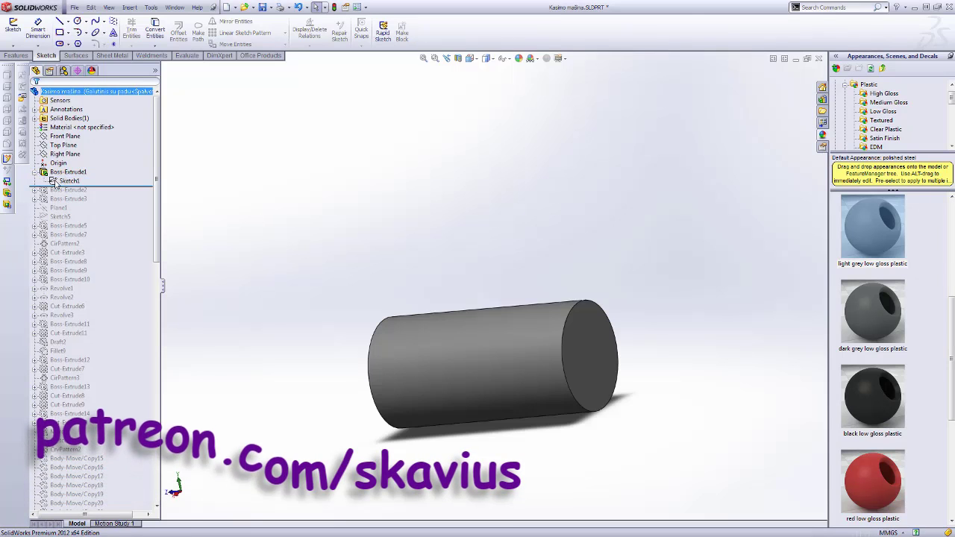
click(67, 172)
click(54, 147)
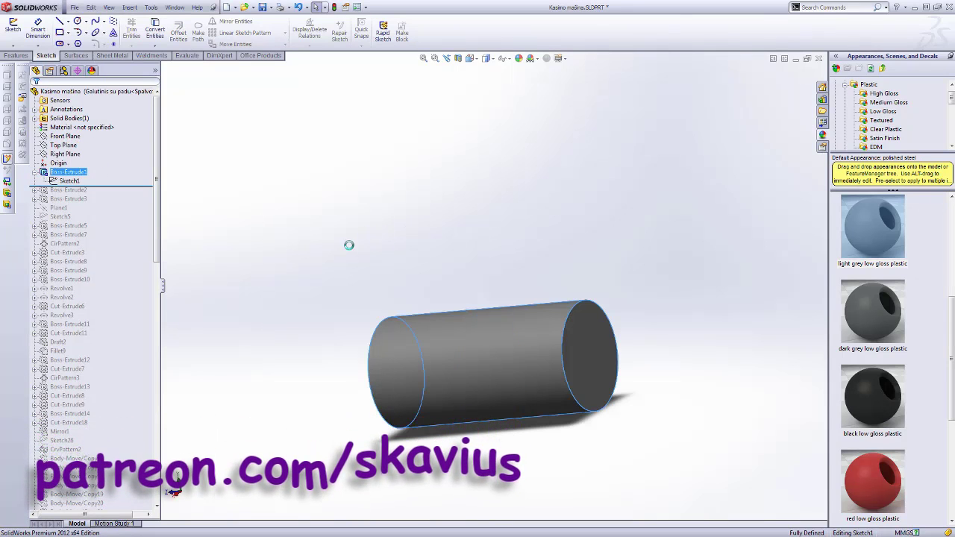
middle_drag(355, 256, 408, 418)
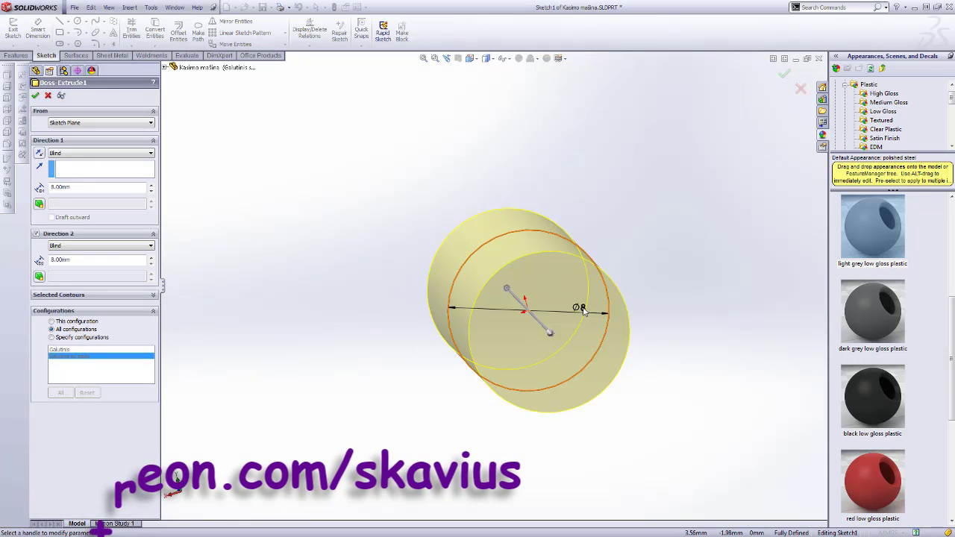
click(49, 96)
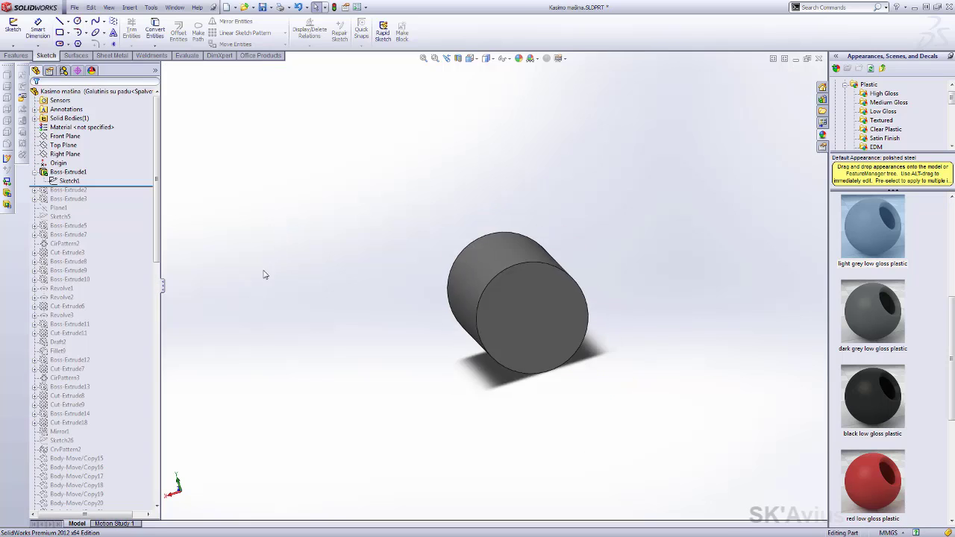
Restore Boss-Extrude2, the flat flange on the shaft
drag(46, 191, 46, 196)
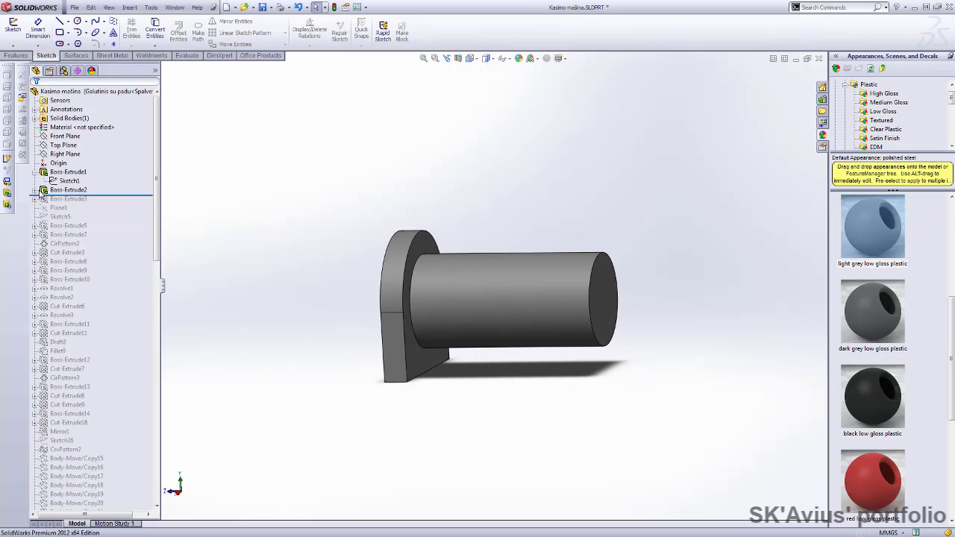
click(67, 190)
click(50, 159)
mouse_move(341, 360)
middle_down()
mouse_move(418, 314)
mouse_move(323, 333)
middle_up()
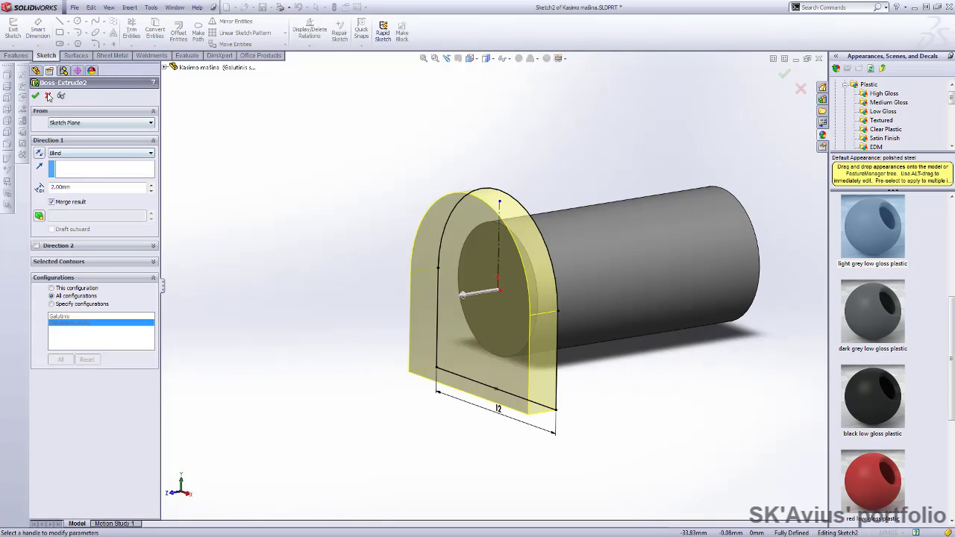
click(48, 96)
Restore Boss-Extrude3, the cone-shaped collar on top
drag(75, 213, 75, 214)
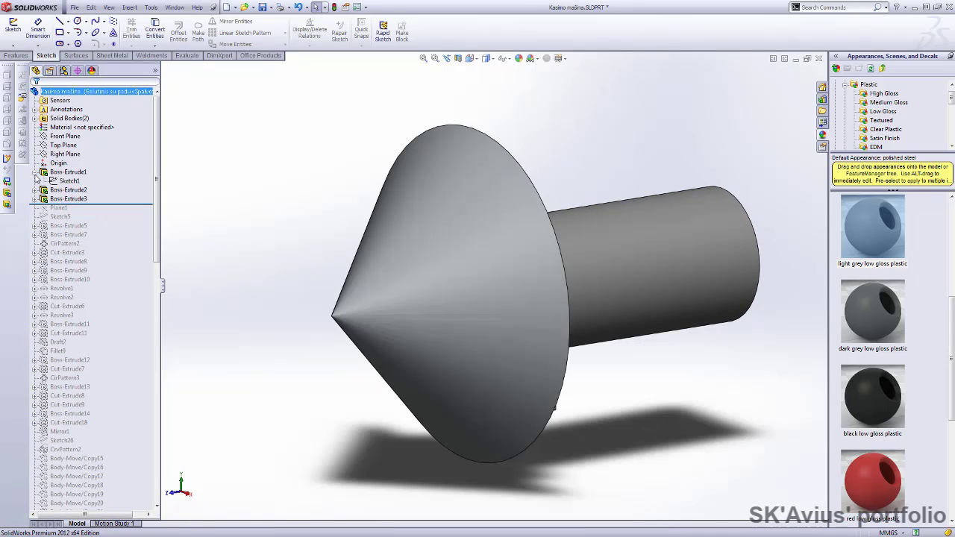
click(67, 190)
click(43, 165)
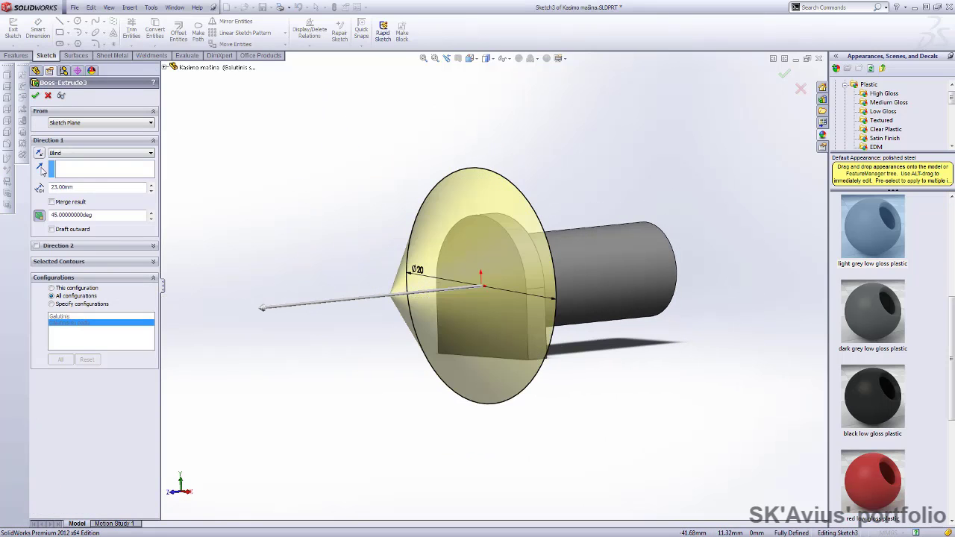
key(Return)
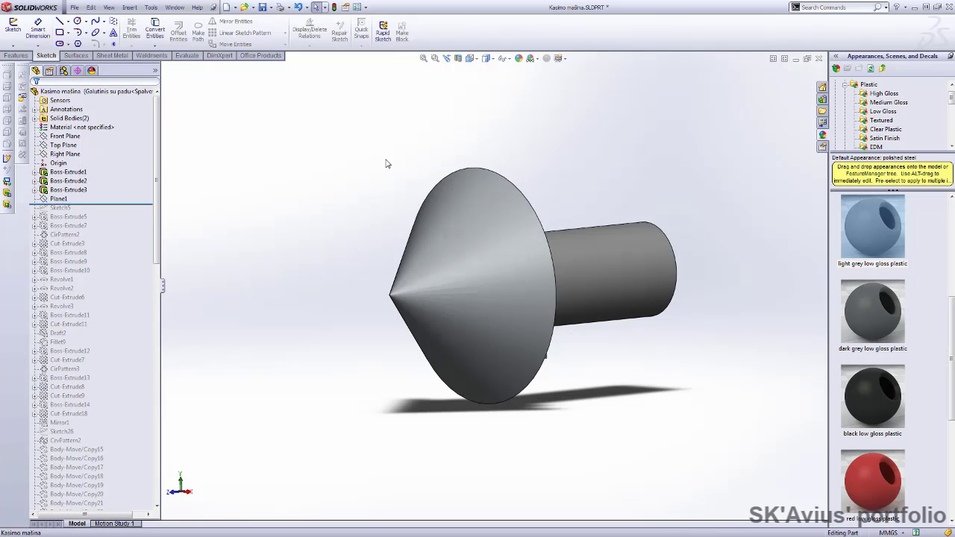
Turn the model end-on and review Plane1's offset without changing it
mouse_move(385, 163)
middle_down()
mouse_move(213, 194)
mouse_move(313, 363)
mouse_move(468, 353)
middle_up()
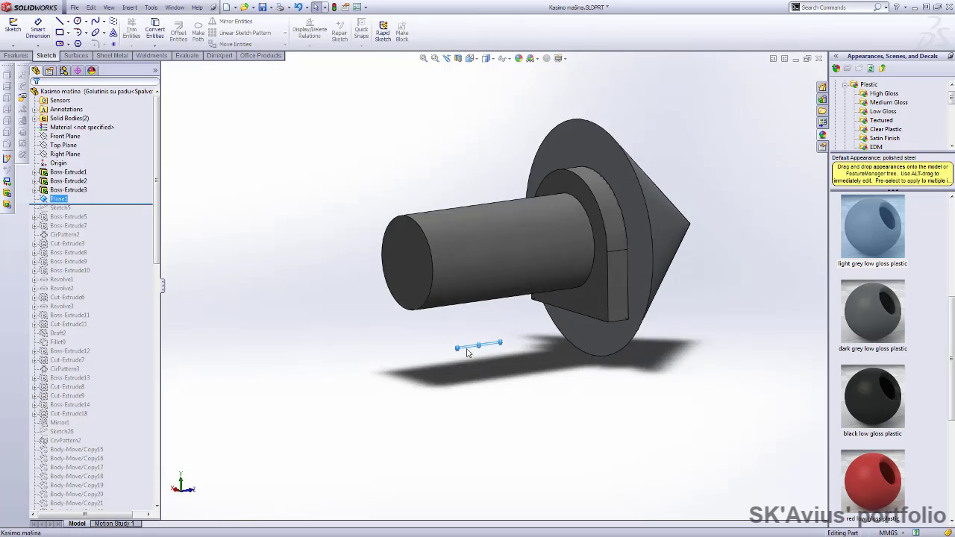
scroll(468, 353, down, 3)
mouse_move(348, 314)
middle_down()
mouse_move(341, 367)
mouse_move(223, 313)
middle_up()
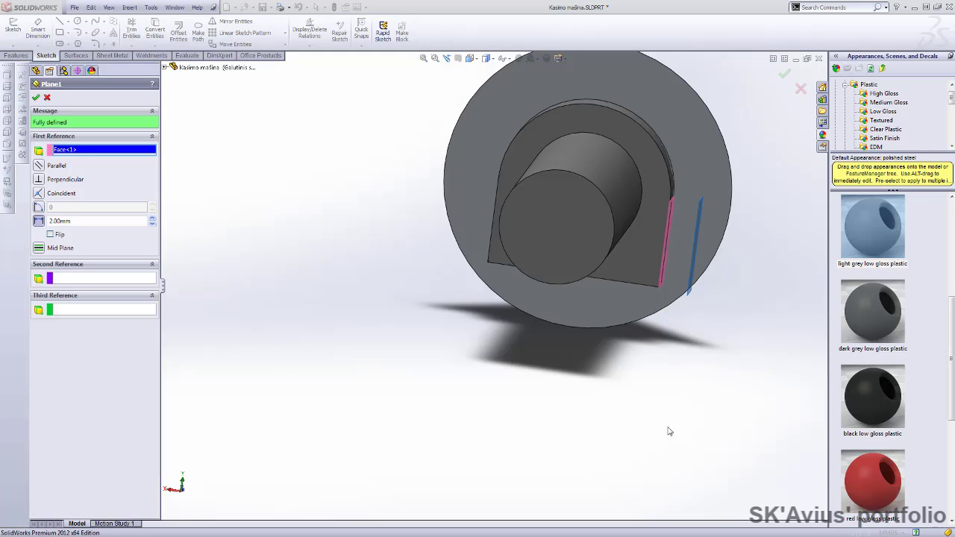
mouse_move(671, 432)
middle_down()
mouse_move(625, 410)
mouse_move(601, 424)
mouse_move(159, 257)
middle_up()
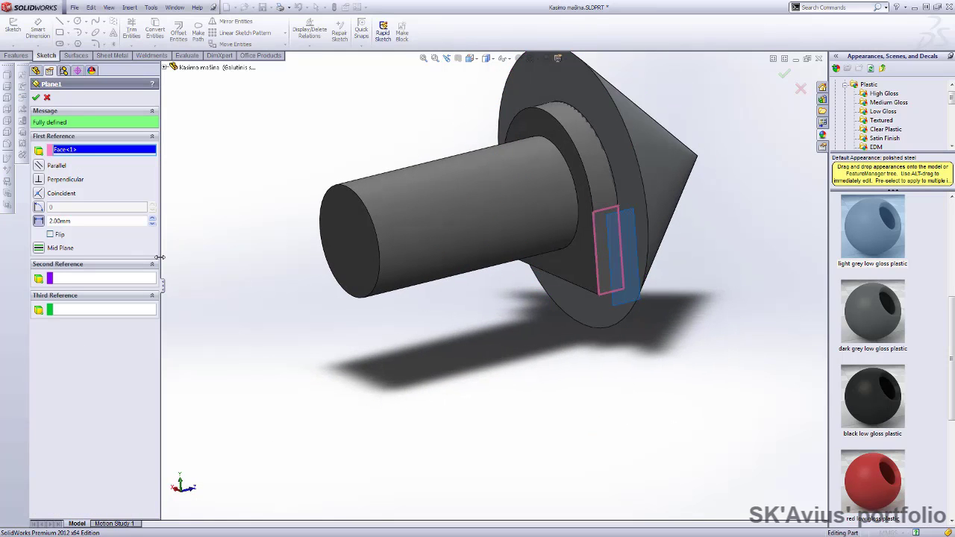
click(47, 97)
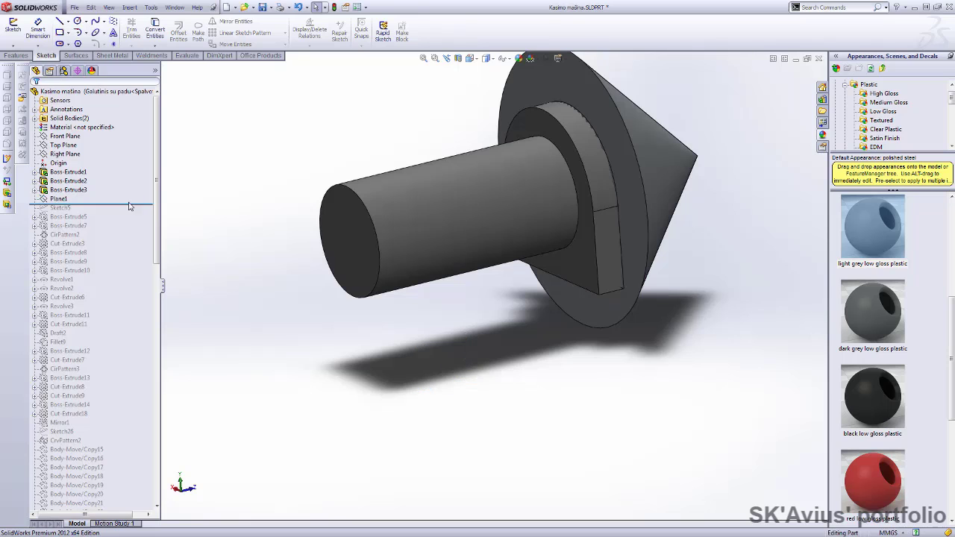
Roll forward to Sketch5 on Plane1 and start editing it
click(53, 208)
click(61, 182)
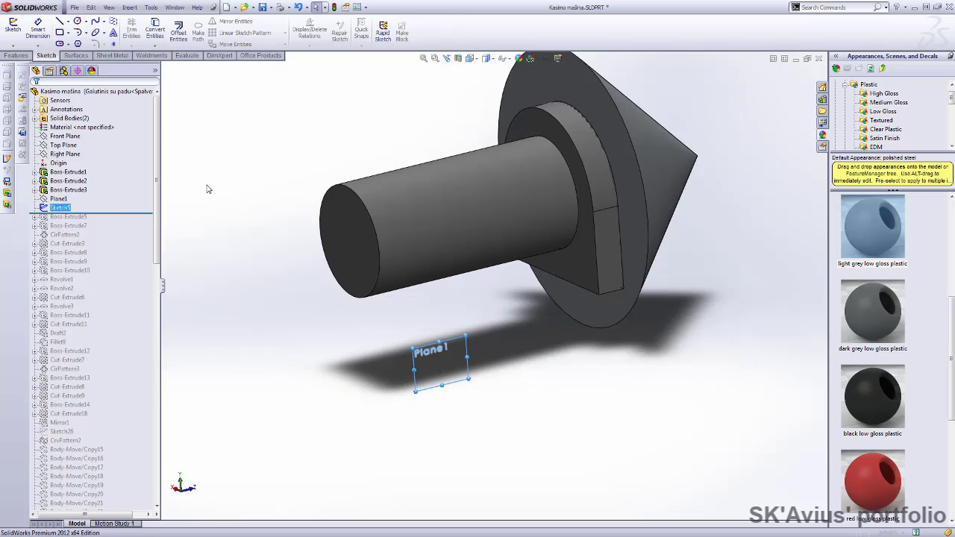
key(Return)
right_click(59, 208)
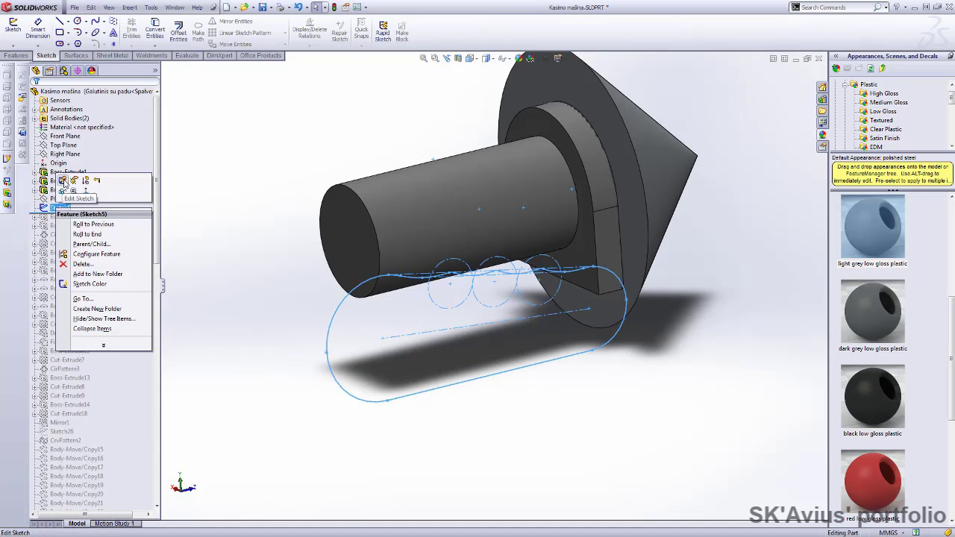
click(54, 179)
View Sketch5 from the Left and place the 9.10 dimension beside the slot
click(470, 58)
click(495, 84)
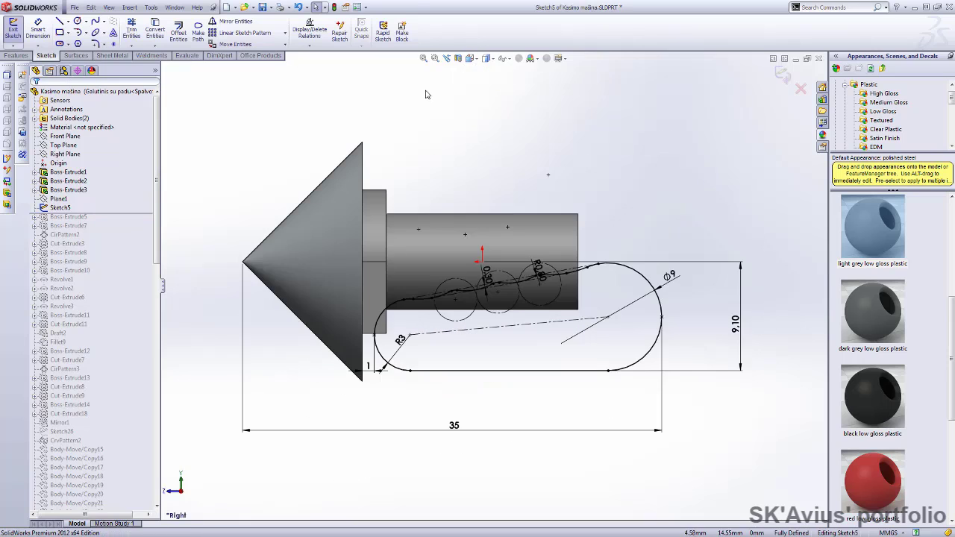
click(470, 58)
click(482, 84)
scroll(495, 403, down, 2)
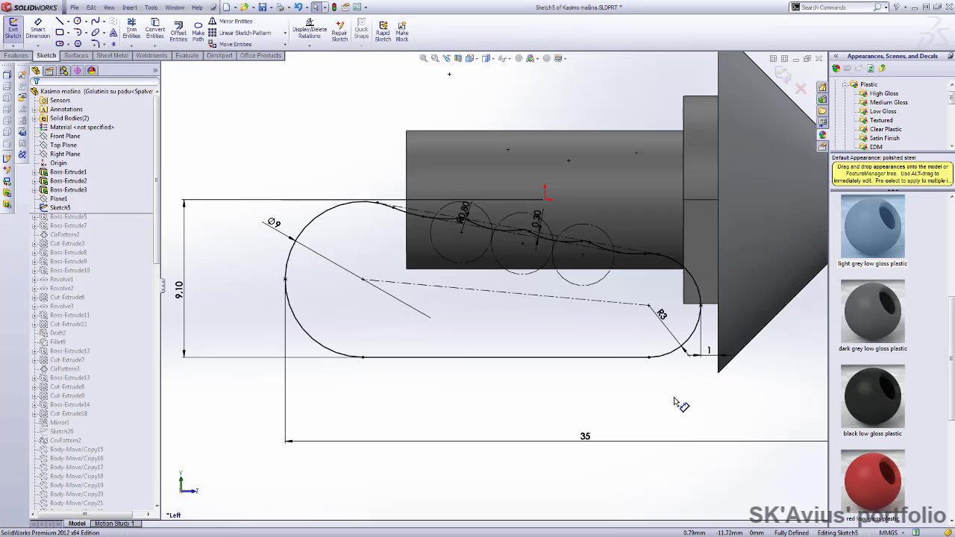
click(315, 297)
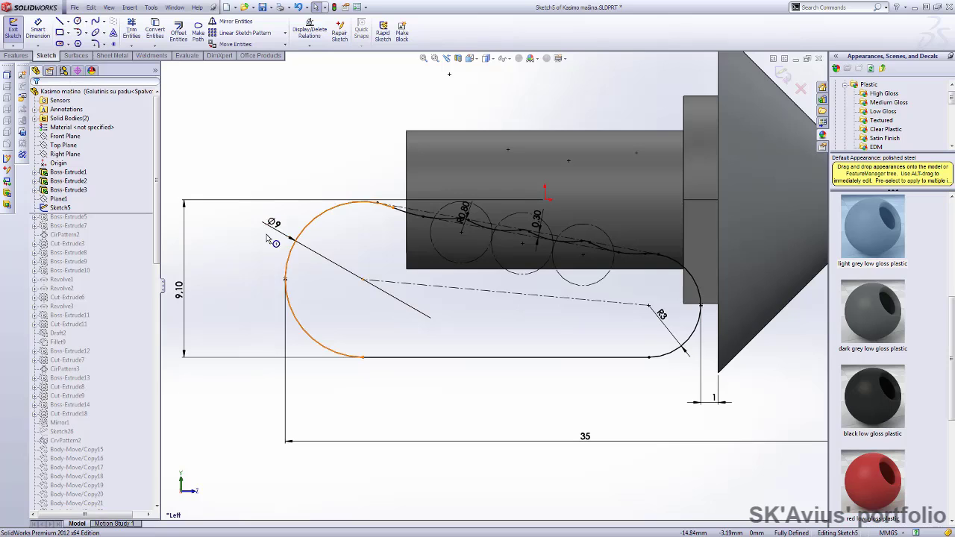
drag(182, 291, 245, 291)
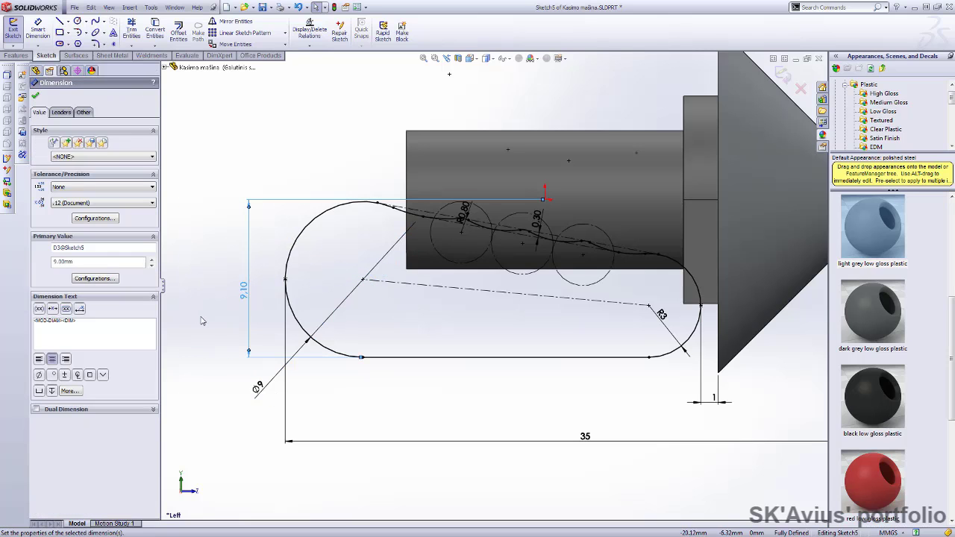
ctrl+middle_drag(609, 326, 574, 326)
scroll(440, 235, down, 5)
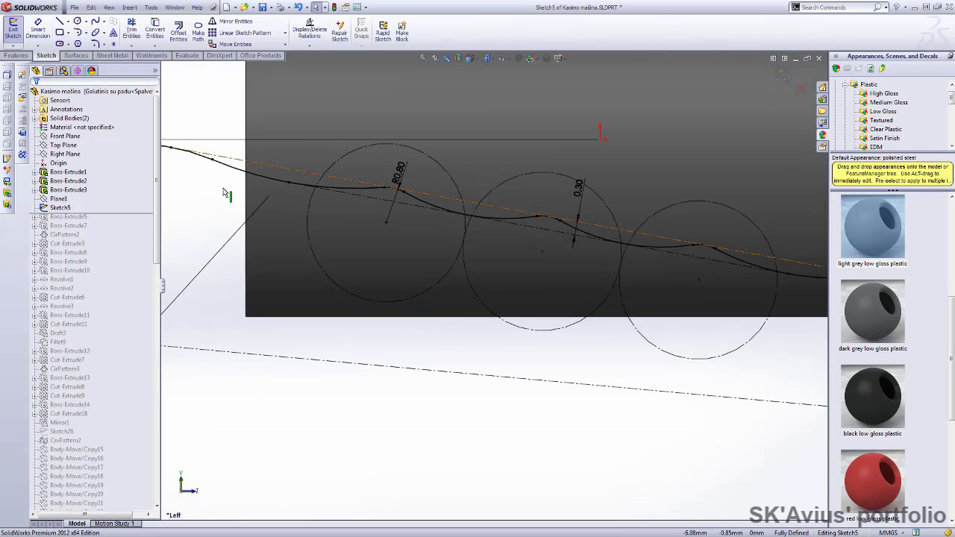
scroll(336, 209, up, 2)
scroll(270, 192, down, 2)
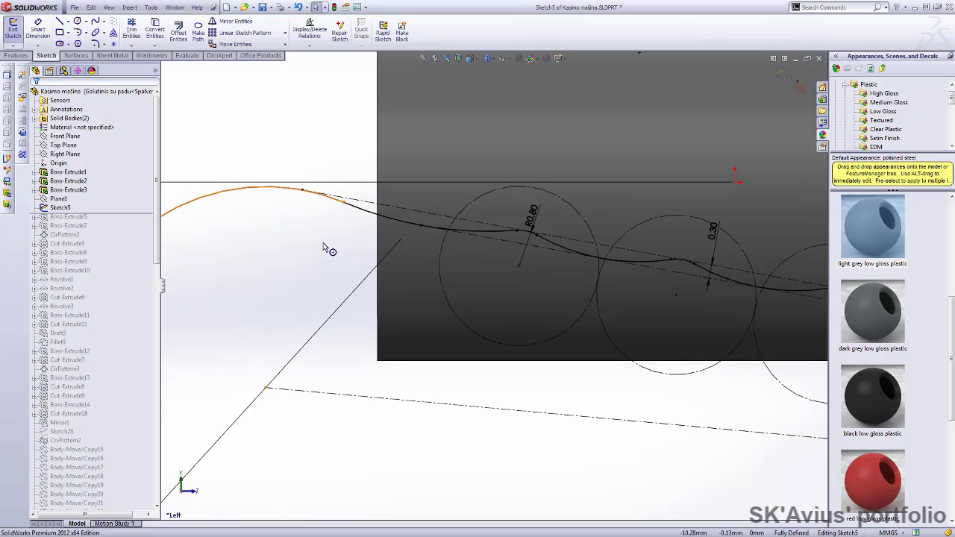
Join the 35-long slot outline into a single path and exit the sketch
click(325, 248)
click(320, 274)
scroll(320, 274, up, 3)
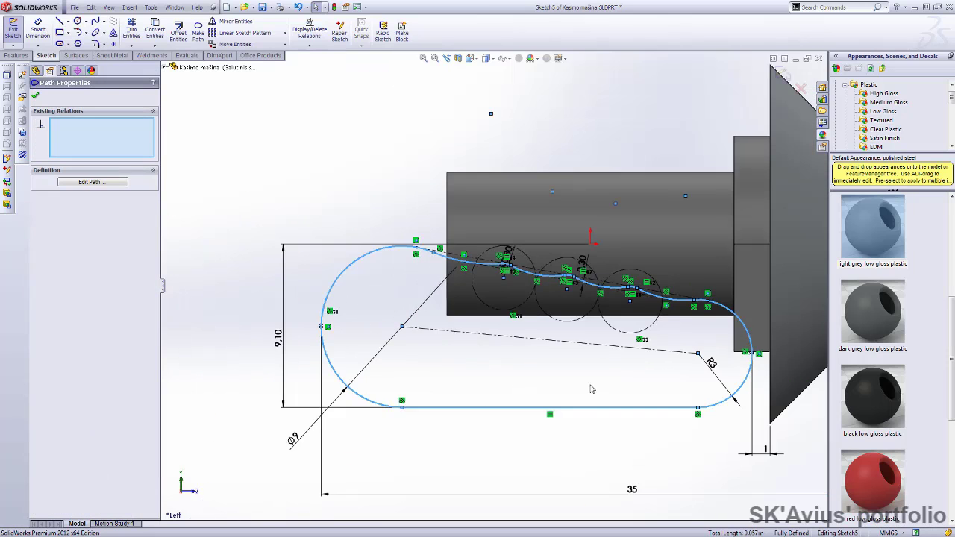
scroll(614, 157, down, 1)
click(800, 91)
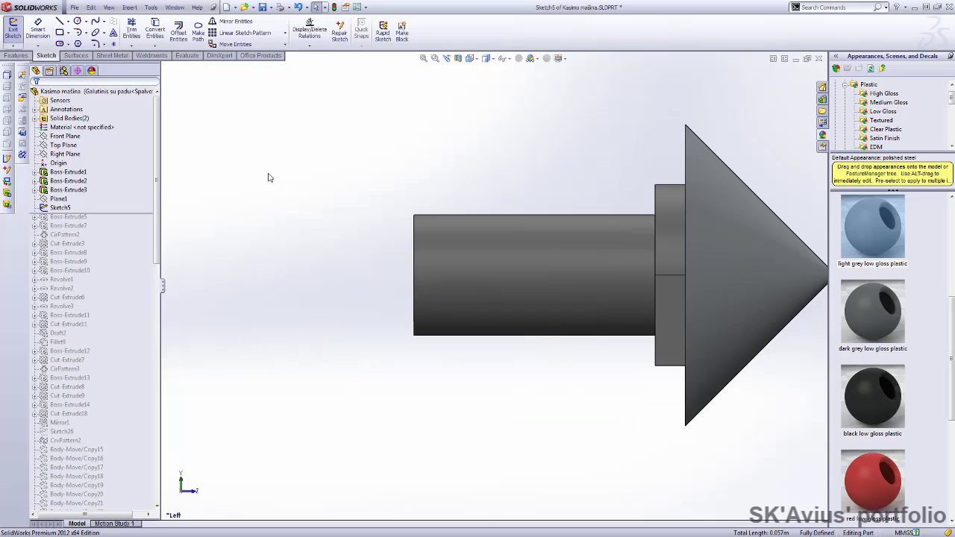
Show Sketch5, roll forward to the wheel extrusion and edit Sketch6
click(209, 201)
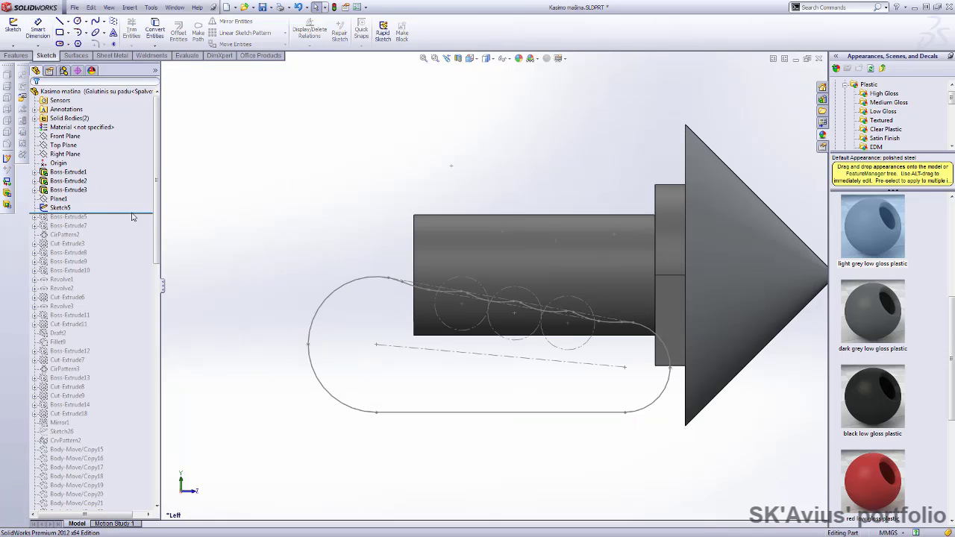
drag(49, 223, 48, 225)
click(67, 217)
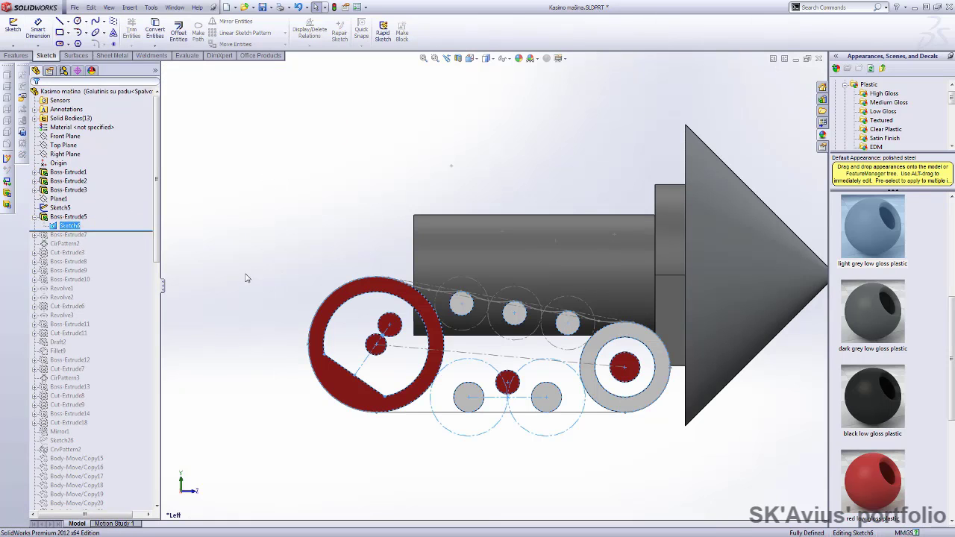
click(71, 195)
scroll(518, 459, down, 3)
scroll(478, 438, up, 2)
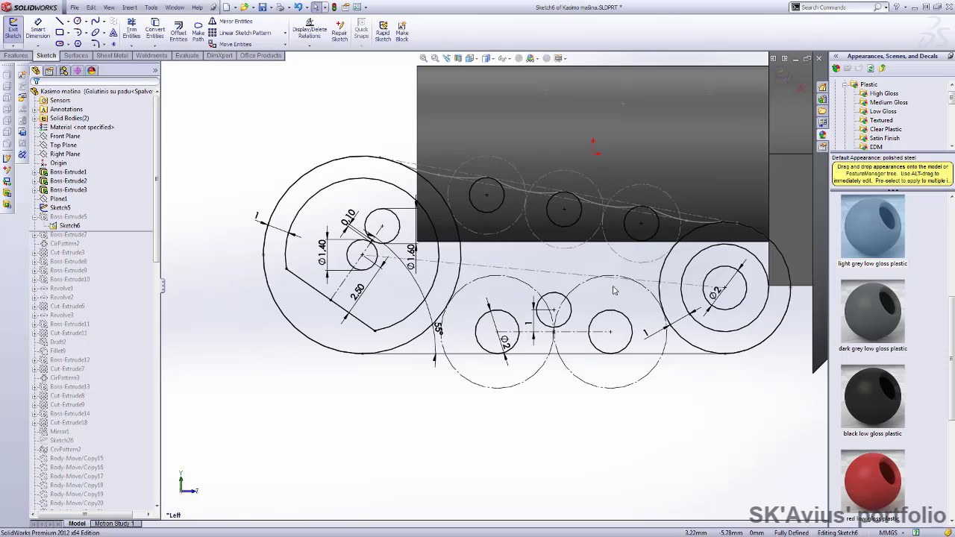
scroll(508, 437, down, 2)
Check Sketch6's Ø2 and 2.50 dimensions, then rebuild Boss-Extrude5 at 1.70 mm Mid Plane
click(451, 356)
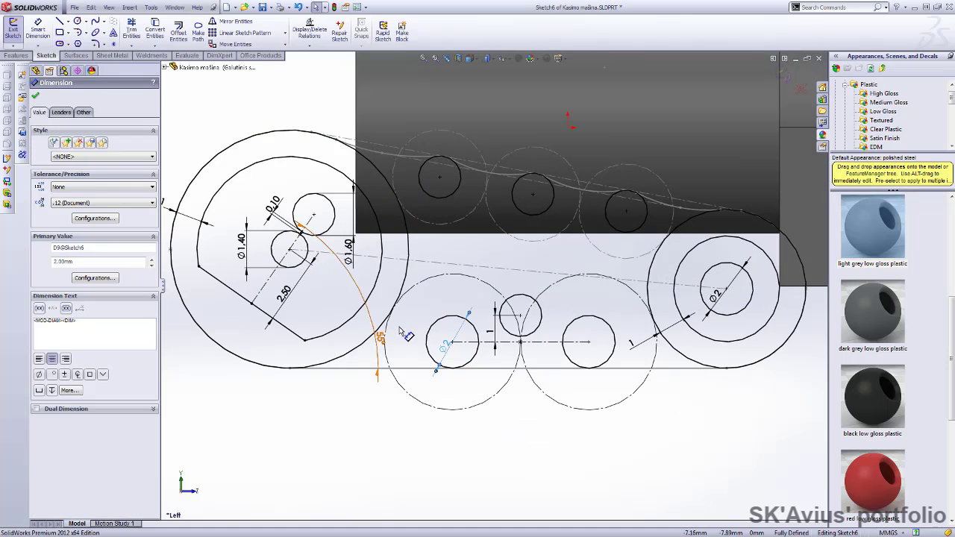
key(Escape)
click(284, 294)
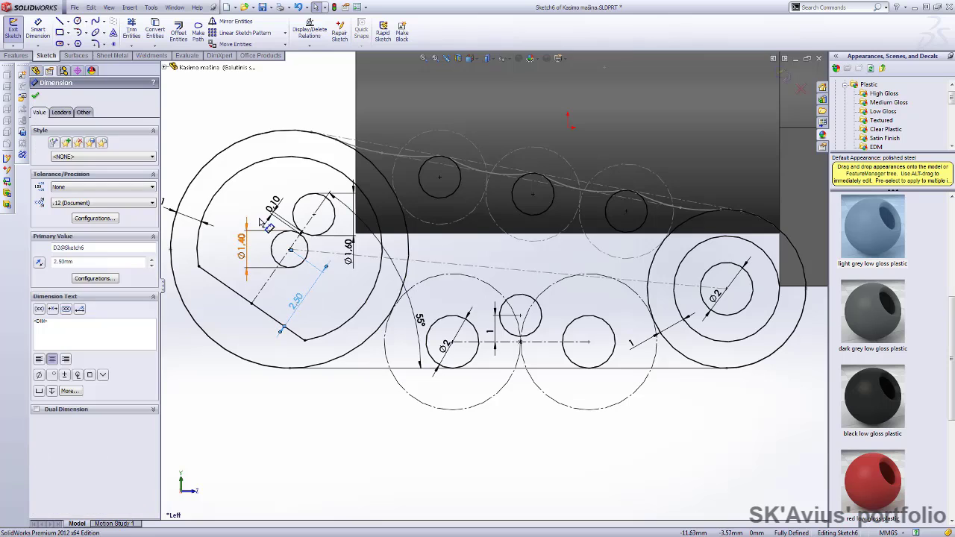
ctrl+middle_drag(247, 184, 299, 207)
click(486, 220)
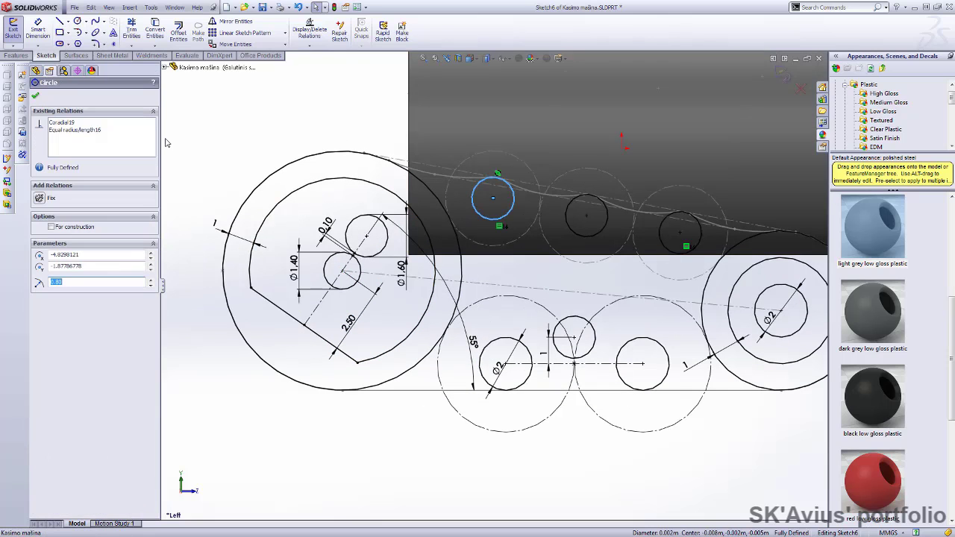
key(Escape)
key(f)
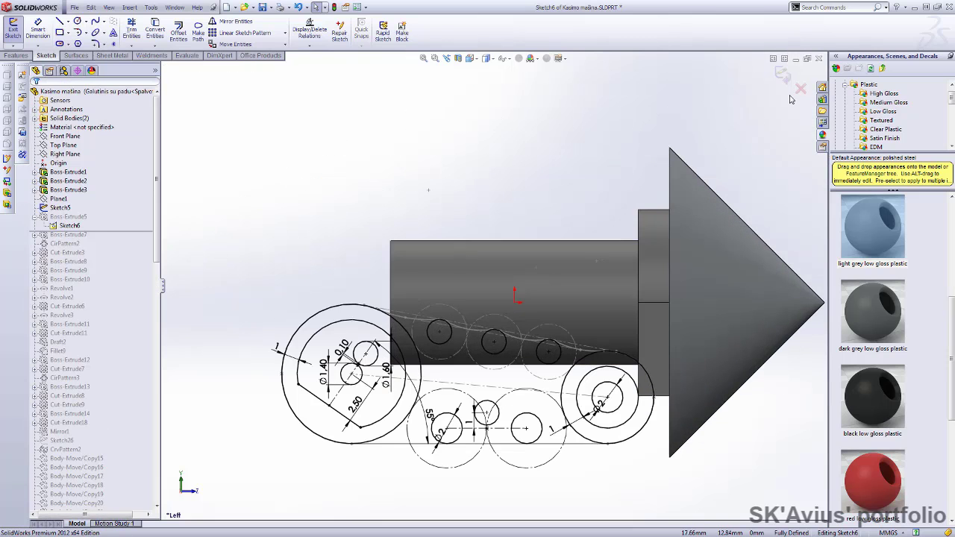
key(ctrl+b)
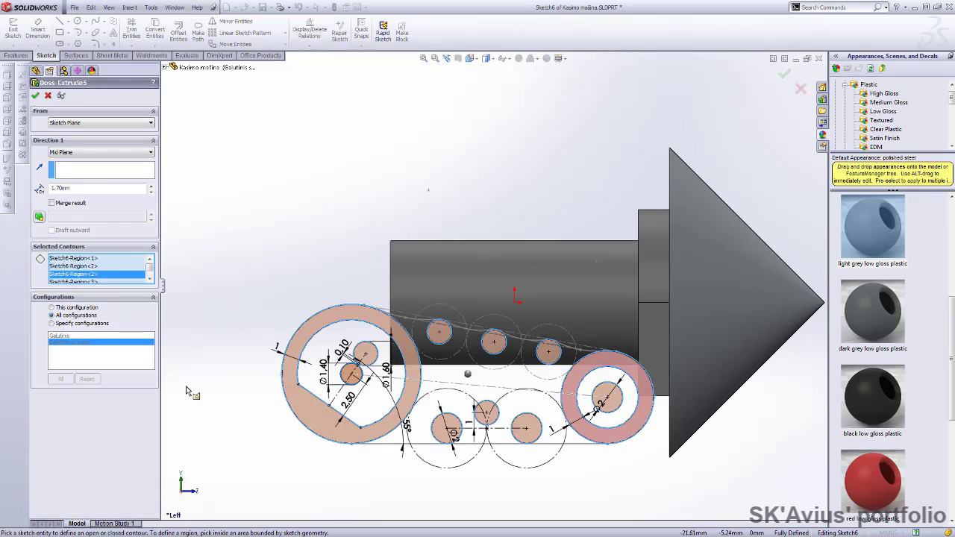
click(35, 95)
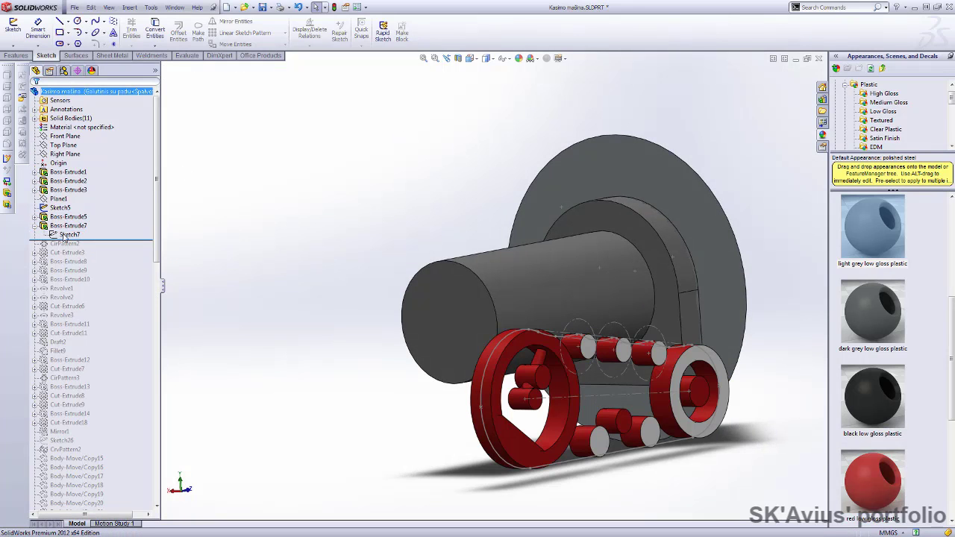
Review Sketch7's plane and the Boss-Extrude7 spoke on the front wheel
click(66, 236)
middle_drag(363, 271, 287, 309)
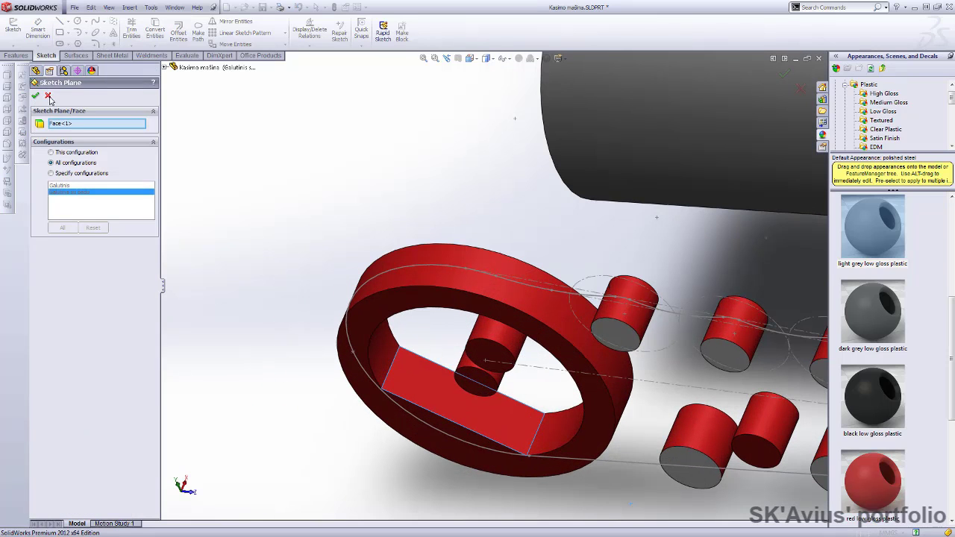
click(35, 96)
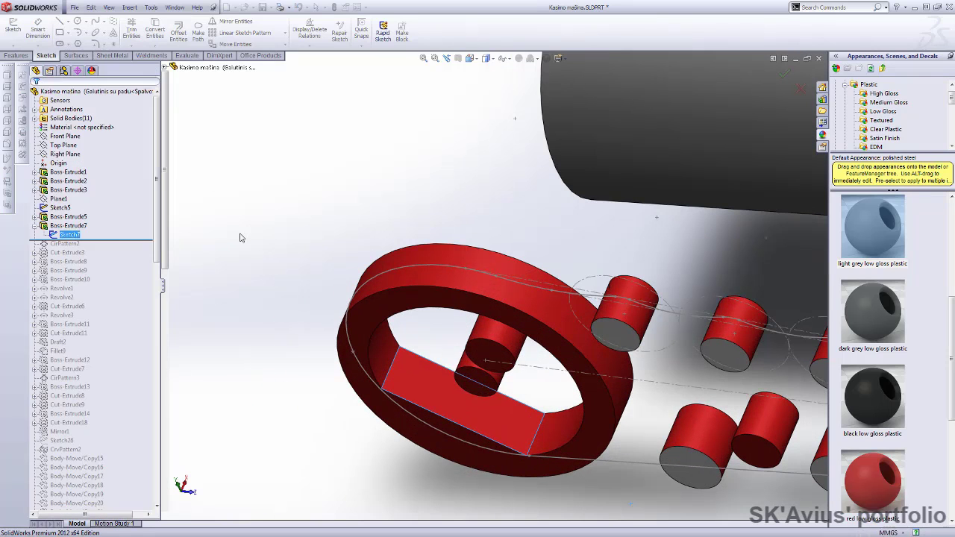
click(67, 226)
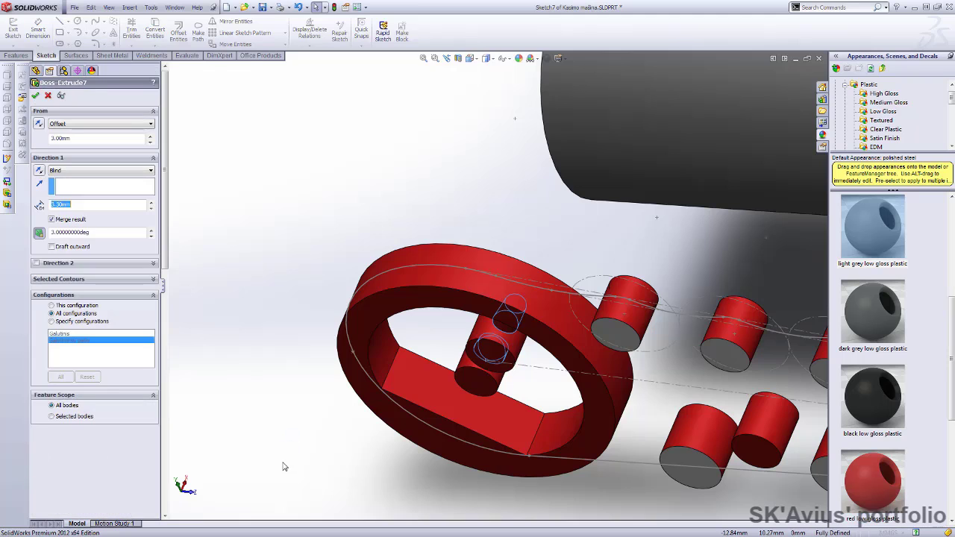
mouse_move(292, 437)
middle_down()
mouse_move(317, 354)
mouse_move(302, 256)
middle_up()
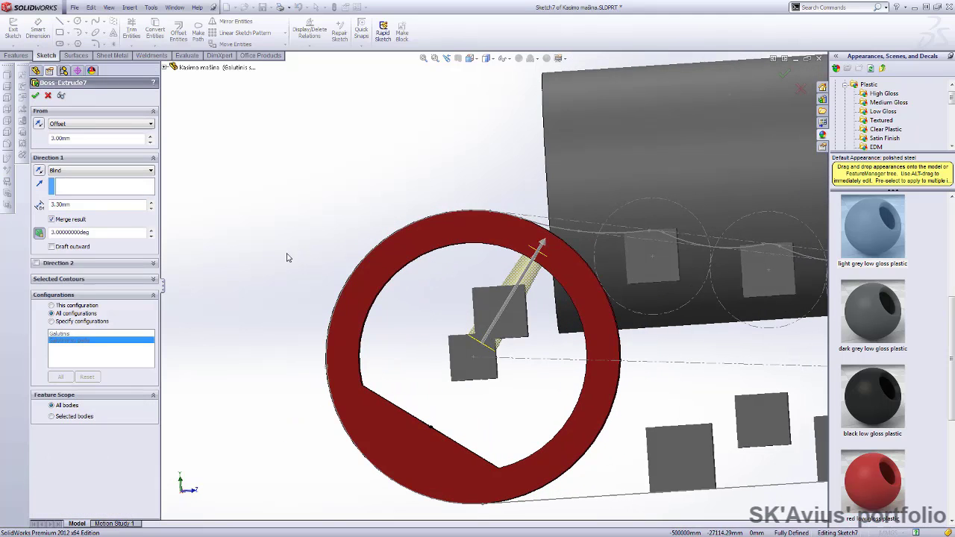
click(48, 97)
mouse_move(301, 205)
middle_down()
mouse_move(296, 228)
mouse_move(354, 337)
mouse_move(364, 241)
mouse_move(348, 215)
middle_up()
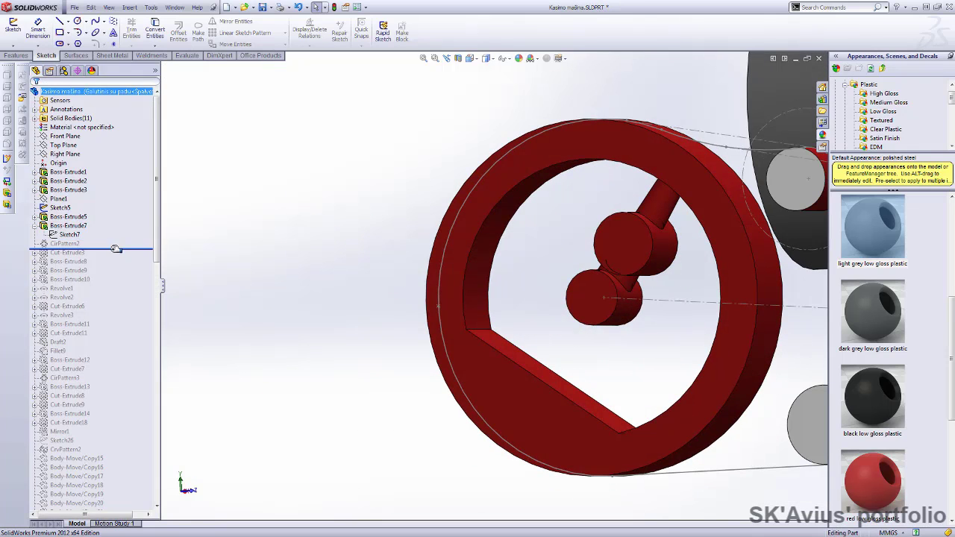
Restore CirPattern2's 7 spokes and the Cut-Extrude3 groove cut
click(59, 245)
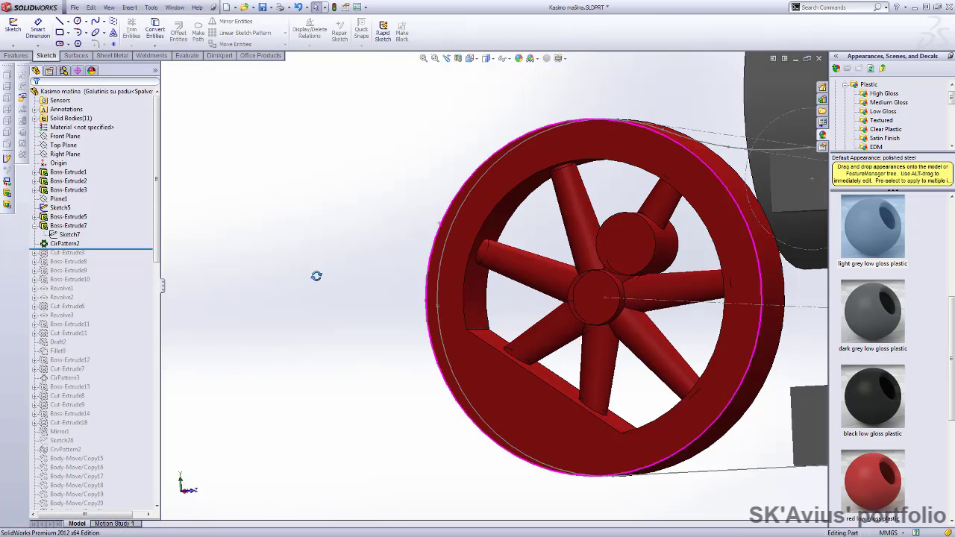
middle_drag(286, 277, 549, 205)
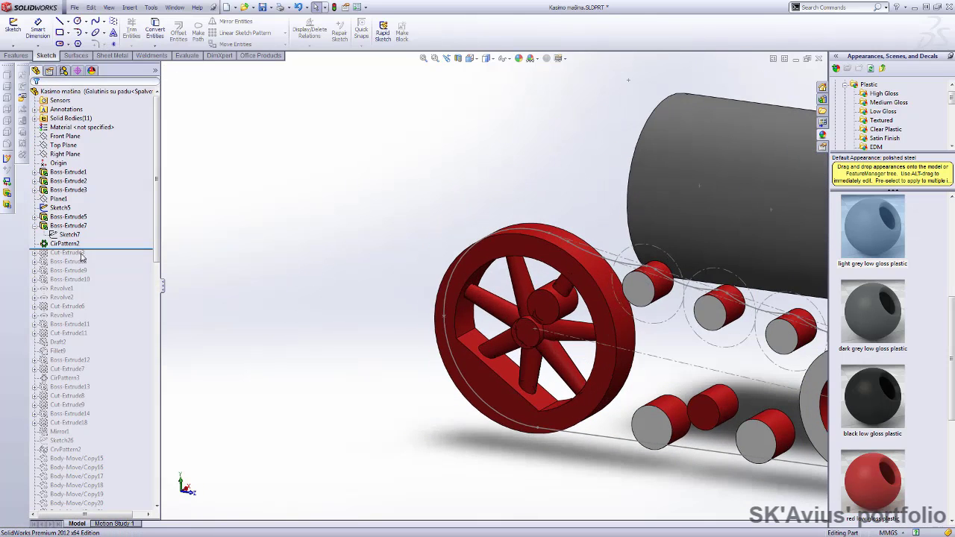
drag(82, 254, 115, 242)
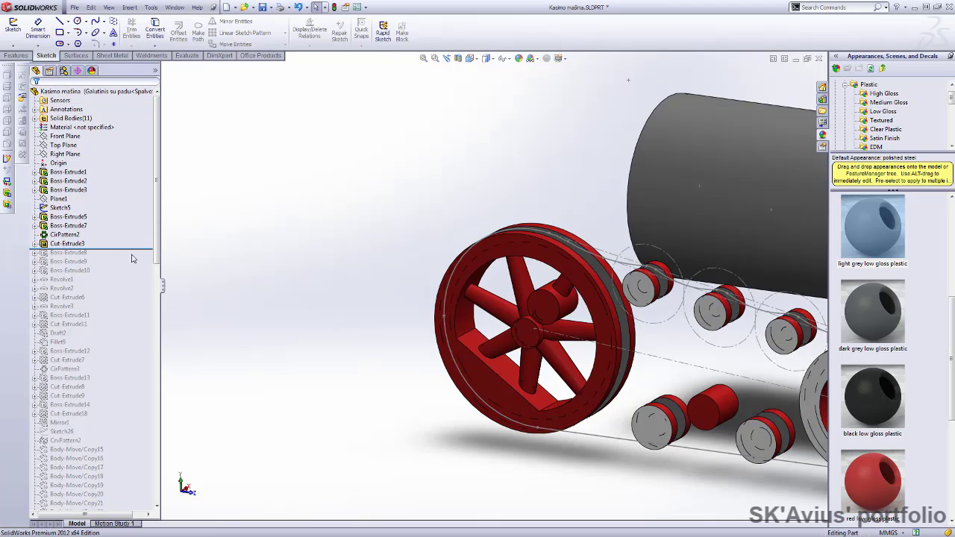
Edit Sketch8 of the groove cut and switch to the Left view
click(35, 243)
click(70, 252)
click(69, 222)
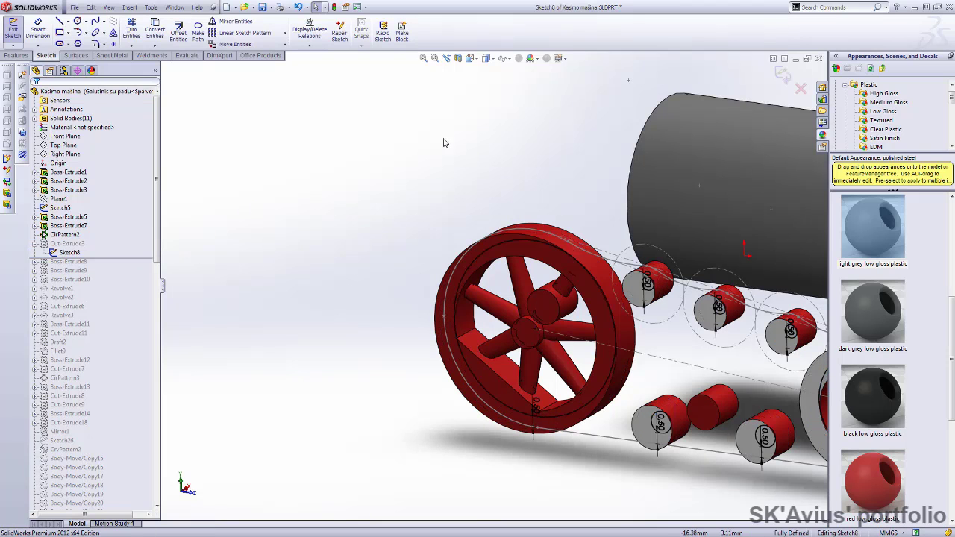
click(475, 60)
click(493, 116)
click(475, 60)
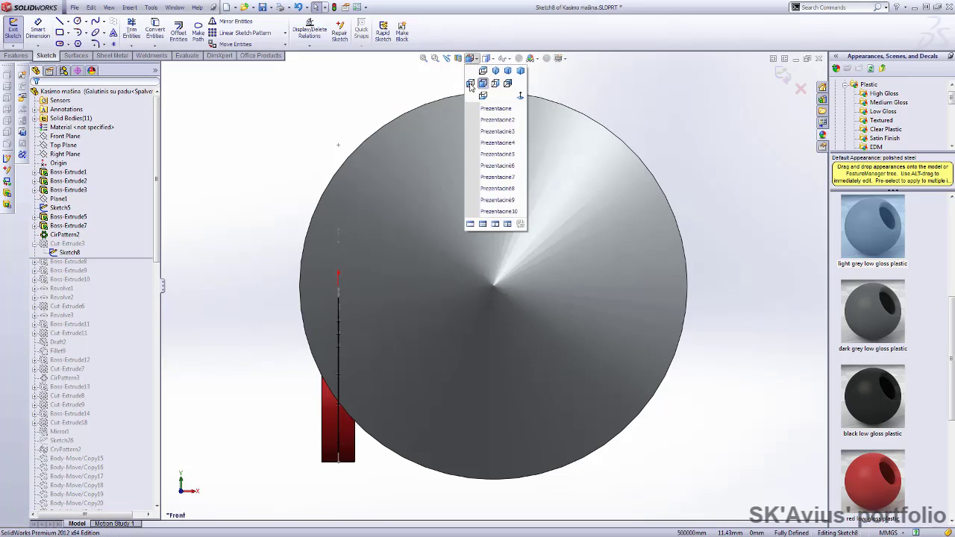
click(493, 141)
scroll(205, 422, down, 3)
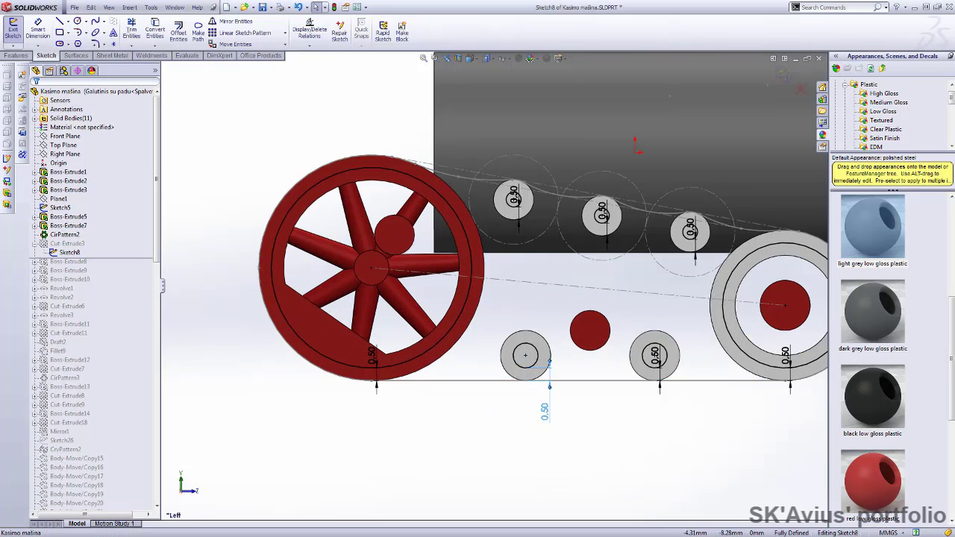
Move the third top roller's 0.50 dimension above the roller
click(545, 410)
scroll(492, 288, up, 1)
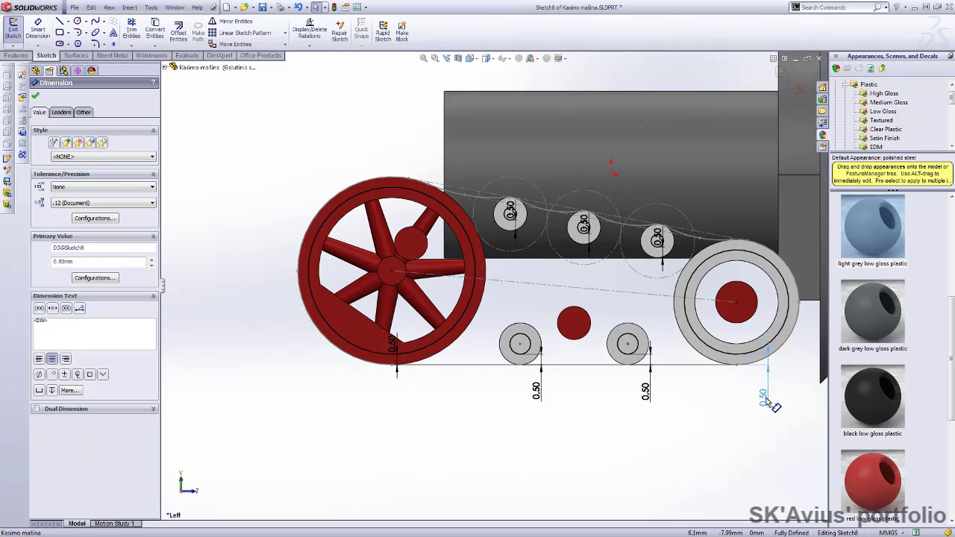
key(Escape)
drag(657, 243, 704, 211)
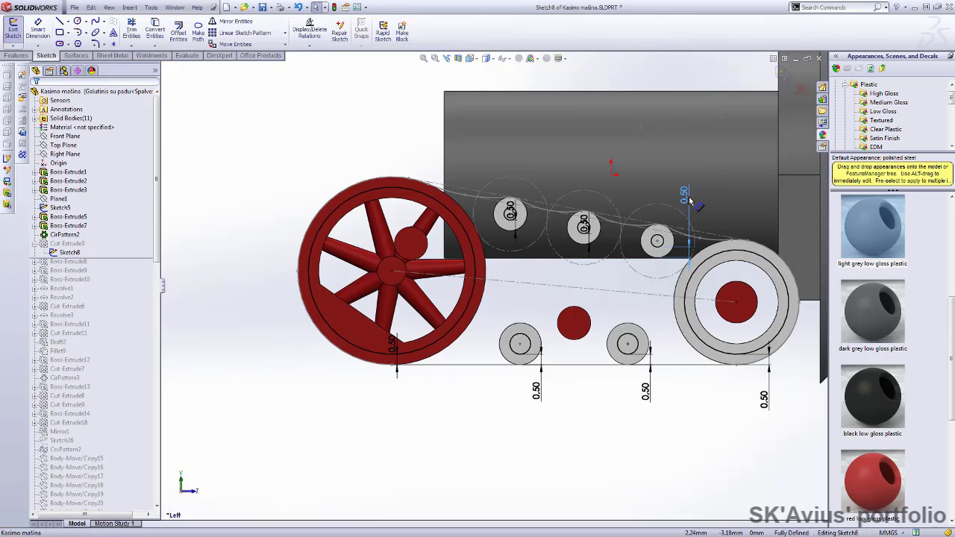
click(699, 200)
click(329, 400)
scroll(416, 462, up, 3)
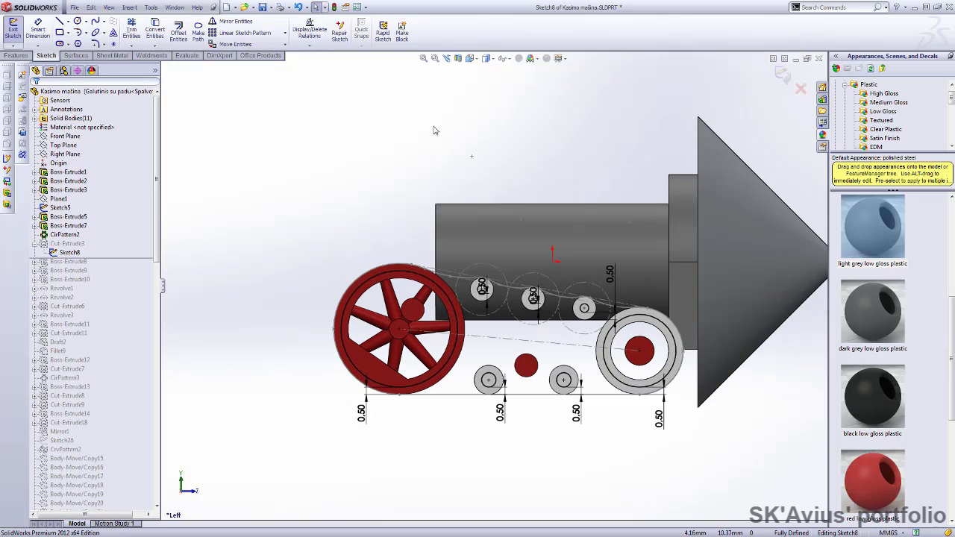
Rebuild and close Cut-Extrude3 as a 0.75 mm mid-plane cut
key(ctrl+b)
click(67, 243)
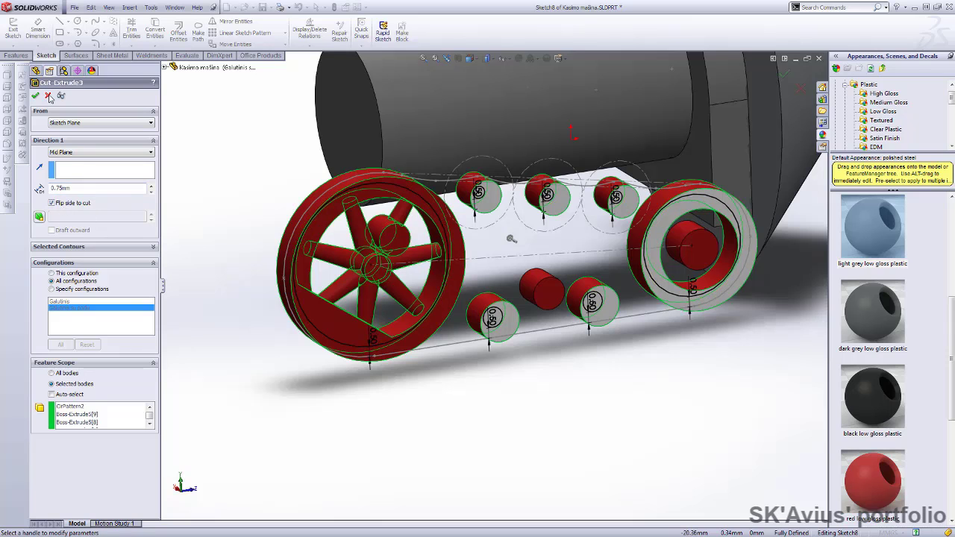
click(48, 96)
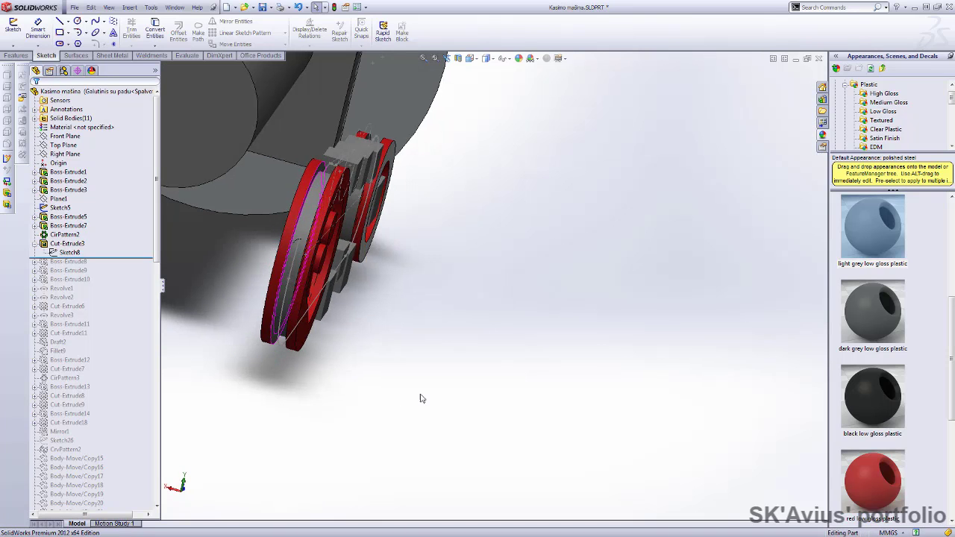
Collapse Cut-Extrude3 and restore Boss-Extrude8, the plate linking the lower rollers
mouse_move(421, 398)
middle_down()
mouse_move(294, 228)
mouse_move(291, 284)
mouse_move(309, 288)
mouse_move(400, 467)
middle_up()
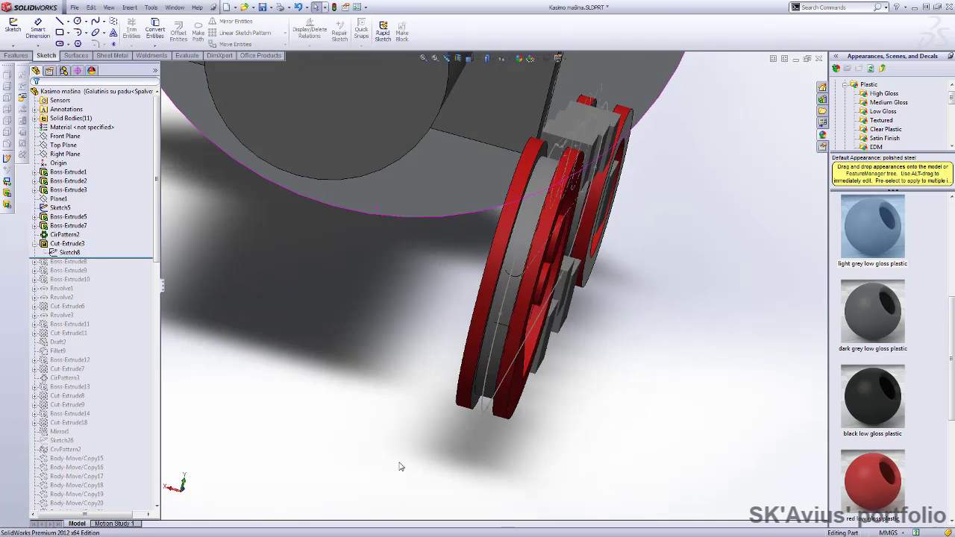
scroll(407, 461, up, 2)
scroll(408, 460, up, 3)
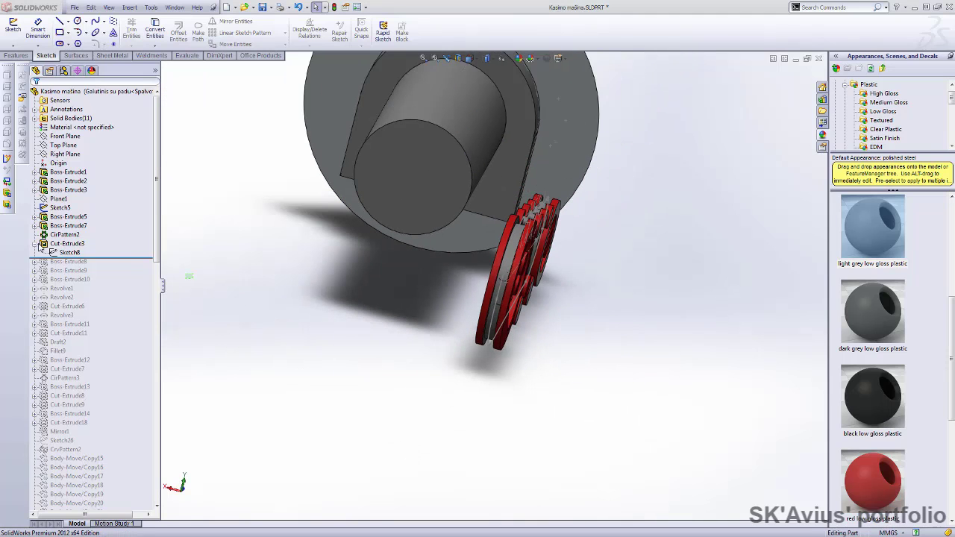
click(35, 244)
middle_drag(368, 352, 305, 356)
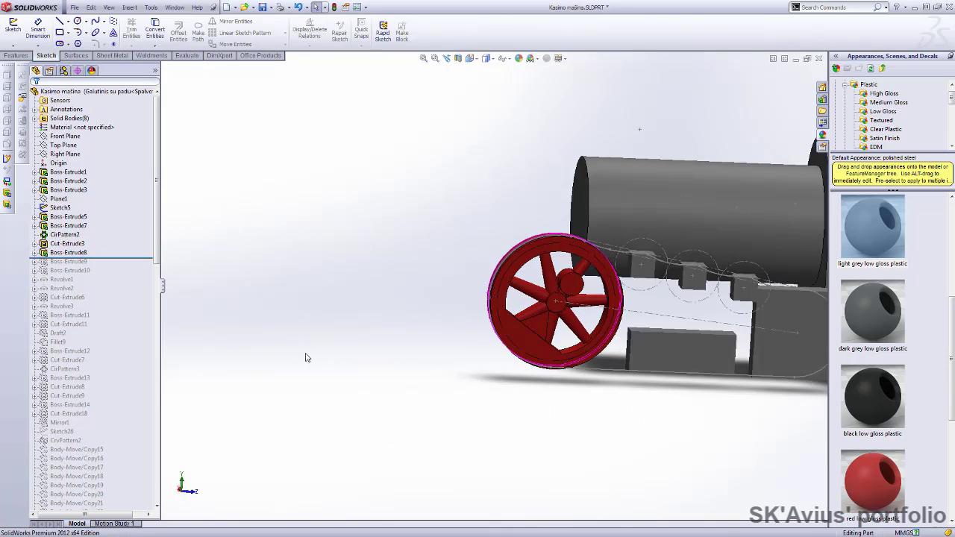
scroll(473, 291, up, 3)
scroll(620, 325, down, 4)
click(41, 253)
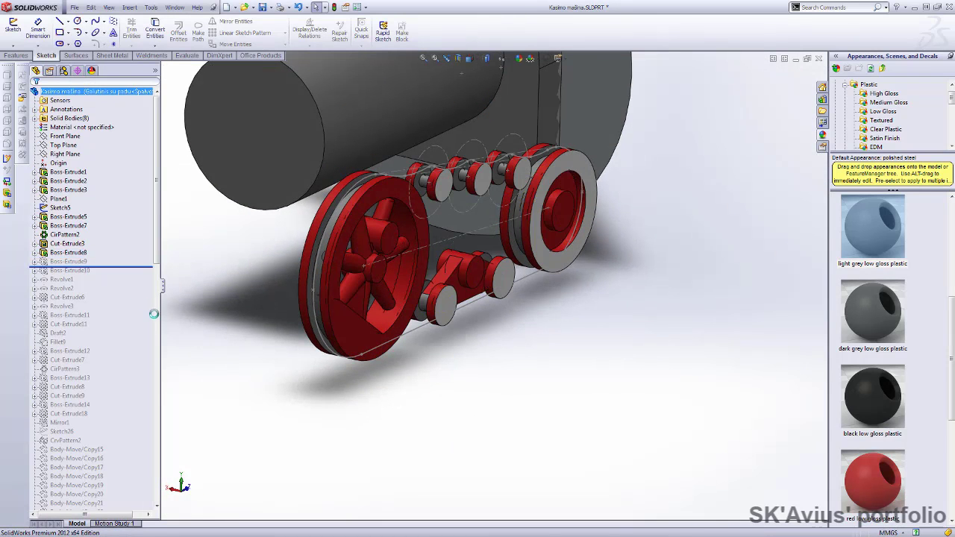
Restore Boss-Extrude9 and check its 1.00 mm Mid Plane crank boss on the hub
drag(40, 267, 37, 262)
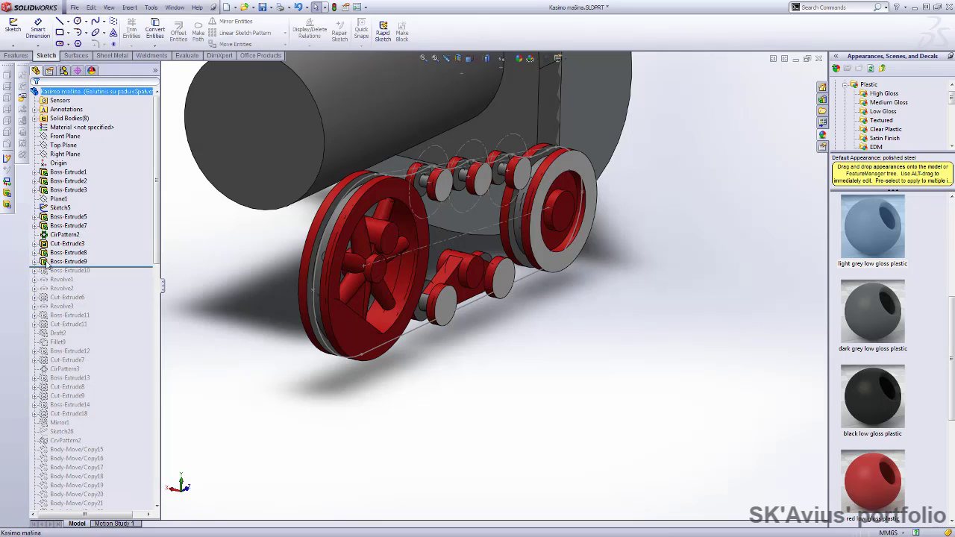
click(47, 265)
middle_drag(315, 411, 239, 423)
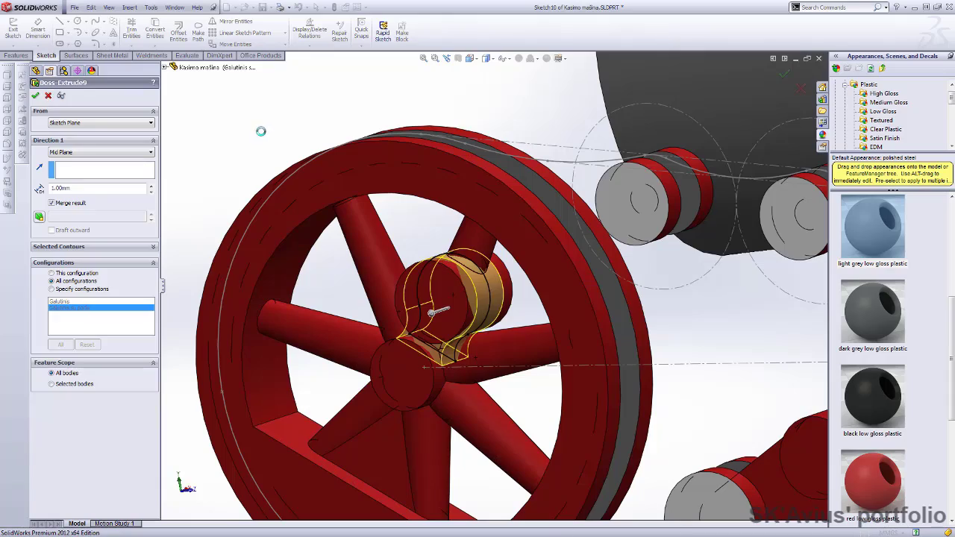
scroll(219, 111, up, 3)
mouse_move(219, 111)
middle_down()
mouse_move(304, 184)
mouse_move(444, 336)
mouse_move(604, 396)
mouse_move(580, 420)
middle_up()
scroll(580, 420, down, 2)
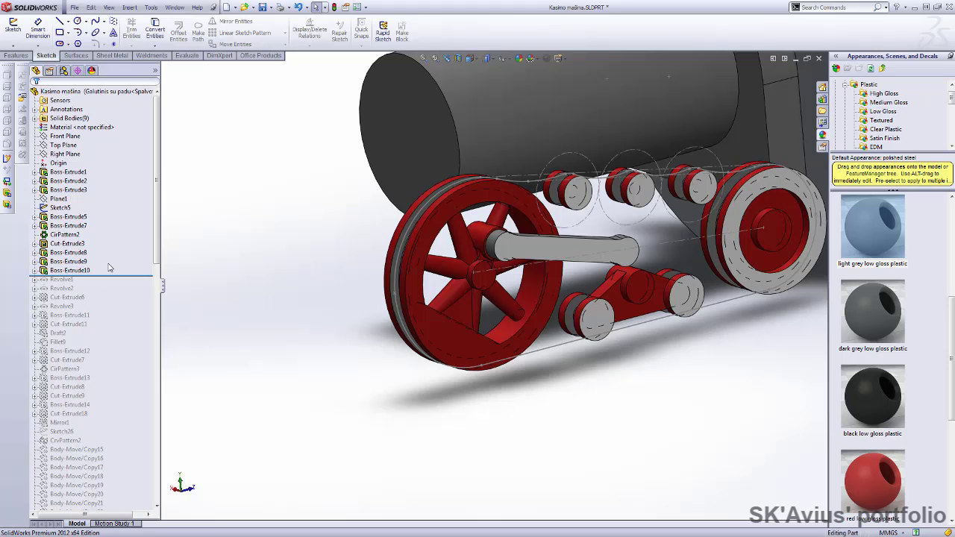
Edit the connecting rod's Sketch11 in the Left view
click(56, 267)
click(60, 247)
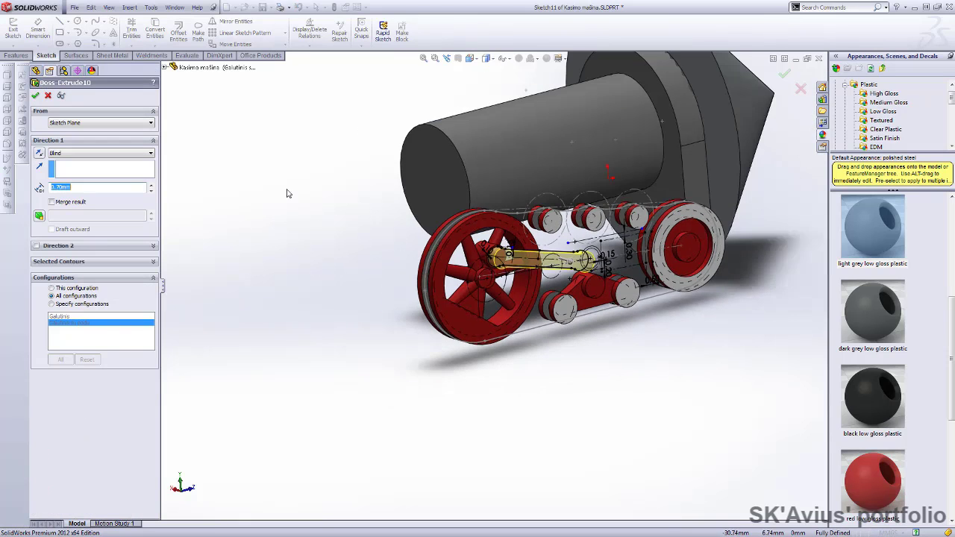
key(ctrl+4)
scroll(489, 362, down, 2)
scroll(489, 361, down, 2)
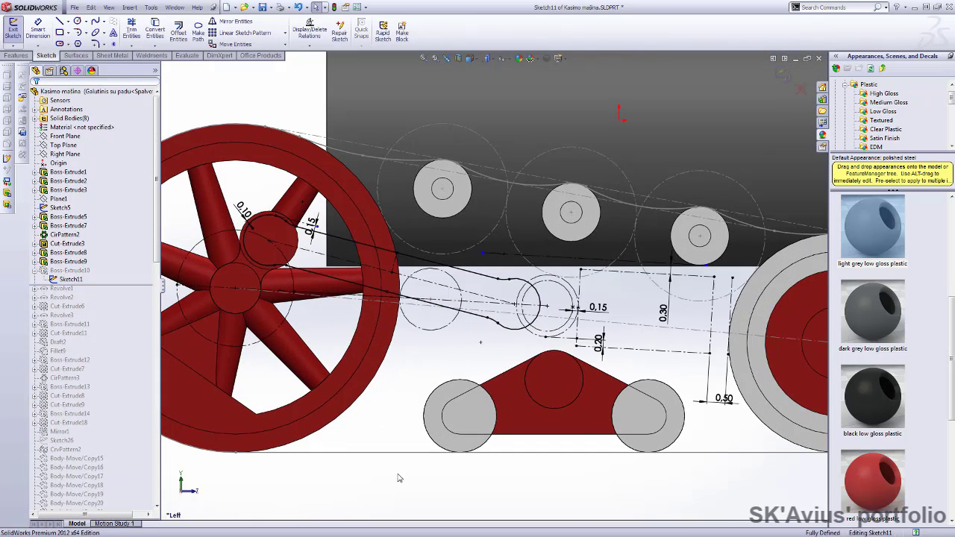
Review the rod sketch's dimension, construction line and end circle, then rebuild Boss-Extrude10
click(714, 423)
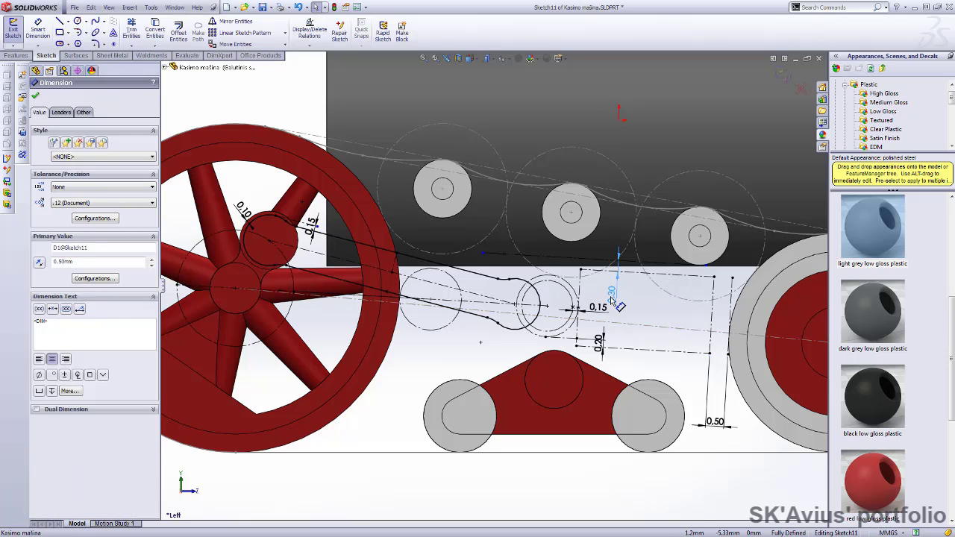
click(575, 312)
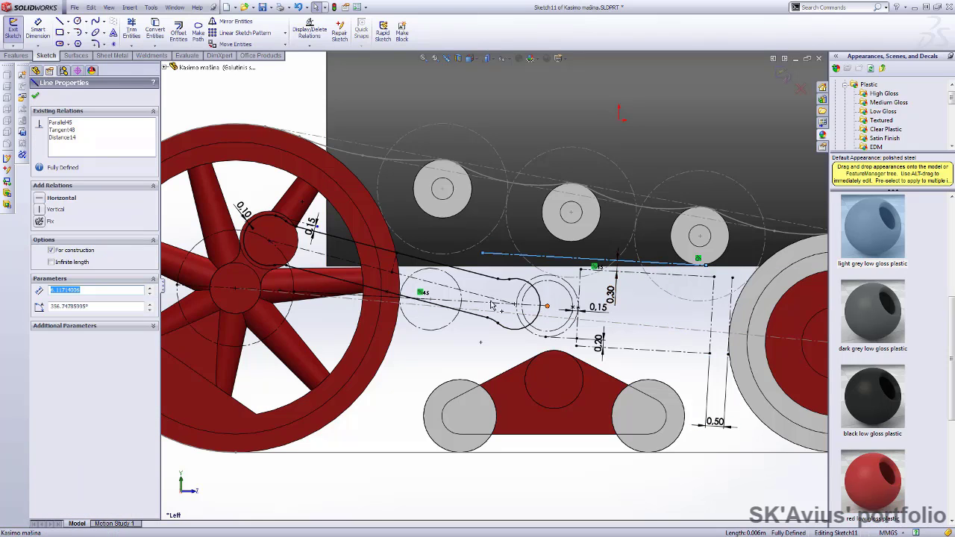
ctrl+middle_drag(422, 359, 444, 347)
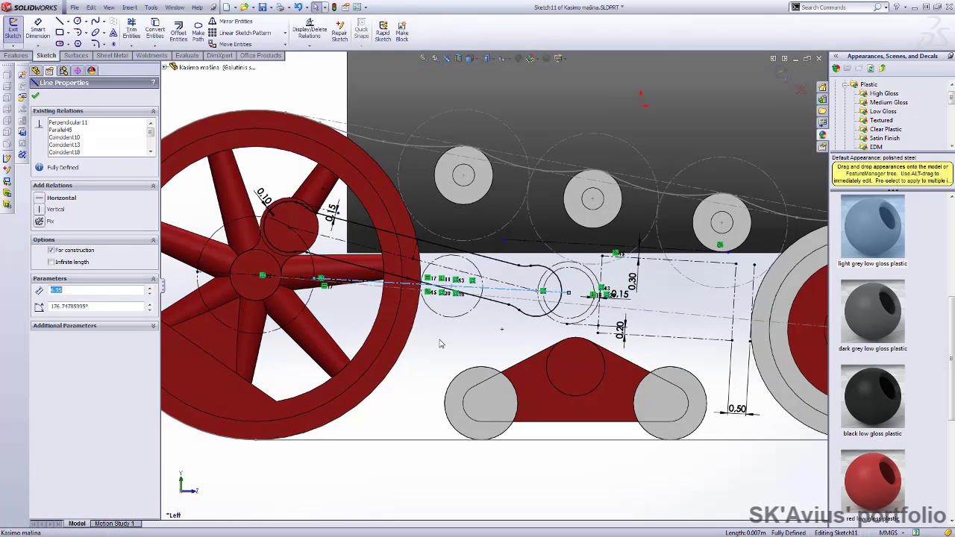
click(548, 314)
key(Escape)
scroll(500, 282, up, 5)
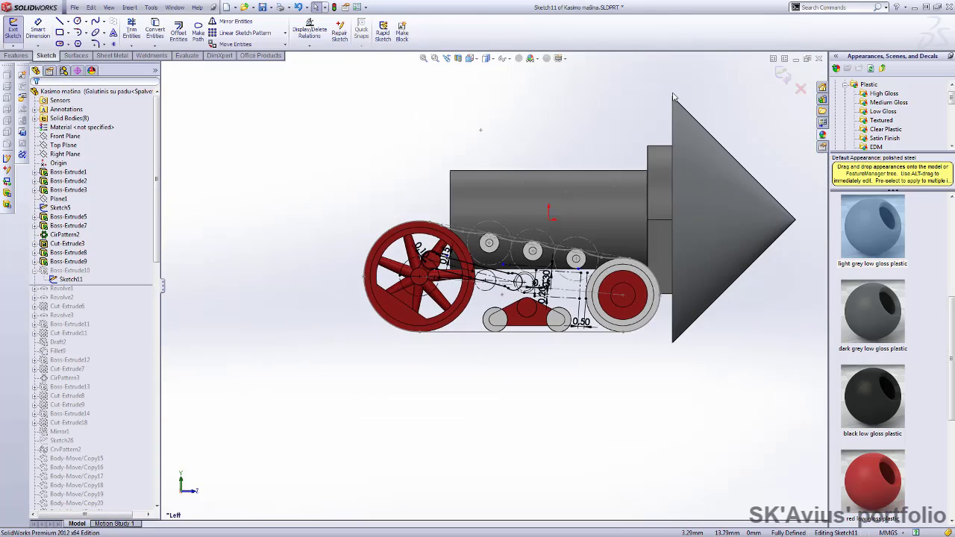
key(ctrl+b)
scroll(552, 170, down, 2)
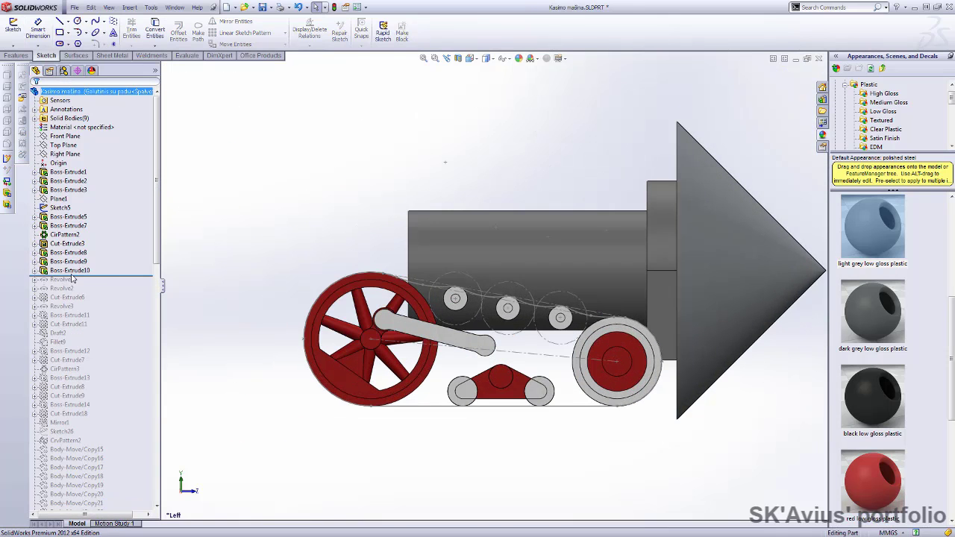
Restore Revolve1, the cylinder feature
drag(105, 282, 105, 289)
click(63, 289)
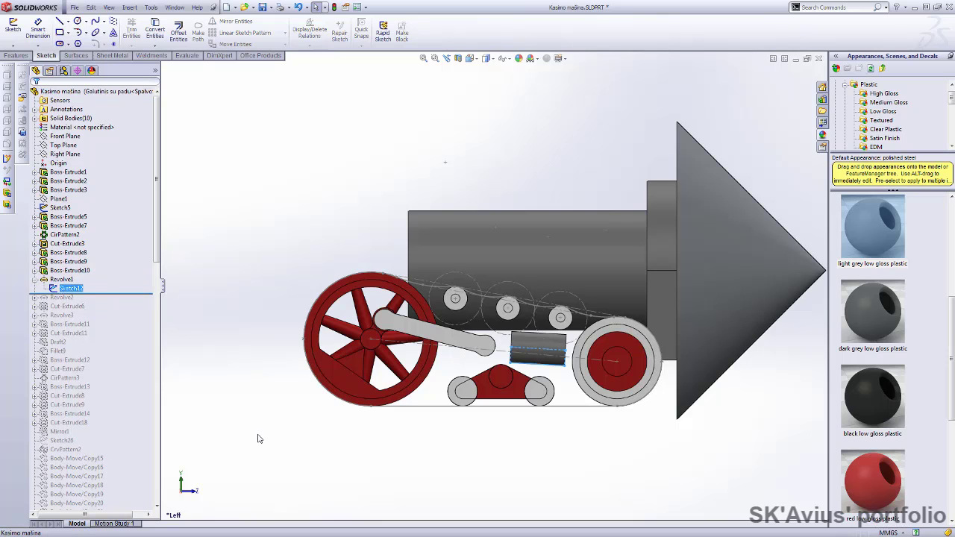
middle_drag(257, 439, 612, 497)
scroll(527, 459, down, 3)
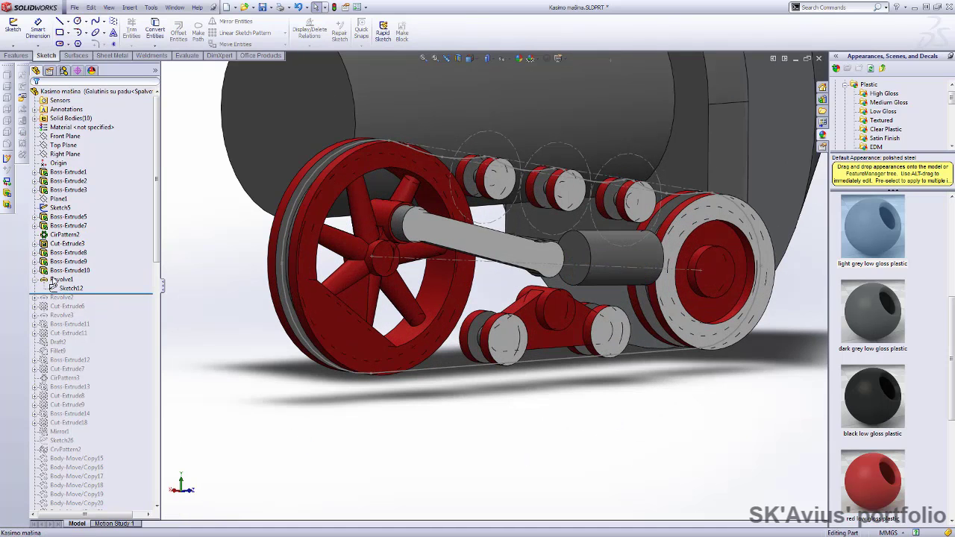
click(60, 261)
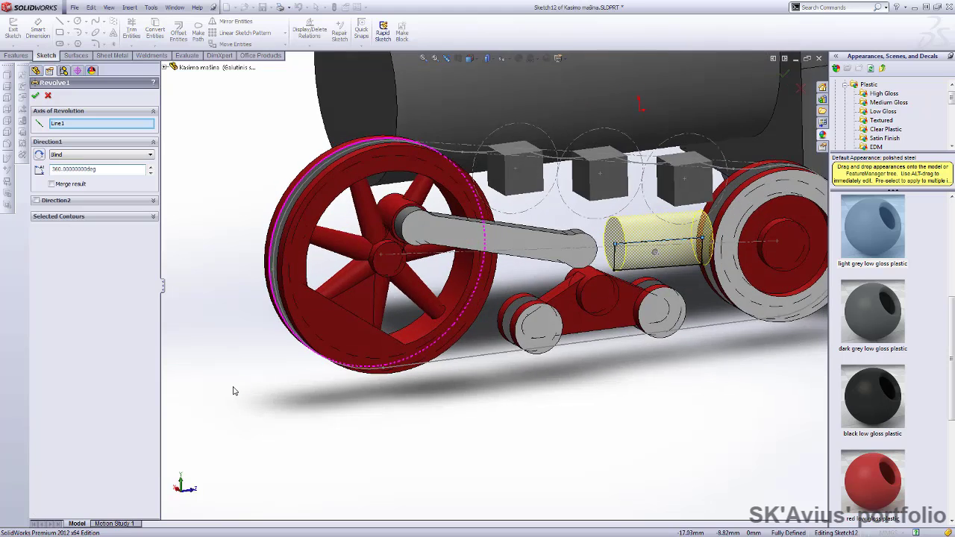
key(Return)
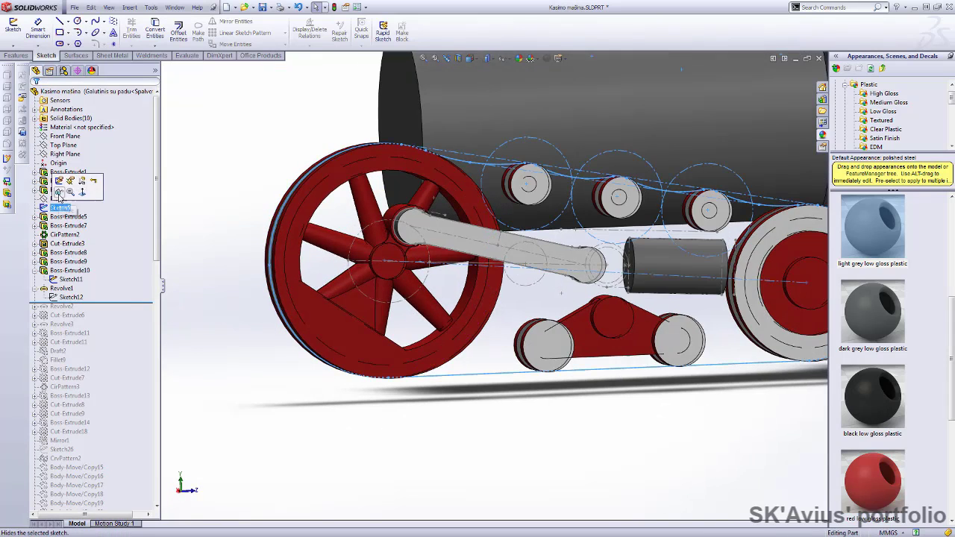
Restore Revolve2, the 360° rounded rod end
drag(105, 308, 105, 311)
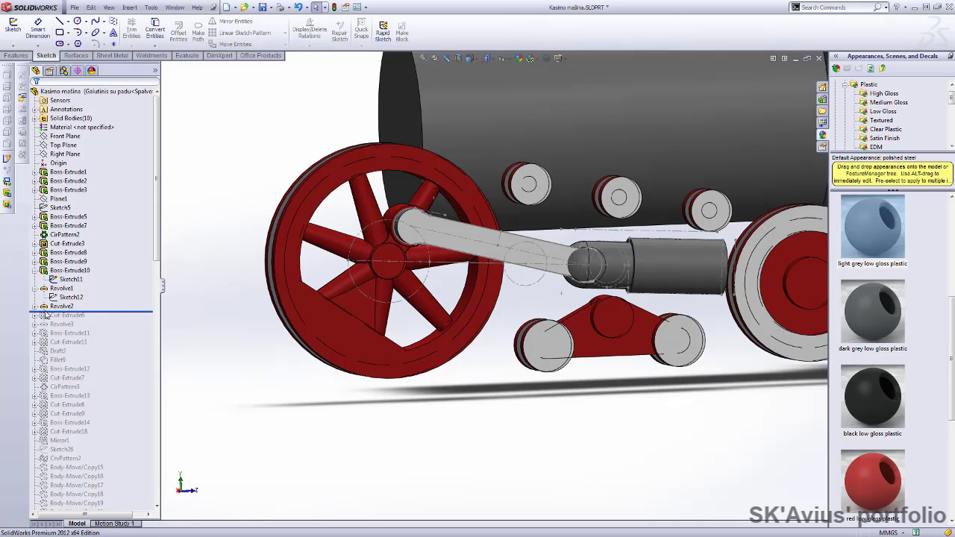
click(61, 306)
click(45, 282)
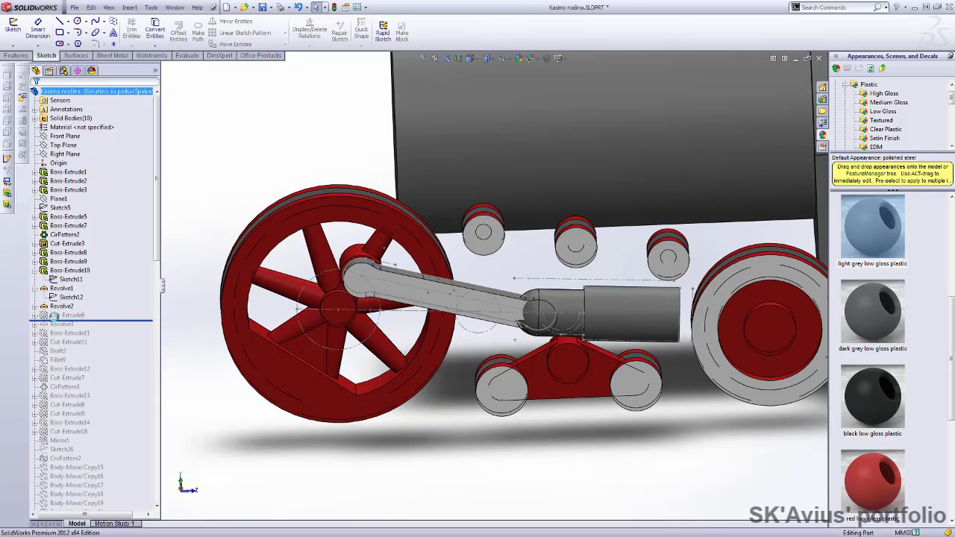
Restore Cut-Extrude6, the through-all cut seating the rod end in the cylinder
drag(54, 316, 54, 322)
click(70, 324)
click(53, 286)
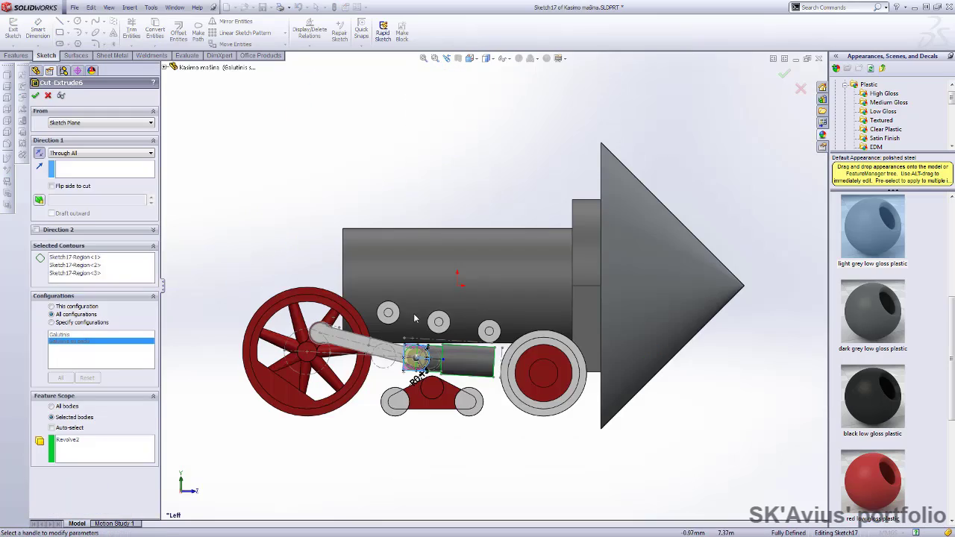
scroll(416, 318, down, 4)
scroll(416, 319, down, 3)
mouse_move(416, 318)
middle_down()
mouse_move(363, 373)
mouse_move(351, 366)
middle_up()
click(35, 96)
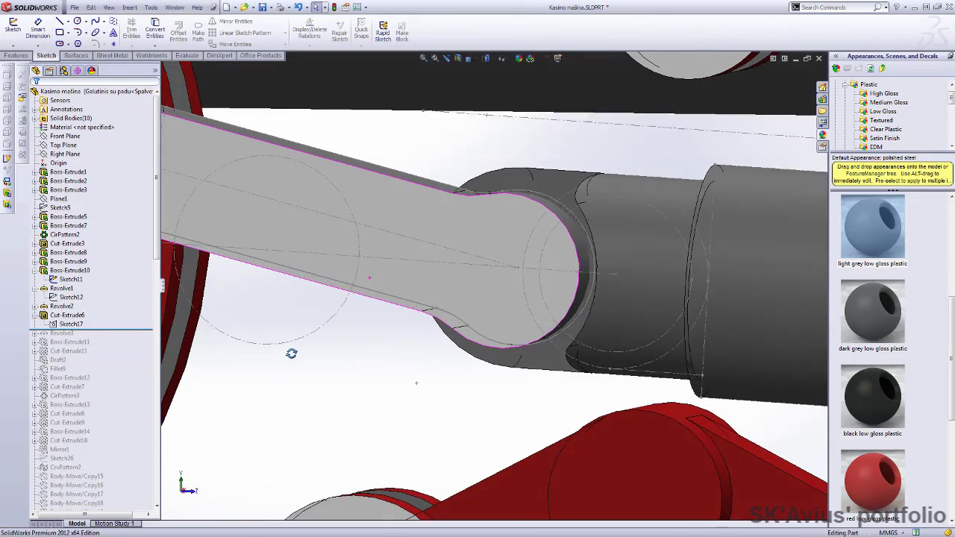
Hide the Sketch11 rod sketch lines
click(71, 278)
click(81, 265)
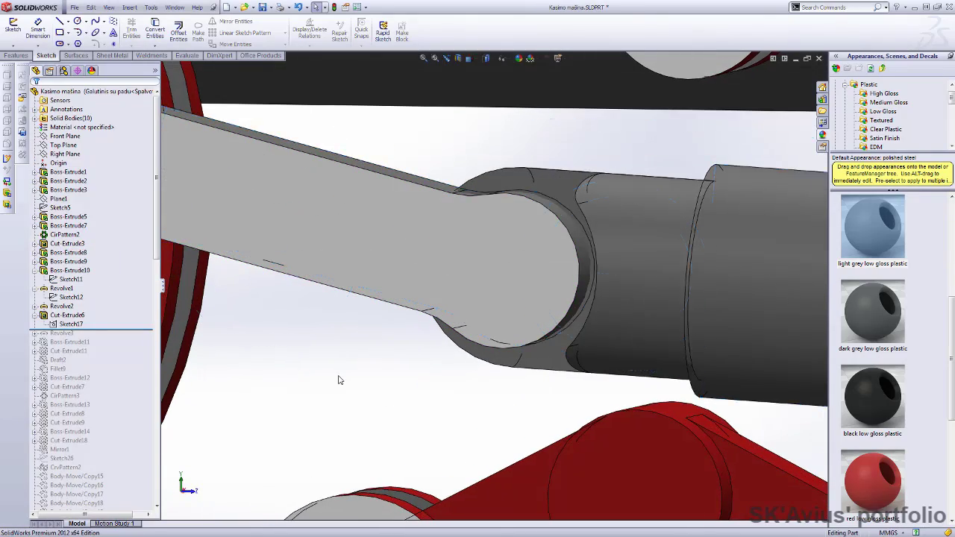
scroll(341, 379, up, 5)
Orbit to an angled view and switch the display to shaded with edges
middle_drag(376, 366, 373, 378)
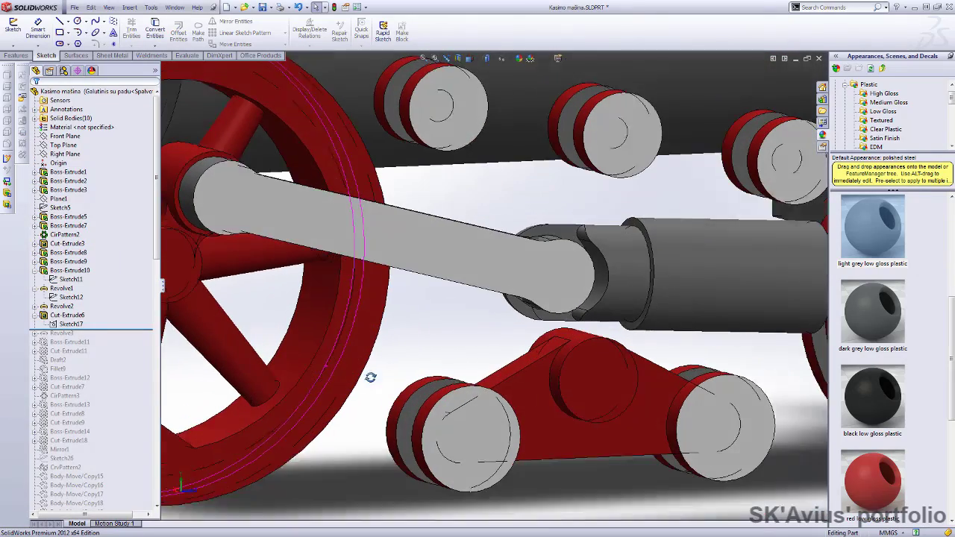
click(484, 89)
mouse_move(437, 336)
middle_down()
mouse_move(424, 438)
mouse_move(467, 88)
middle_up()
click(486, 58)
click(488, 72)
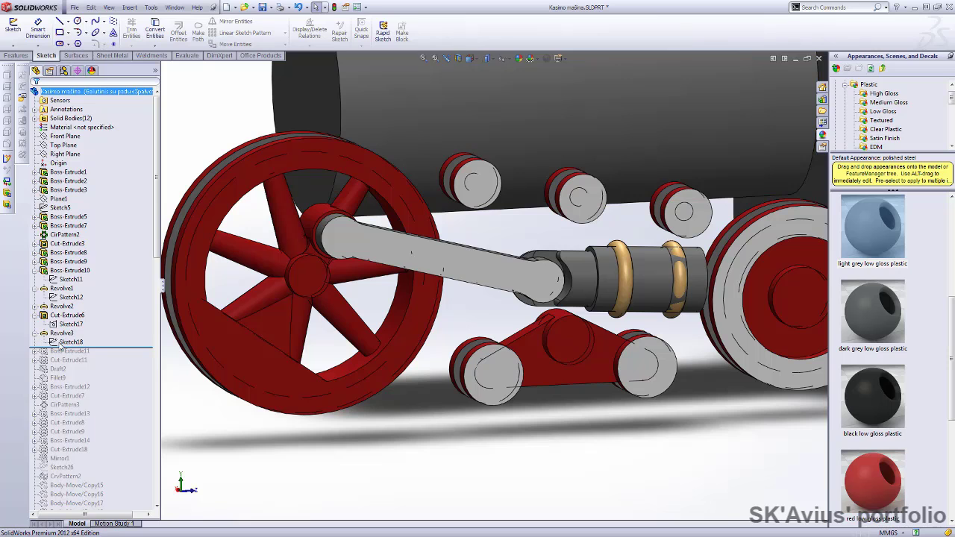
Review the Revolve3 gold-ring feature from both sides and close it unchanged
click(58, 341)
click(73, 319)
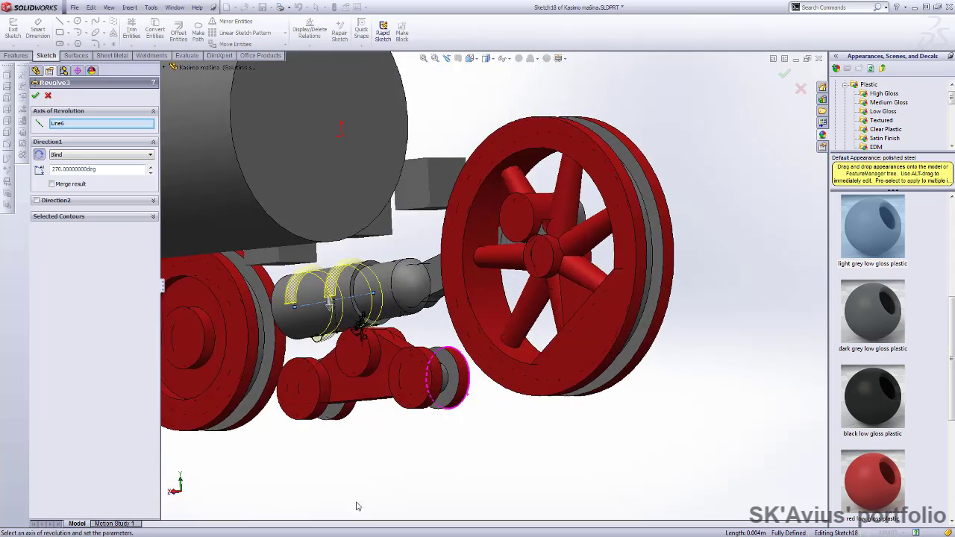
middle_drag(403, 480, 522, 452)
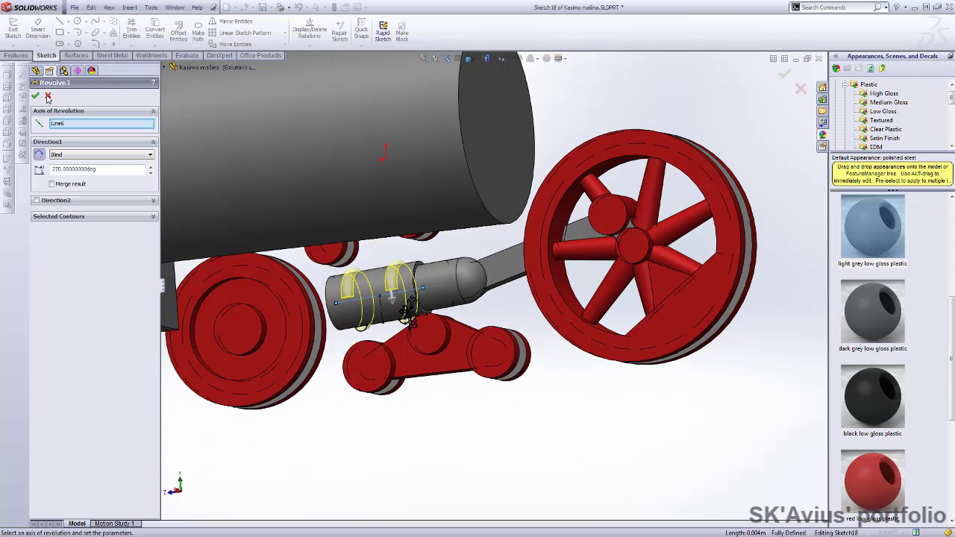
click(48, 97)
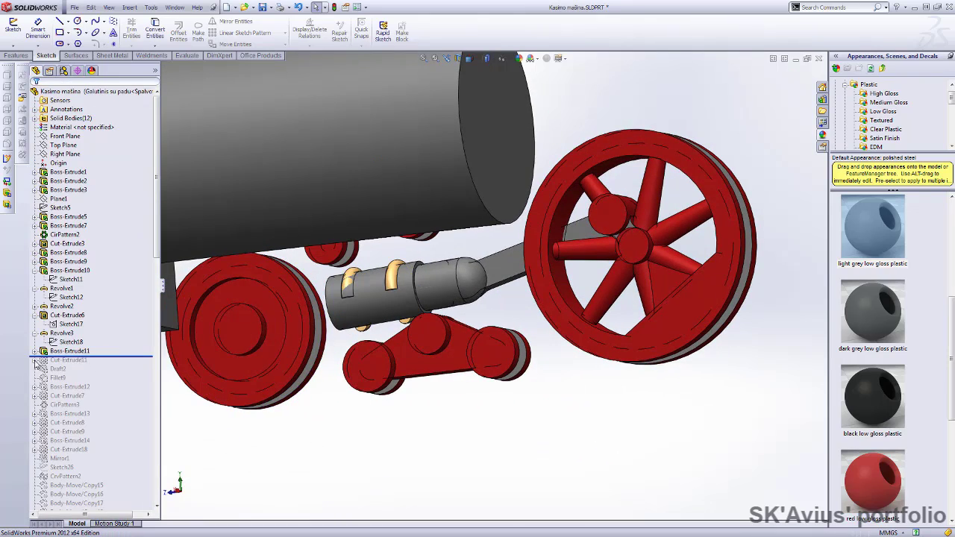
Review Cut-Extrude11's 0.10 mm slot recess on the connecting rod, then select Draft2
mouse_move(441, 437)
middle_down()
mouse_move(341, 463)
mouse_move(328, 170)
mouse_move(313, 179)
middle_up()
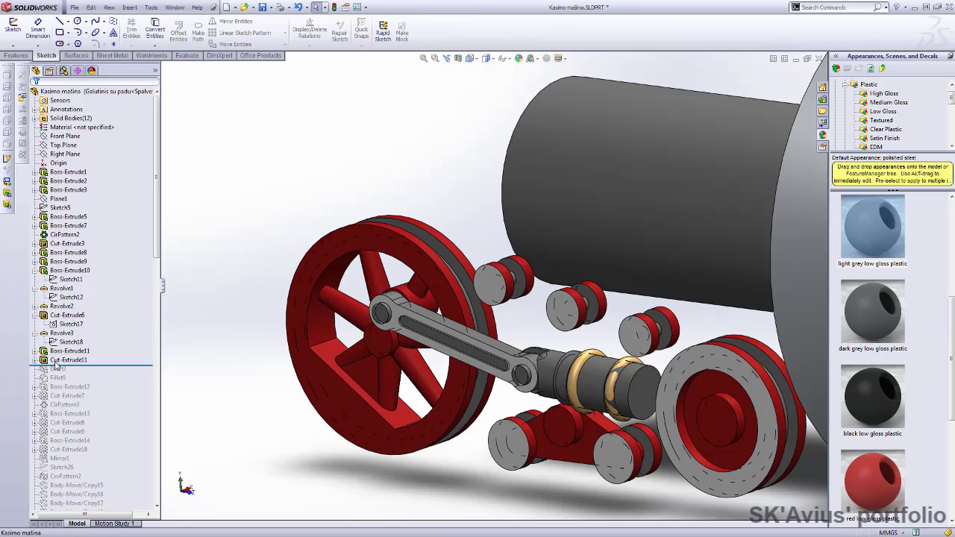
click(61, 360)
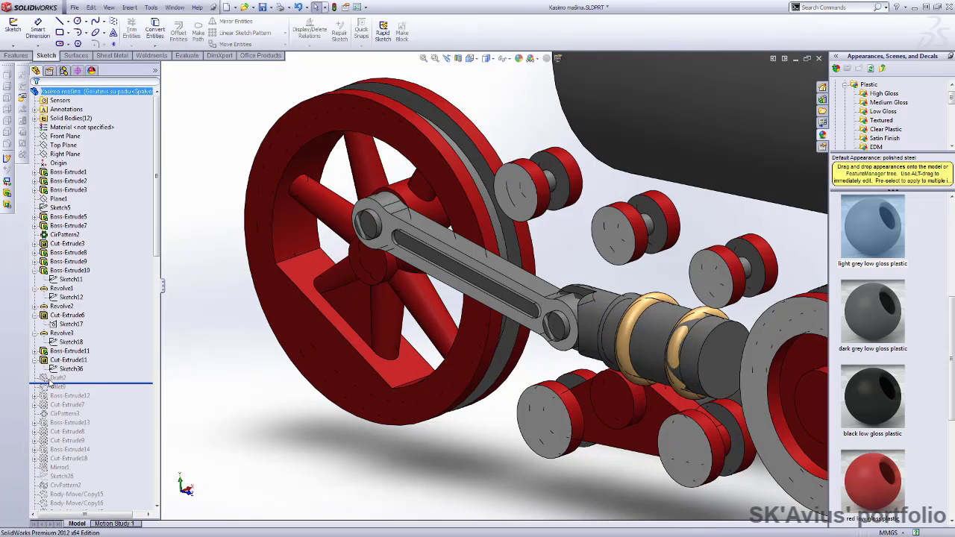
click(49, 379)
Review Draft2 on the rod slot, checking drafted faces Face<4> and Face<2>
click(55, 350)
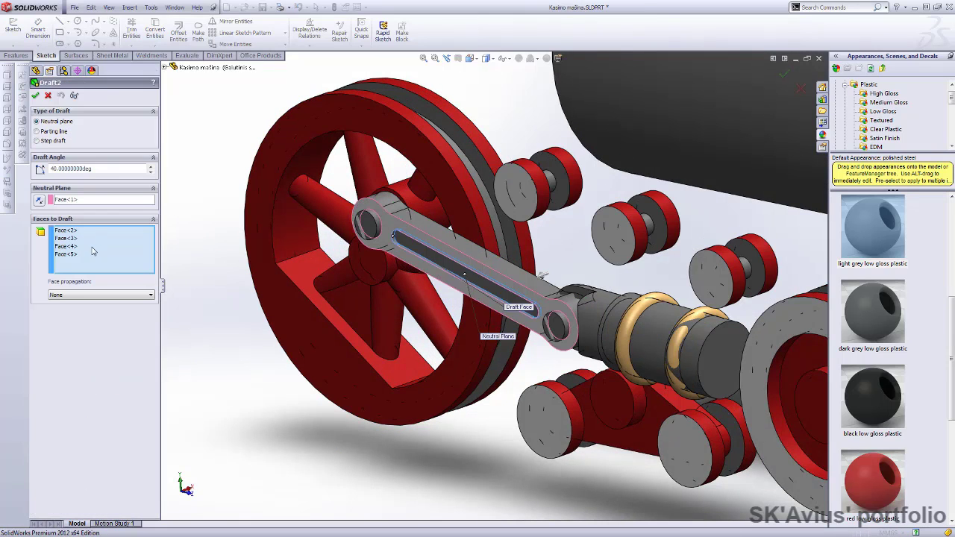
click(66, 248)
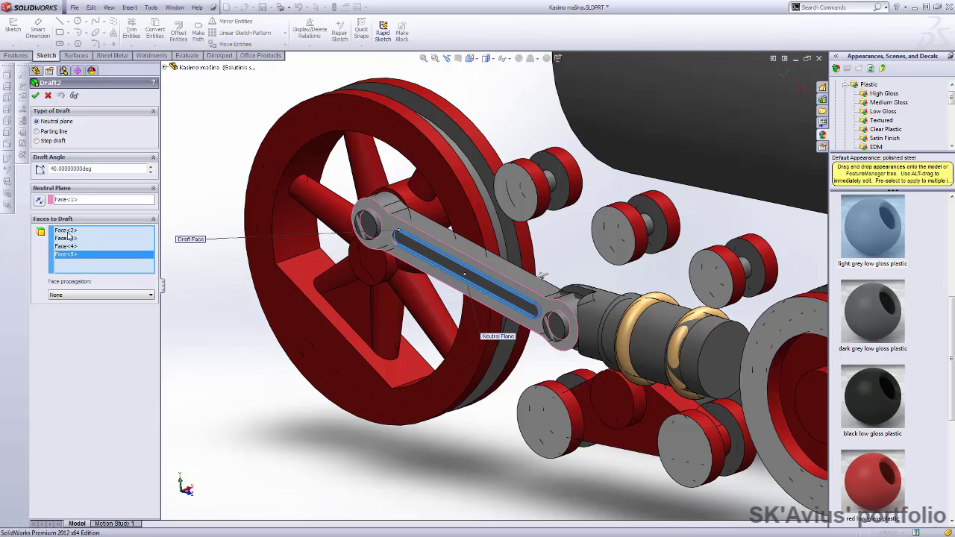
click(65, 230)
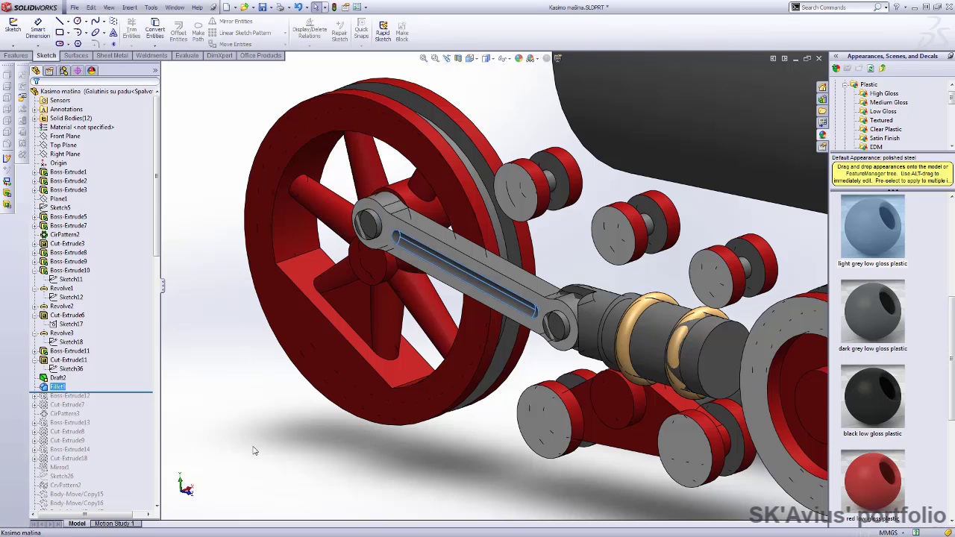
middle_drag(253, 451, 258, 386)
scroll(233, 312, down, 3)
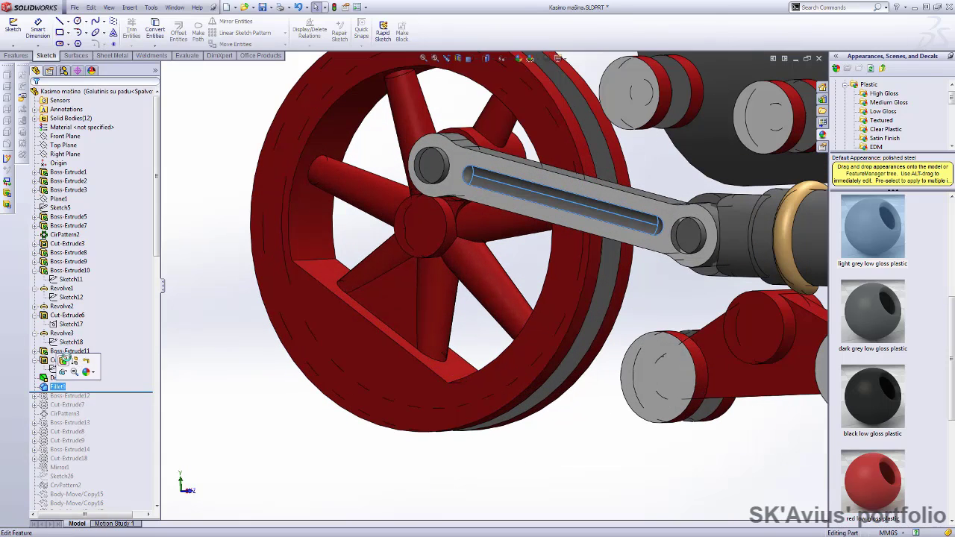
Review Fillet9's 0.27 mm slot rounding and roll forward to include Boss-Extrude12
click(63, 361)
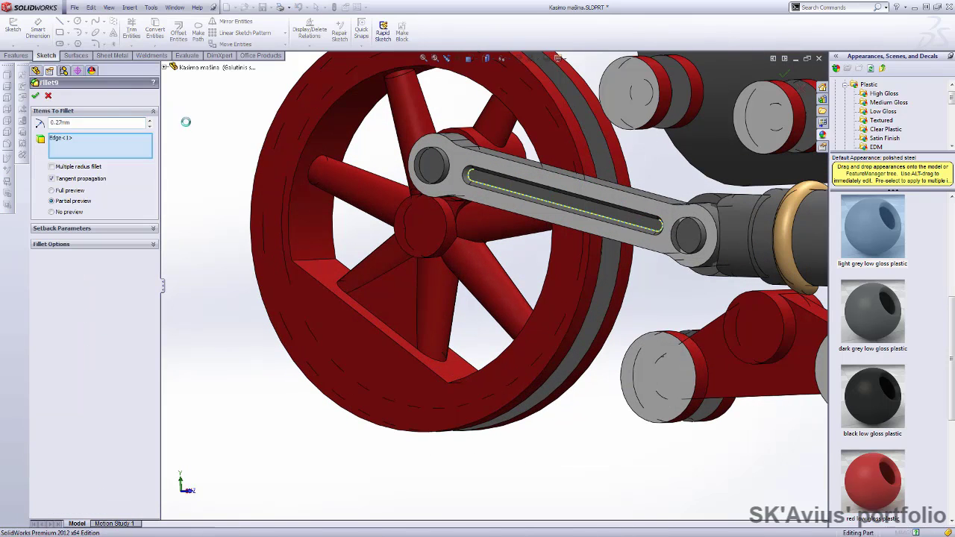
drag(102, 395, 102, 403)
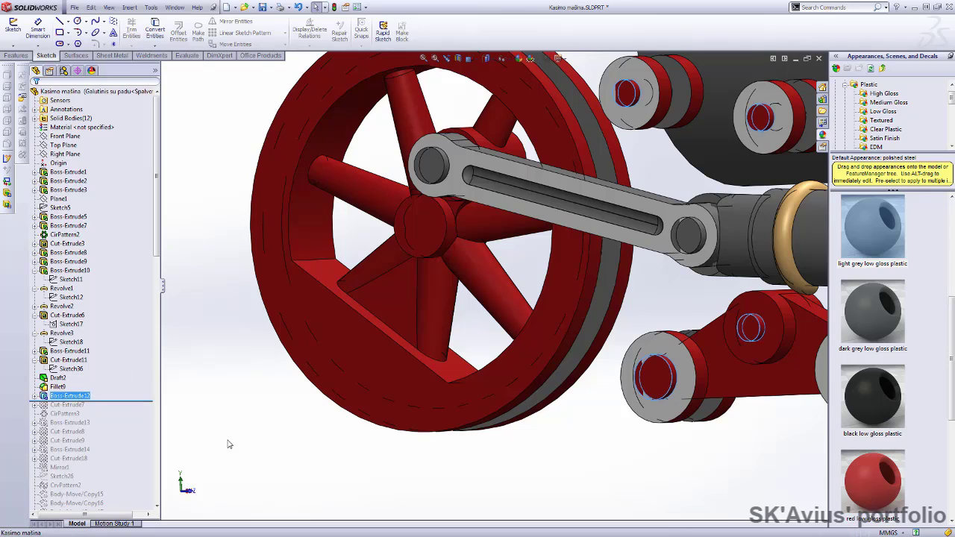
scroll(247, 164, up, 3)
scroll(243, 160, down, 2)
key(ctrl+7)
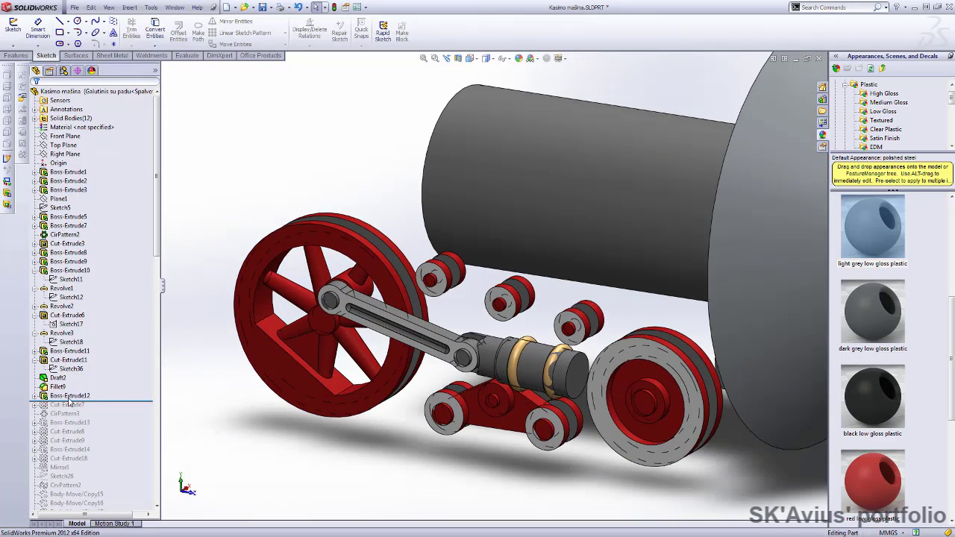
Check Boss-Extrude12's grey blocks from the top and left views
click(69, 397)
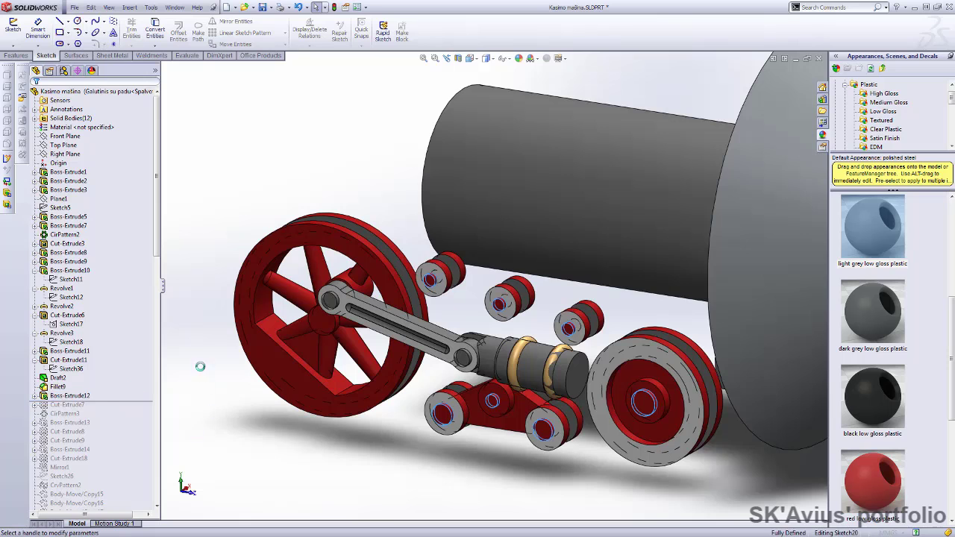
click(470, 60)
click(482, 82)
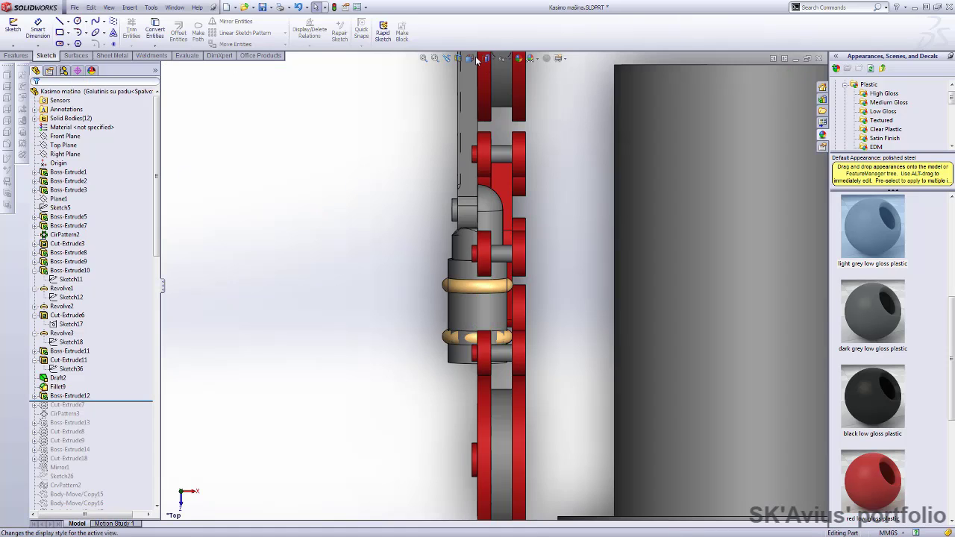
click(470, 58)
click(477, 92)
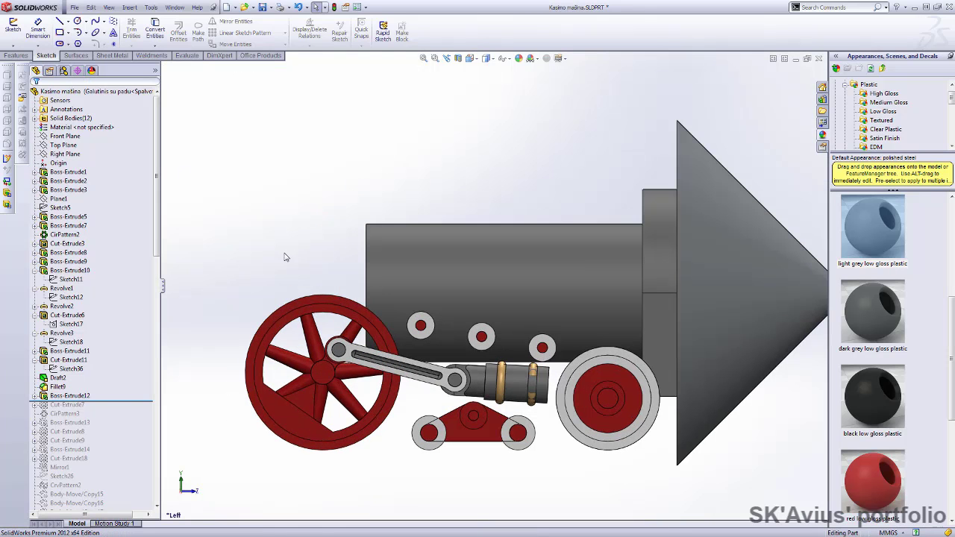
Review Cut-Extrude7's wheel hole, then restore and review CirPattern3's 5 equally spaced holes
click(47, 407)
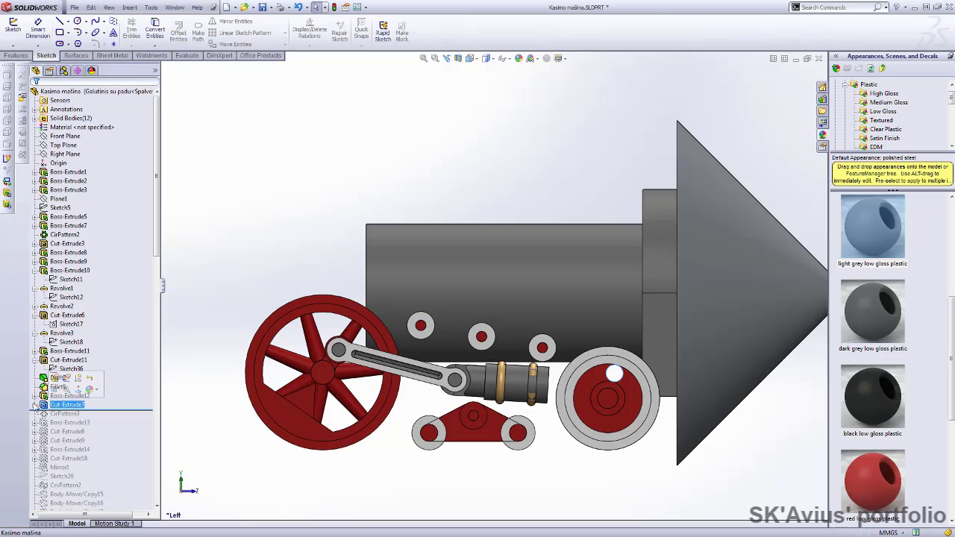
click(65, 388)
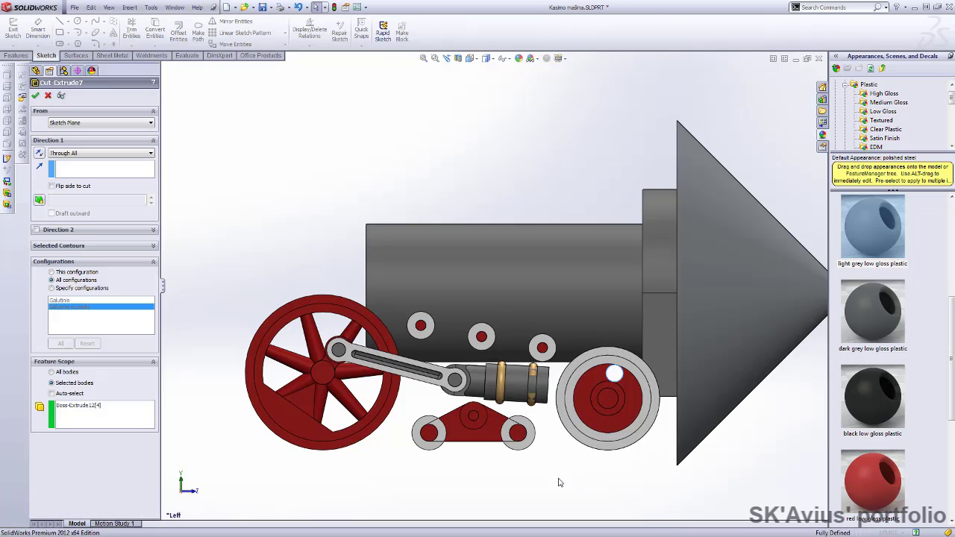
scroll(560, 485, up, 3)
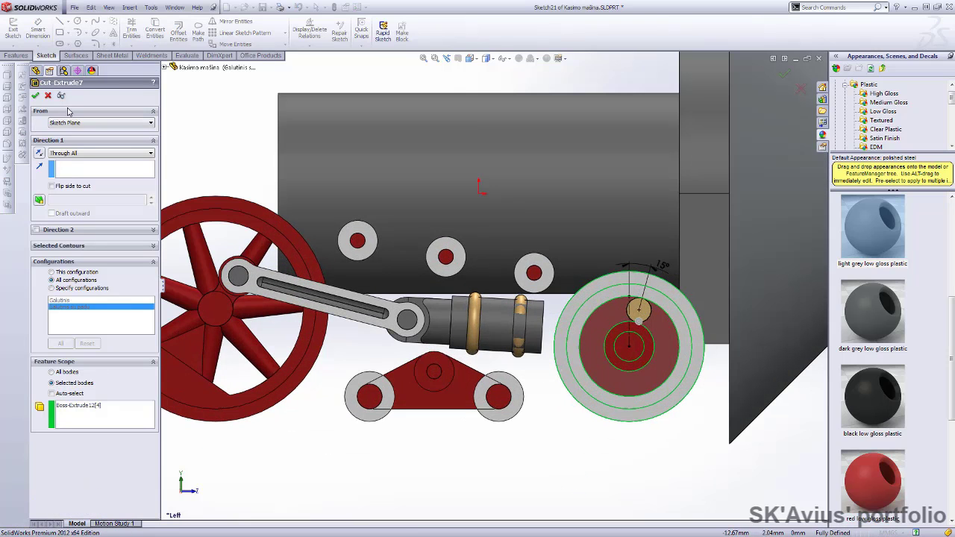
drag(114, 428, 114, 429)
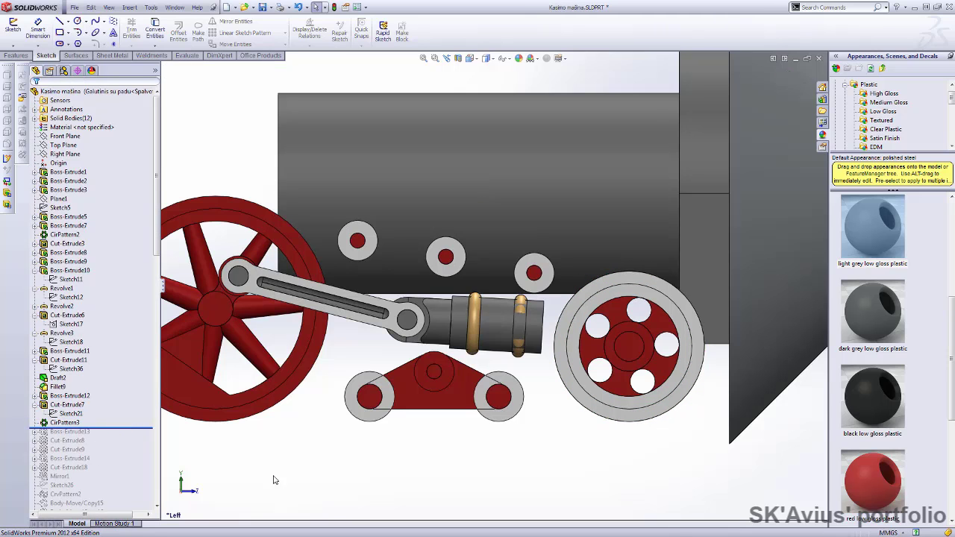
click(64, 423)
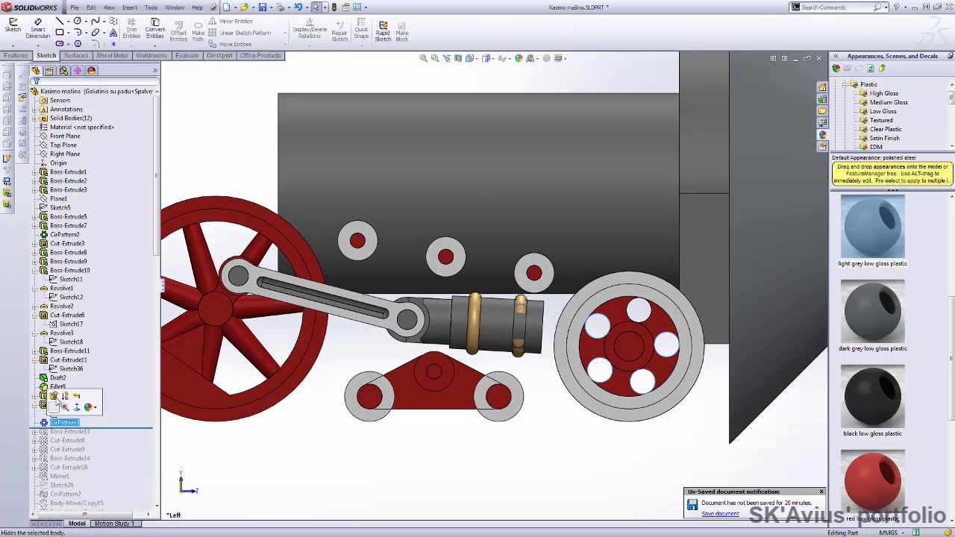
click(50, 396)
scroll(565, 443, up, 2)
mouse_move(565, 444)
middle_down()
mouse_move(538, 472)
mouse_move(522, 463)
middle_up()
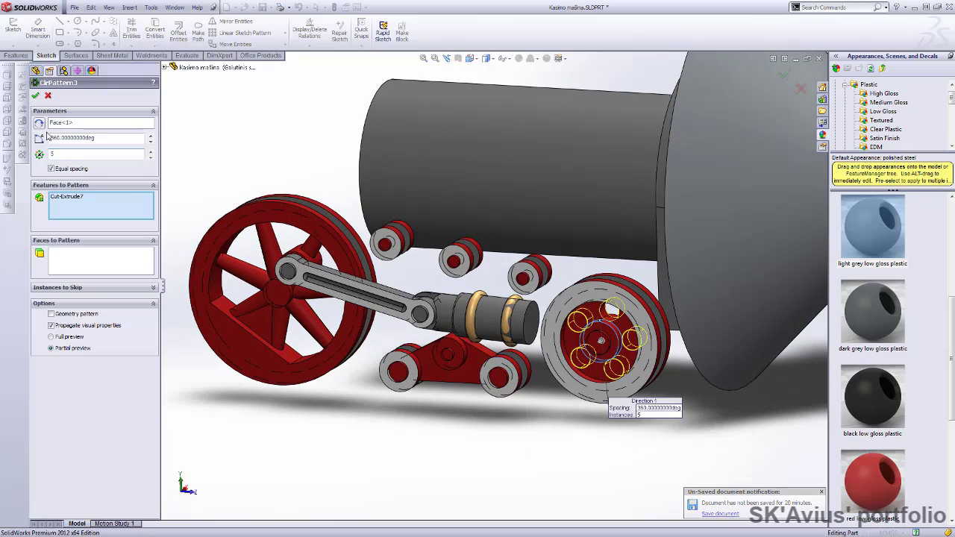
key(Return)
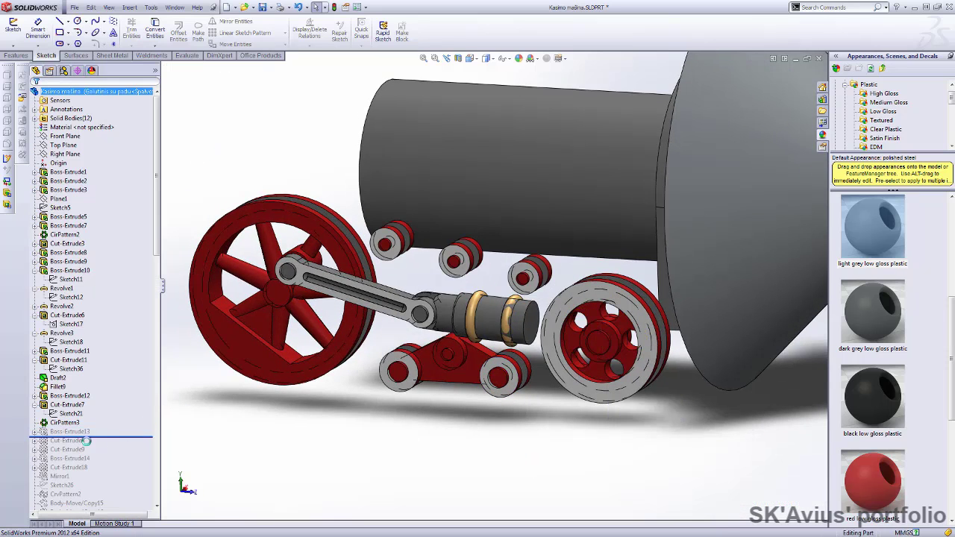
Switch to the left view and locate Boss-Extrude13's profile sketch, Sketch22
scroll(351, 455, down, 2)
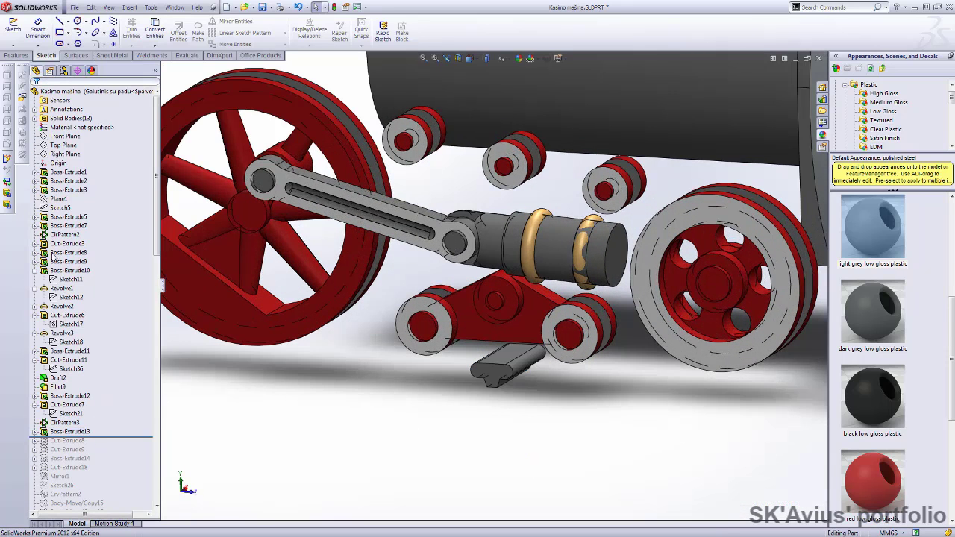
key(ctrl+3)
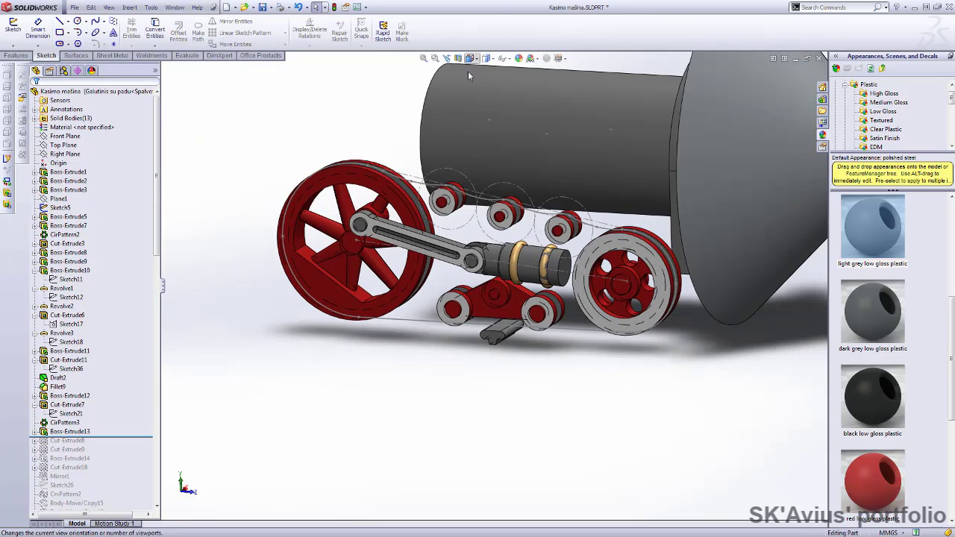
scroll(394, 442, down, 2)
scroll(440, 421, down, 2)
scroll(393, 392, down, 2)
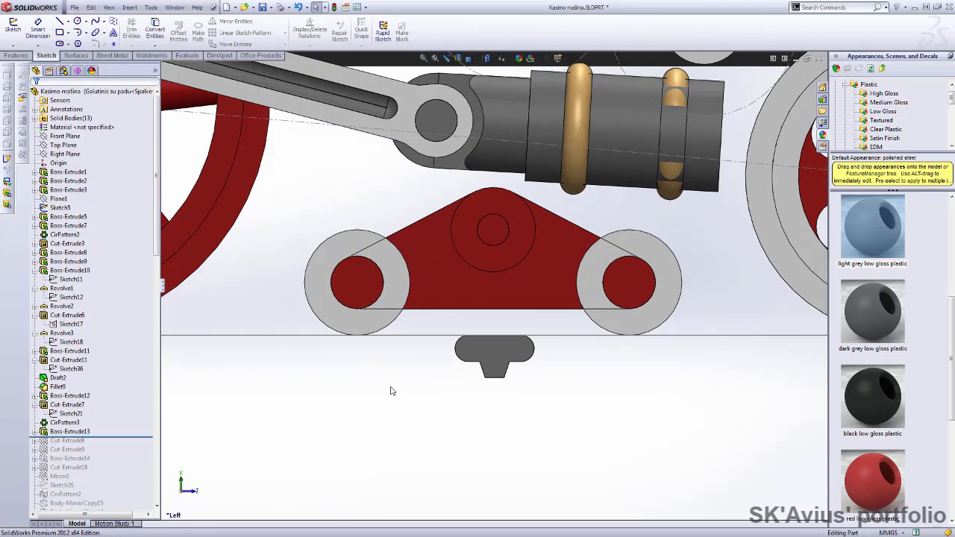
click(39, 432)
click(60, 403)
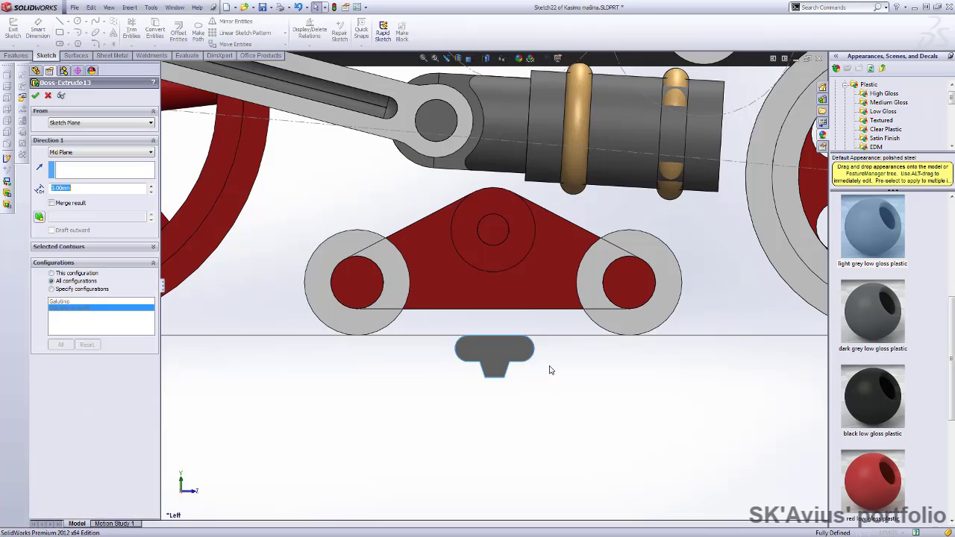
Edit Sketch22 to inspect its construction arcs, then exit and rebuild the block
scroll(448, 362, down, 2)
scroll(388, 355, down, 1)
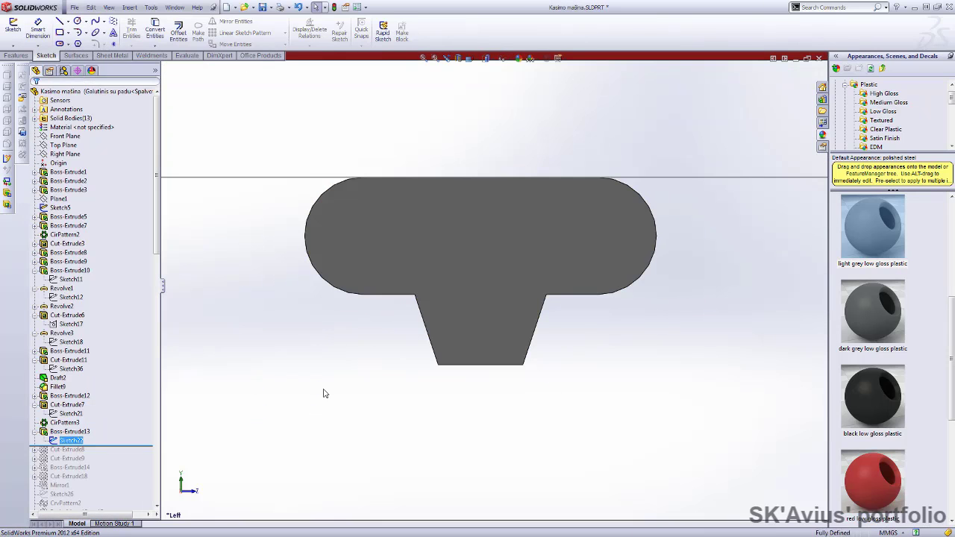
key(ctrl+z)
click(403, 228)
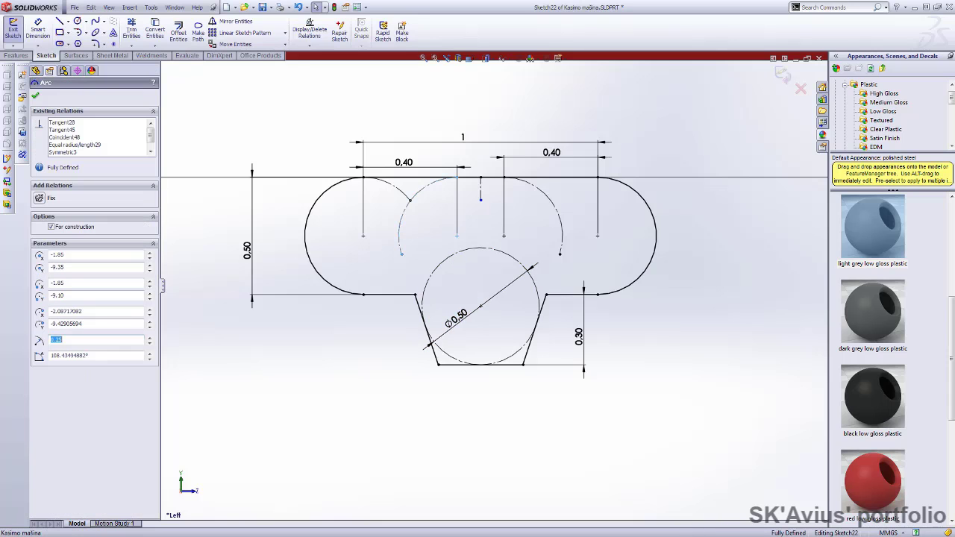
scroll(403, 227, down, 1)
click(409, 196)
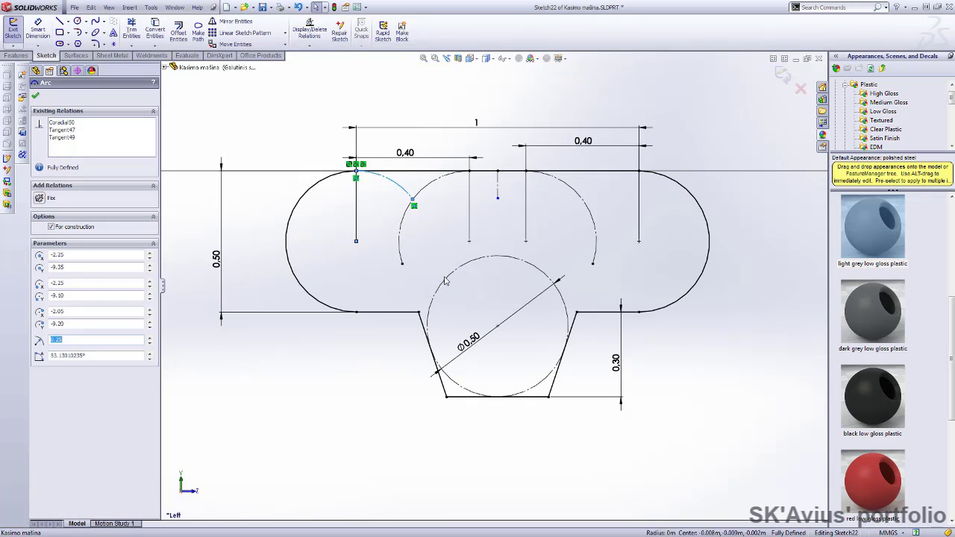
scroll(493, 286, up, 3)
key(Escape)
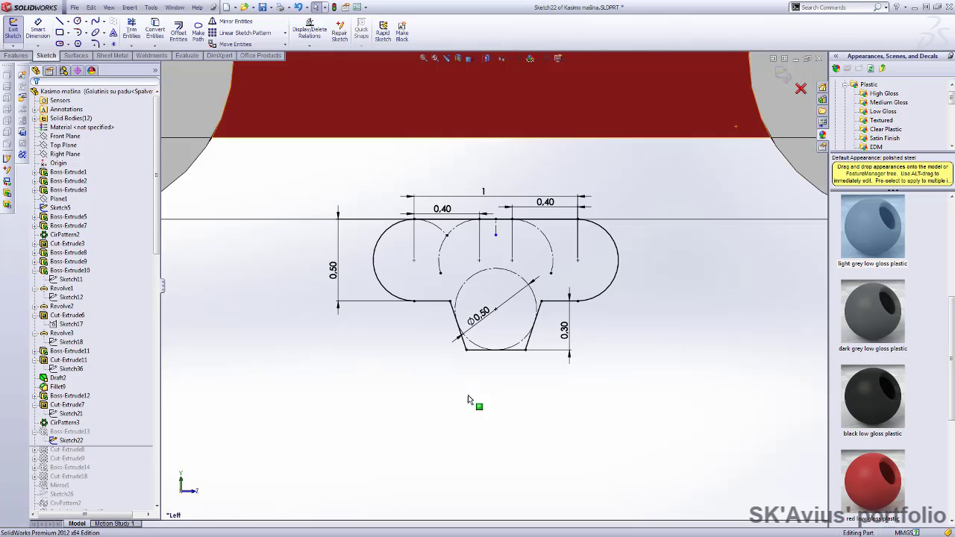
key(ctrl+b)
Roll forward to restore Cut-Extrude8 and orbit to inspect the cut block
middle_drag(465, 352, 443, 378)
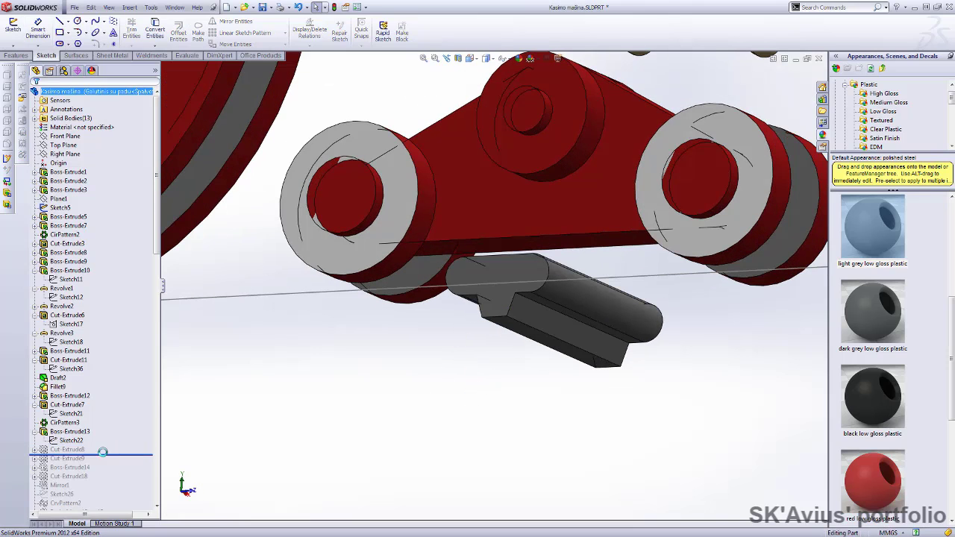
drag(103, 452, 103, 454)
mouse_move(450, 396)
middle_down()
mouse_move(458, 418)
mouse_move(418, 417)
middle_up()
Review Cut-Extrude8 on the grey block from the left view, closing it unchanged
click(69, 450)
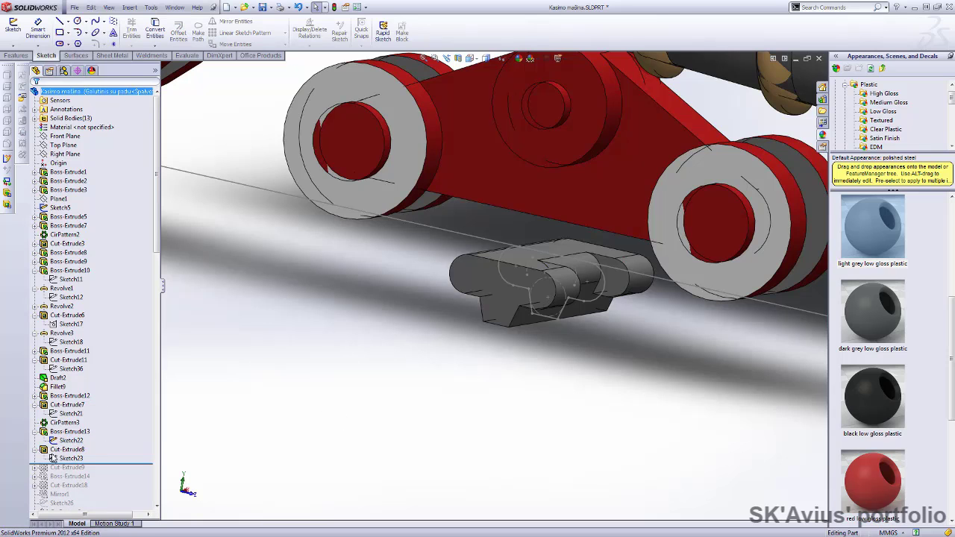
click(54, 427)
click(471, 59)
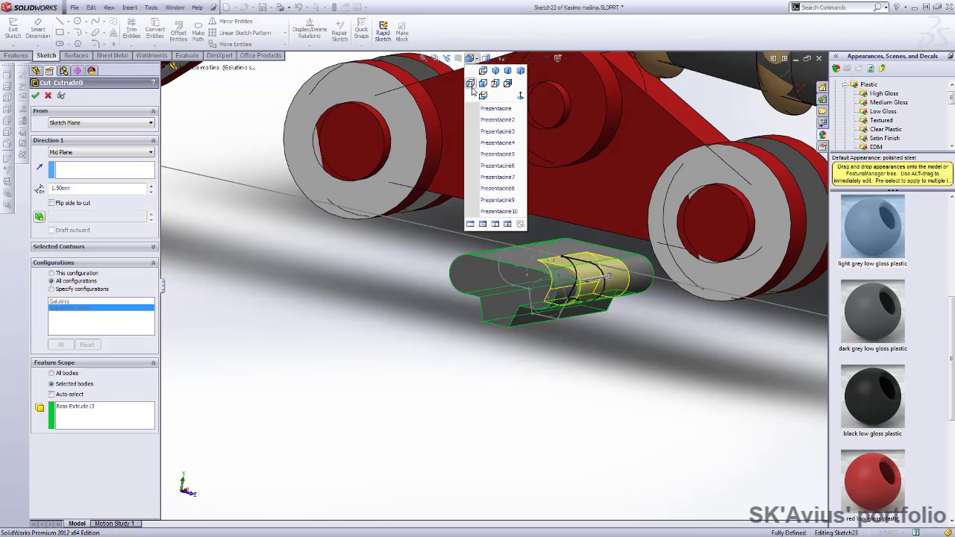
click(508, 134)
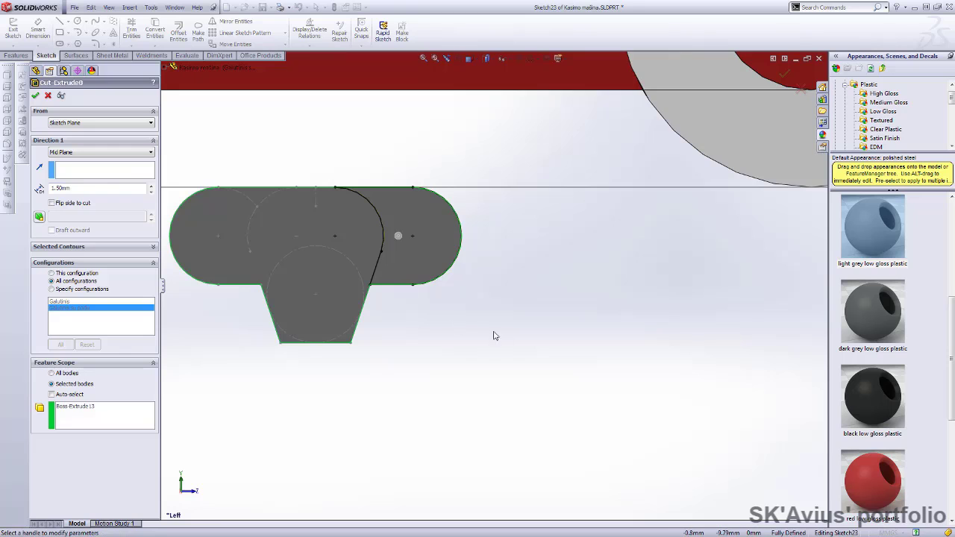
key(Right)
key(Up)
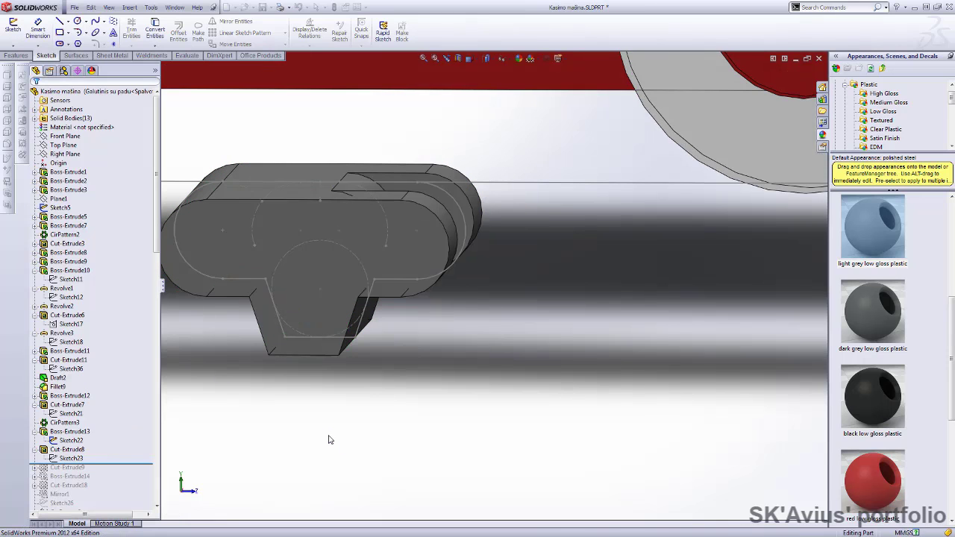
mouse_move(336, 448)
middle_down()
mouse_move(336, 426)
mouse_move(262, 426)
mouse_move(203, 274)
mouse_move(319, 424)
middle_up()
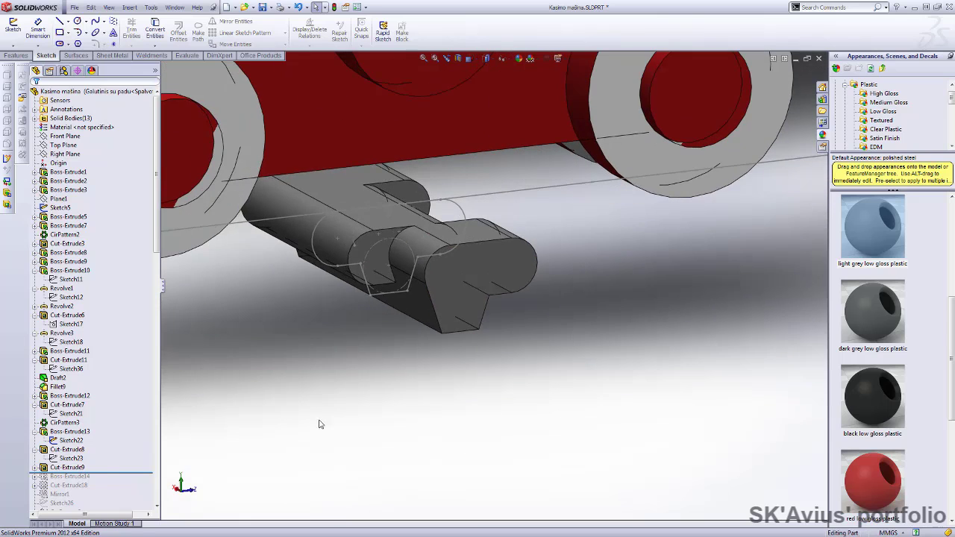
Review Cut-Extrude9 and roll forward to restore Boss-Extrude14's tapered tab
click(57, 447)
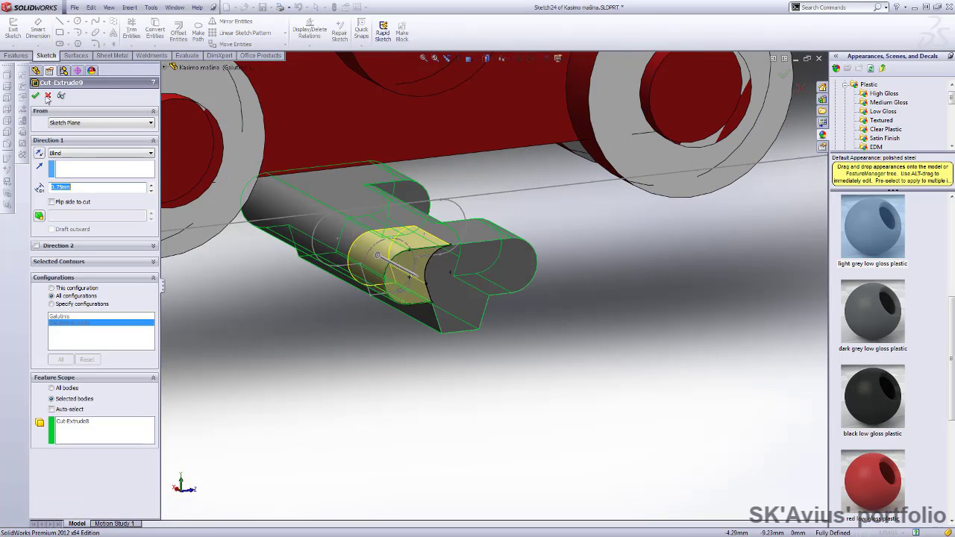
drag(128, 482, 129, 486)
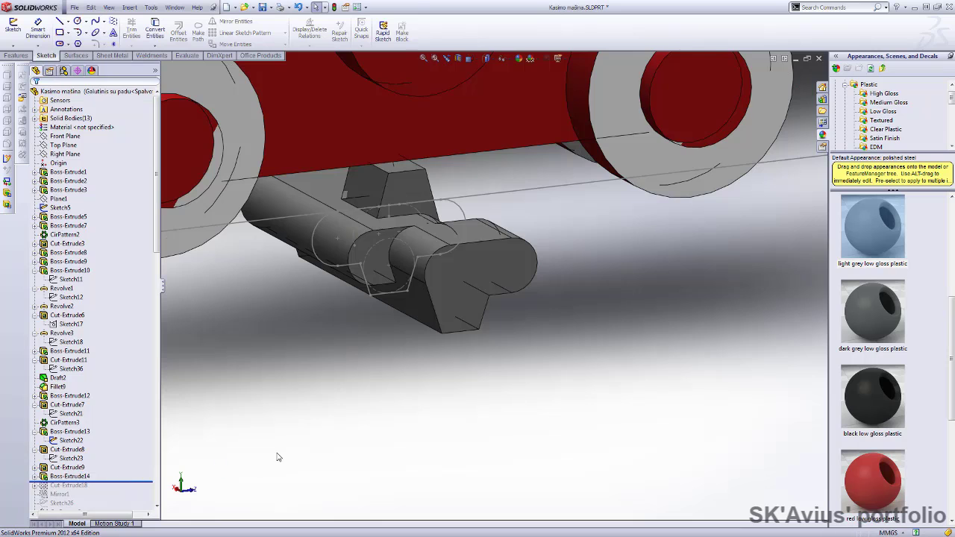
mouse_move(277, 454)
middle_down()
mouse_move(234, 411)
mouse_move(223, 435)
mouse_move(223, 420)
mouse_move(190, 441)
middle_up()
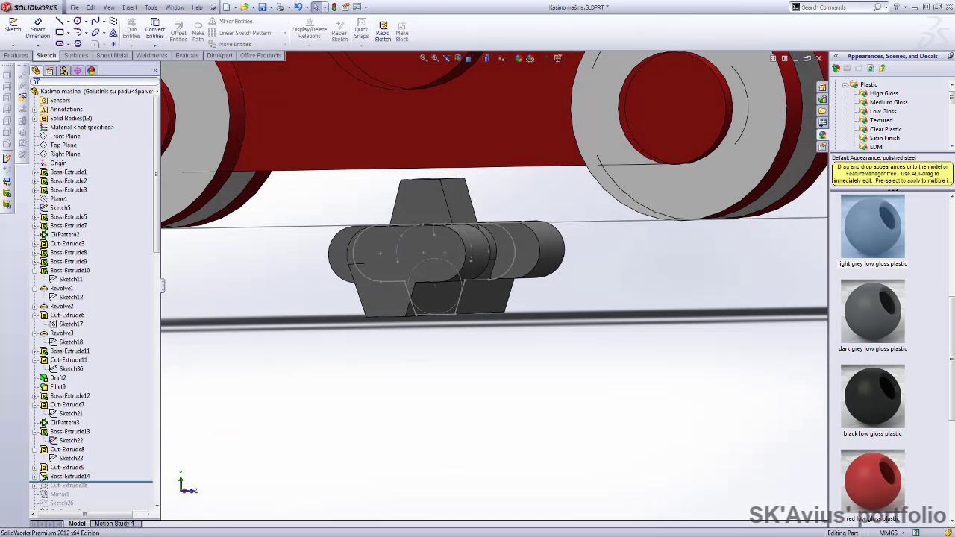
Review Boss-Extrude14's tapered tab and roll forward to restore Cut-Extrude18
click(67, 476)
click(59, 456)
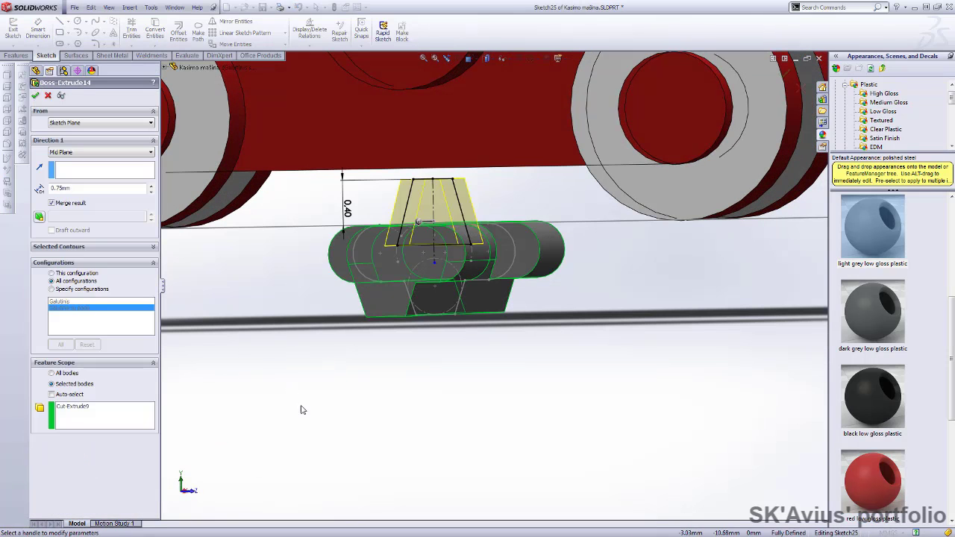
scroll(392, 222, down, 3)
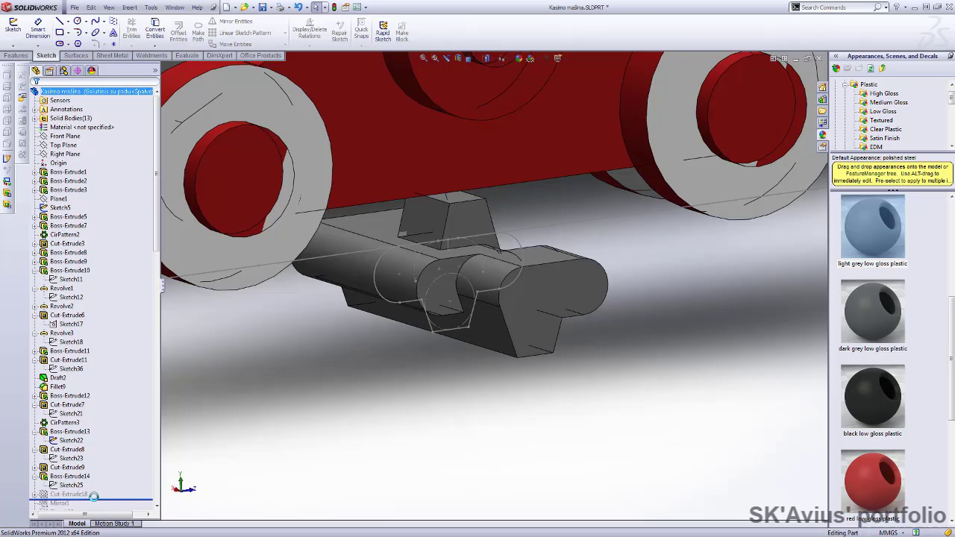
drag(94, 497, 85, 494)
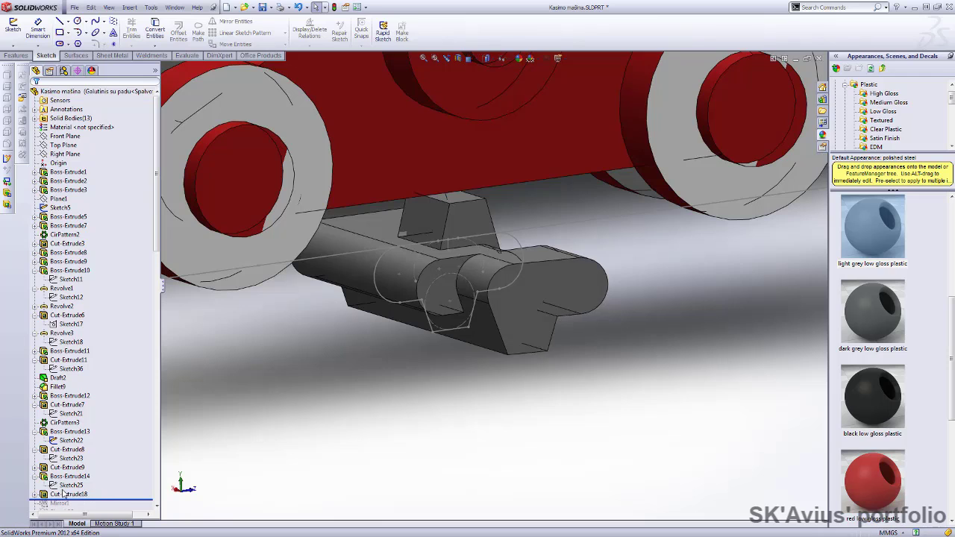
middle_drag(294, 463, 362, 417)
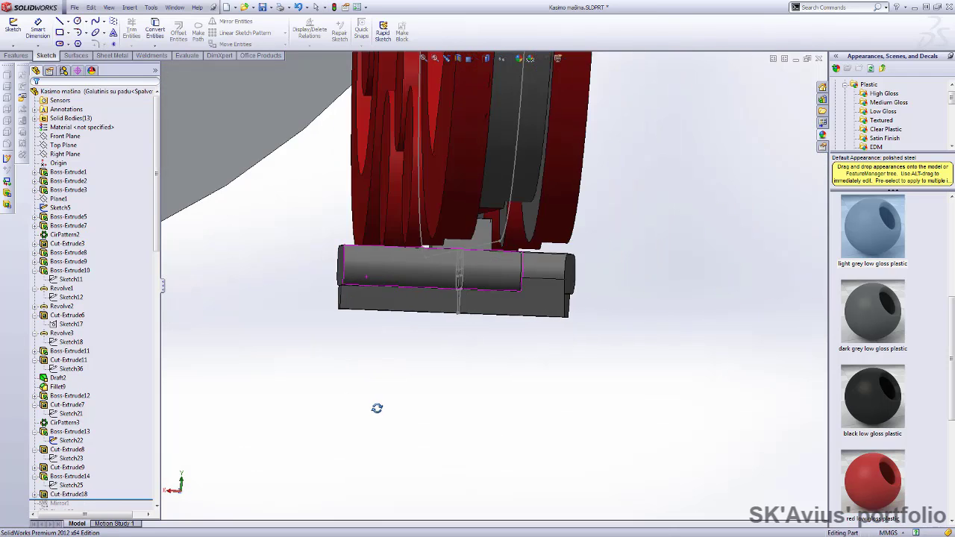
middle_drag(306, 447, 420, 443)
Review Cut-Extrude18's through-all angled cut from below, then roll forward past Mirror1
key(ctrl+6)
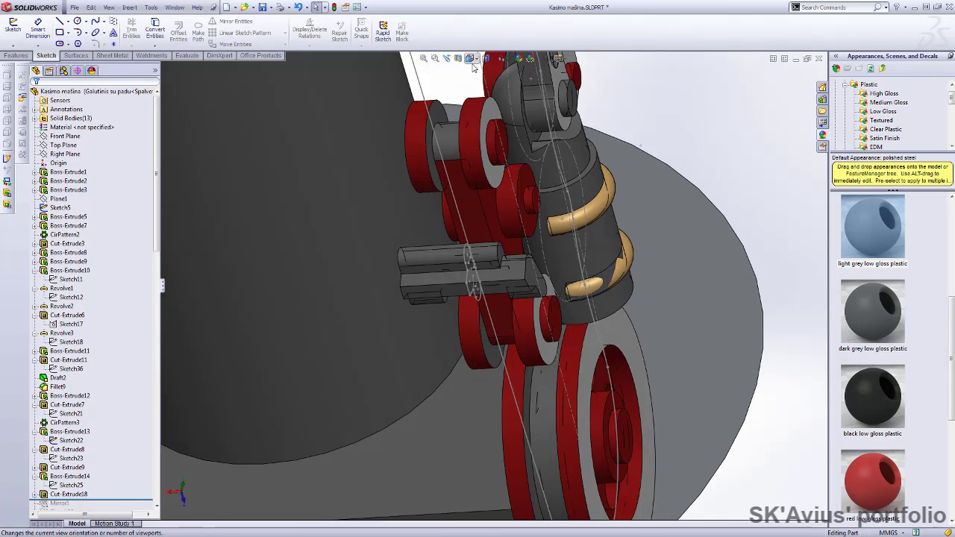
scroll(296, 328, down, 5)
scroll(291, 277, down, 4)
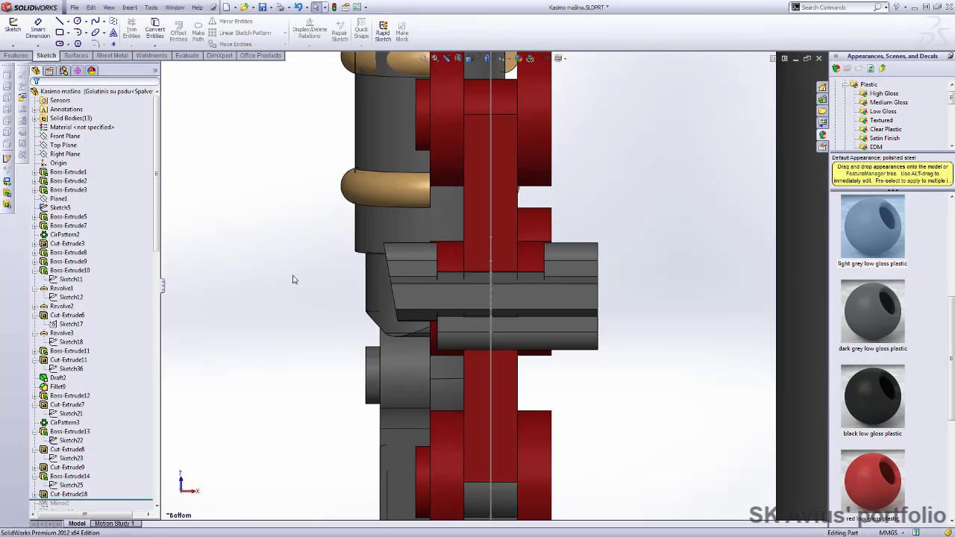
scroll(292, 277, down, 2)
click(51, 496)
click(59, 464)
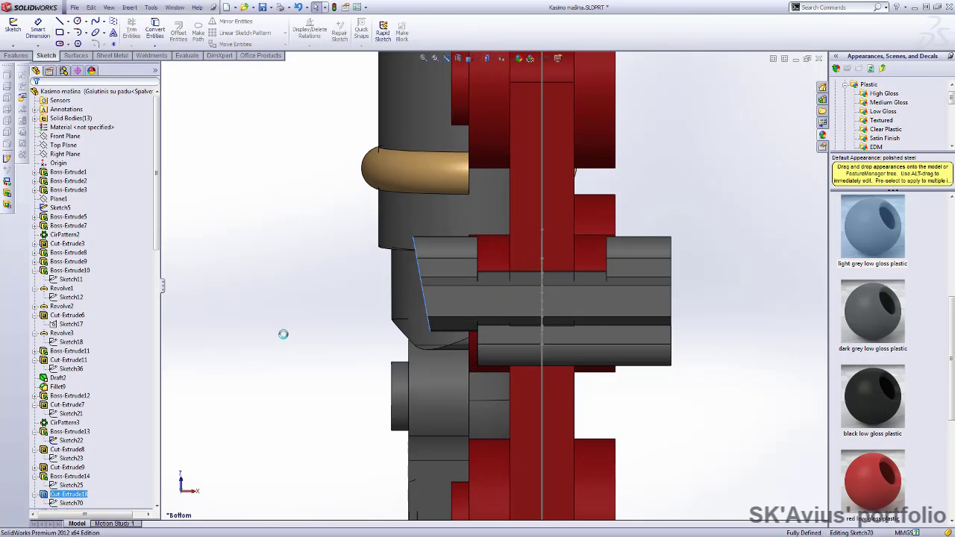
mouse_move(241, 311)
middle_down()
mouse_move(247, 321)
mouse_move(202, 305)
middle_up()
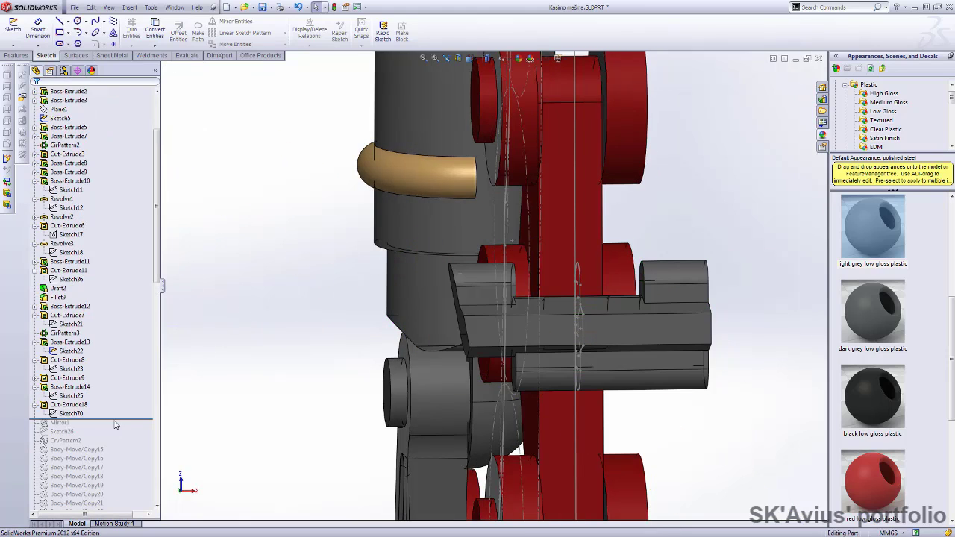
middle_drag(304, 411, 166, 414)
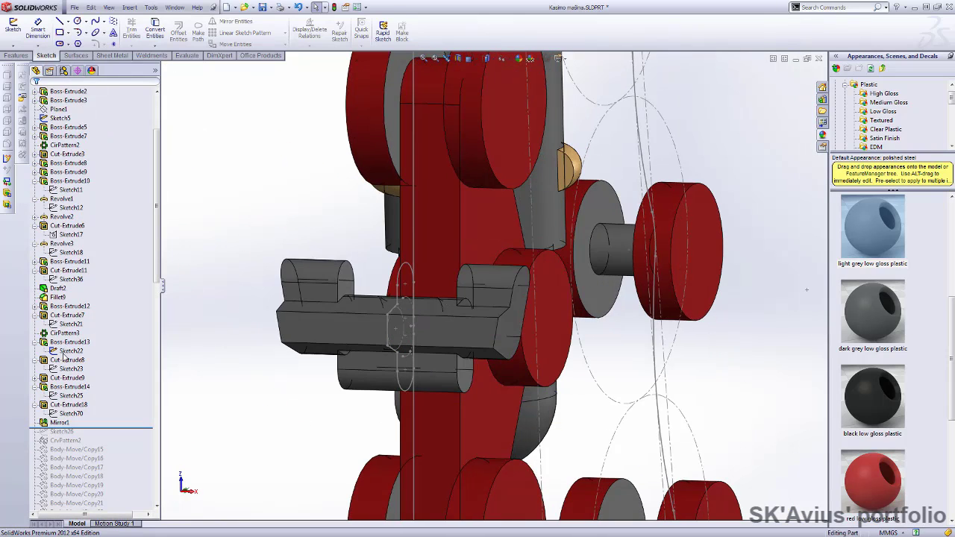
Hide the Sketch5 guide curves and check the Mirror1 body under Solid Bodies
click(60, 118)
click(68, 102)
scroll(127, 270, up, 5)
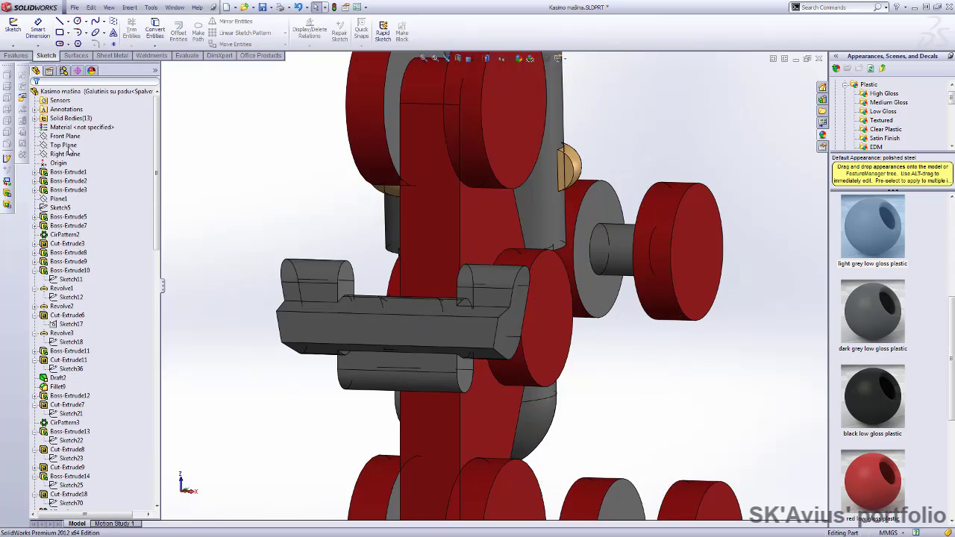
click(36, 118)
click(69, 172)
scroll(264, 388, up, 5)
mouse_move(264, 388)
middle_down()
mouse_move(331, 430)
mouse_move(322, 406)
middle_up()
scroll(448, 404, down, 4)
click(449, 405)
scroll(448, 405, up, 5)
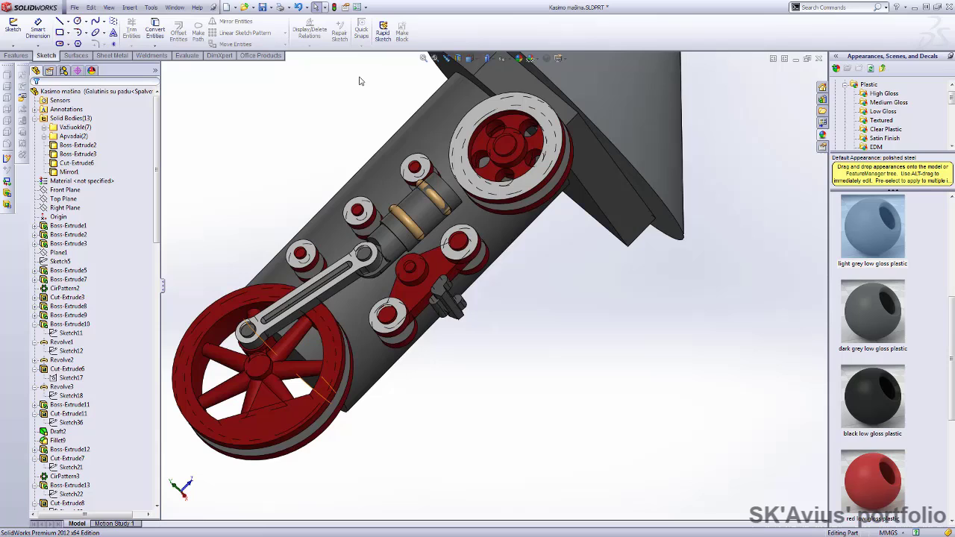
View the model from the back, inspect the lower block, and select Sketch26
click(471, 59)
click(489, 83)
scroll(486, 281, down, 3)
scroll(487, 281, down, 3)
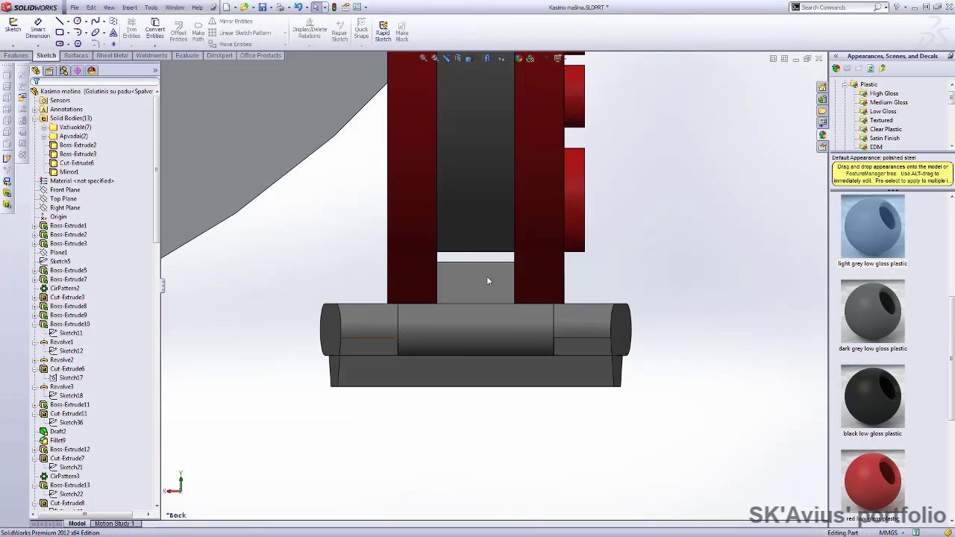
click(487, 280)
mouse_move(485, 439)
middle_down()
mouse_move(560, 411)
mouse_move(510, 431)
middle_up()
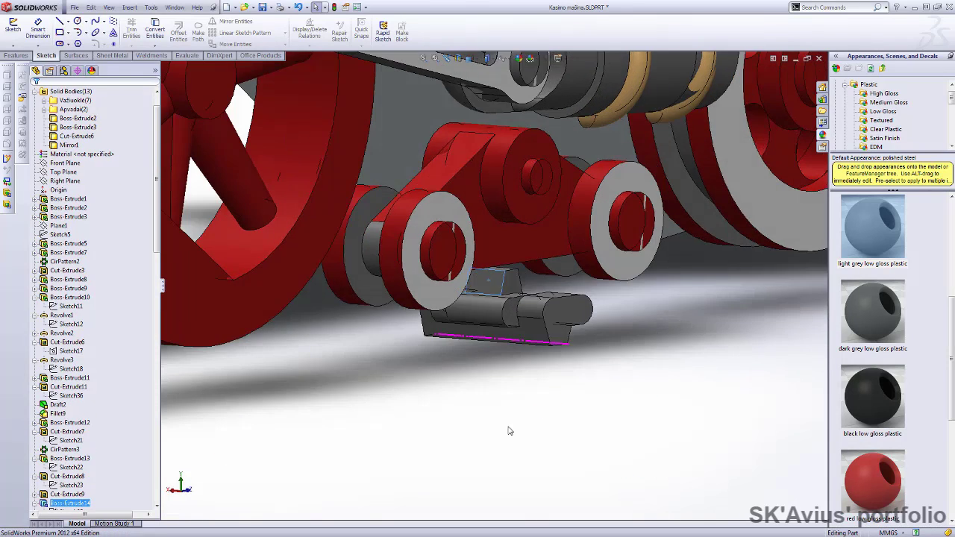
scroll(97, 377, down, 10)
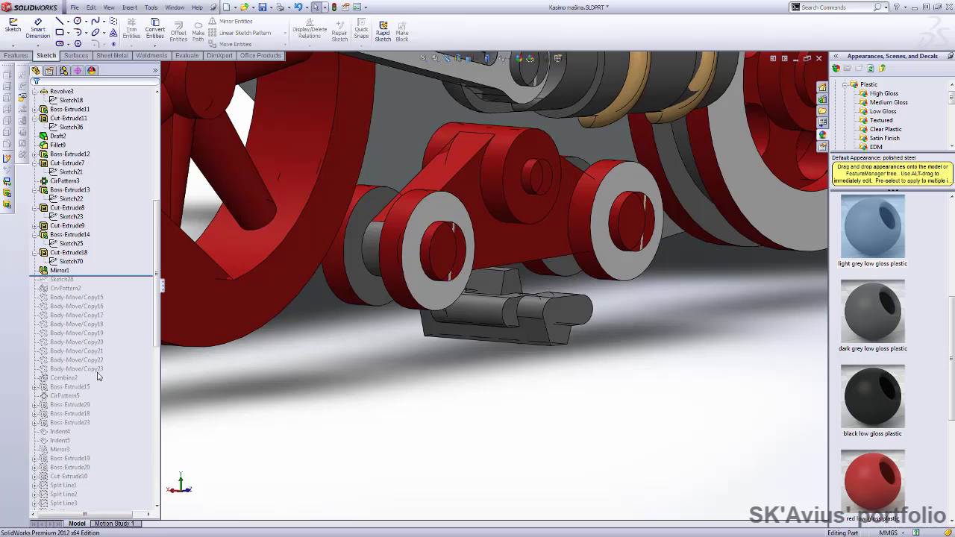
click(59, 279)
Edit Sketch26 and inspect the arcs of the track path around both wheels
key(ctrl+8)
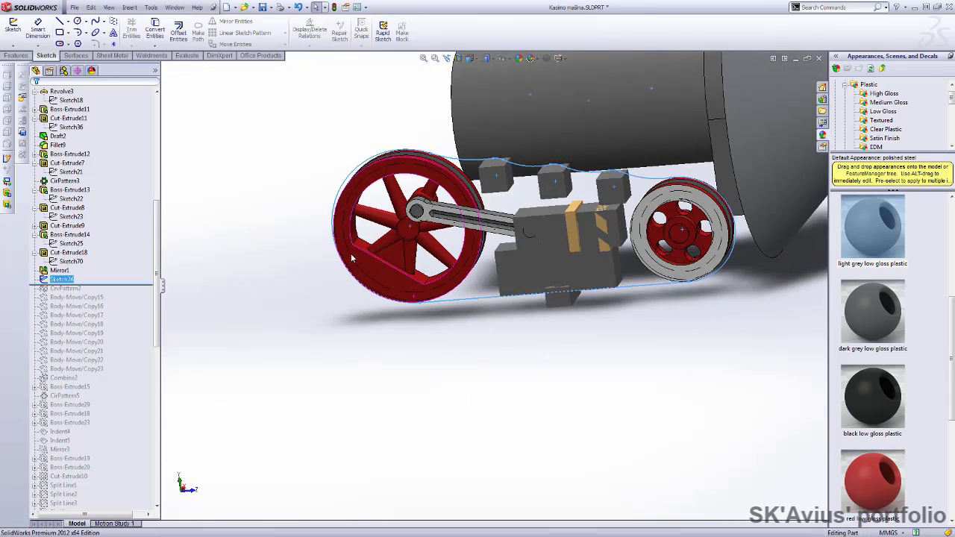
right_click(46, 284)
click(49, 255)
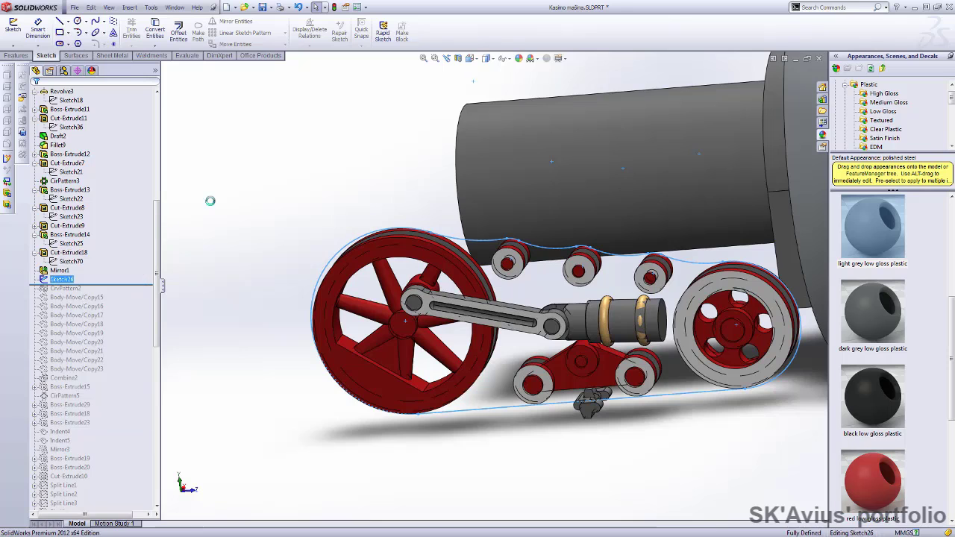
click(457, 247)
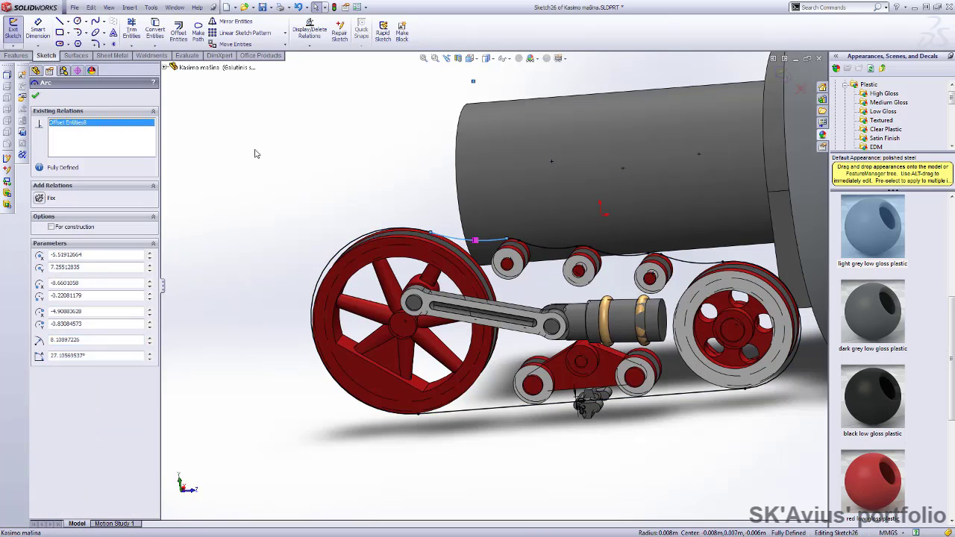
click(262, 192)
middle_drag(277, 201, 299, 148)
scroll(541, 351, down, 2)
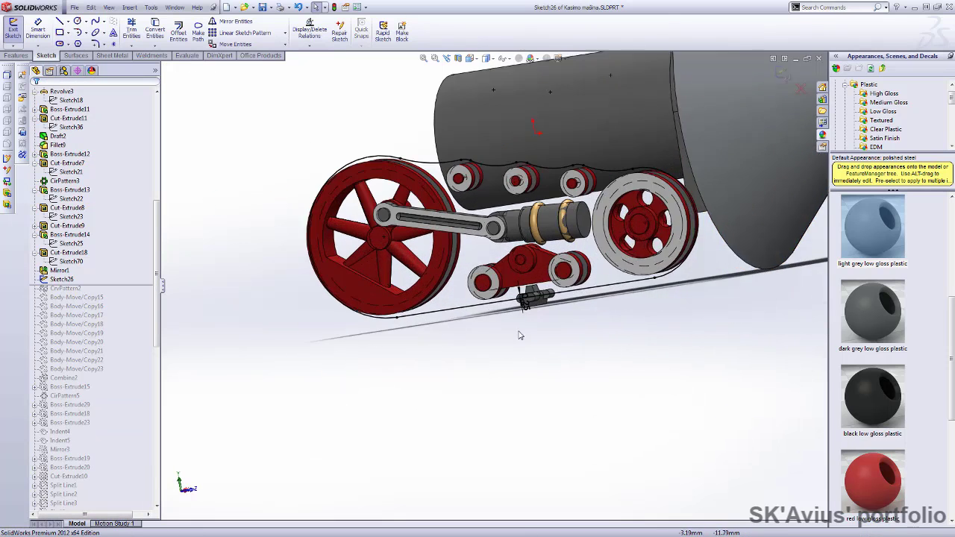
scroll(529, 291, down, 3)
Compare the track path against Sketch5, then roll forward to show the track links
click(472, 278)
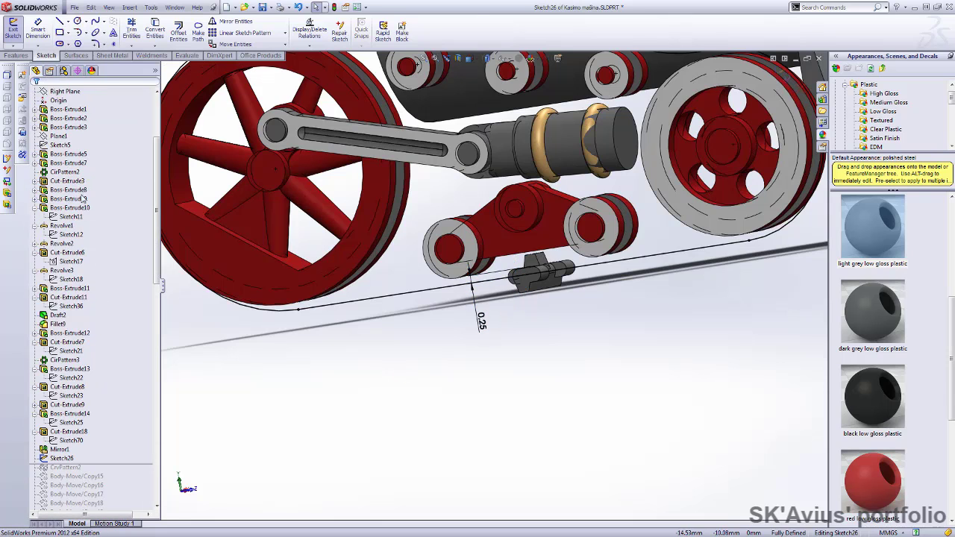
click(435, 362)
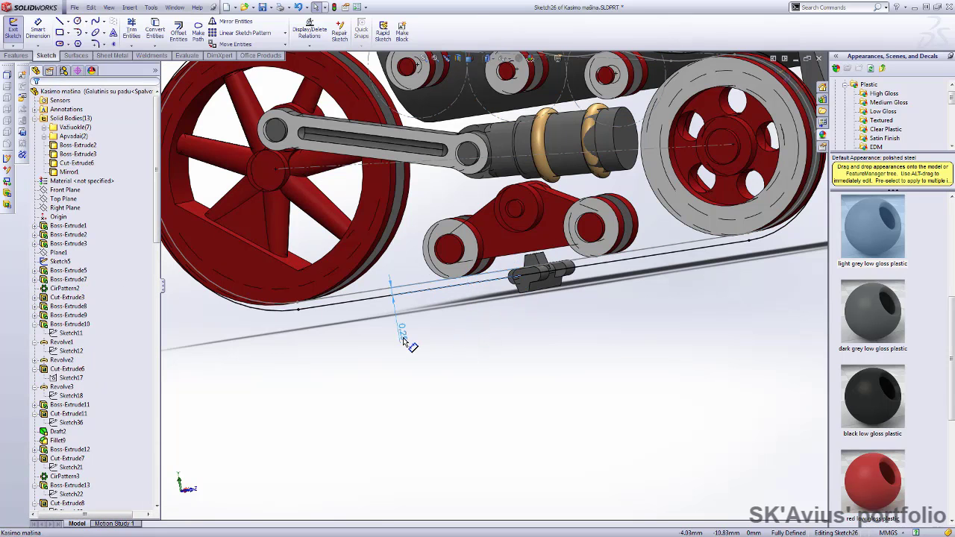
scroll(441, 372, up, 5)
scroll(340, 436, down, 2)
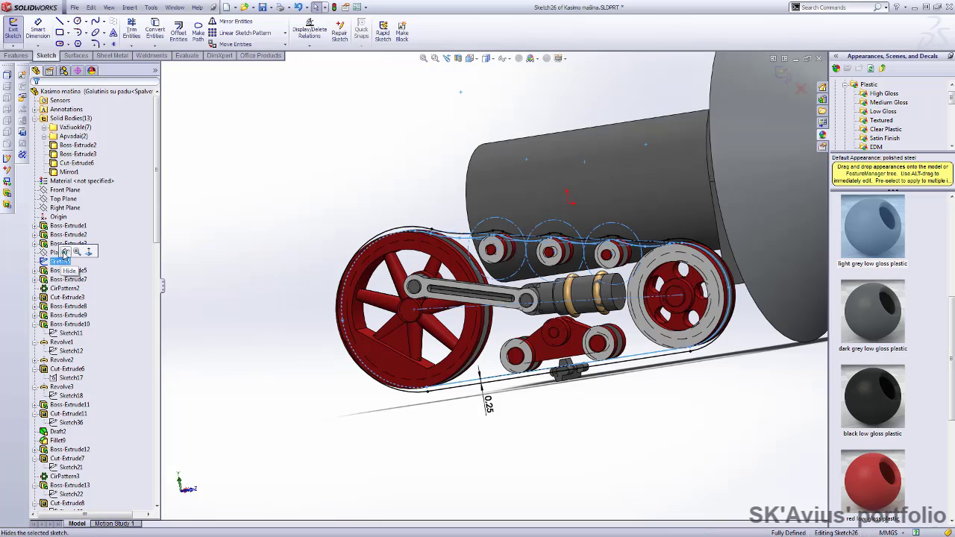
scroll(488, 273, up, 3)
scroll(527, 358, down, 3)
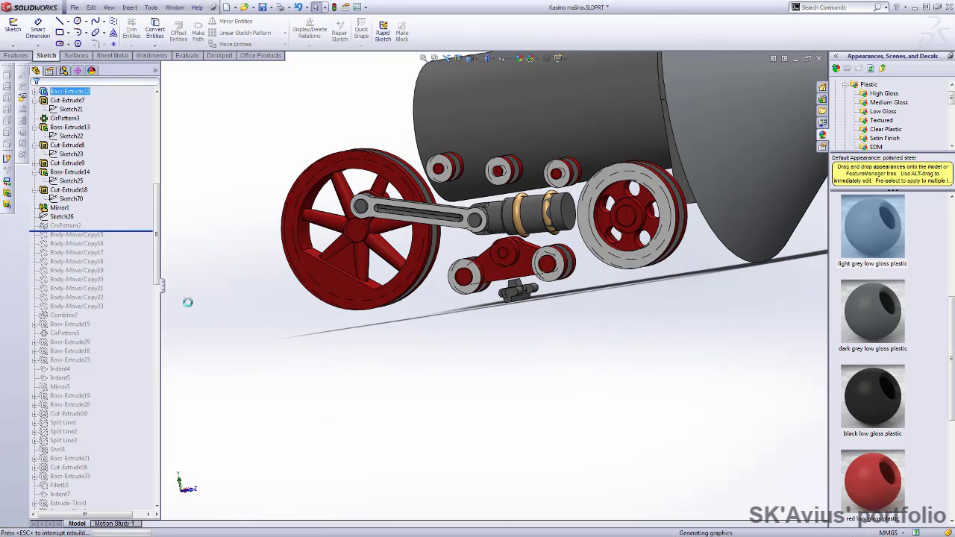
drag(127, 227, 112, 508)
Switch to the left view and collapse the Solid Bodies folder
scroll(486, 102, up, 2)
scroll(486, 102, down, 1)
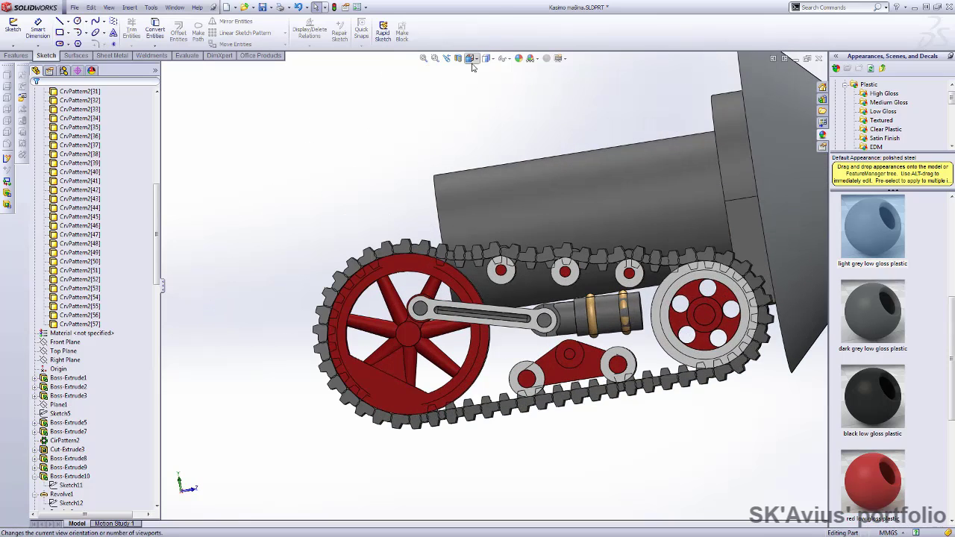
click(471, 58)
click(472, 82)
scroll(358, 447, down, 2)
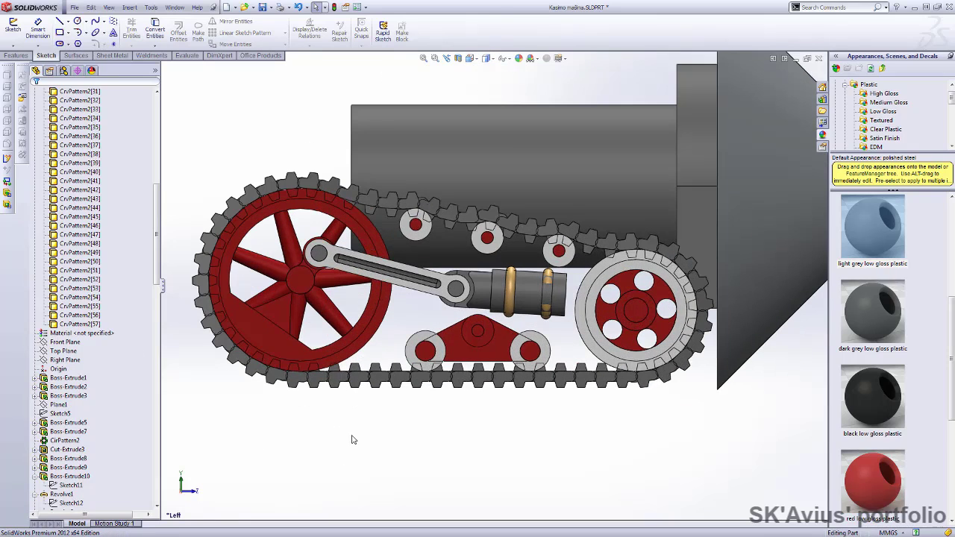
scroll(45, 224, up, 10)
click(35, 118)
scroll(98, 396, down, 10)
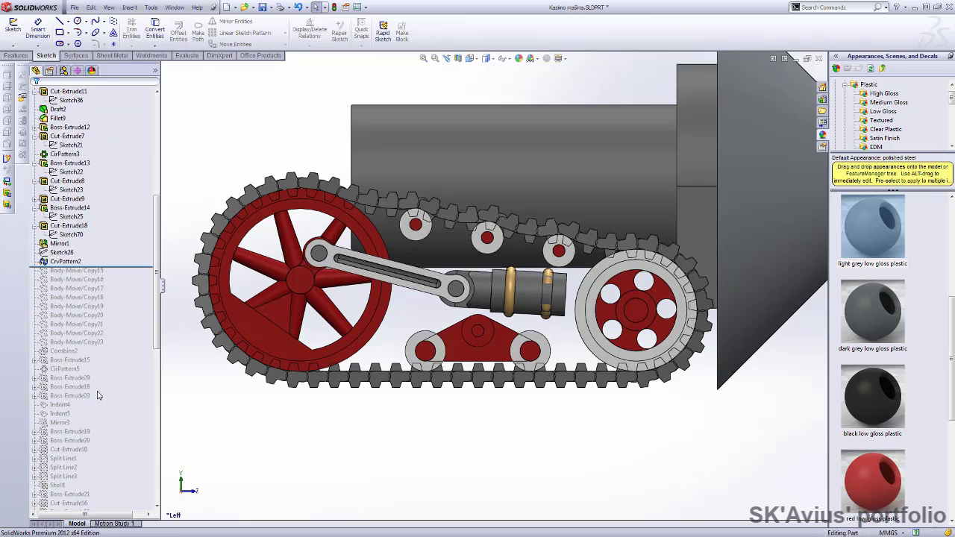
Confirm CrvPattern2's 58 track links and orbit around to inspect them
click(53, 262)
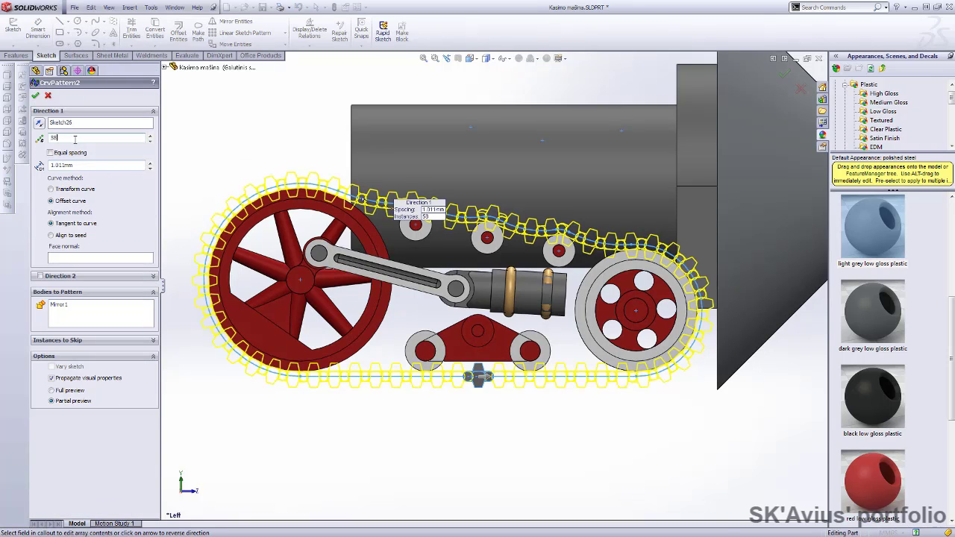
click(49, 96)
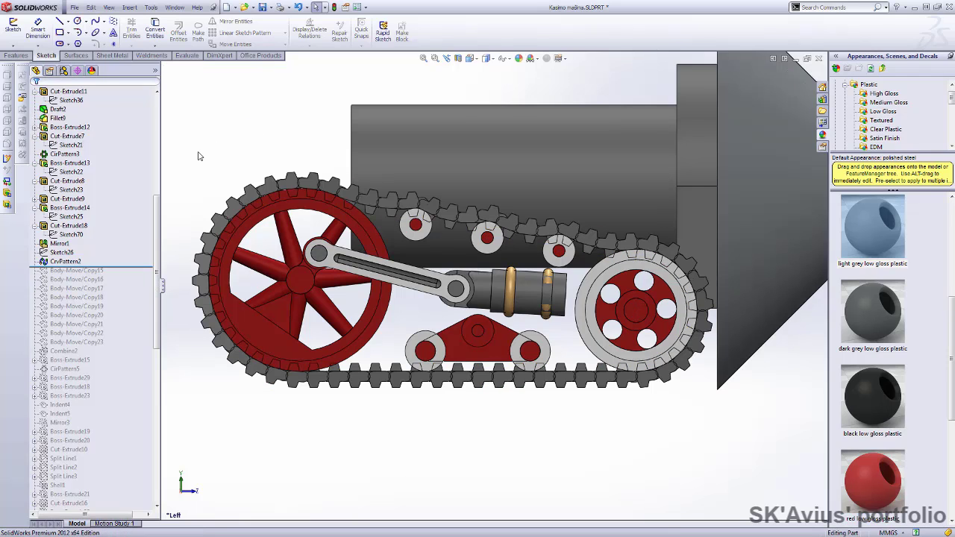
mouse_move(220, 104)
middle_down()
mouse_move(228, 130)
mouse_move(261, 155)
mouse_move(246, 156)
mouse_move(337, 121)
middle_up()
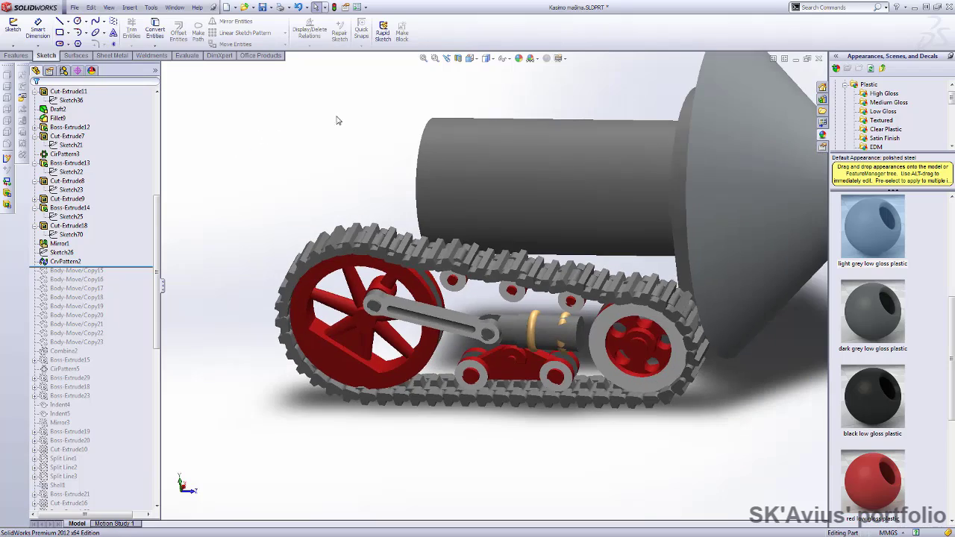
scroll(401, 216, down, 3)
middle_drag(374, 203, 256, 204)
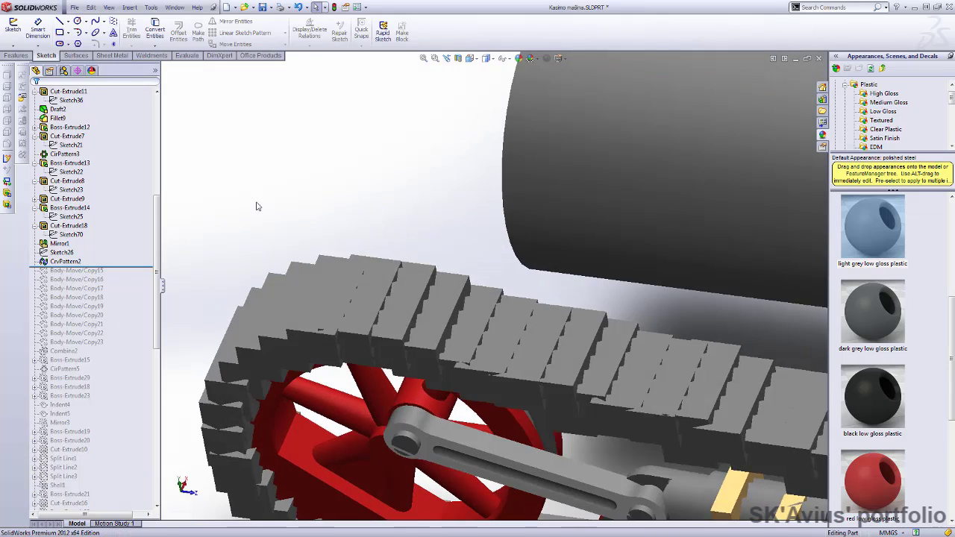
scroll(245, 311, up, 2)
mouse_move(245, 311)
middle_down()
mouse_move(241, 194)
mouse_move(196, 286)
mouse_move(395, 373)
middle_up()
scroll(381, 358, down, 3)
scroll(359, 341, up, 3)
Show the part from the left, shaded with edges
click(470, 58)
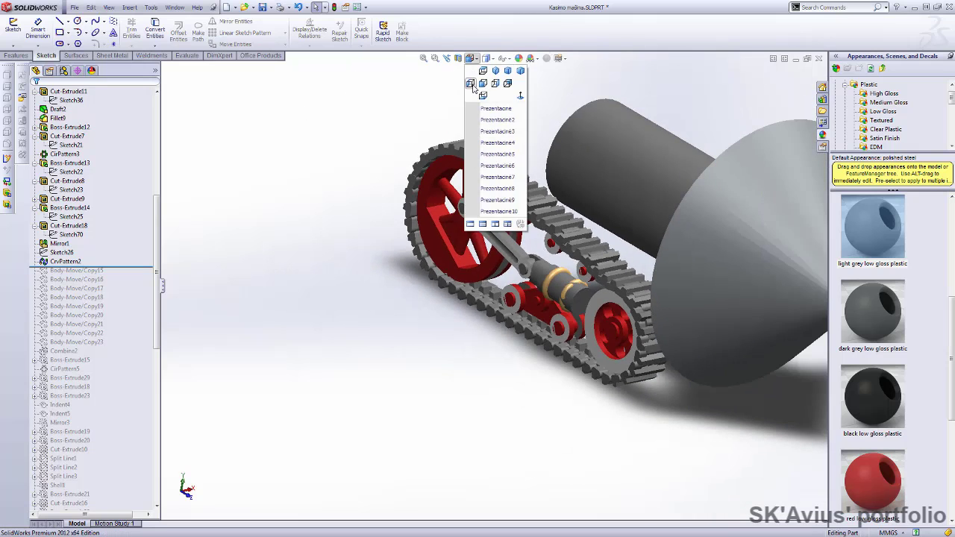
click(489, 154)
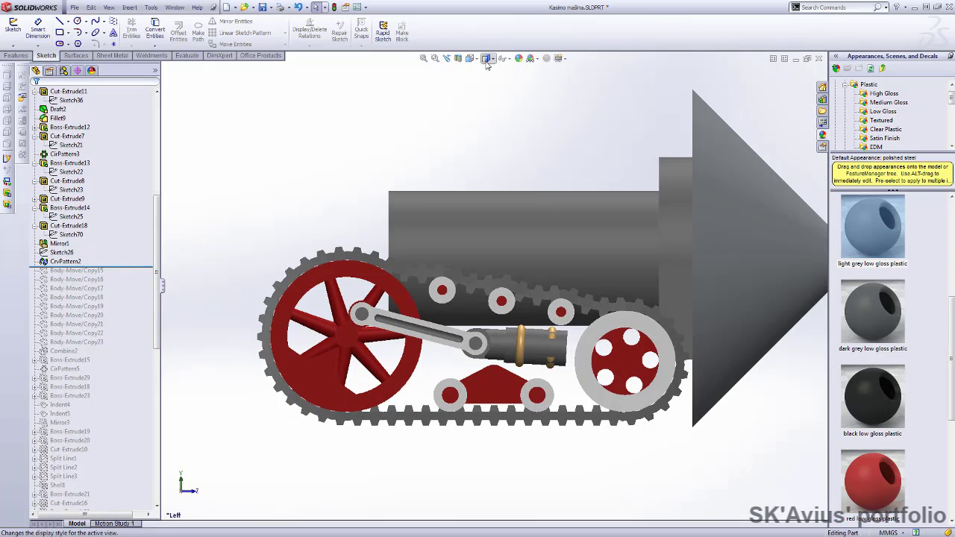
click(486, 60)
click(488, 72)
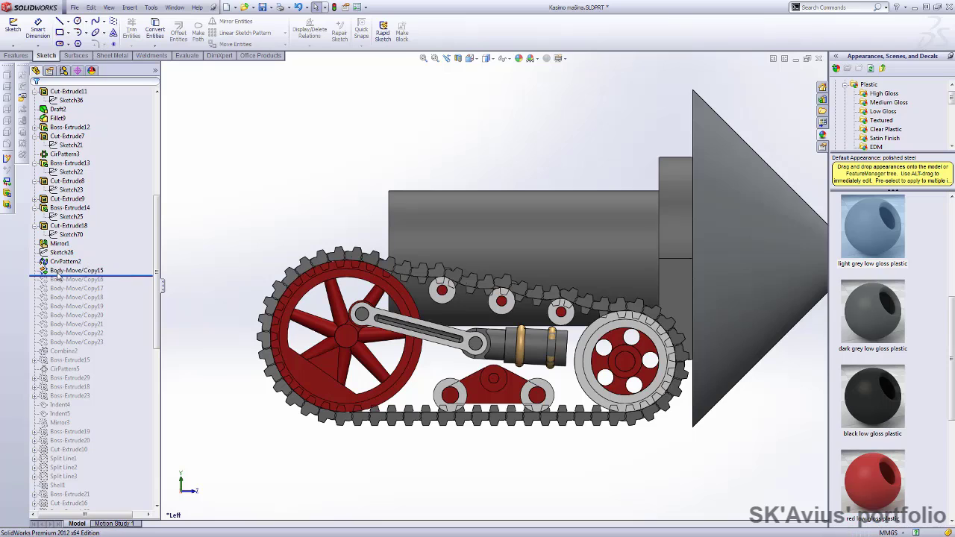
Review Body-Move/Copy15's settings to confirm its 0.01245701 mm Z shift of track link CrvPattern2[22]
click(68, 271)
click(364, 494)
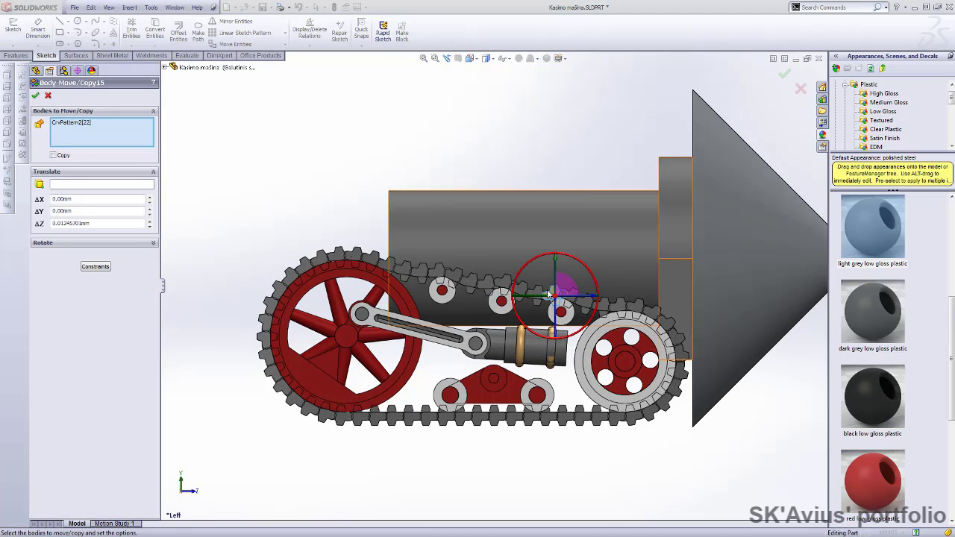
scroll(548, 291, down, 1)
scroll(545, 276, down, 1)
scroll(529, 231, up, 2)
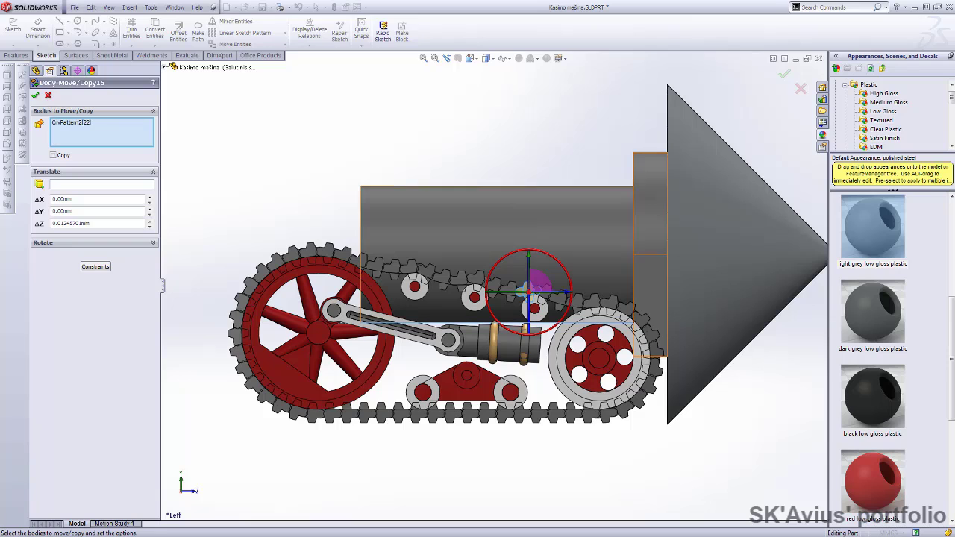
click(177, 67)
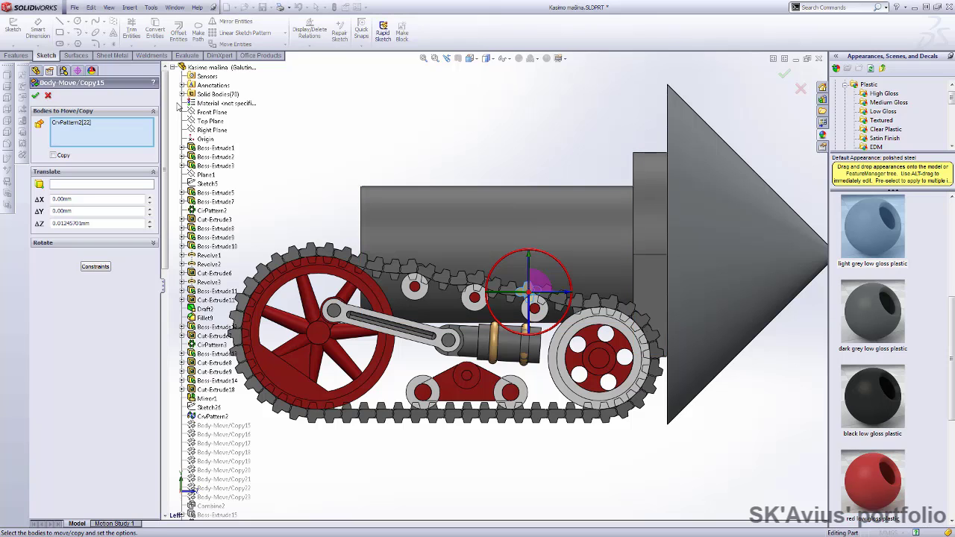
click(182, 94)
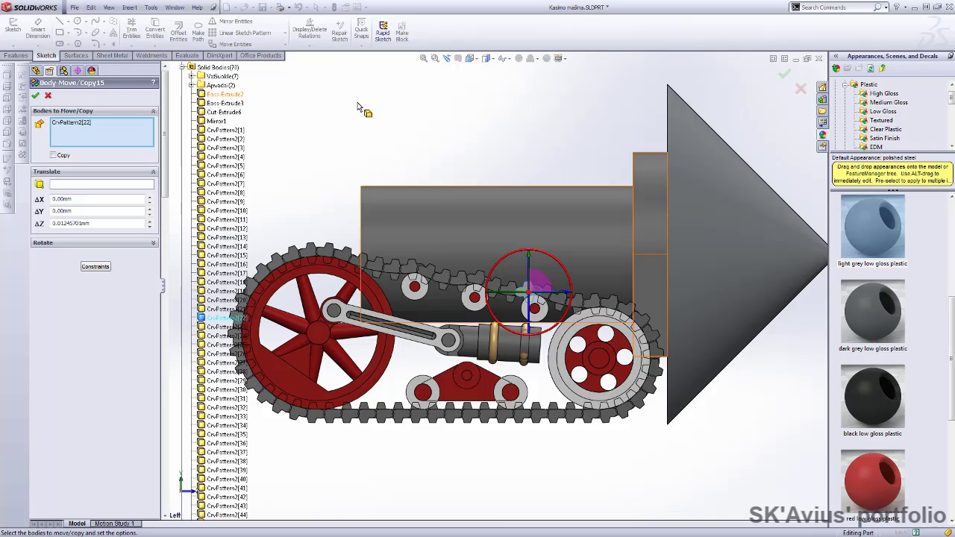
click(302, 132)
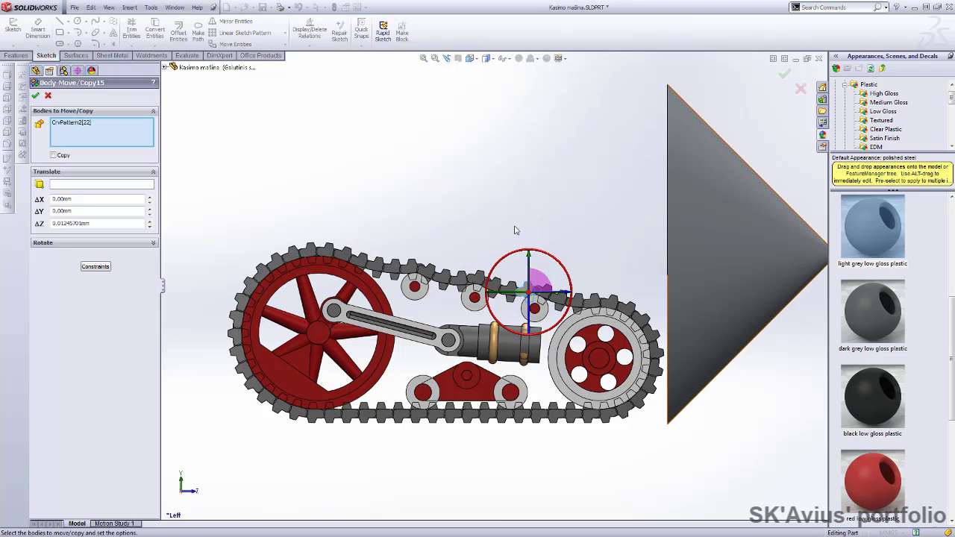
scroll(575, 235, down, 2)
scroll(491, 288, down, 2)
scroll(526, 309, down, 2)
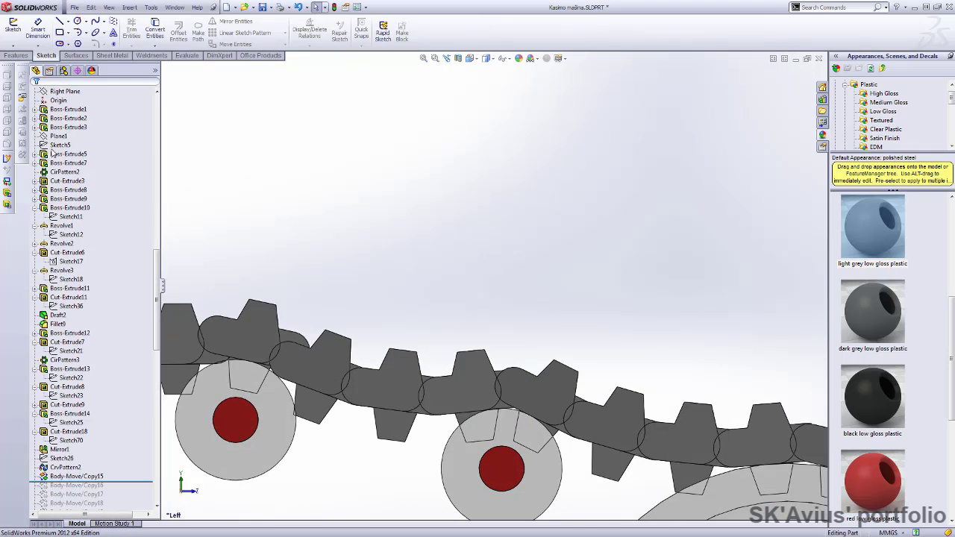
Show Sketch26 so the chain's path line stays visible on the track
click(52, 153)
click(341, 220)
key(z)
scroll(75, 239, up, 3)
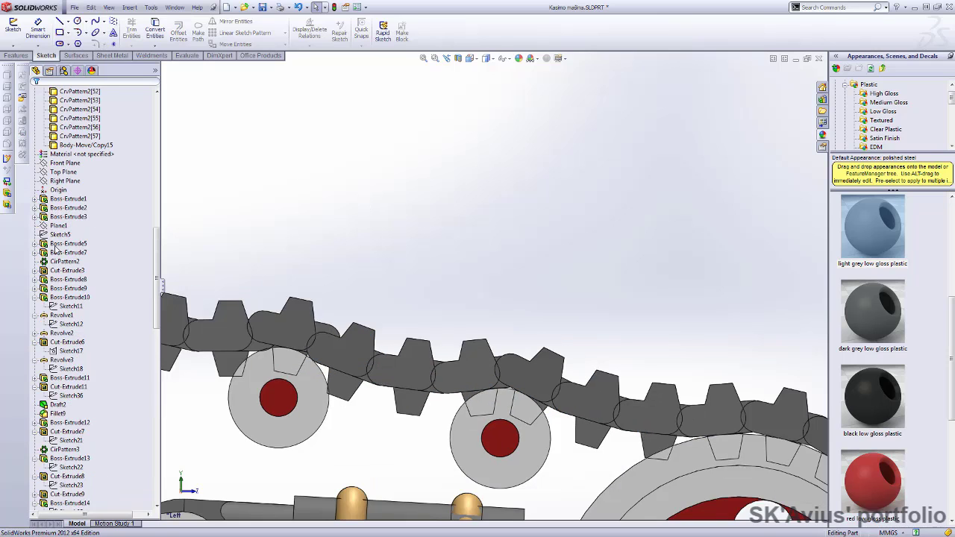
scroll(59, 258, down, 5)
click(61, 369)
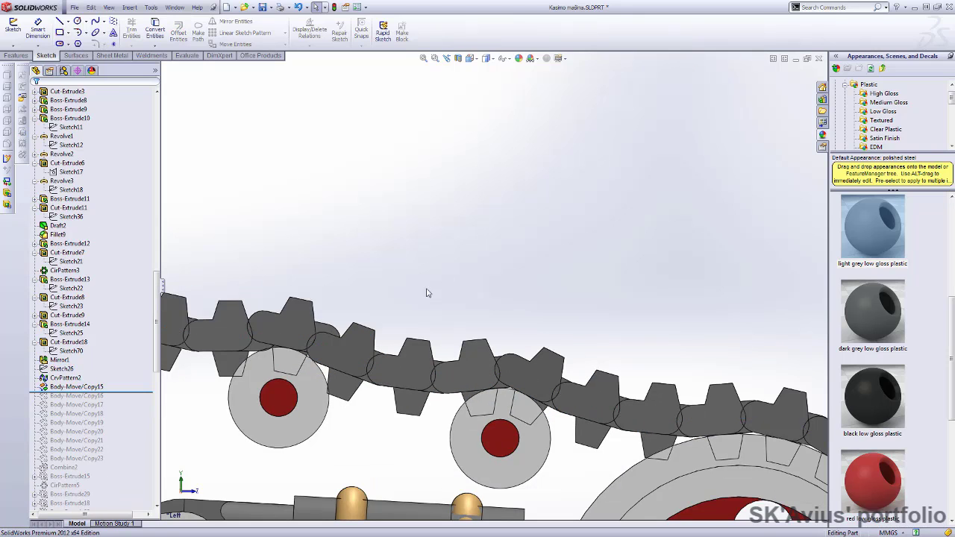
right_click(64, 374)
click(115, 328)
scroll(399, 247, down, 1)
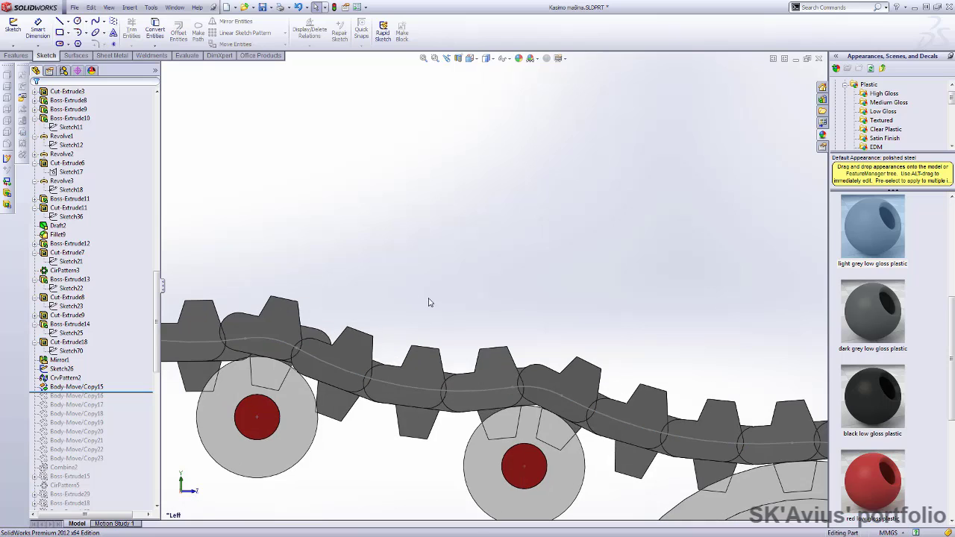
Roll forward through Body-Move/Copy19 and review its link rotation without changes
mouse_move(130, 393)
mouse_down()
mouse_move(127, 383)
mouse_move(123, 393)
mouse_move(69, 396)
mouse_move(100, 410)
mouse_up()
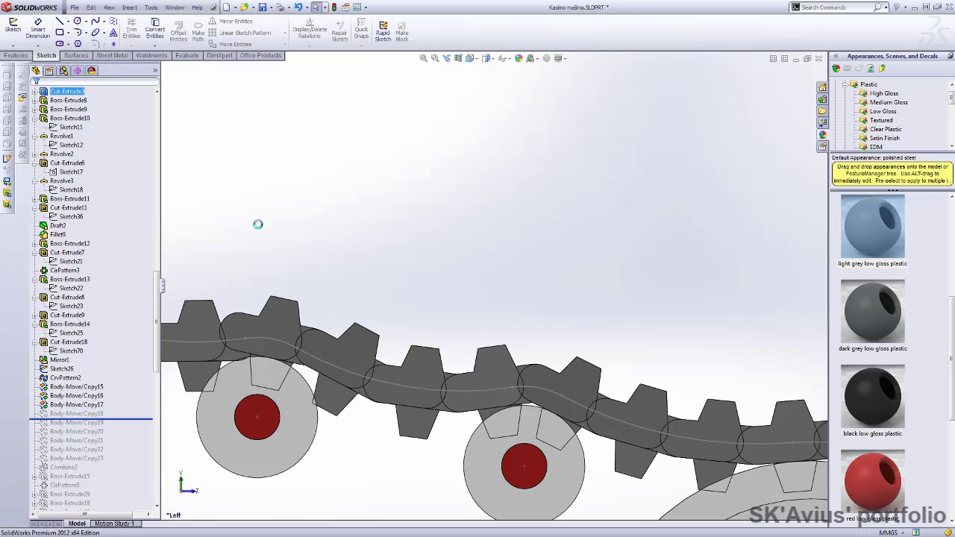
drag(125, 426, 130, 424)
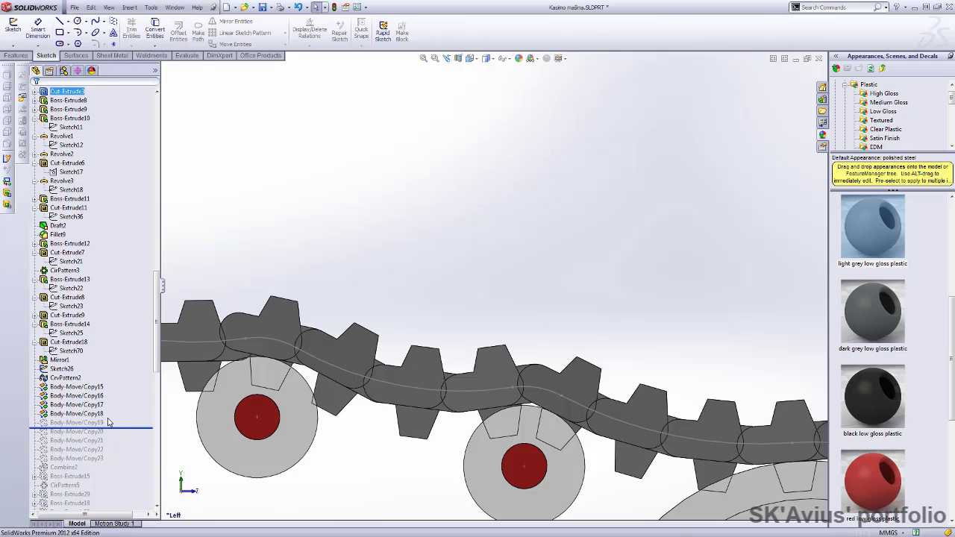
click(97, 423)
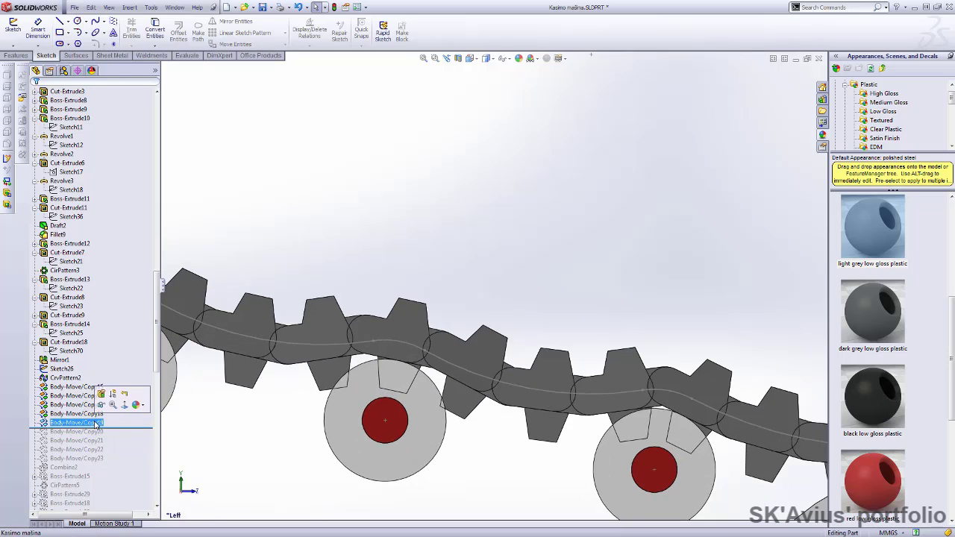
click(295, 246)
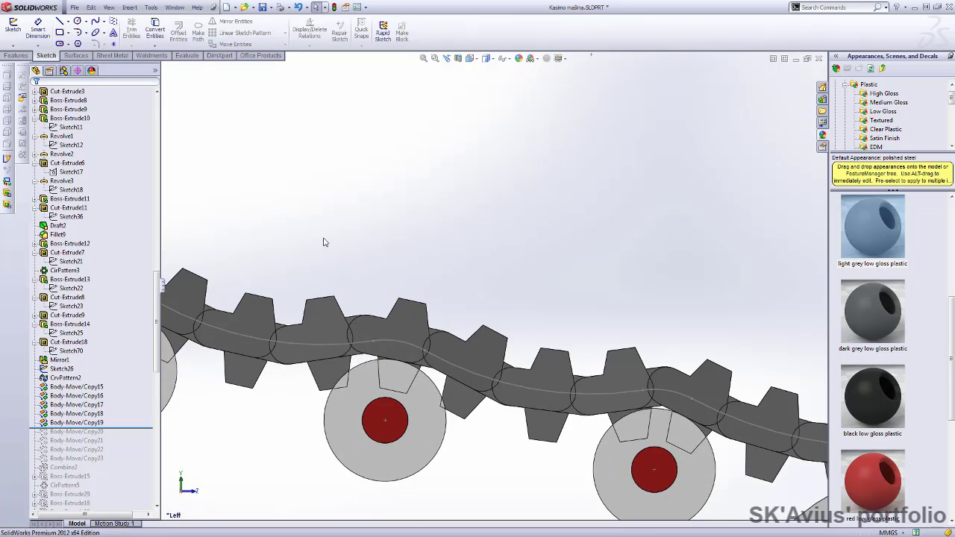
double_click(322, 330)
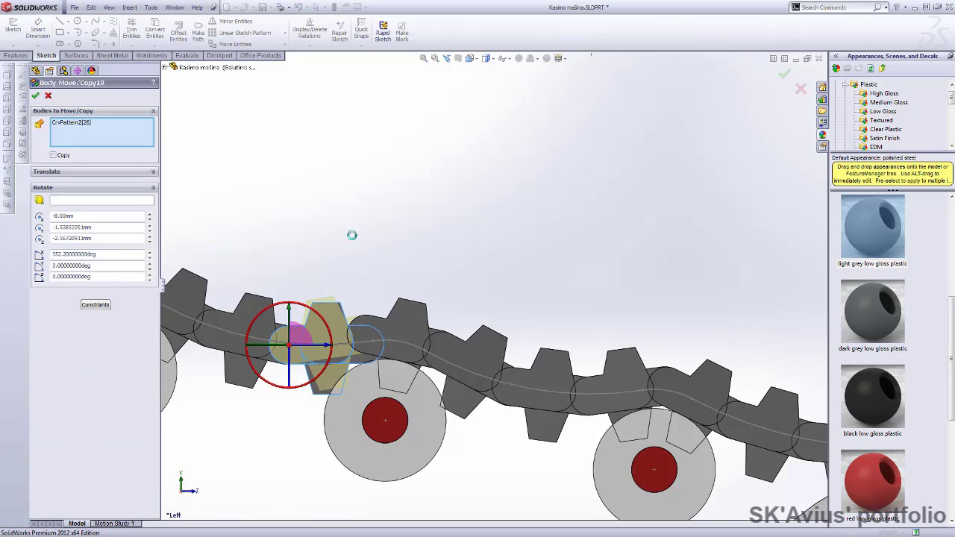
key(Escape)
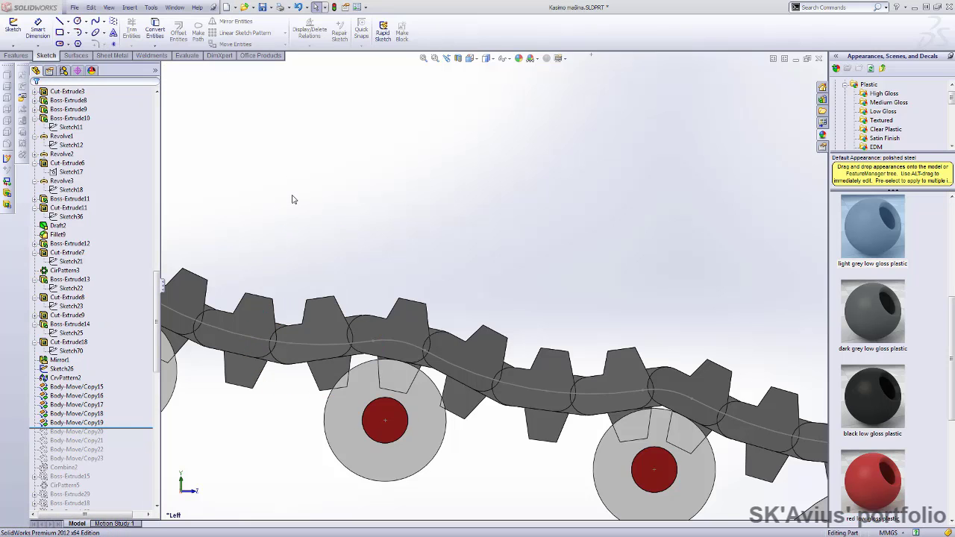
drag(138, 430, 134, 427)
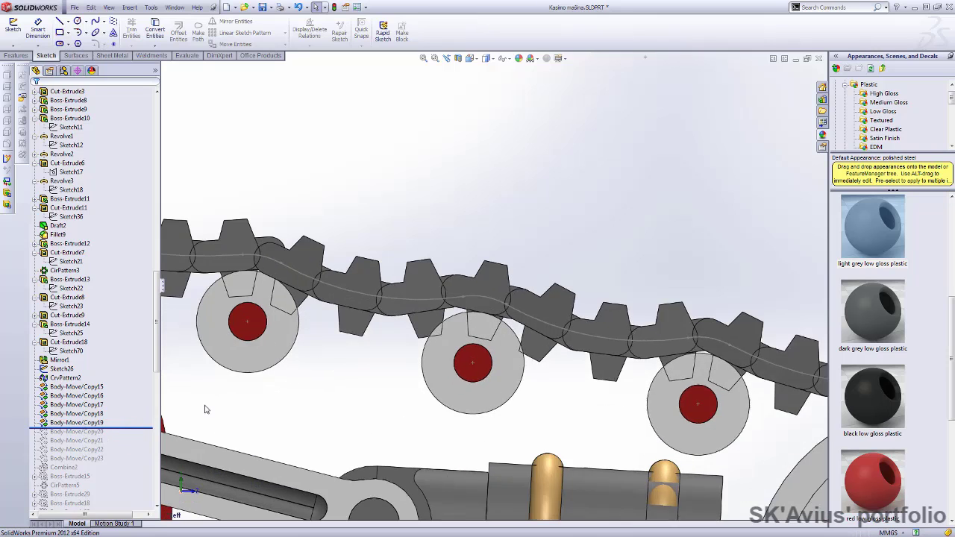
Roll forward through Body-Move/Copy23 and check its 2.00° rotation of link CrvPattern2[8]
drag(120, 427, 119, 437)
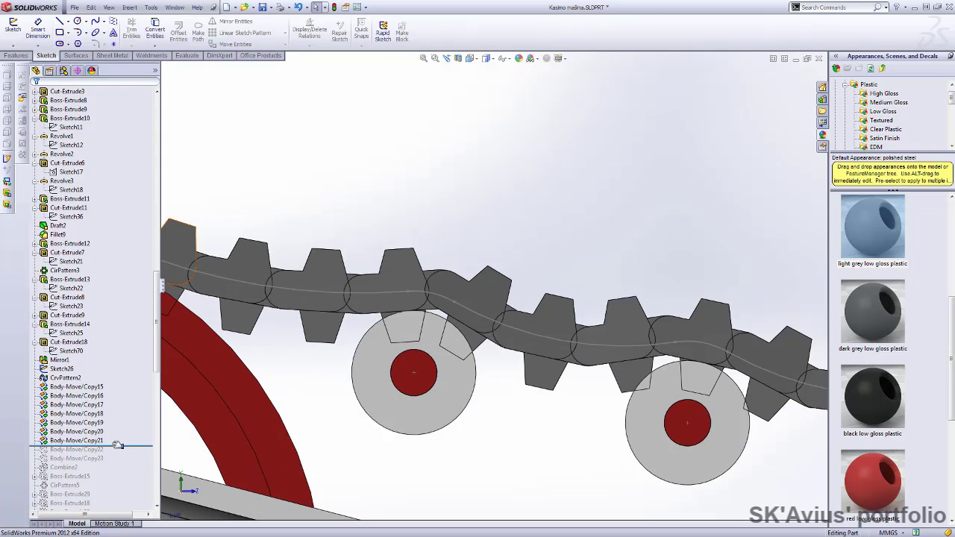
drag(117, 446, 119, 455)
middle_drag(310, 402, 241, 430)
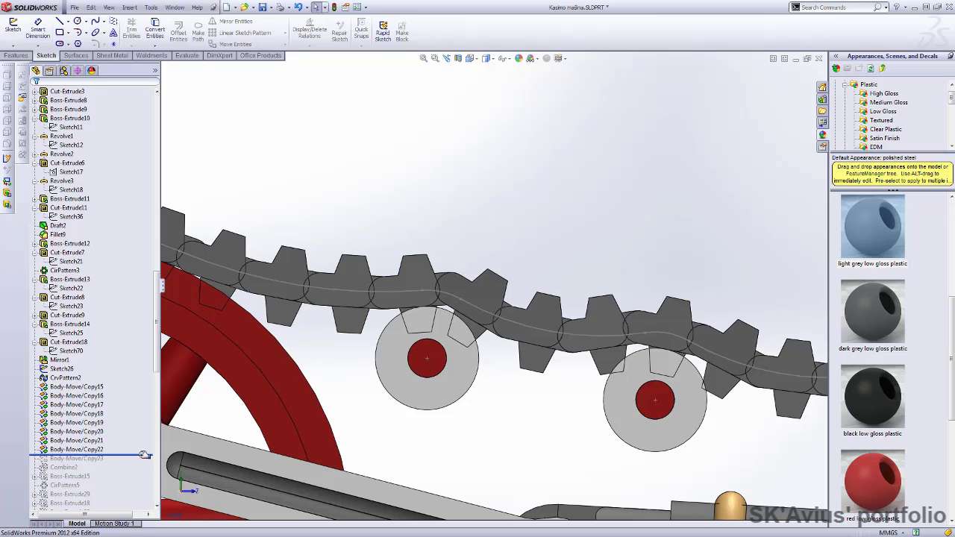
drag(144, 455, 144, 464)
click(79, 458)
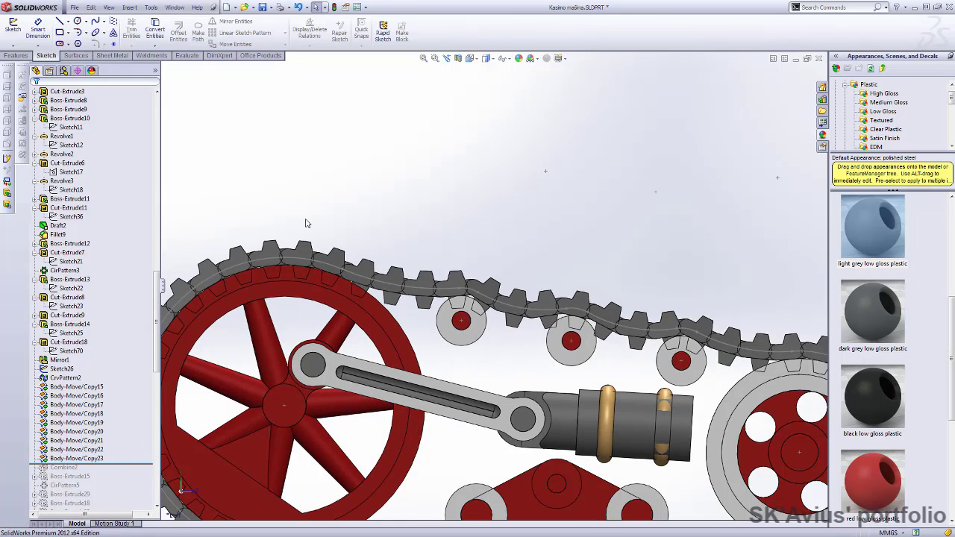
click(73, 127)
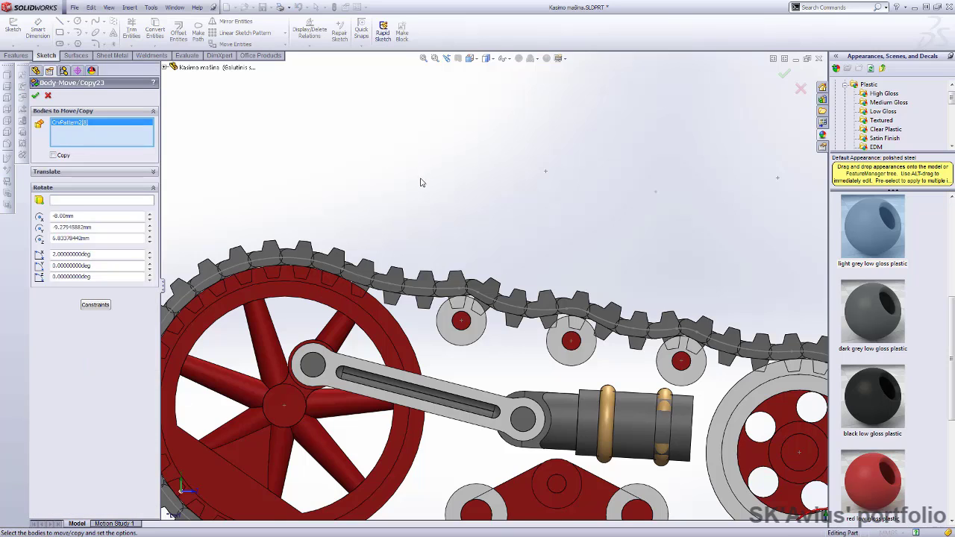
key(ctrl+3)
scroll(377, 347, down, 1)
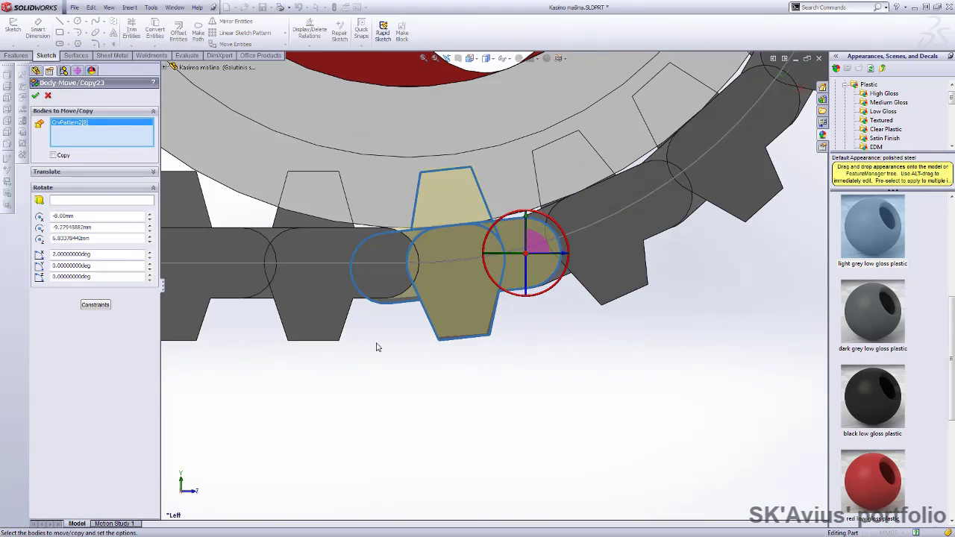
key(Return)
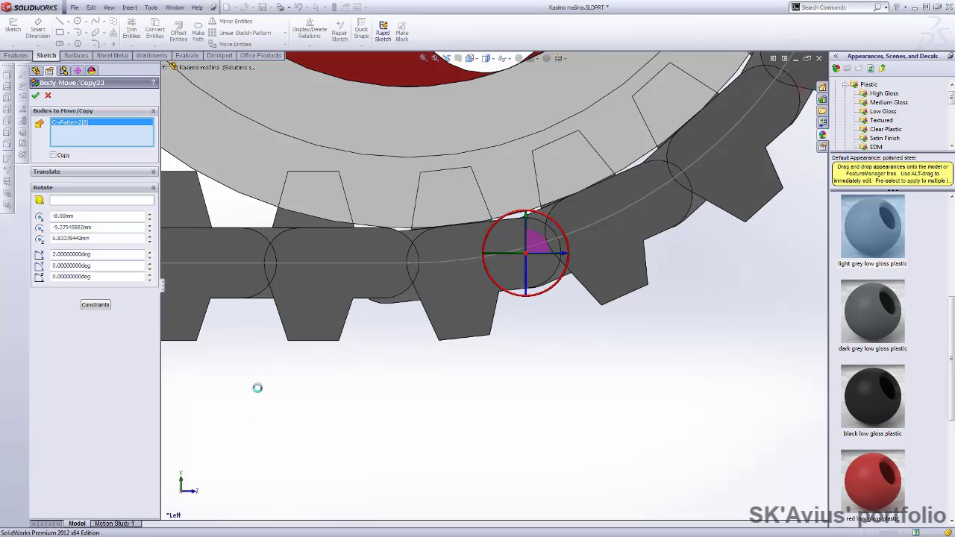
Roll back just before Body-Move/Copy23 to compare the link's position
mouse_move(123, 464)
mouse_down()
mouse_move(134, 454)
mouse_move(115, 464)
mouse_up()
scroll(346, 426, up, 3)
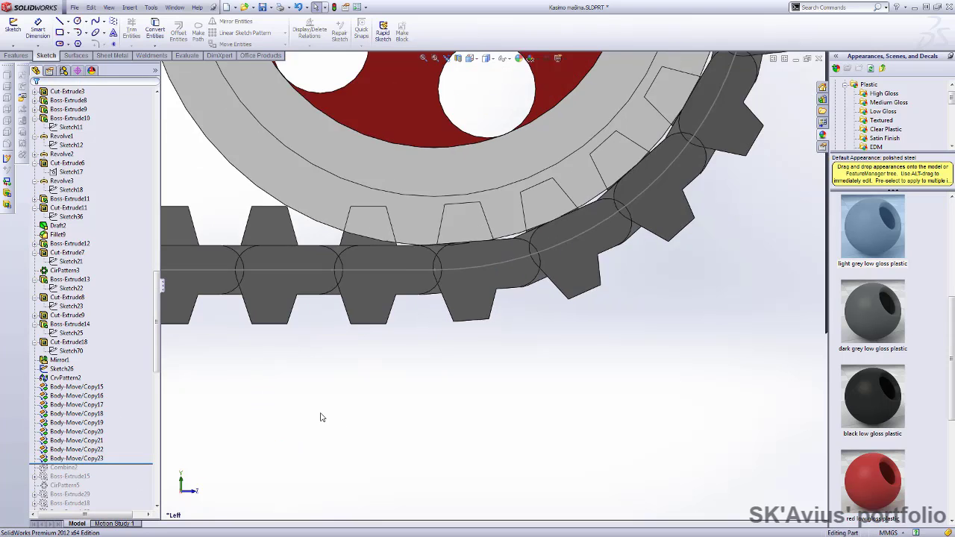
scroll(324, 418, up, 3)
scroll(282, 362, up, 3)
scroll(302, 140, down, 2)
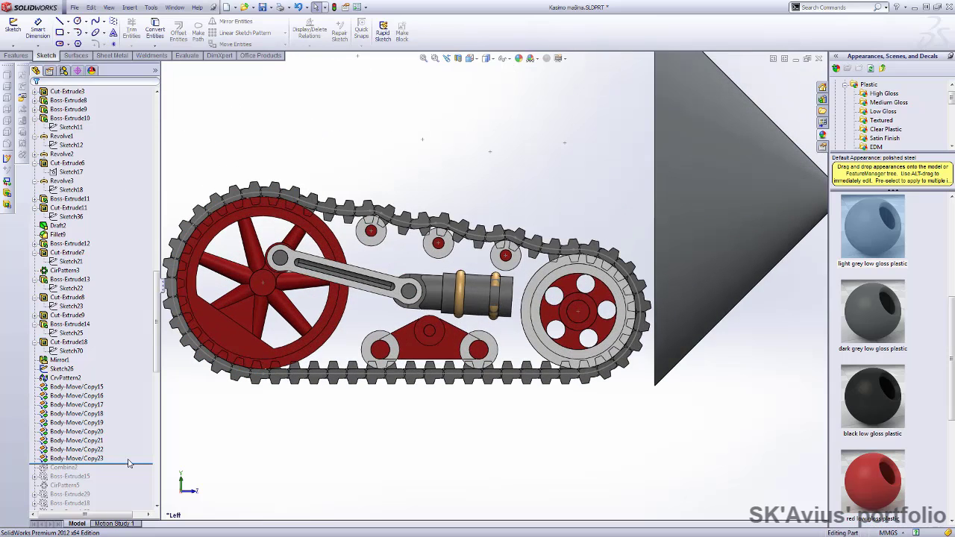
Roll past Combine2 and review the CrvPattern2 track links it adds into one body
drag(133, 472, 45, 403)
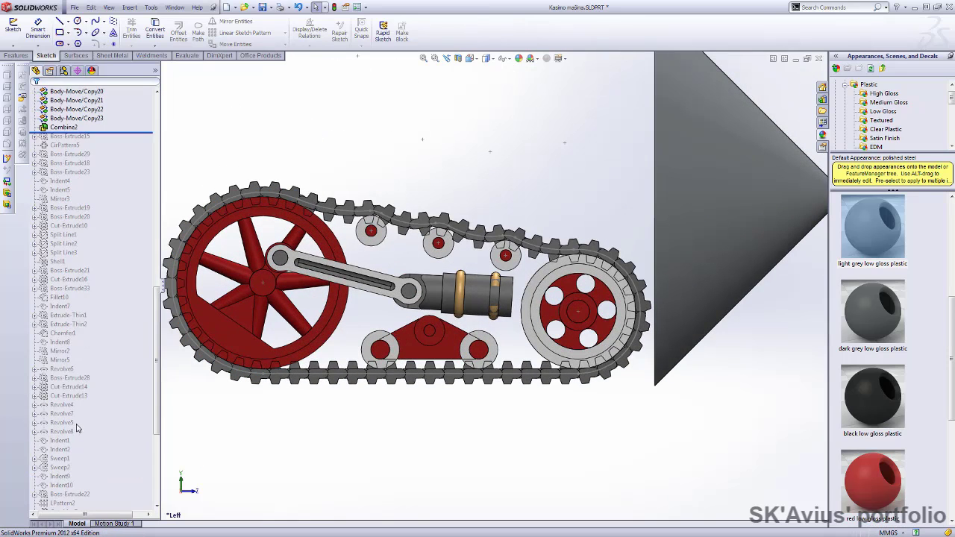
click(64, 396)
click(48, 377)
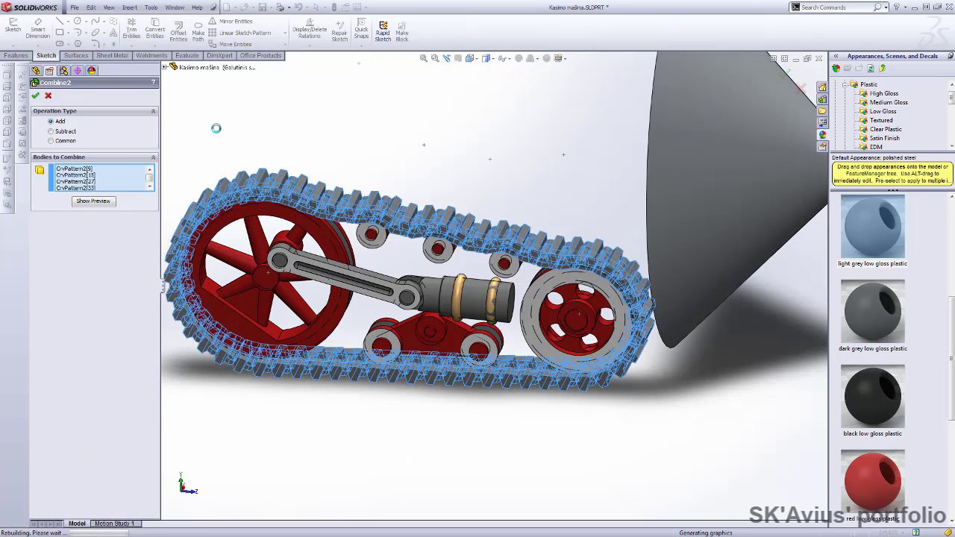
key(Return)
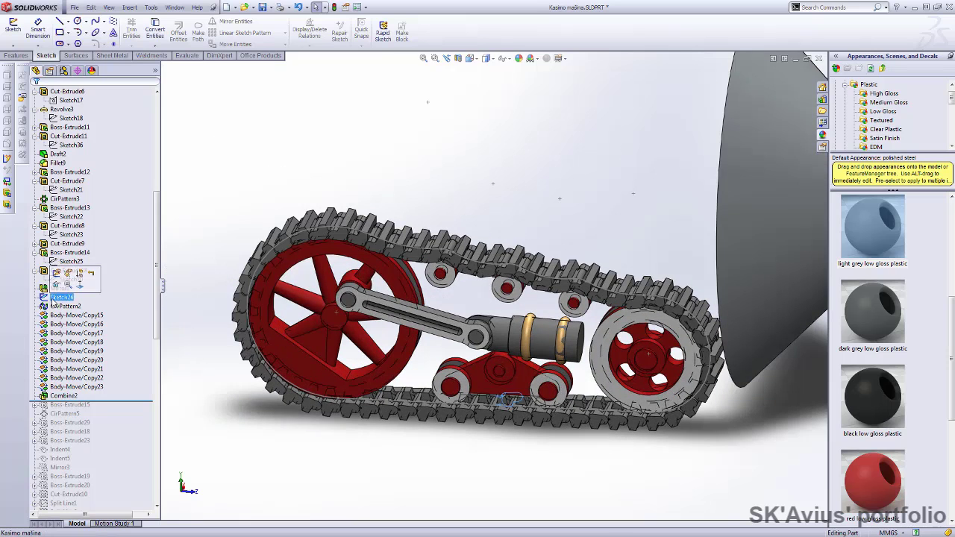
Switch the display to Shaded, orbit, and roll forward through Boss-Extrude15
click(486, 58)
click(488, 83)
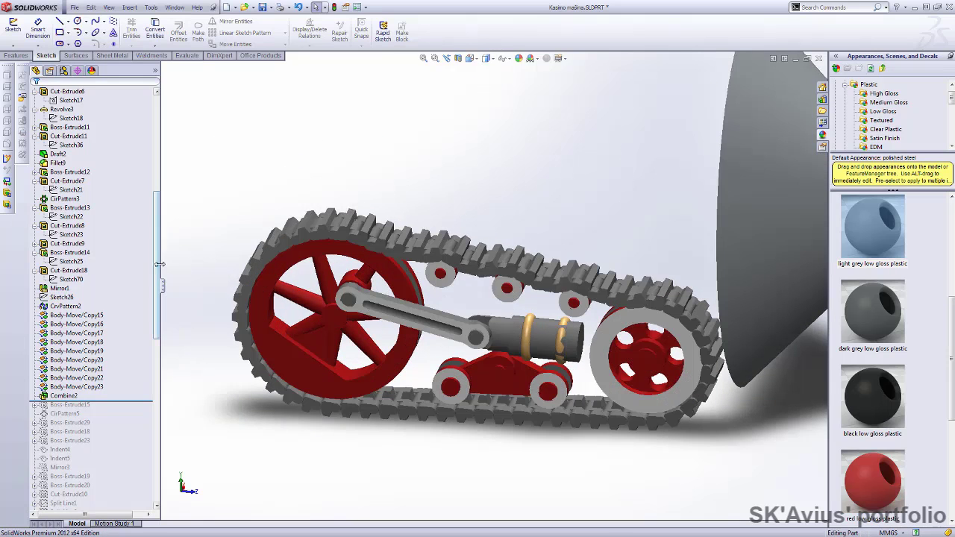
mouse_move(209, 238)
middle_down()
mouse_move(204, 147)
mouse_move(426, 100)
mouse_move(290, 115)
mouse_move(229, 162)
middle_up()
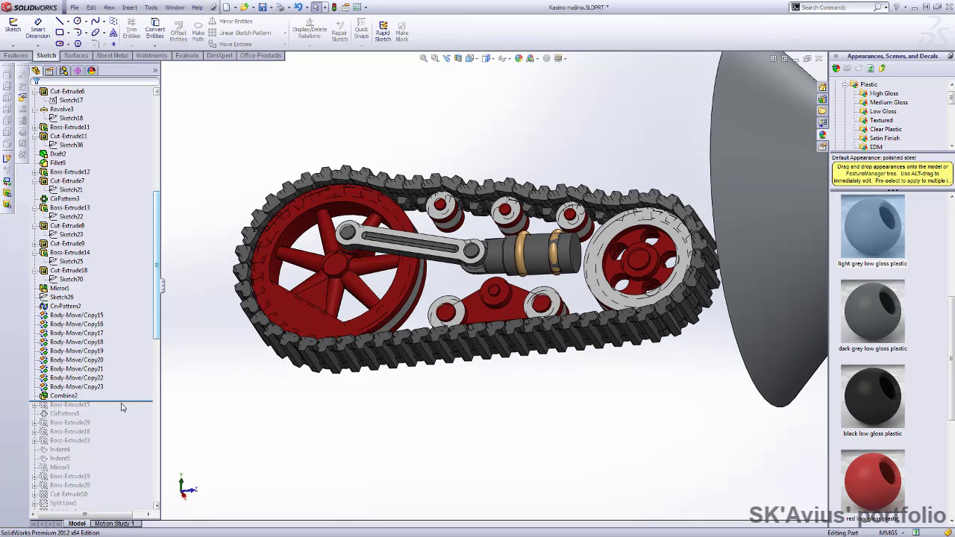
drag(122, 407, 63, 413)
Hide the track body in the Važiuoklė folder to expose the left drive wheel
scroll(319, 359, down, 3)
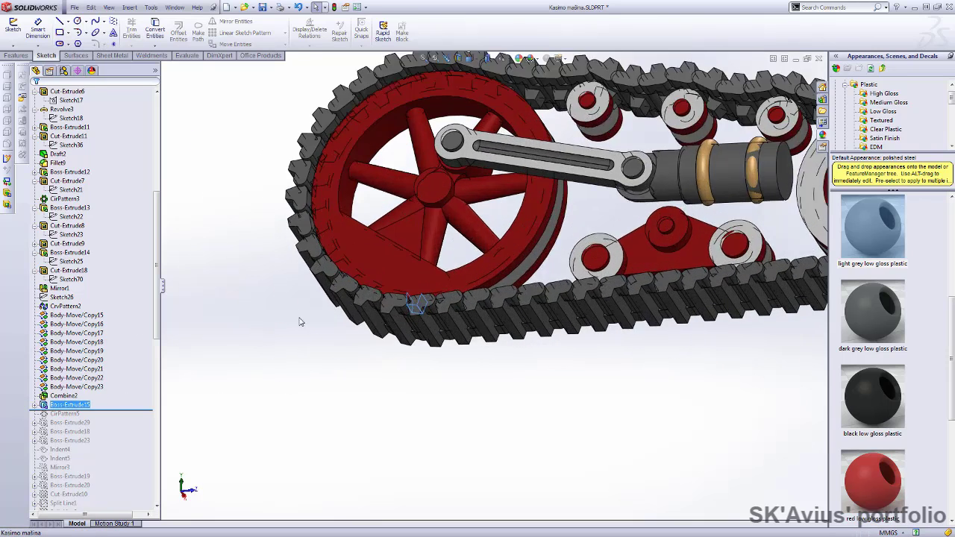
scroll(302, 322, down, 3)
mouse_move(298, 360)
middle_down()
mouse_move(262, 381)
mouse_move(288, 377)
mouse_move(246, 351)
middle_up()
scroll(88, 250, up, 10)
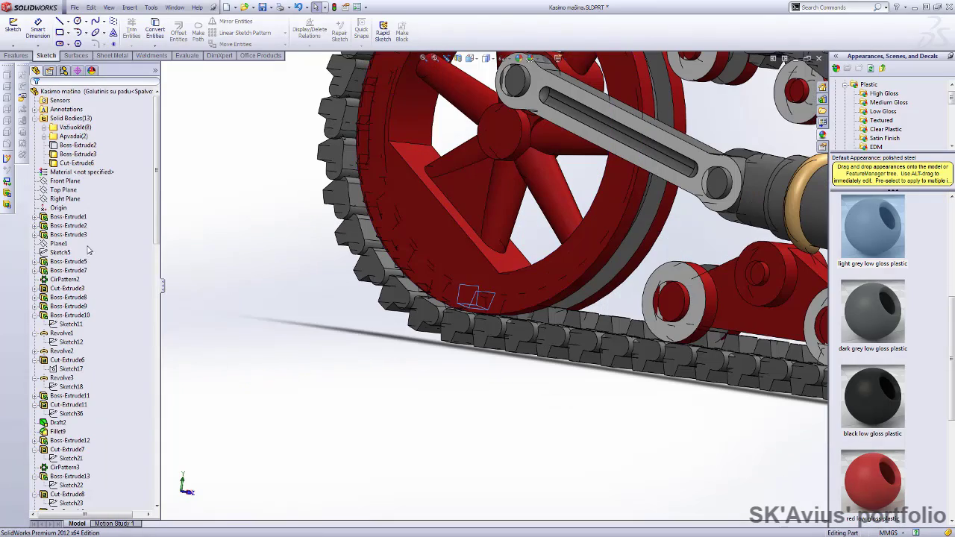
click(45, 128)
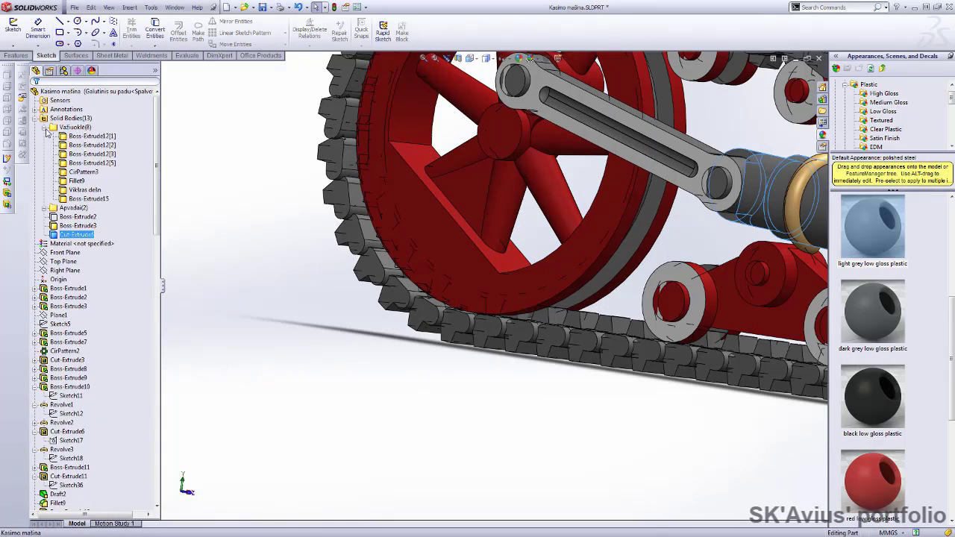
click(82, 189)
click(96, 166)
mouse_move(273, 348)
middle_down()
mouse_move(304, 358)
mouse_move(283, 355)
middle_up()
scroll(104, 378, down, 10)
Review the 0.75 mm Boss-Extrude15 tread block and roll forward through CirPattern5
click(67, 396)
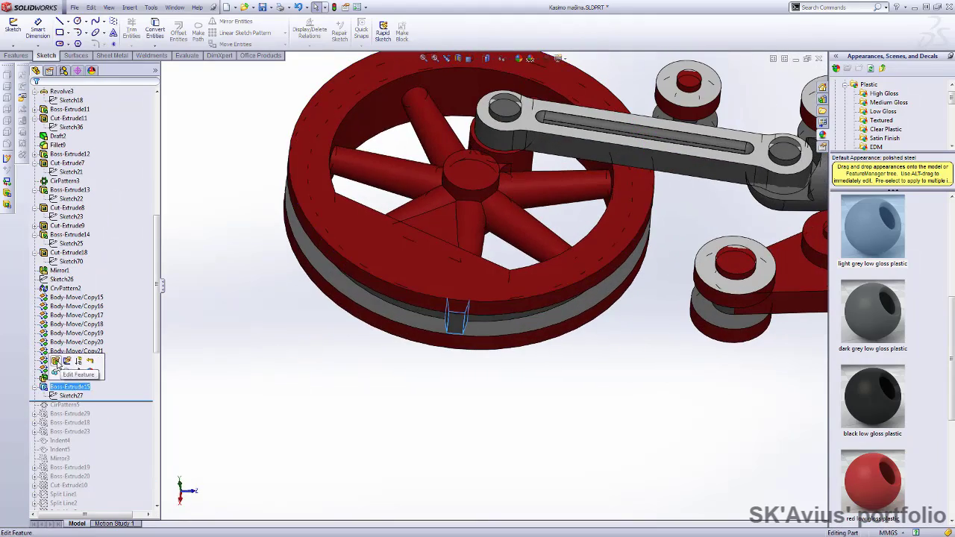
click(55, 362)
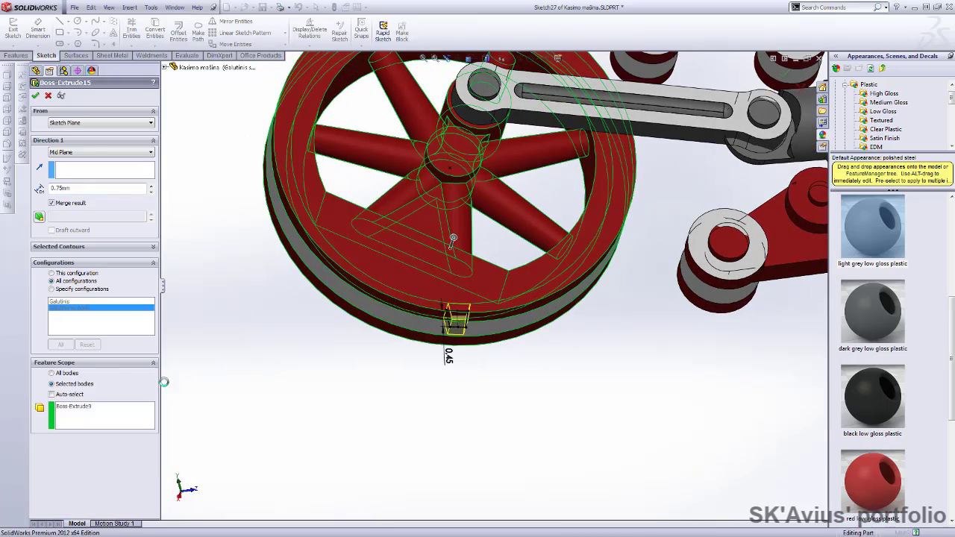
click(48, 96)
drag(105, 315, 104, 322)
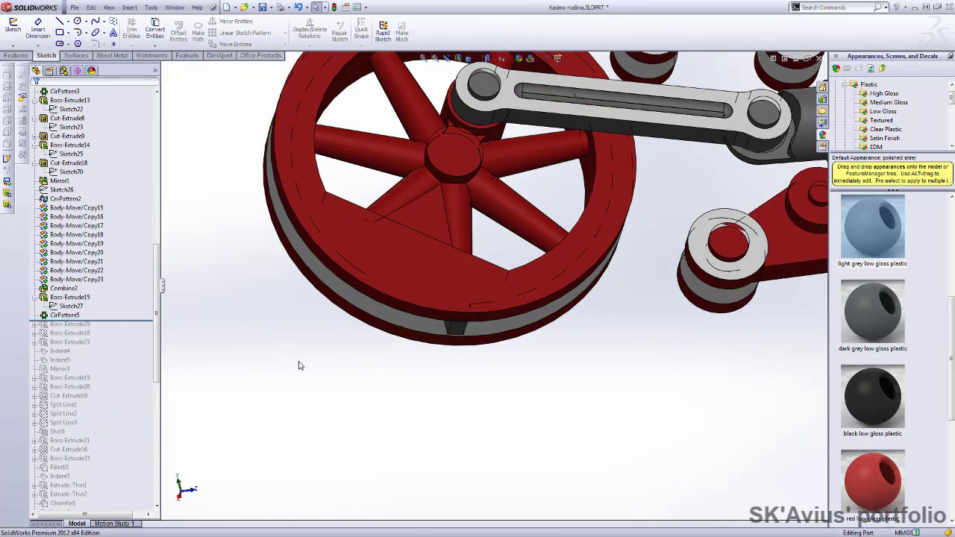
middle_drag(299, 362, 217, 326)
Check CirPattern5's 14 instances at 12.65° and roll forward to include Boss-Extrude29
click(65, 317)
click(72, 291)
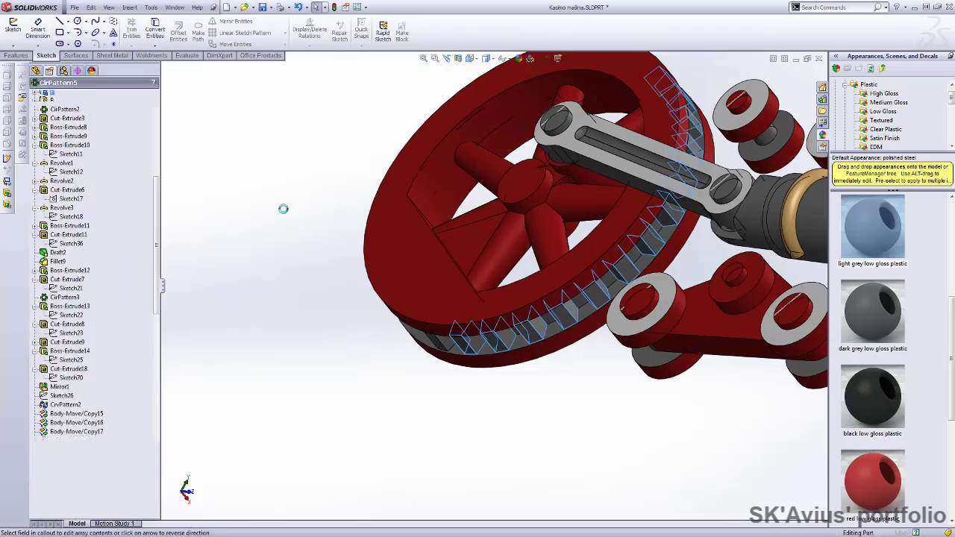
mouse_move(280, 220)
middle_down()
mouse_move(324, 252)
mouse_move(518, 122)
mouse_move(305, 199)
middle_up()
middle_drag(45, 104, 188, 197)
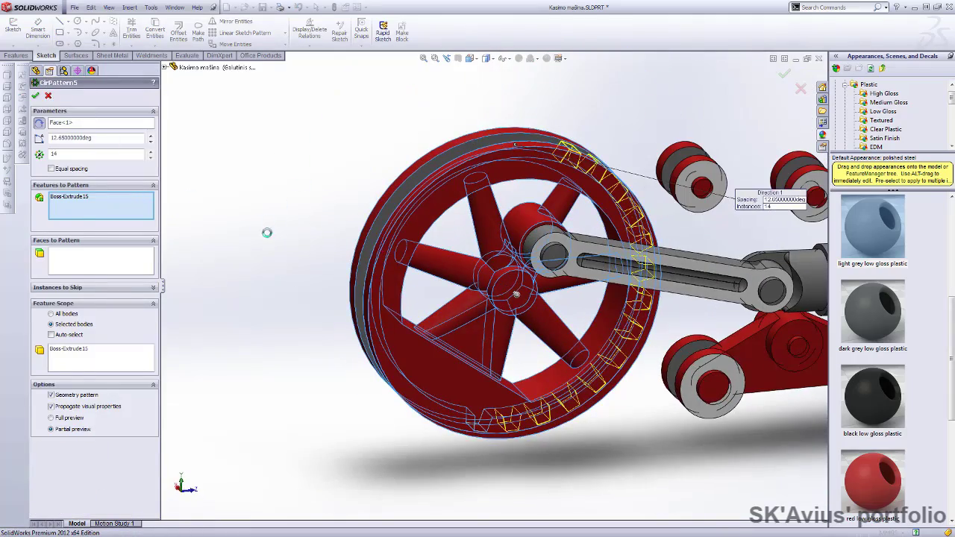
drag(112, 264, 55, 263)
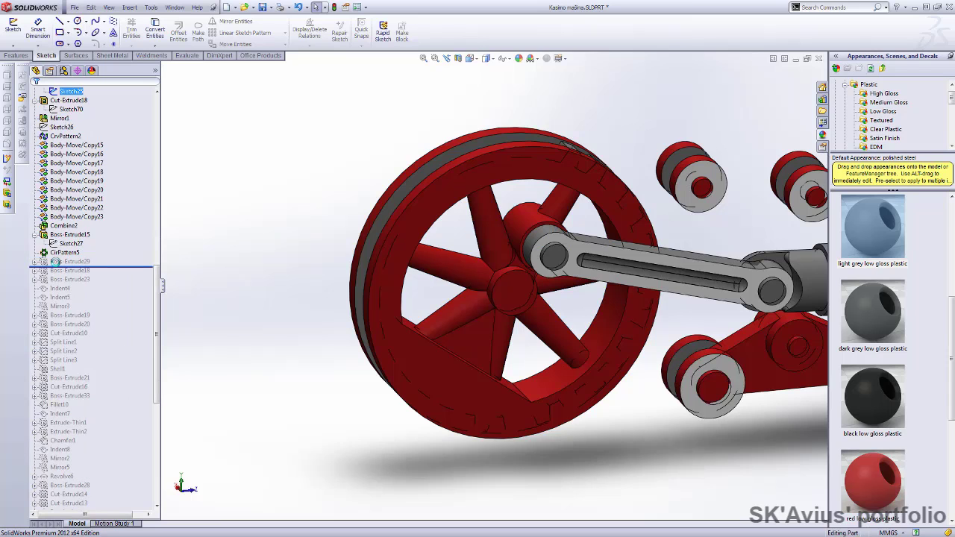
scroll(283, 313, up, 3)
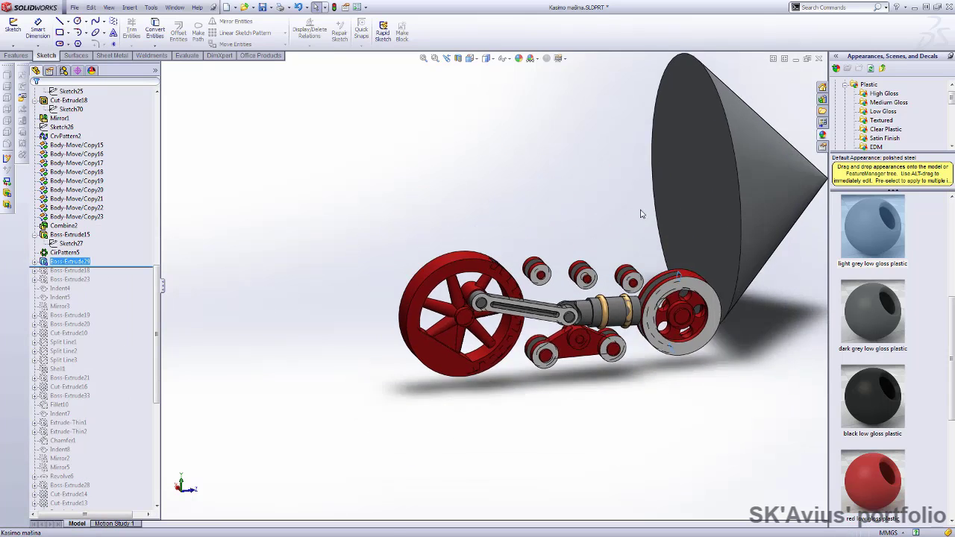
scroll(395, 233, down, 2)
click(395, 233)
click(70, 267)
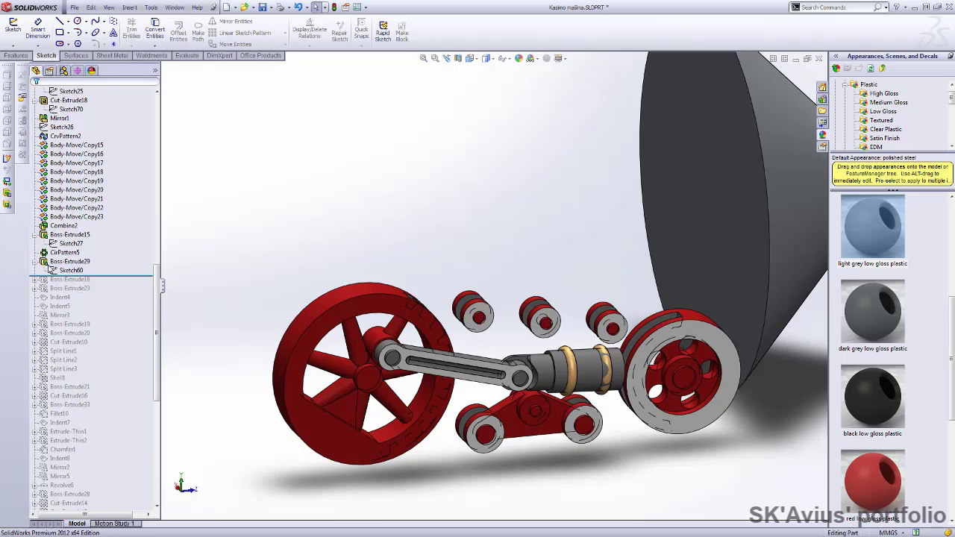
click(59, 240)
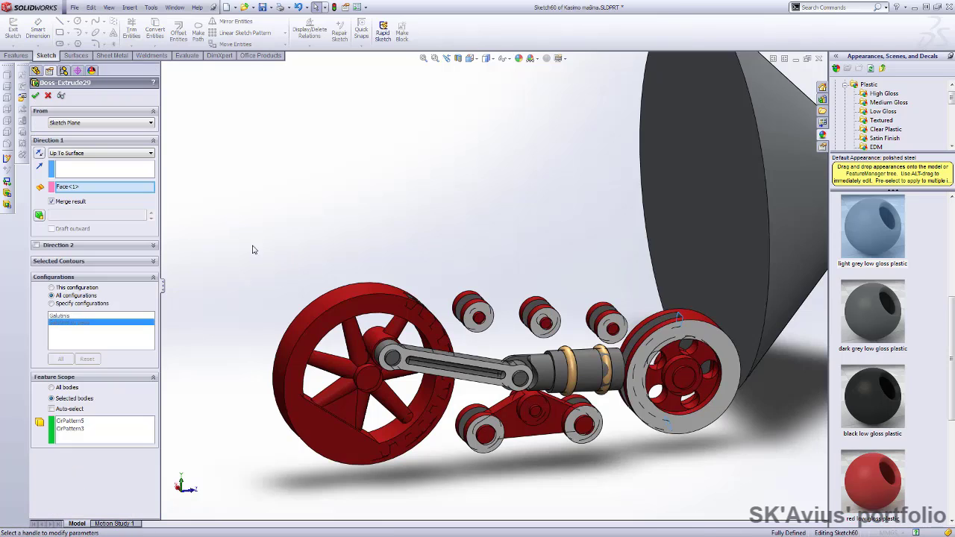
mouse_move(257, 261)
middle_down()
mouse_move(223, 246)
mouse_move(200, 346)
middle_up()
scroll(273, 239, down, 3)
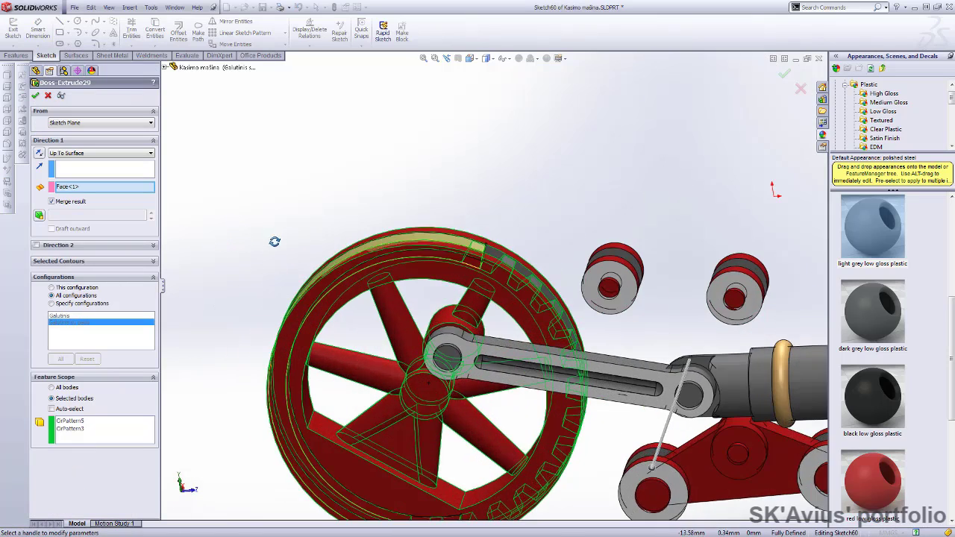
mouse_move(273, 239)
middle_down()
mouse_move(284, 234)
mouse_move(279, 217)
middle_up()
scroll(371, 180, up, 5)
mouse_move(372, 180)
middle_down()
mouse_move(376, 207)
mouse_move(426, 258)
middle_up()
key(Return)
mouse_move(641, 472)
middle_down()
mouse_move(512, 455)
mouse_move(347, 185)
middle_up()
scroll(512, 455, down, 3)
scroll(270, 175, up, 3)
scroll(306, 232, down, 2)
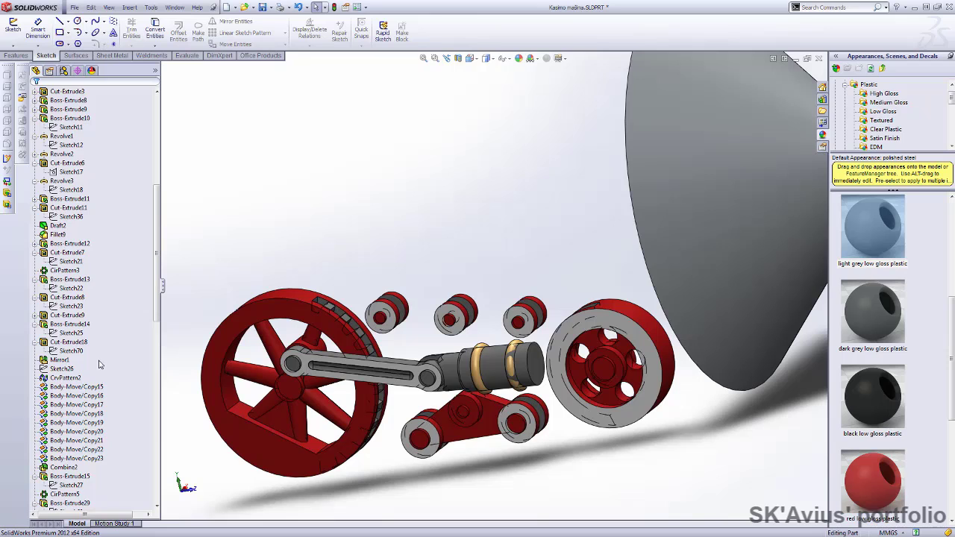
scroll(101, 364, up, 2)
scroll(105, 363, up, 3)
scroll(108, 360, up, 2)
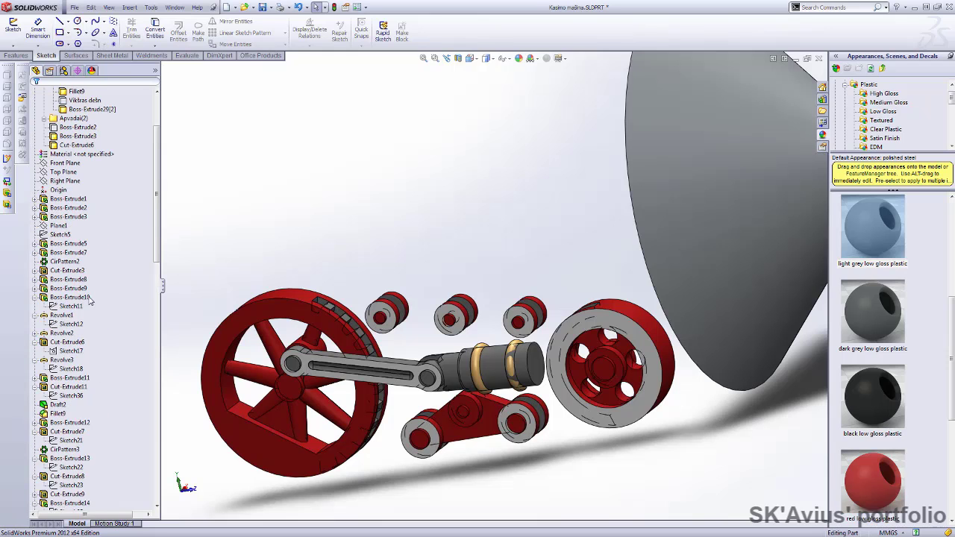
Section the model along Plane1 and view it from the Left
click(57, 225)
click(458, 58)
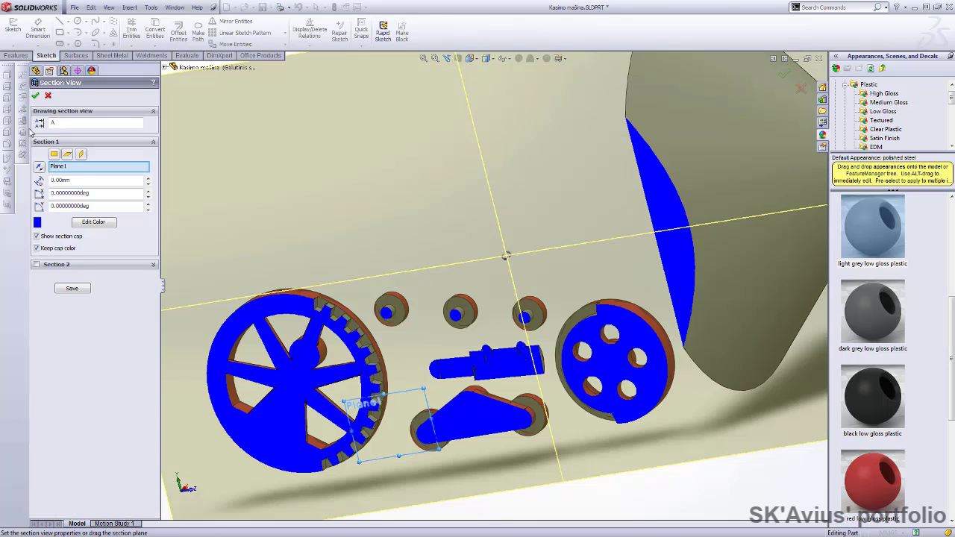
key(space)
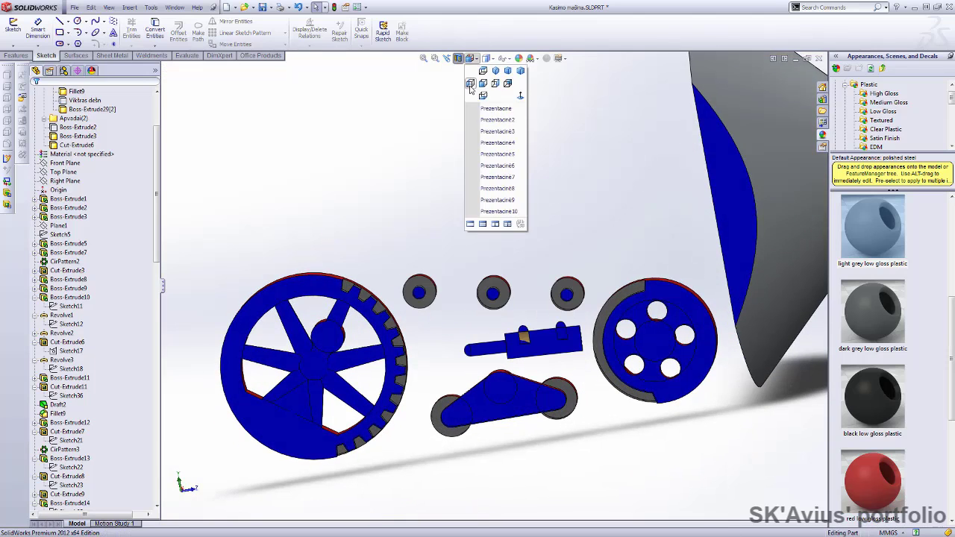
click(493, 119)
Zoom in on the Vikšras dešn track teeth to check them against the gears
click(84, 189)
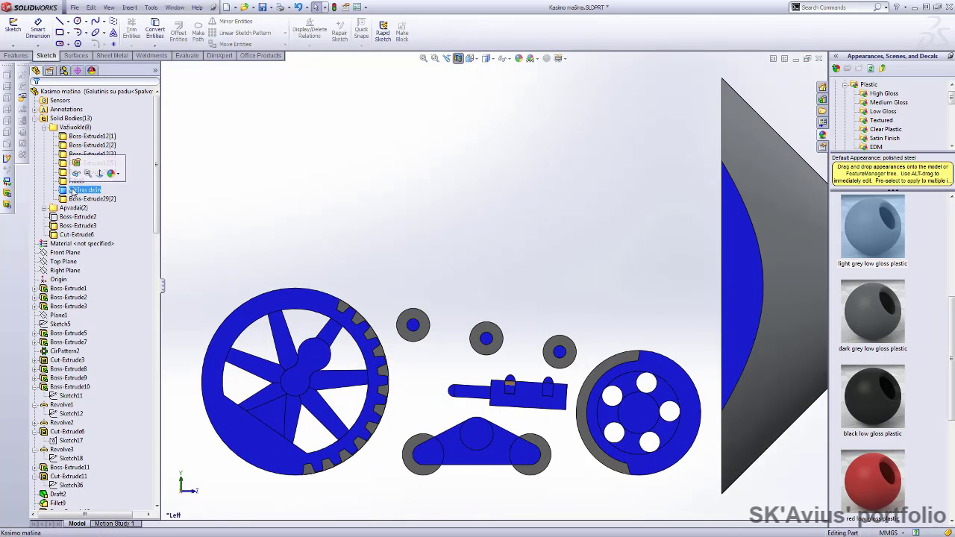
click(280, 512)
scroll(321, 482, down, 1)
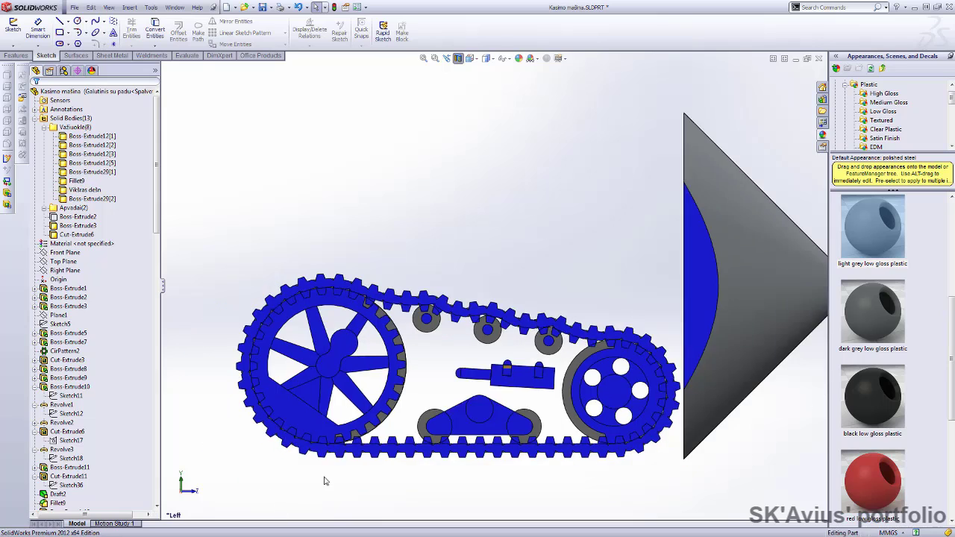
scroll(363, 461, down, 1)
scroll(363, 465, down, 1)
scroll(381, 441, down, 1)
scroll(380, 440, down, 1)
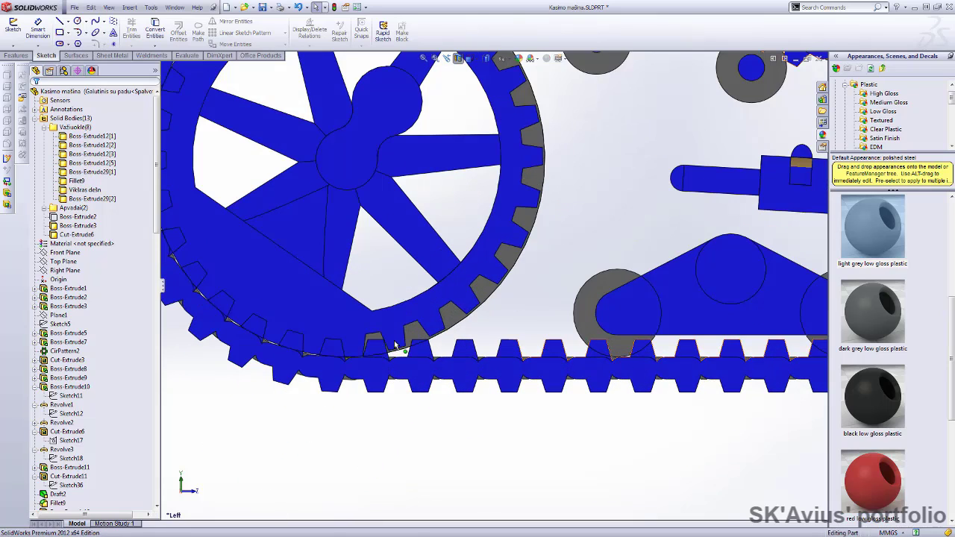
scroll(533, 88, up, 2)
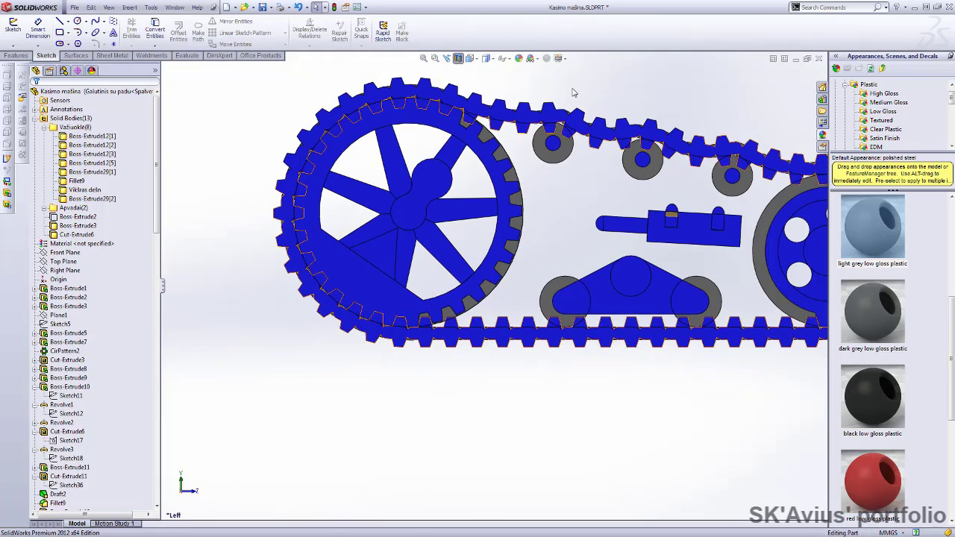
scroll(572, 91, down, 2)
scroll(544, 280, up, 3)
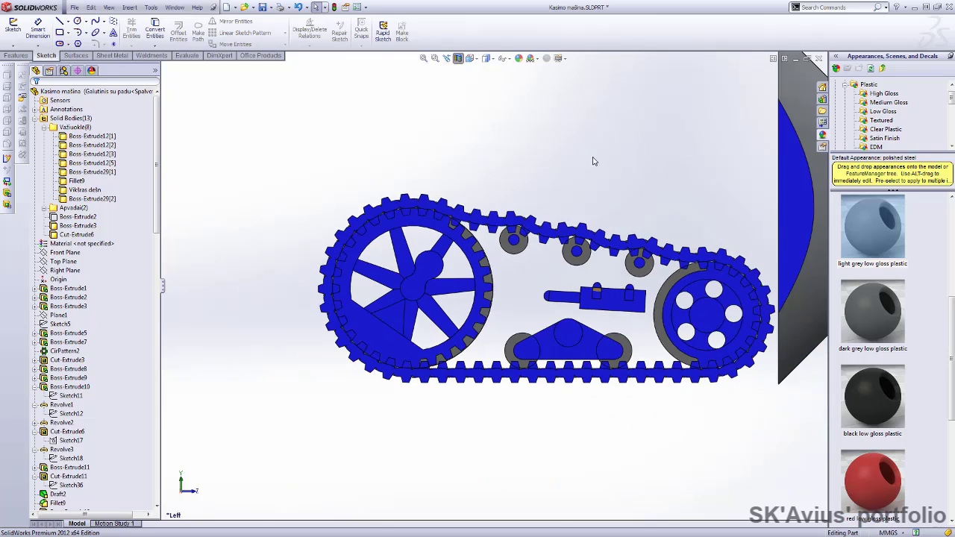
scroll(592, 160, down, 1)
scroll(106, 323, down, 10)
Roll forward to Boss-Extrude18 and hide the Važiuoklė bodies, leaving the plate and shaft
drag(109, 340, 109, 347)
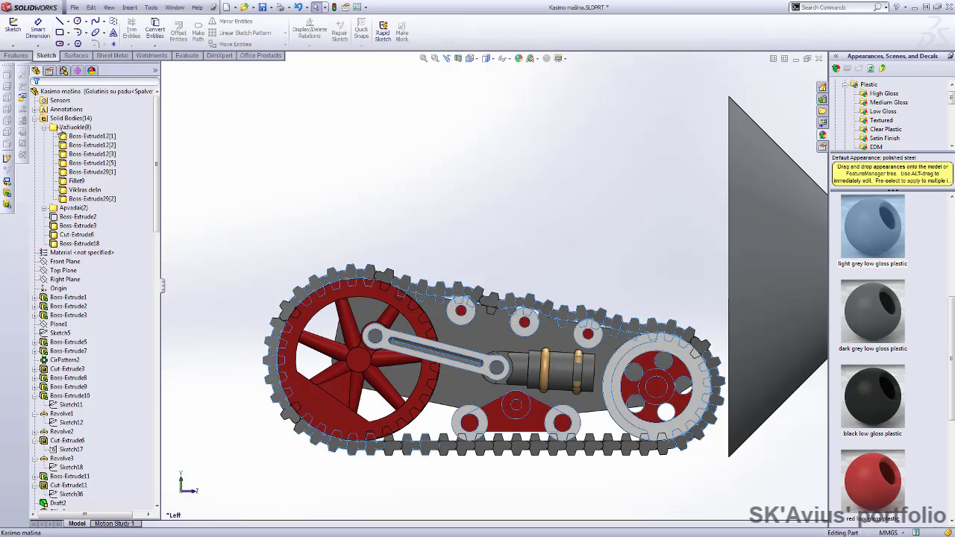
right_click(59, 130)
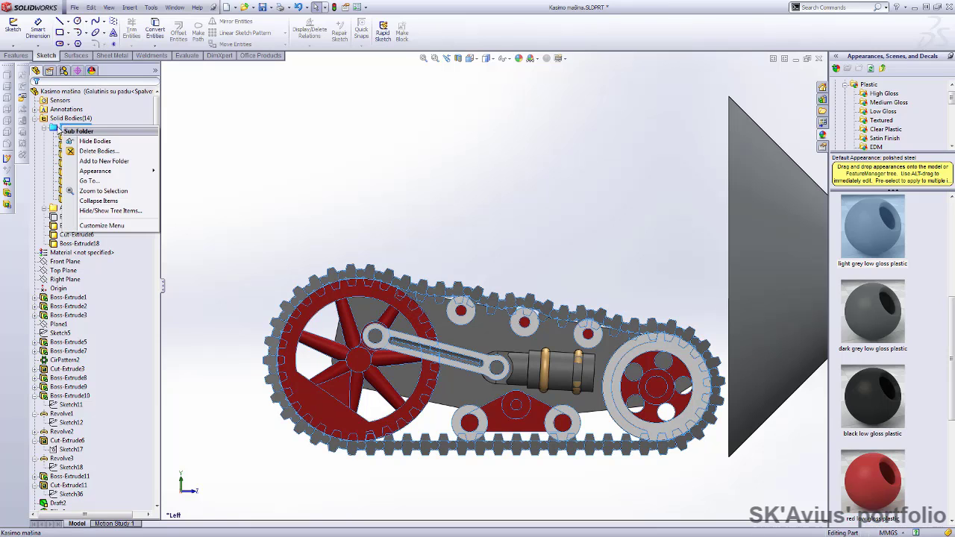
click(86, 144)
mouse_move(564, 498)
middle_down()
mouse_move(271, 489)
mouse_move(277, 452)
middle_up()
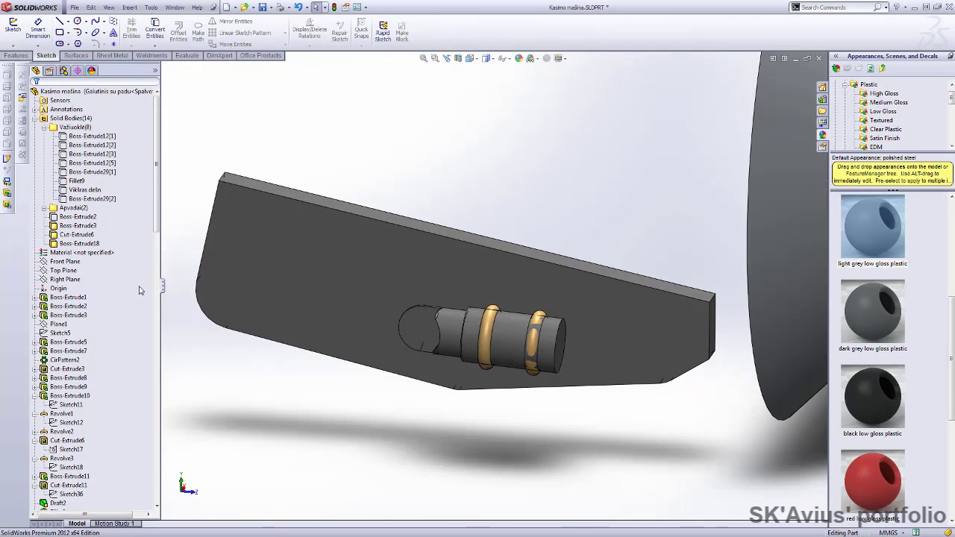
View the side plate from the left and inspect Sketch5 and Sketch28
scroll(139, 288, down, 7)
click(470, 65)
click(510, 72)
scroll(94, 365, up, 3)
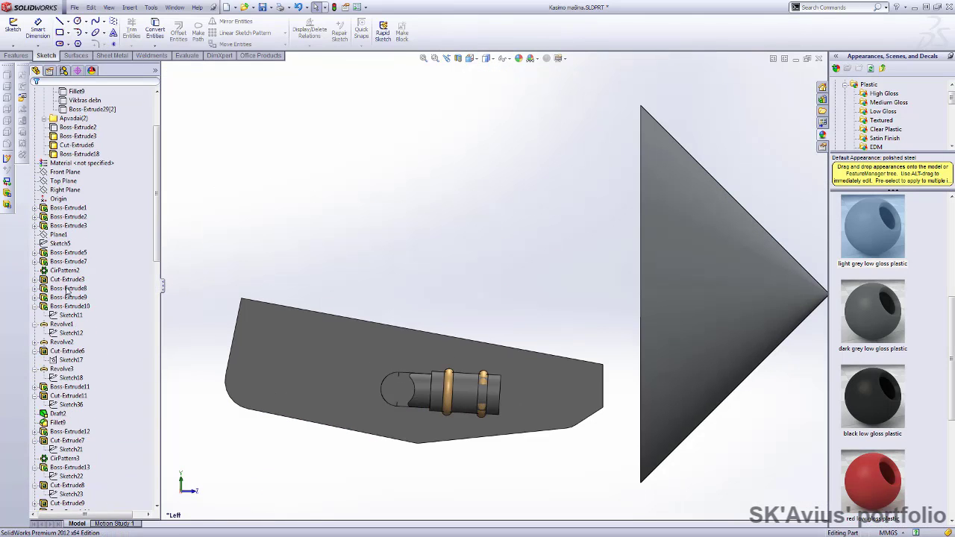
click(60, 244)
click(204, 230)
scroll(97, 326, down, 13)
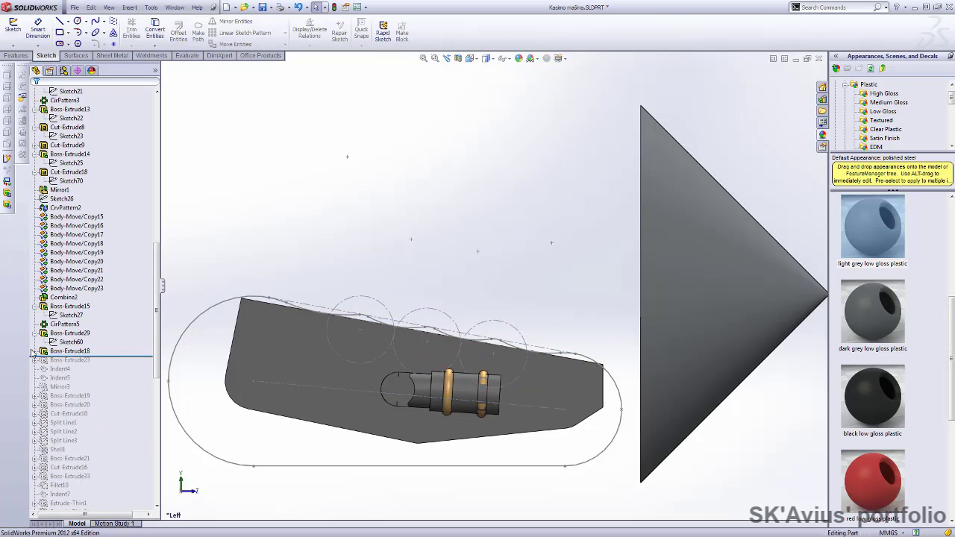
click(52, 359)
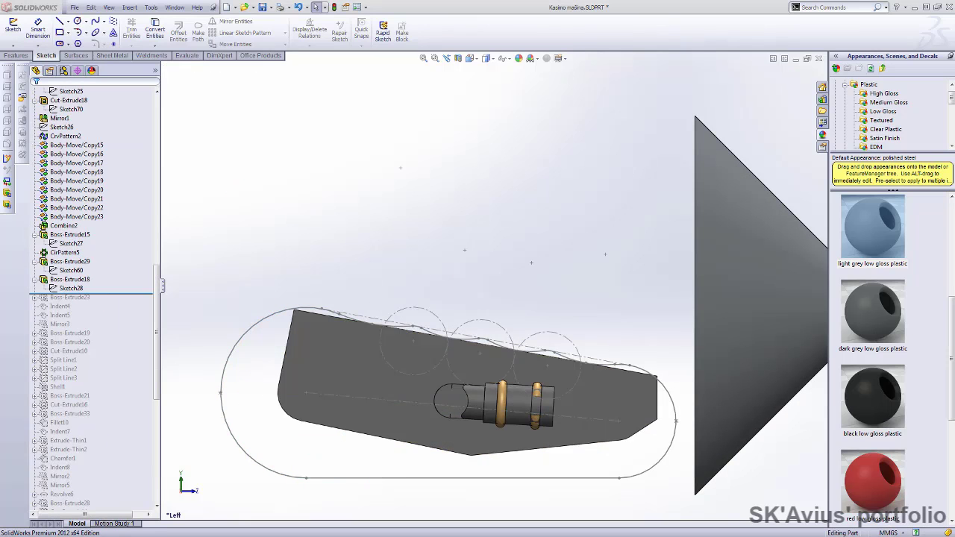
Restore Boss-Extrude23's grooved block and review it square-on in its feature settings
drag(122, 302, 127, 303)
click(54, 299)
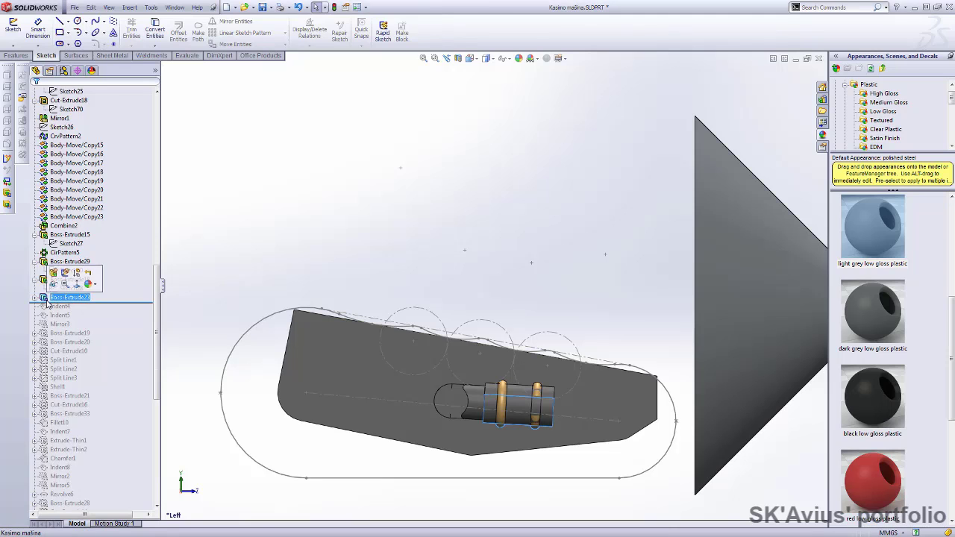
click(71, 286)
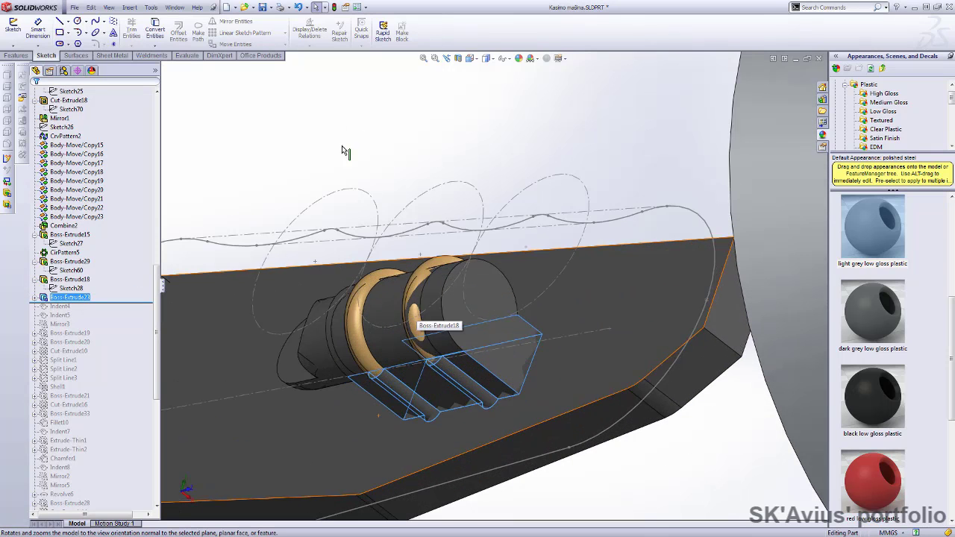
click(55, 298)
click(72, 270)
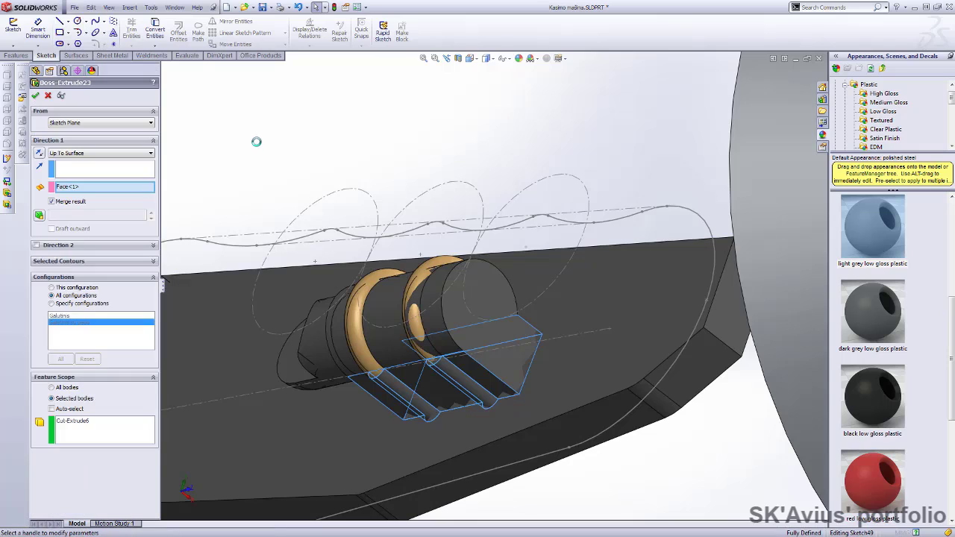
mouse_move(252, 155)
middle_down()
mouse_move(291, 141)
mouse_move(336, 156)
middle_up()
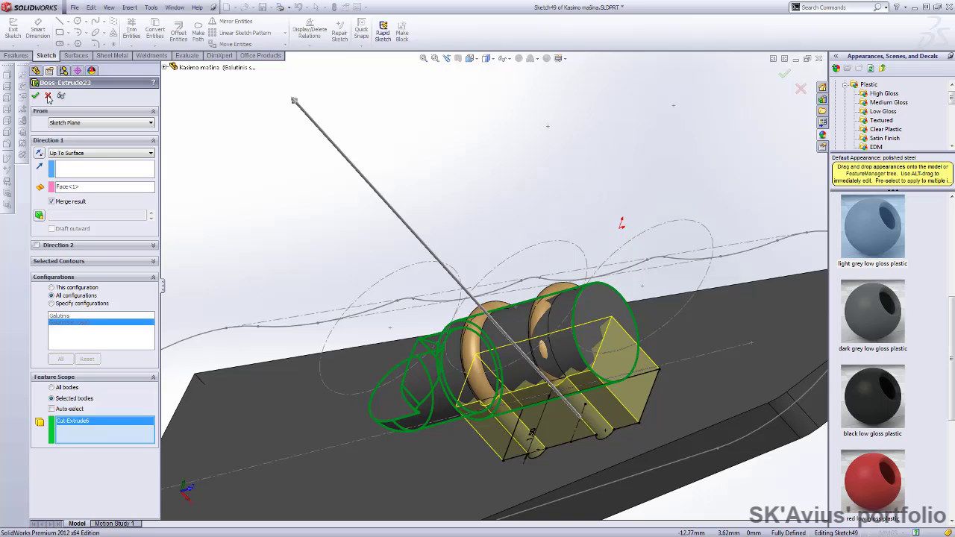
click(290, 404)
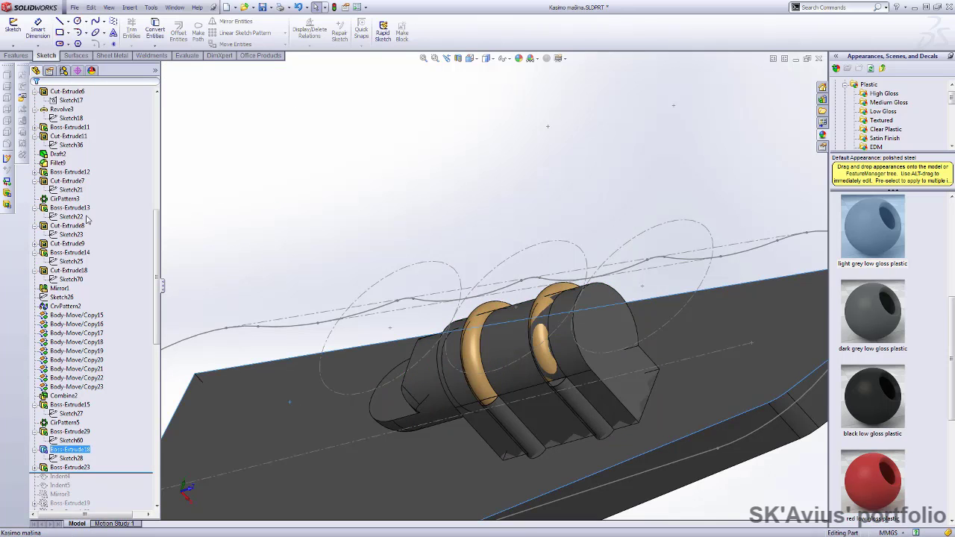
click(522, 314)
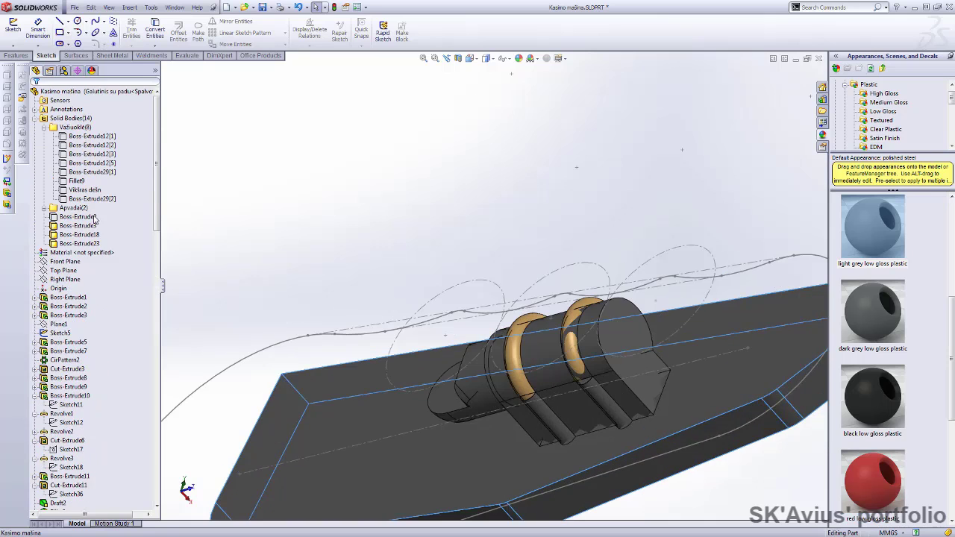
Roll the history forward to include Indent4
click(340, 210)
scroll(109, 321, down, 10)
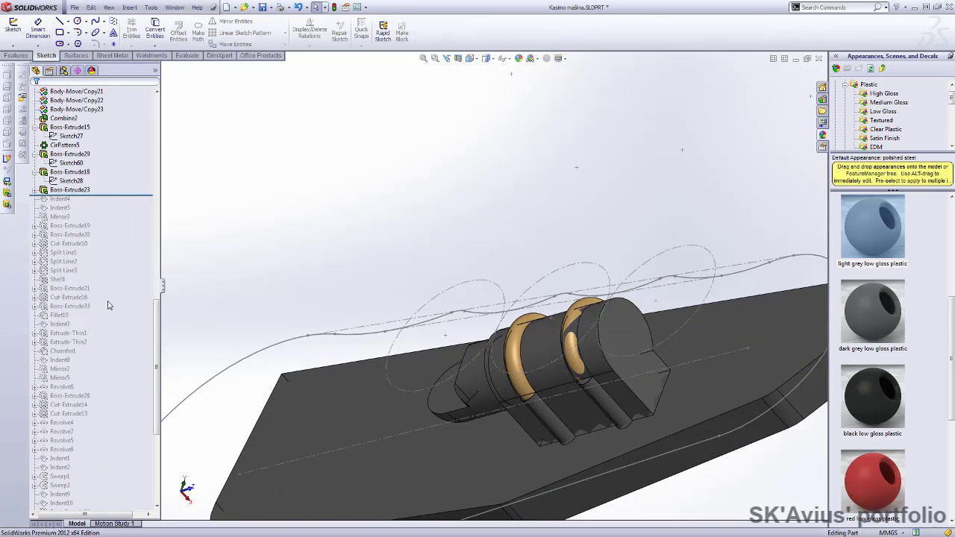
click(60, 199)
mouse_move(262, 207)
middle_down()
mouse_move(642, 337)
mouse_move(586, 360)
mouse_move(445, 226)
middle_up()
Review Indent4's cut of Revolve2[1] and orbit to see the whole disk and plate
click(68, 171)
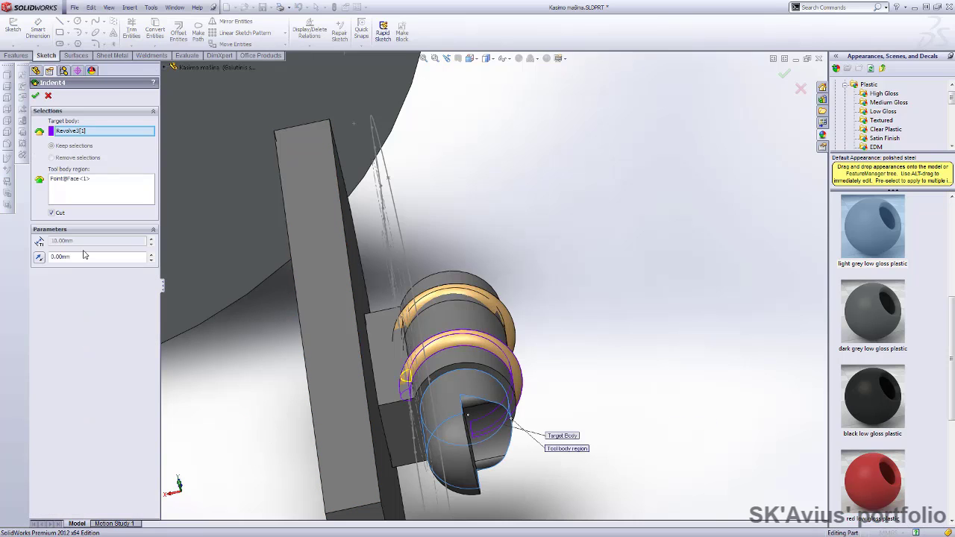
key(Escape)
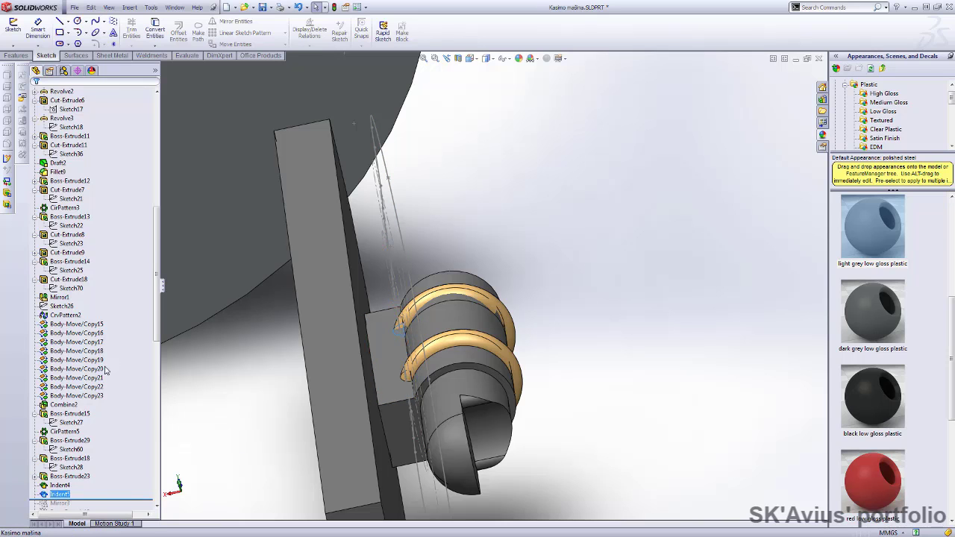
scroll(105, 371, down, 5)
scroll(240, 415, up, 3)
mouse_move(271, 405)
middle_down()
mouse_move(335, 420)
mouse_move(286, 441)
middle_up()
scroll(84, 186, up, 5)
Hide the sketch and roll past Mirror3 so the tracks, red wheels and cone reappear
click(57, 182)
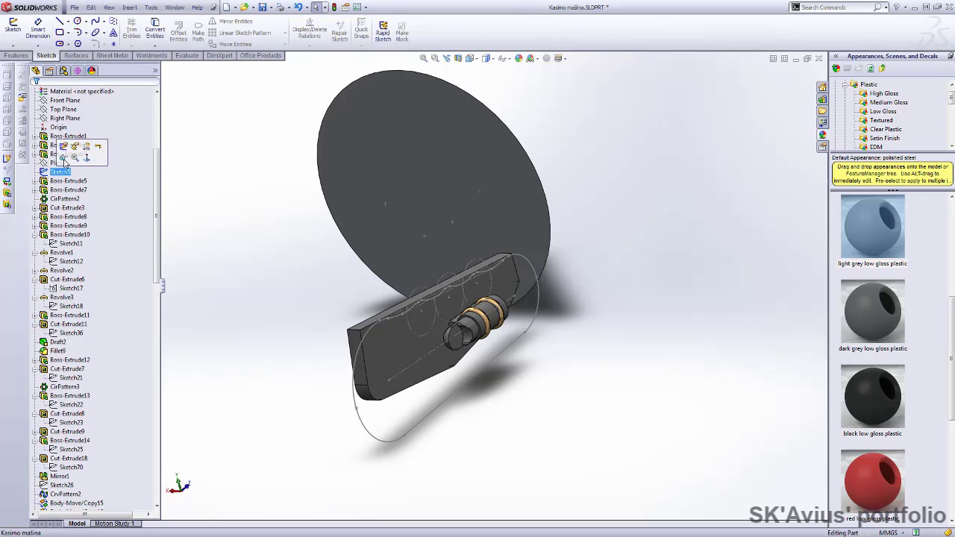
scroll(98, 330, down, 5)
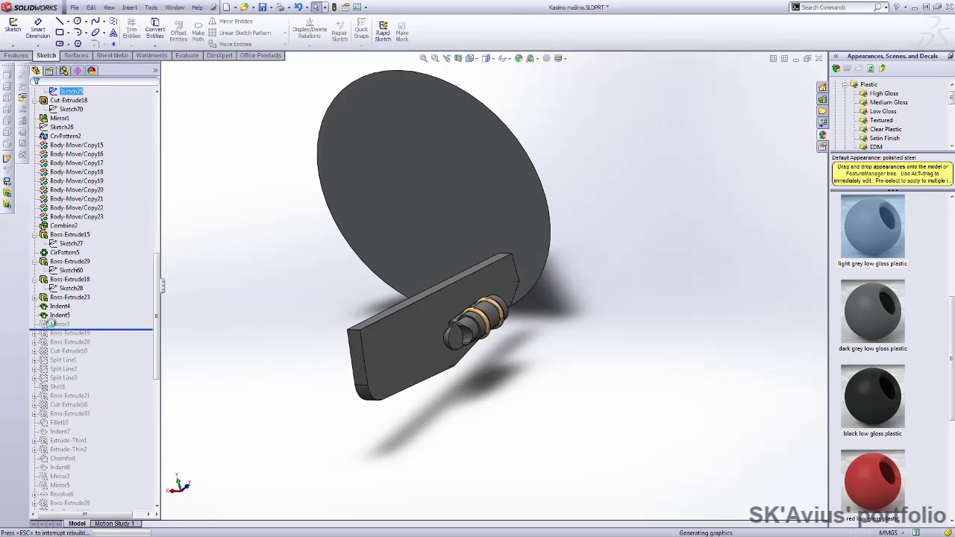
drag(67, 332, 56, 418)
mouse_move(293, 490)
middle_down()
mouse_move(292, 386)
mouse_move(204, 357)
middle_up()
scroll(89, 220, up, 15)
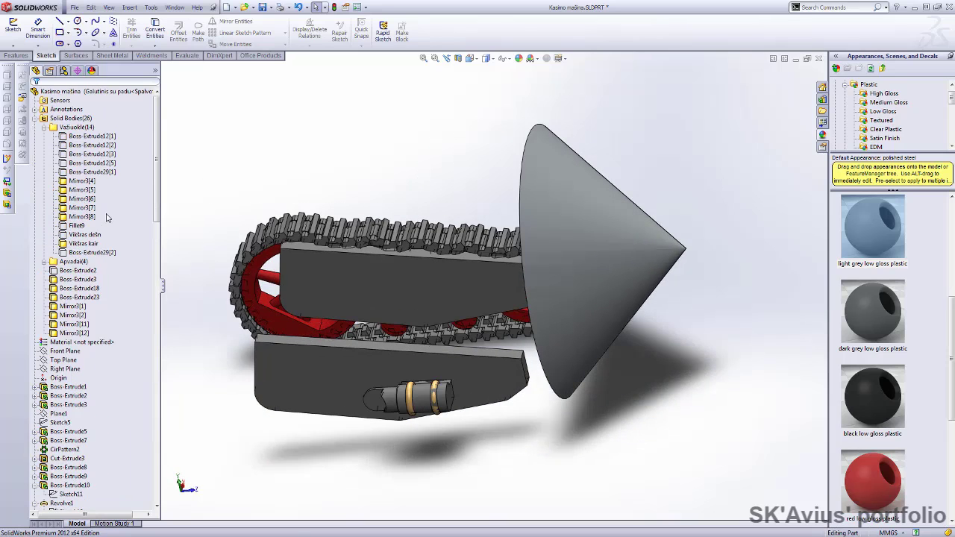
click(56, 128)
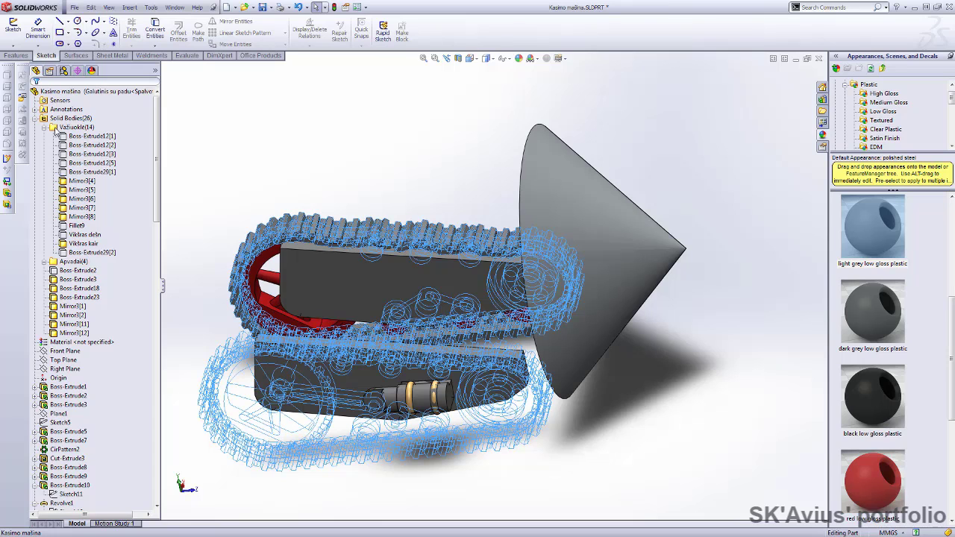
Hide the track bodies and red wheel, rolling forward past Boss-Extrude19
right_click(56, 129)
click(87, 142)
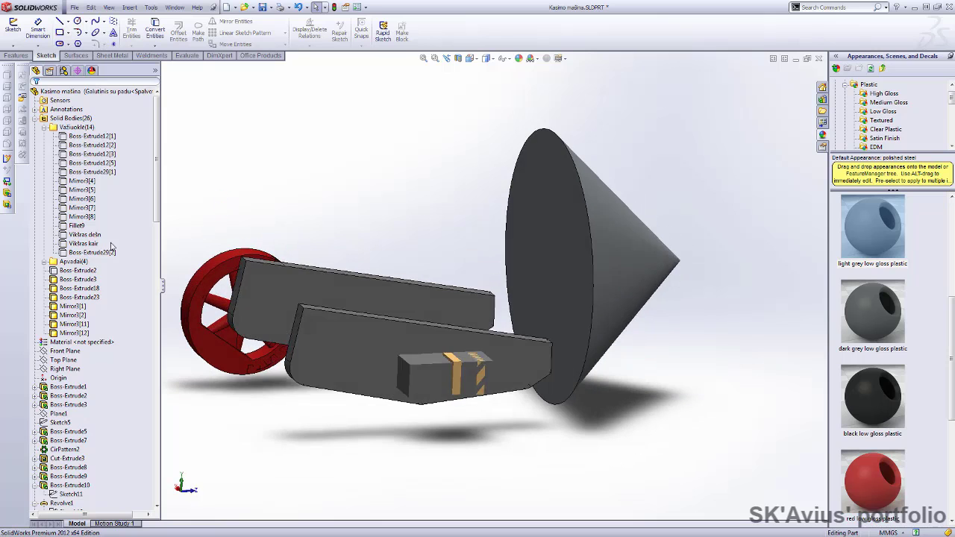
drag(105, 312, 105, 320)
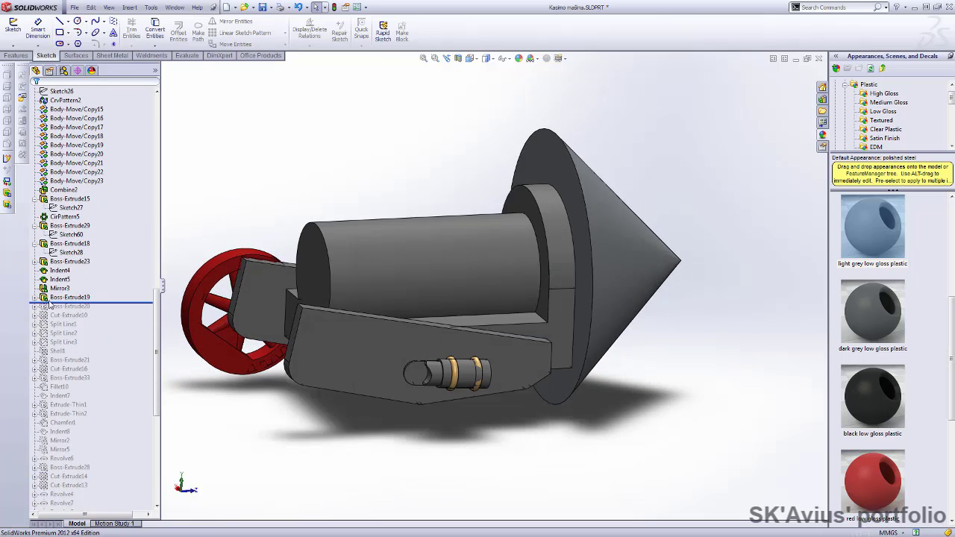
mouse_move(314, 246)
middle_down()
mouse_move(238, 253)
mouse_move(260, 332)
middle_up()
click(260, 332)
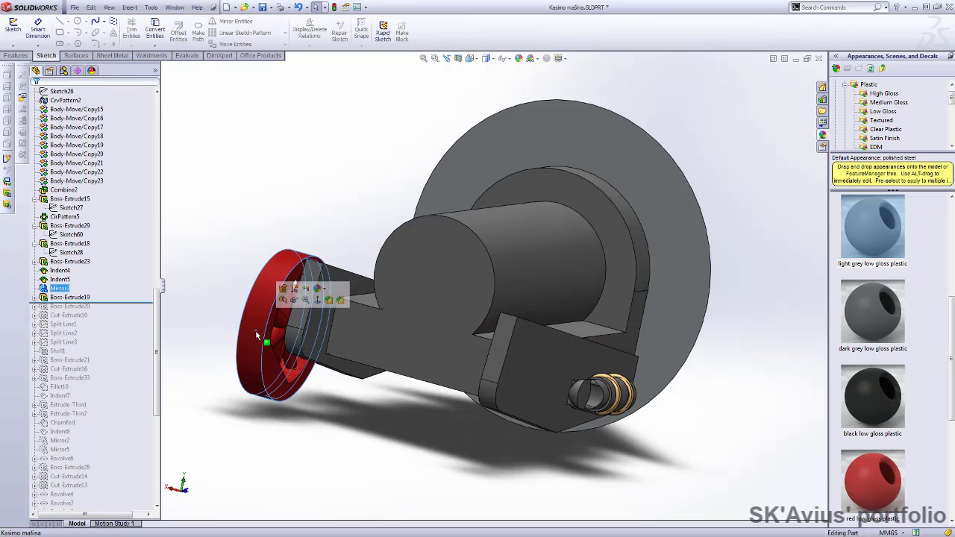
click(293, 291)
mouse_move(291, 209)
middle_down()
mouse_move(306, 251)
mouse_move(270, 289)
middle_up()
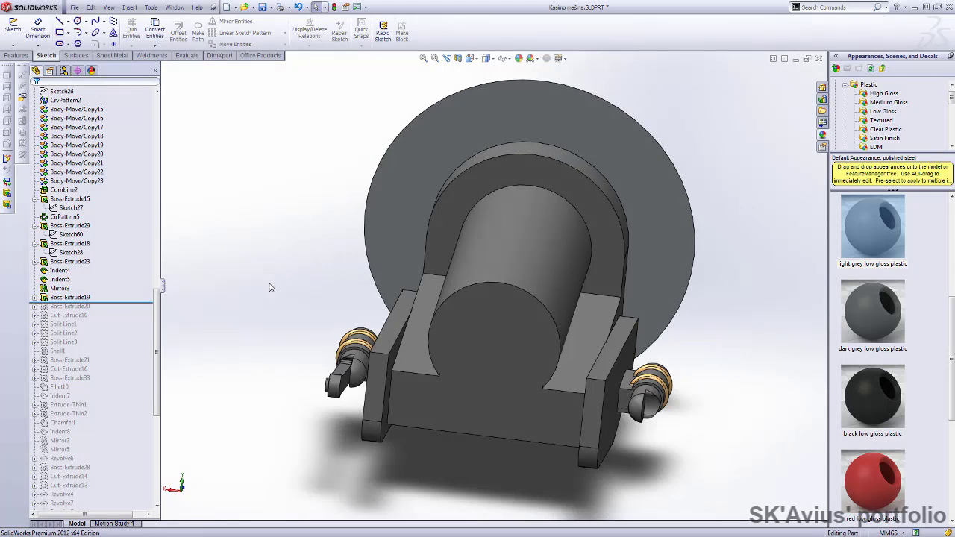
Inspect Mirror3 and the Boss-Extrude19 front cylinder's settings
click(335, 390)
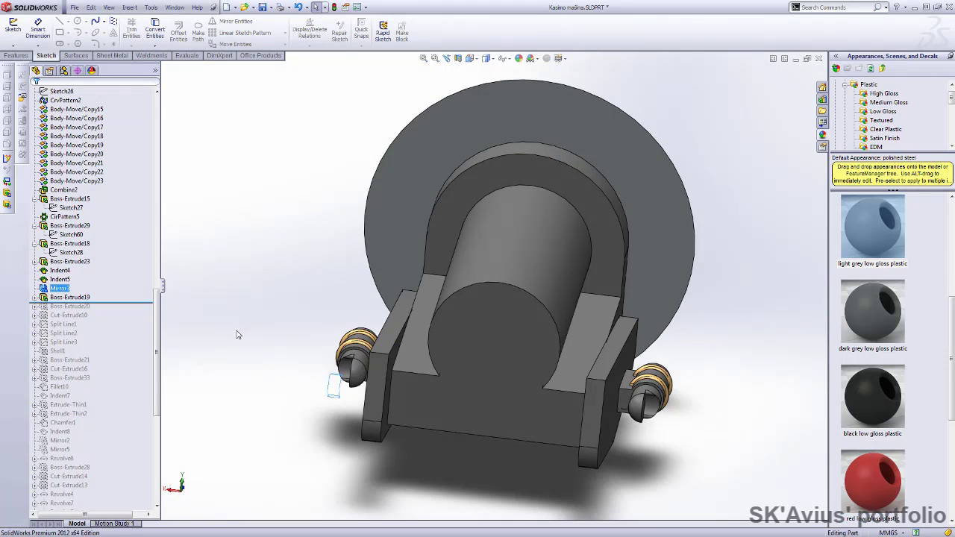
mouse_move(335, 391)
middle_down()
mouse_move(289, 340)
mouse_move(361, 411)
mouse_move(295, 188)
mouse_move(361, 224)
middle_up()
click(69, 298)
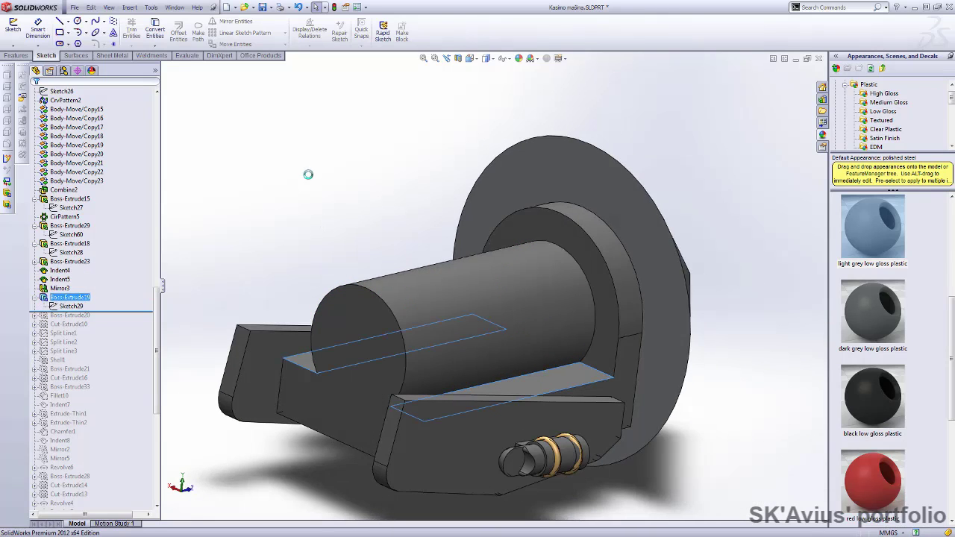
click(60, 276)
mouse_move(233, 257)
middle_down()
mouse_move(224, 245)
mouse_move(199, 271)
mouse_move(262, 236)
mouse_move(112, 117)
middle_up()
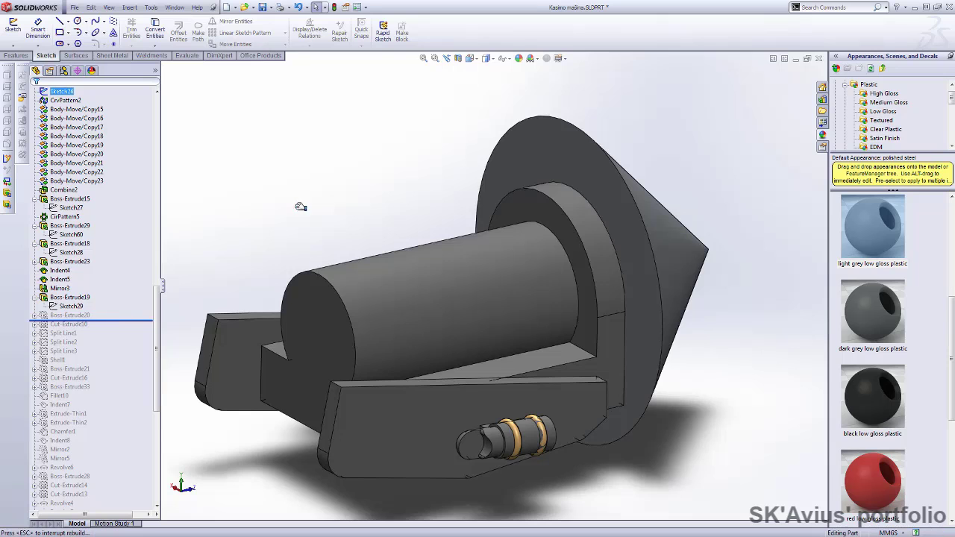
Roll past the 6.00 mm Boss-Extrude20 tan block, check it, then through Cut-Extrude10
mouse_move(274, 160)
middle_down()
mouse_move(179, 256)
mouse_move(213, 273)
mouse_move(303, 239)
mouse_move(166, 264)
middle_up()
click(69, 324)
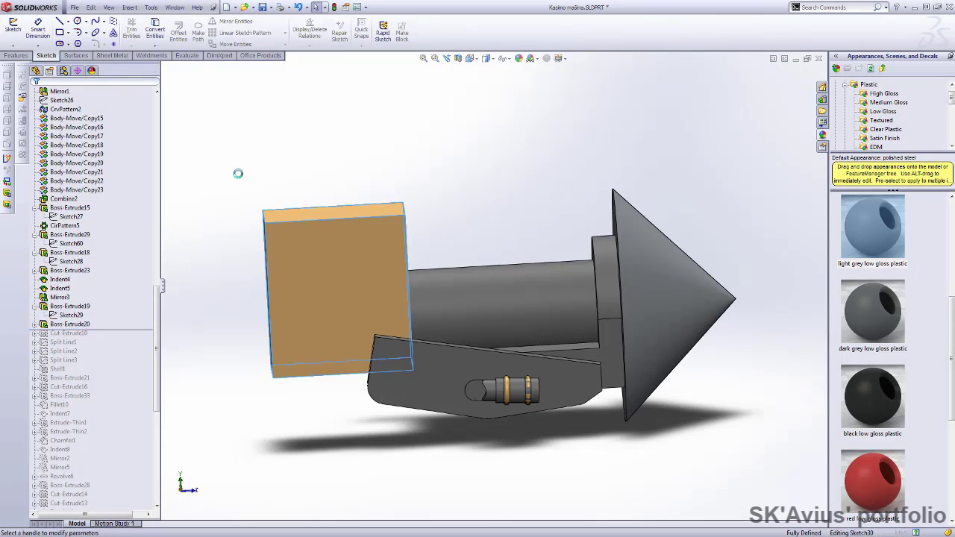
mouse_move(228, 184)
middle_down()
mouse_move(231, 200)
mouse_move(213, 188)
middle_up()
key(ctrl+3)
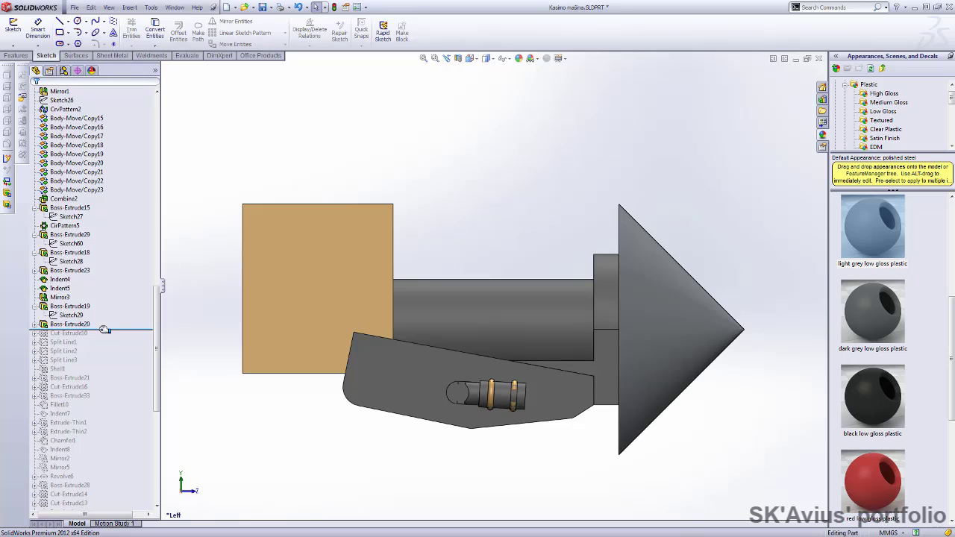
drag(65, 343, 66, 341)
Review Cut-Extrude10's settings from the front and an oblique view, then confirm them
middle_drag(219, 260, 221, 288)
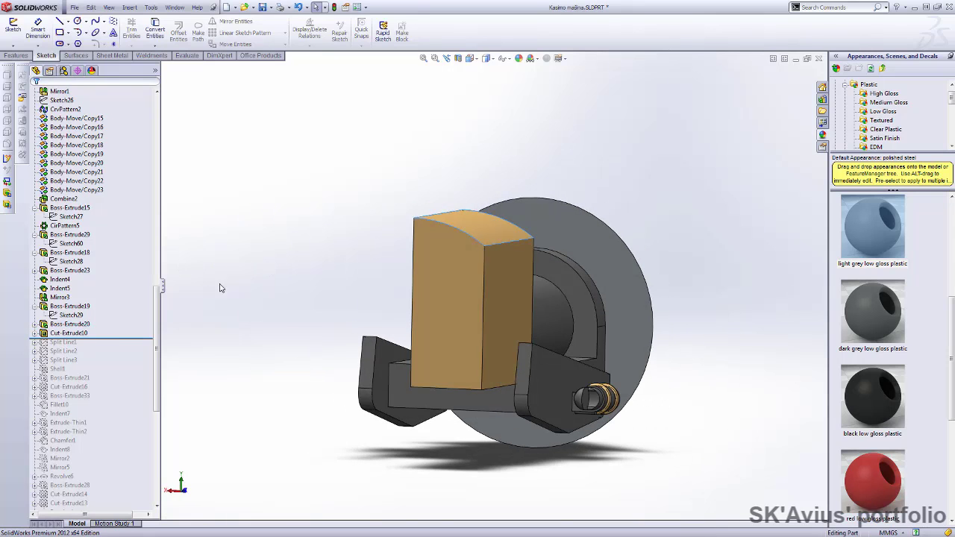
click(59, 332)
click(60, 302)
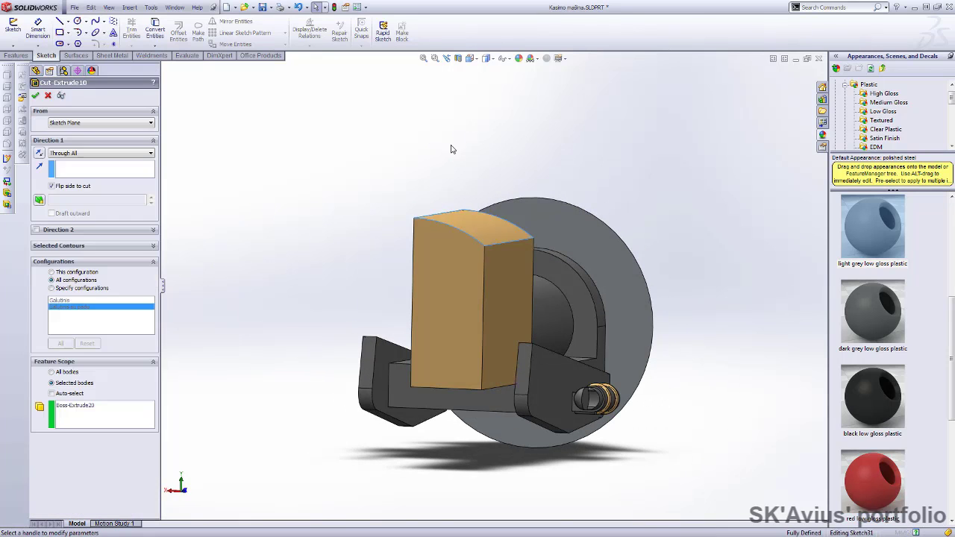
click(486, 58)
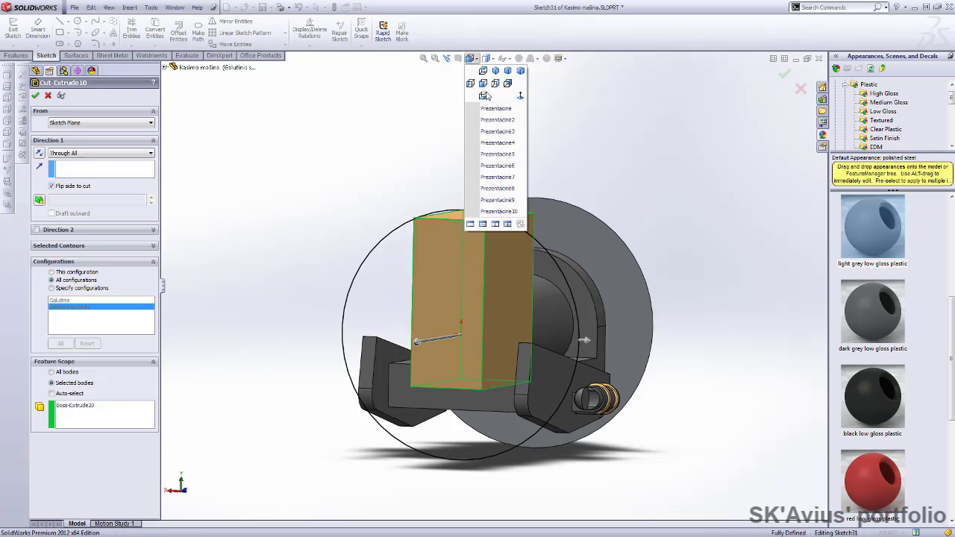
click(485, 89)
middle_drag(303, 129, 329, 135)
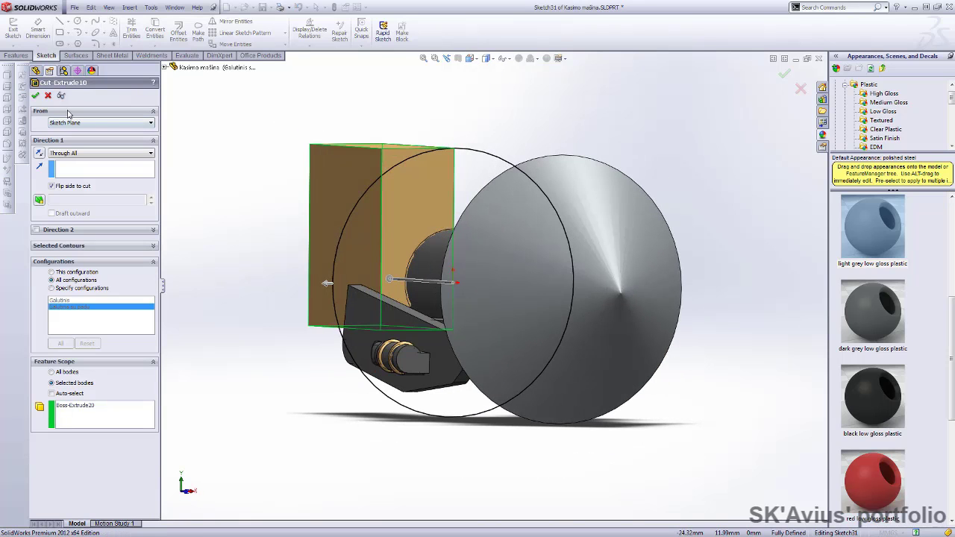
key(Return)
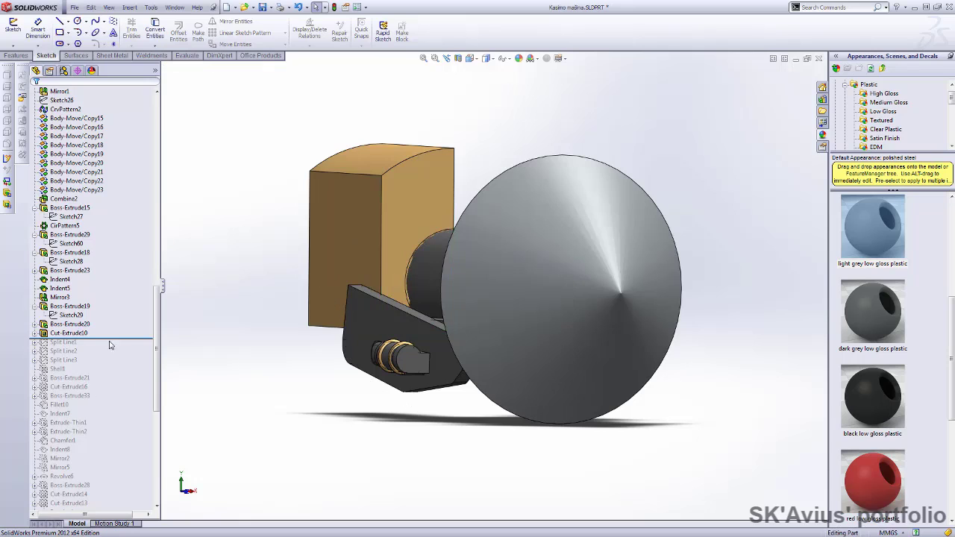
Check the Ø2.50 circle in Split Line1's Sketch32, then edit Split Line1's settings
scroll(316, 160, down, 3)
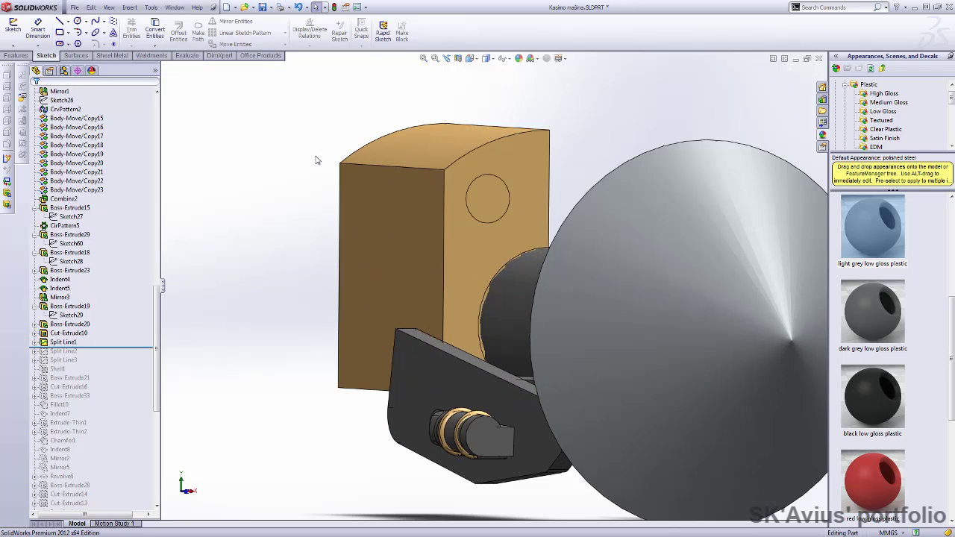
click(35, 342)
click(71, 351)
click(63, 328)
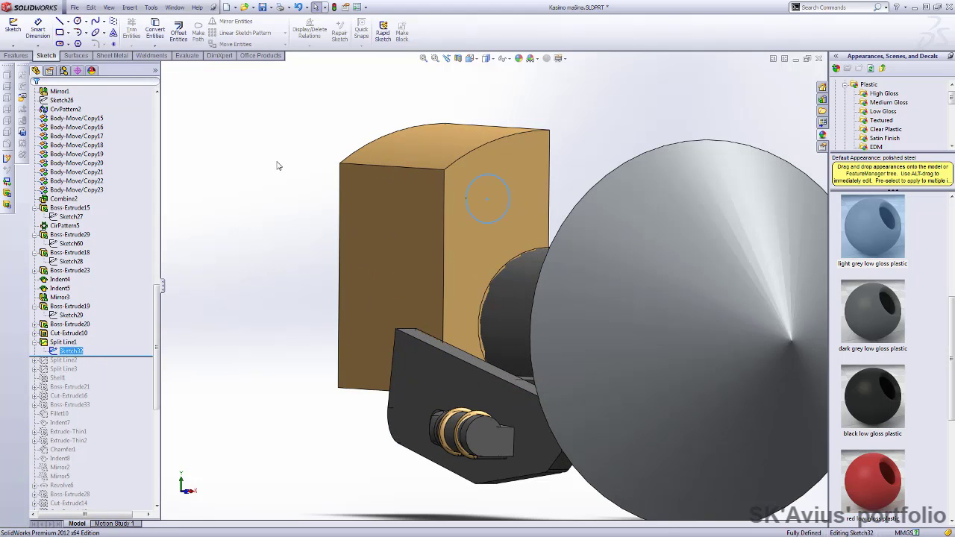
scroll(627, 112, up, 3)
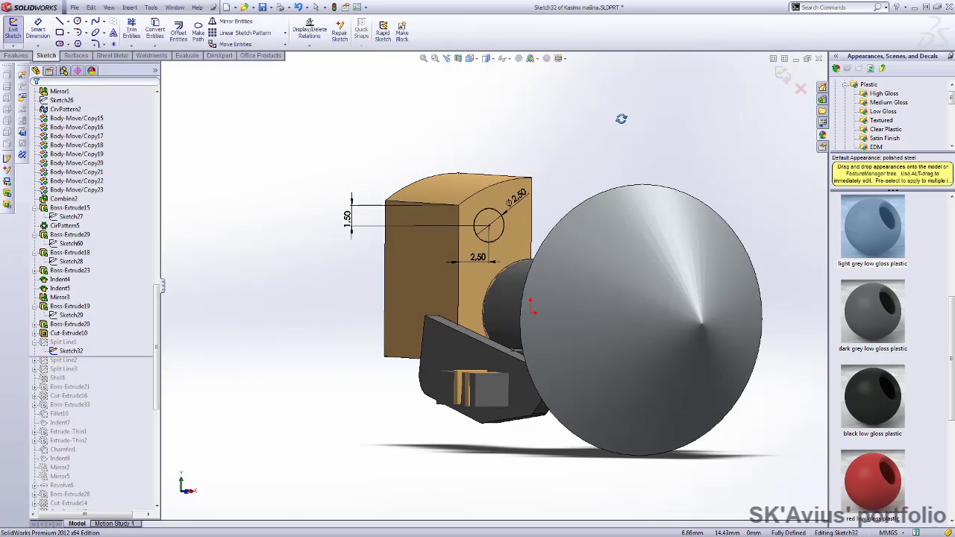
scroll(546, 147, down, 4)
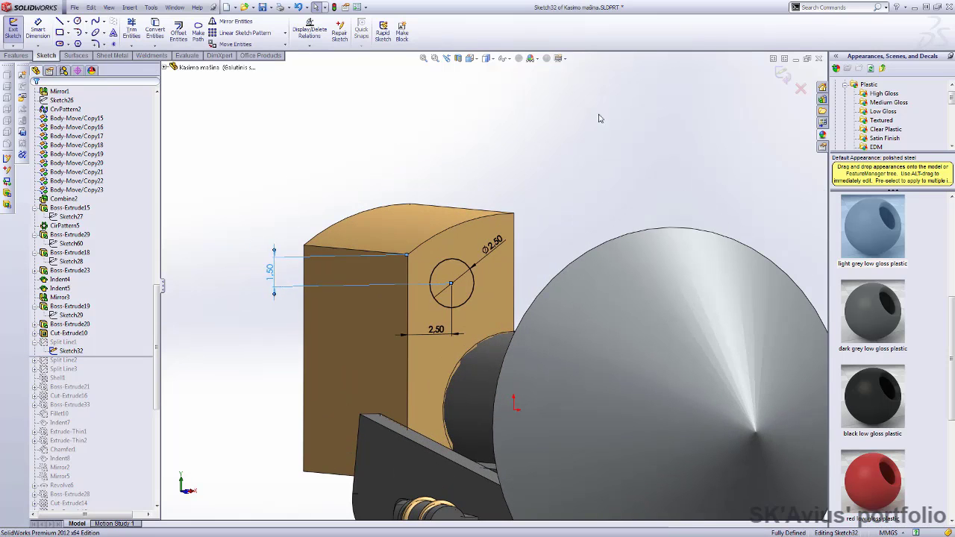
click(801, 89)
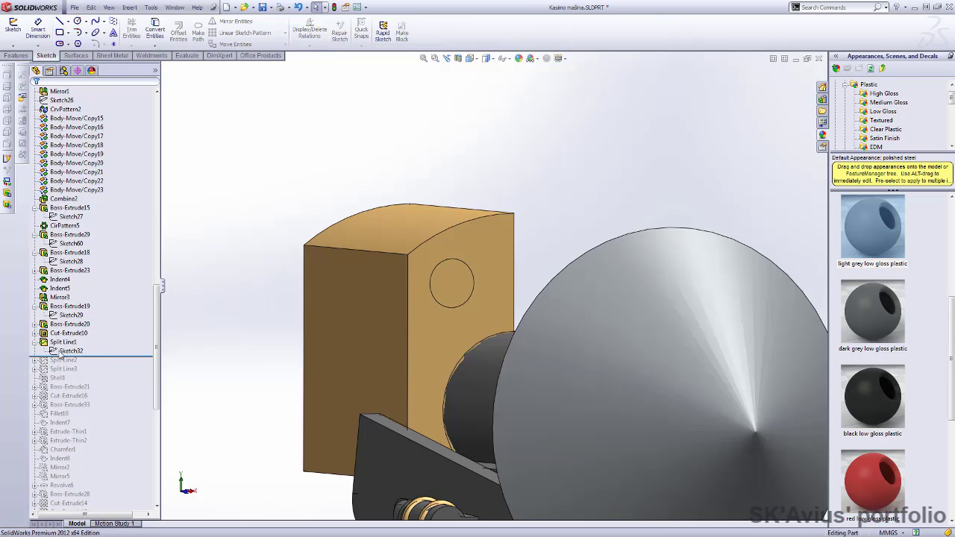
click(59, 344)
click(62, 320)
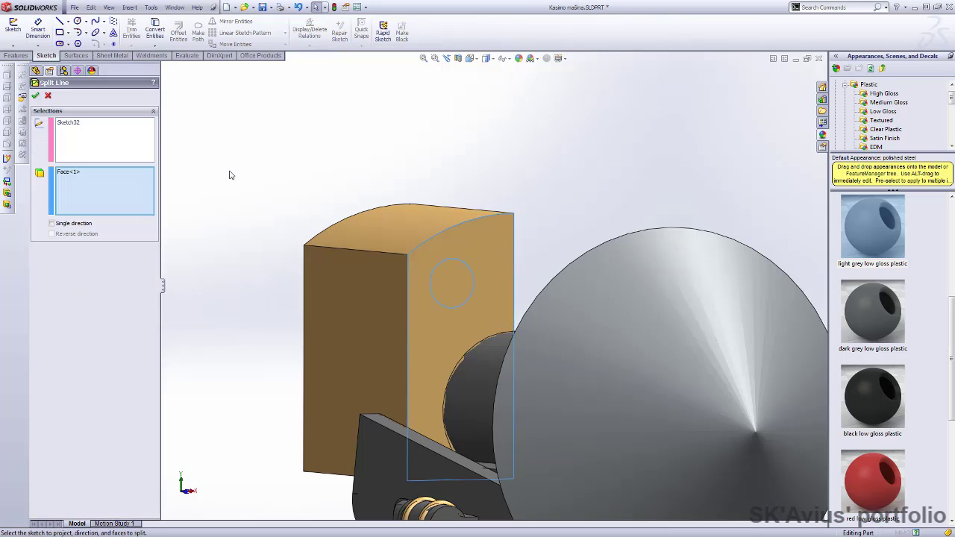
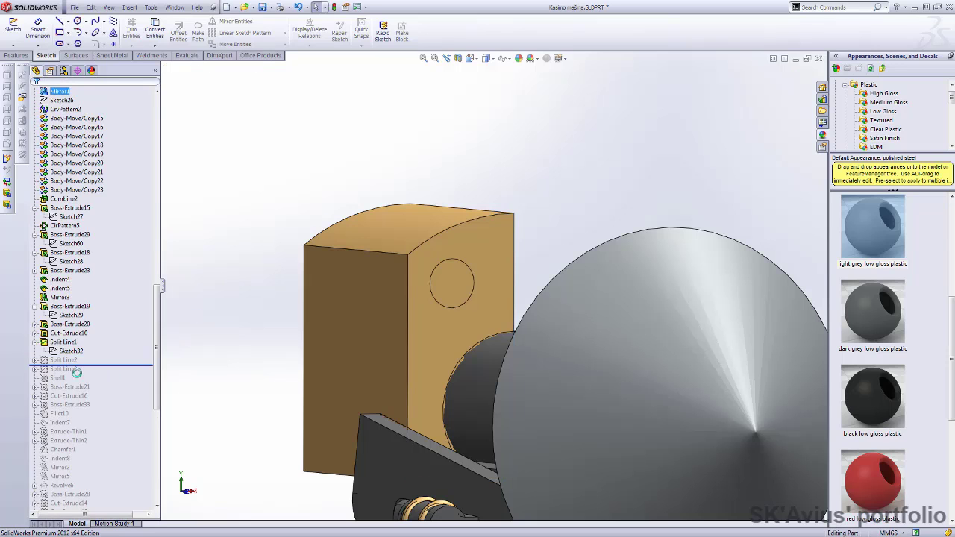
Roll the history forward past Split Line2 and review Sketch33's outline on the cab
drag(34, 365, 94, 373)
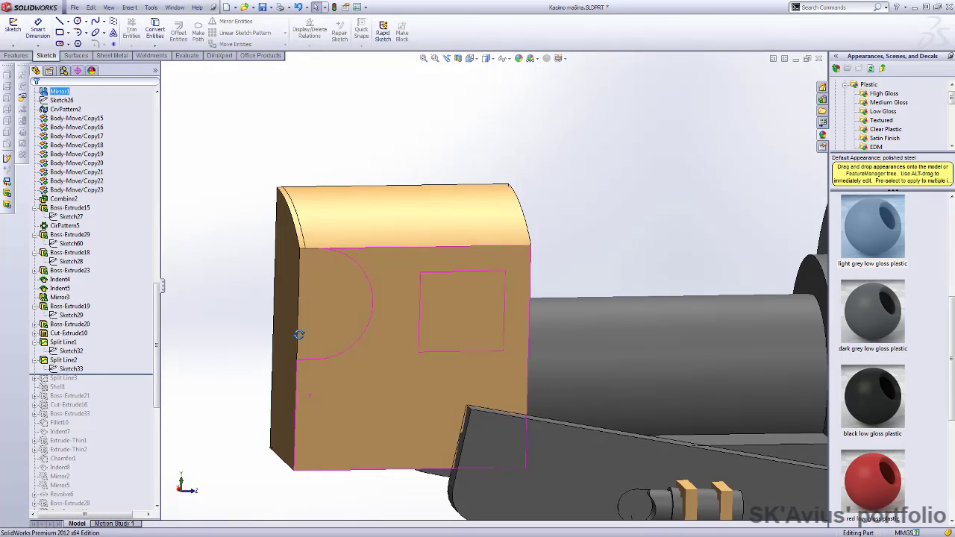
click(72, 369)
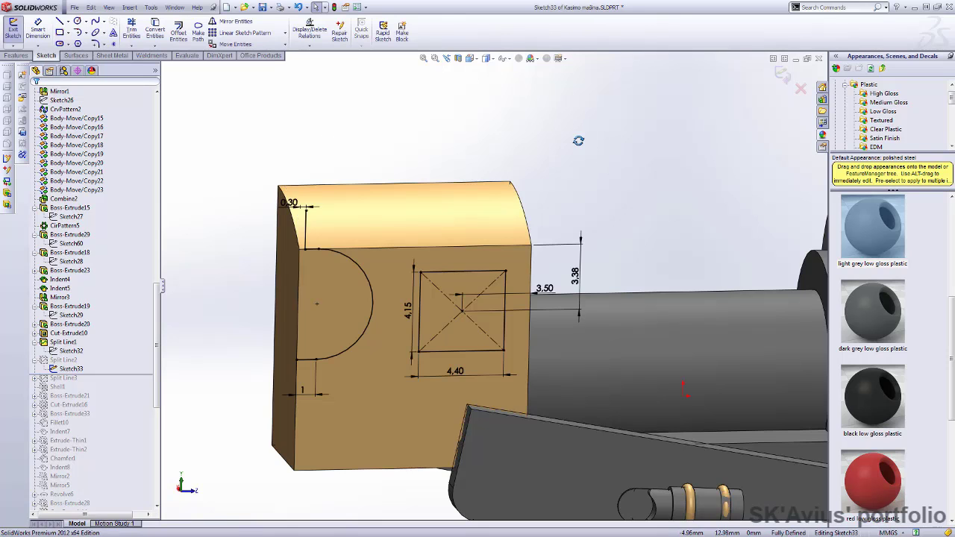
middle_drag(578, 140, 589, 127)
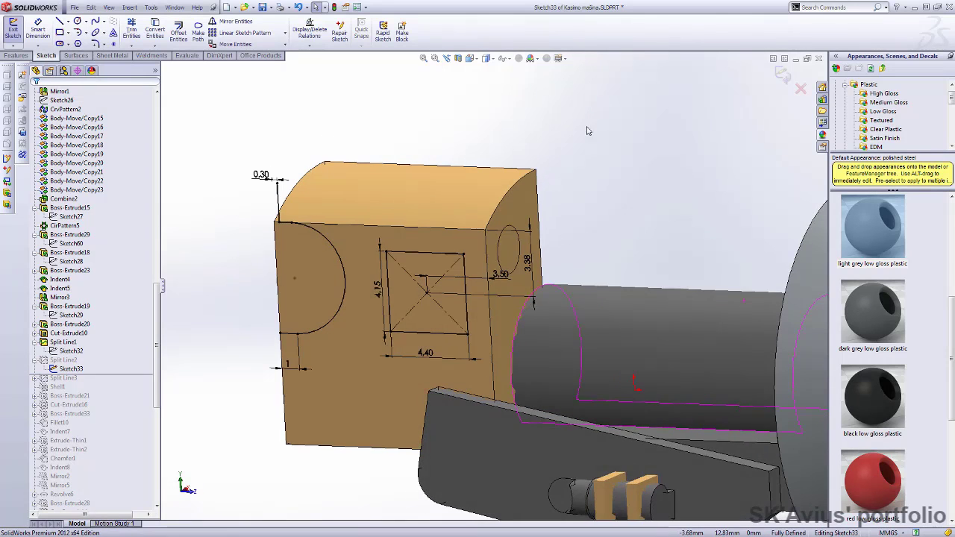
click(63, 360)
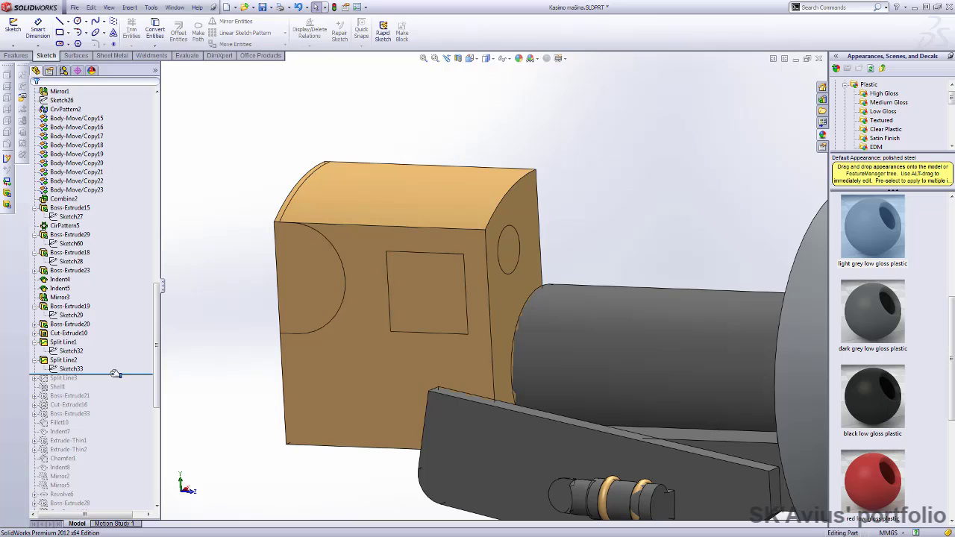
Restore Split Line3 and review its settings and the resulting split cab faces
click(63, 378)
mouse_move(171, 287)
middle_down()
mouse_move(217, 297)
mouse_move(241, 289)
middle_up()
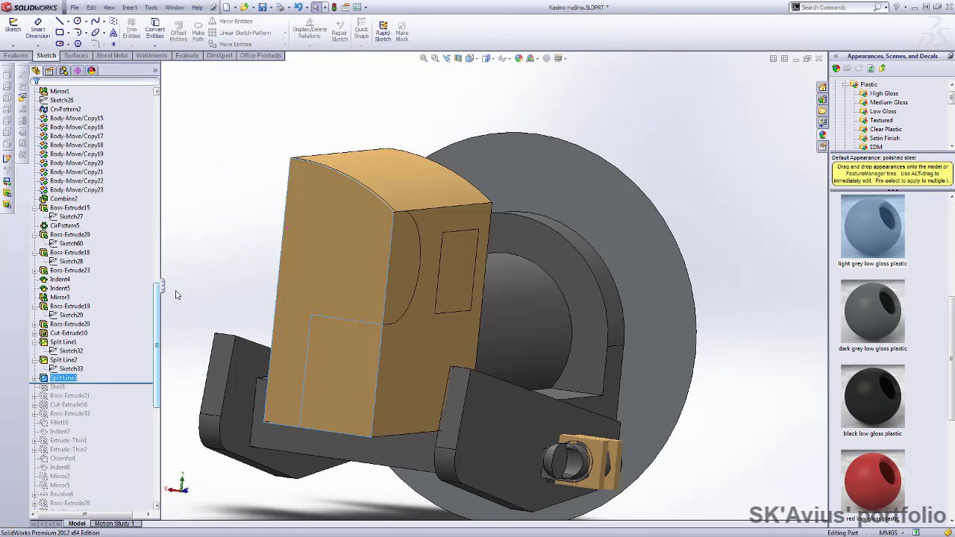
click(63, 378)
click(58, 355)
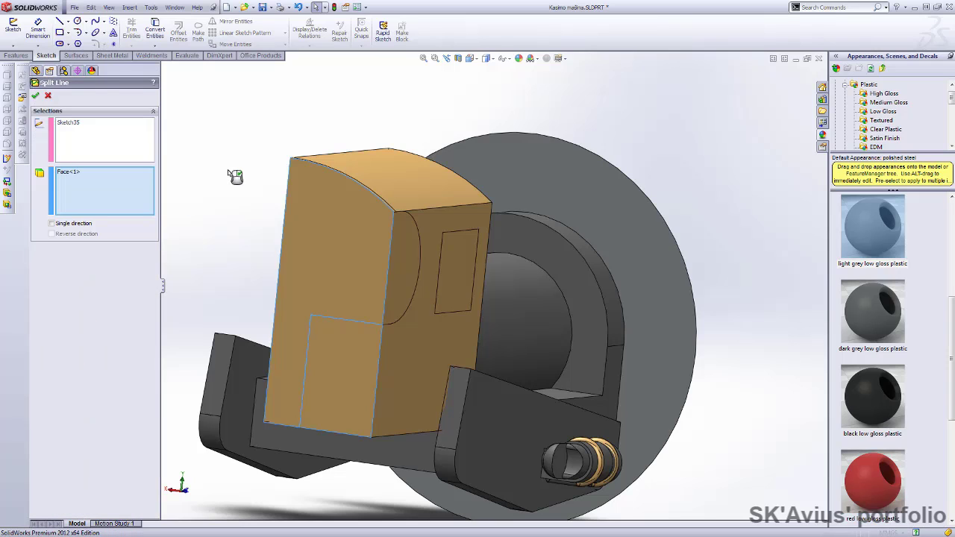
middle_drag(265, 139, 241, 149)
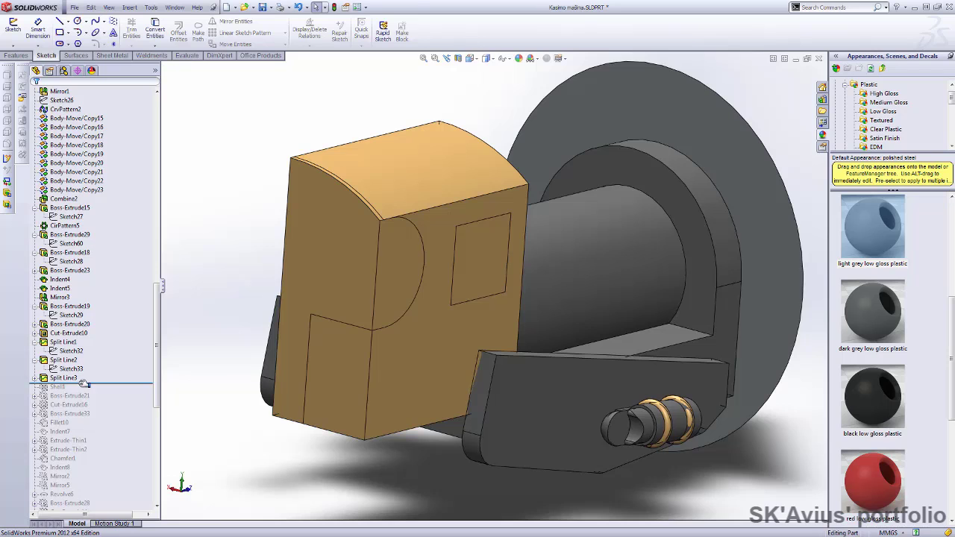
Restore Shell1 to hollow the cab and review its removed faces
middle_drag(190, 326, 299, 195)
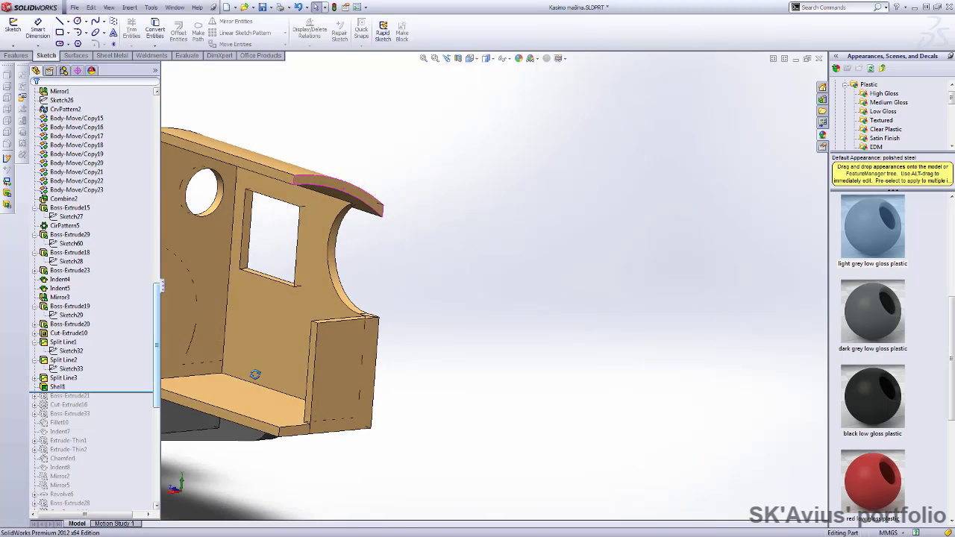
scroll(299, 195, down, 2)
click(57, 387)
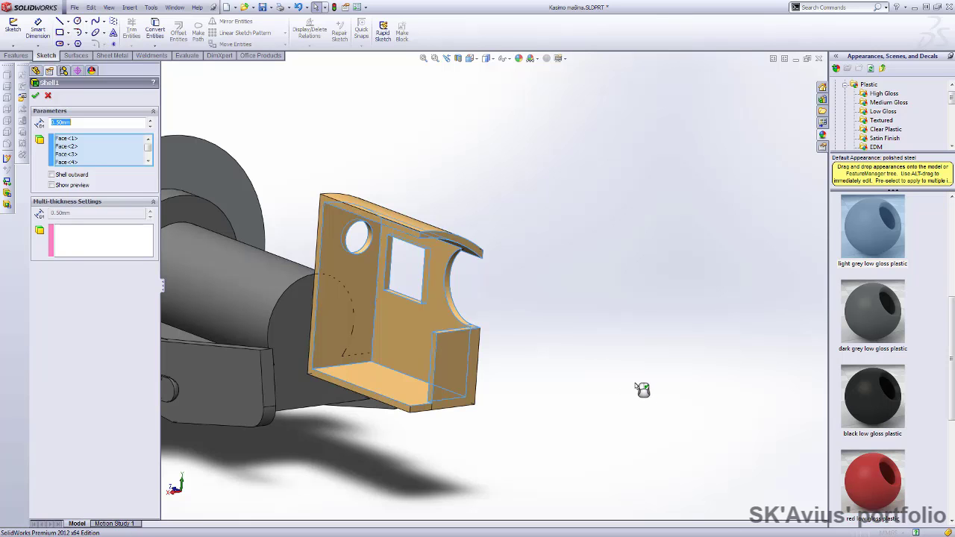
mouse_move(643, 389)
middle_down()
mouse_move(248, 214)
mouse_move(142, 238)
middle_up()
click(65, 147)
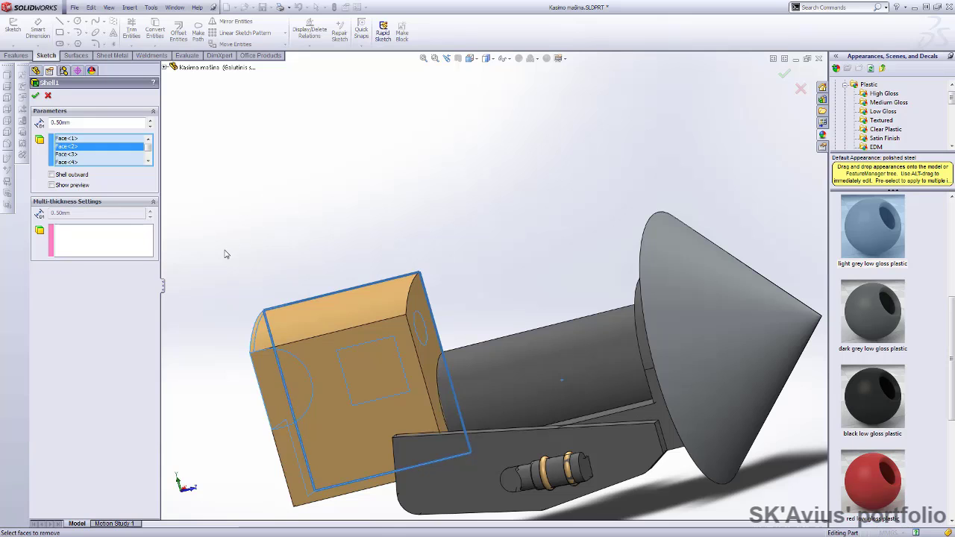
middle_drag(271, 243, 232, 276)
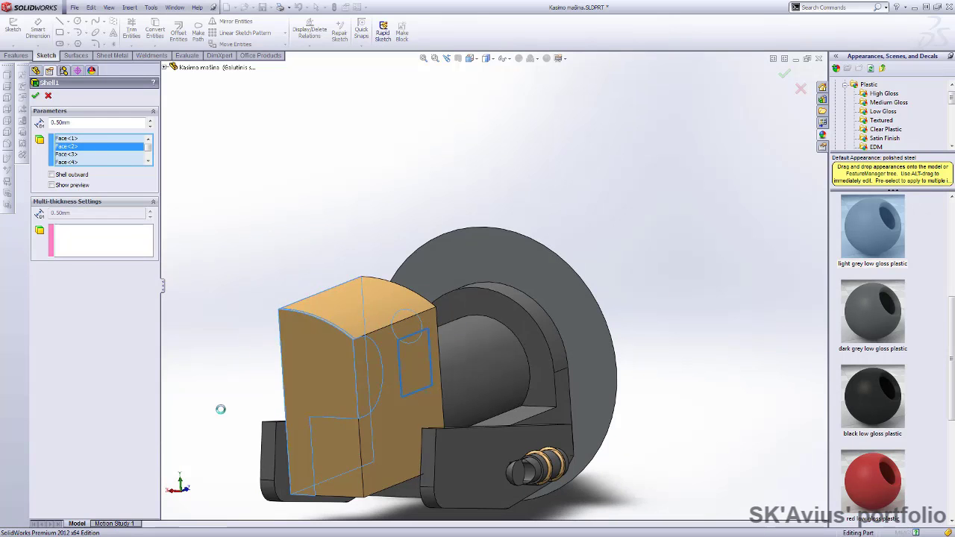
key(Return)
mouse_move(220, 409)
middle_down()
mouse_move(288, 406)
mouse_move(141, 392)
middle_up()
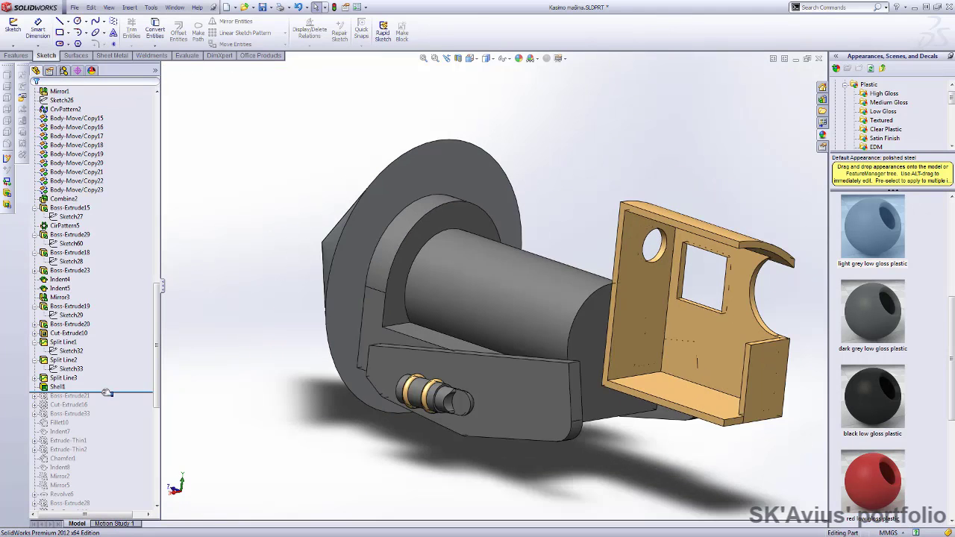
Roll forward past Boss-Extrude21 to add the curved cab roof
click(60, 396)
mouse_move(326, 144)
middle_down()
mouse_move(584, 154)
mouse_move(444, 171)
middle_up()
scroll(273, 252, down, 5)
scroll(256, 389, down, 2)
scroll(256, 388, down, 2)
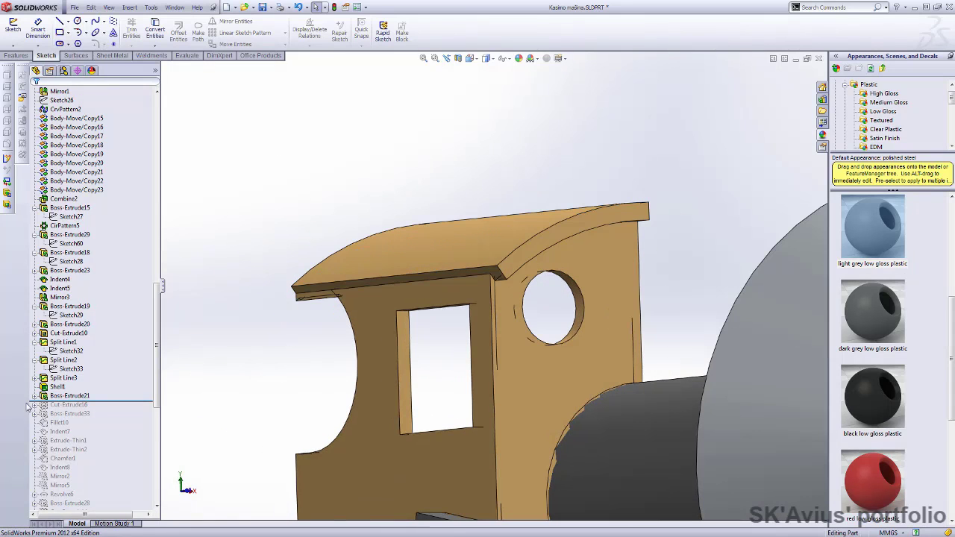
Move the 0.60 dimension along the roof arc in Sketch34
click(34, 395)
mouse_move(207, 363)
middle_down()
mouse_move(316, 334)
mouse_move(266, 309)
mouse_move(277, 316)
middle_up()
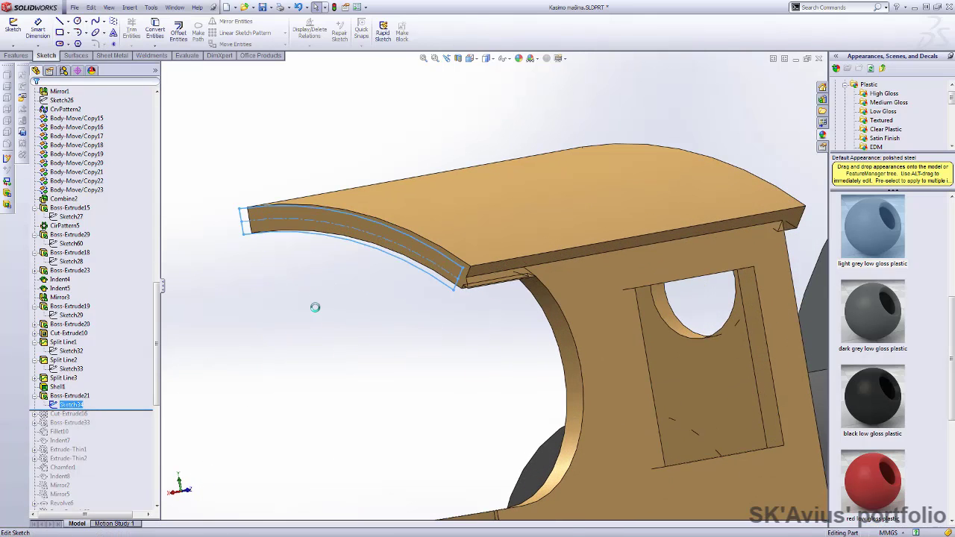
mouse_move(332, 331)
middle_down()
mouse_move(311, 335)
mouse_move(448, 304)
mouse_move(482, 214)
middle_up()
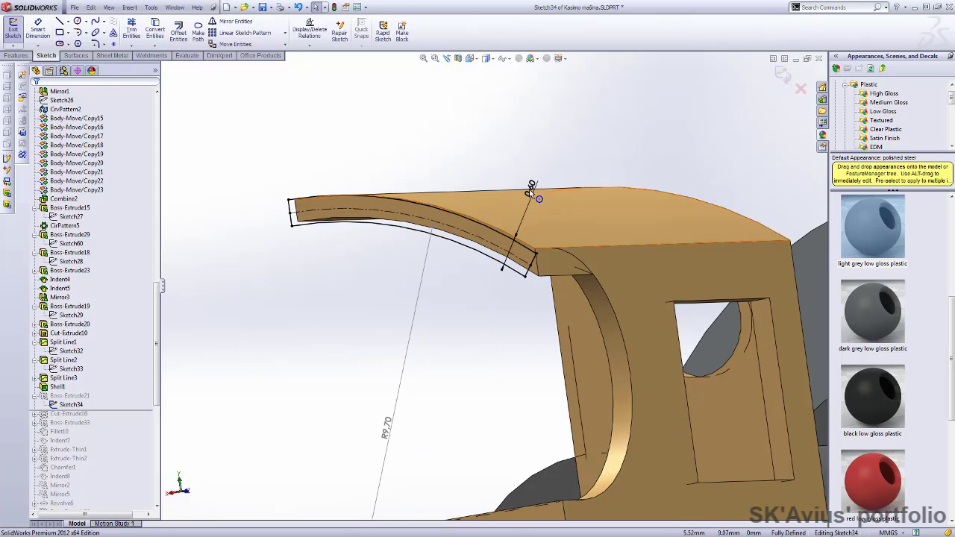
drag(531, 188, 480, 147)
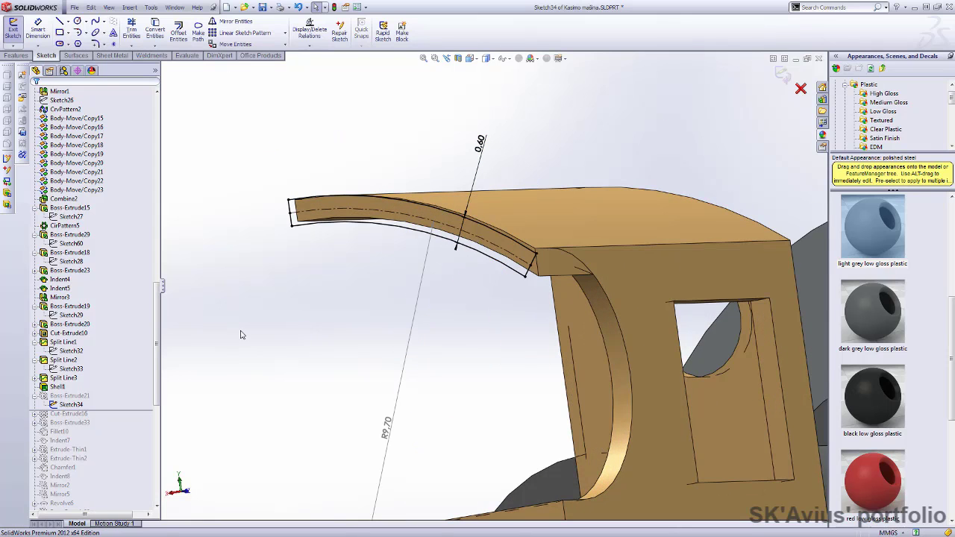
mouse_move(240, 335)
middle_down()
mouse_move(267, 335)
mouse_move(326, 268)
mouse_move(156, 392)
middle_up()
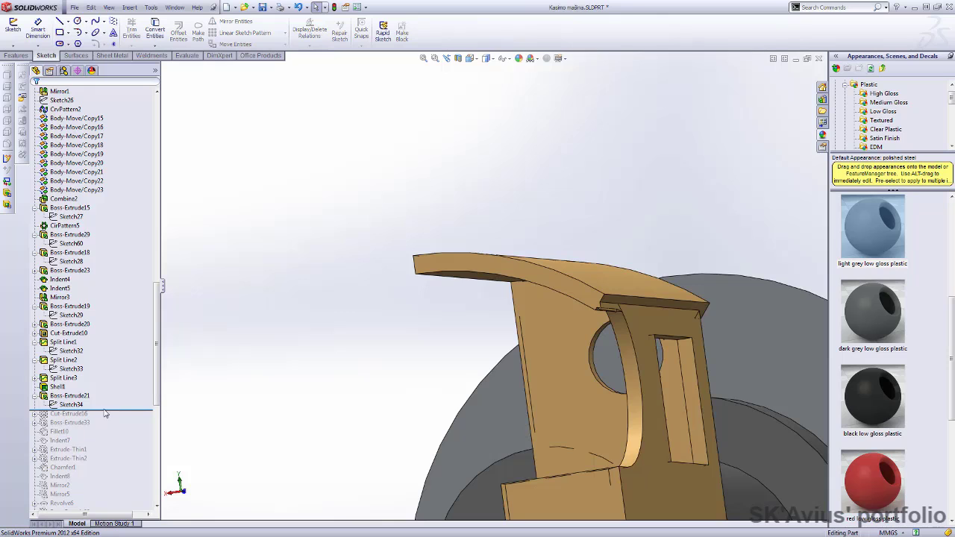
mouse_move(360, 350)
middle_down()
mouse_move(269, 349)
mouse_move(269, 315)
middle_up()
Review Boss-Extrude21's roof extrusion settings and confirm them unchanged
click(72, 396)
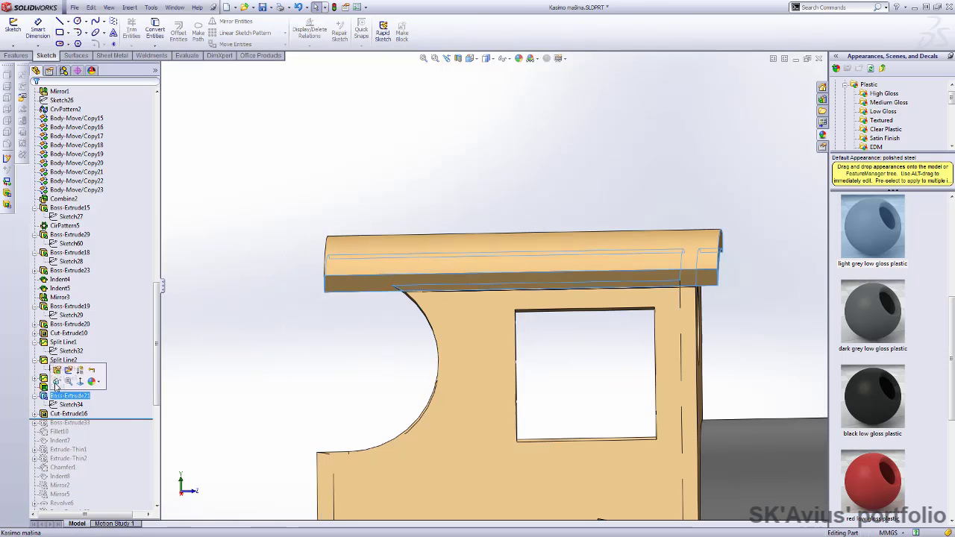
click(57, 378)
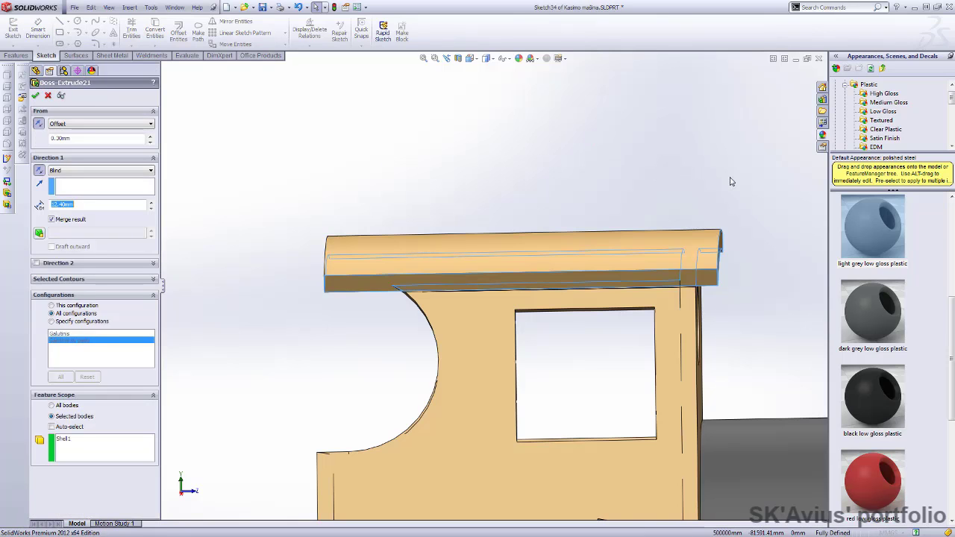
middle_drag(697, 180, 687, 160)
scroll(534, 257, down, 3)
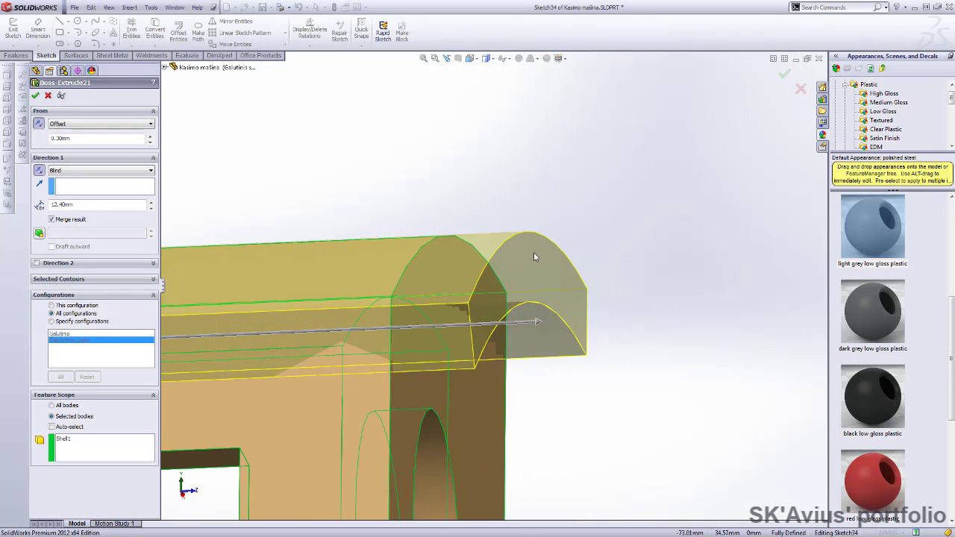
scroll(533, 257, up, 3)
middle_drag(484, 190, 273, 250)
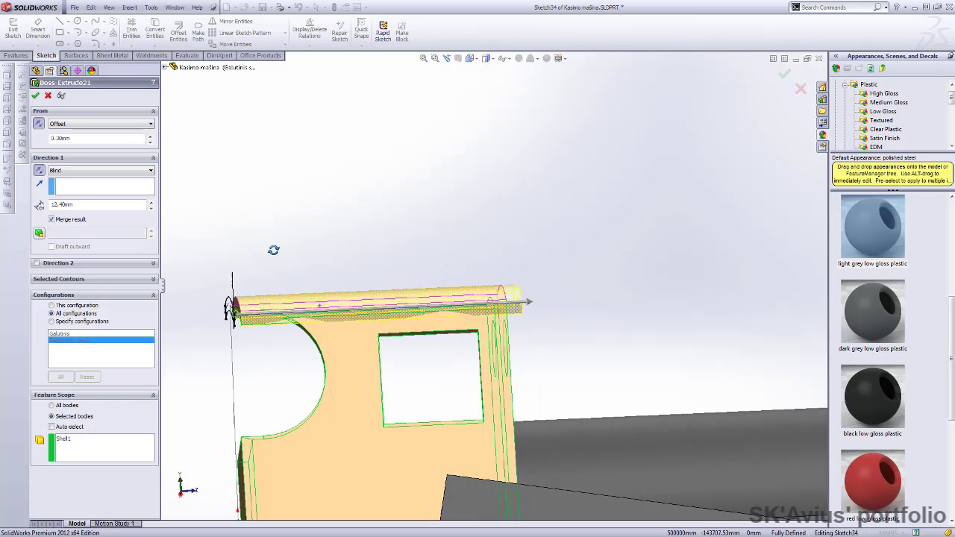
key(Return)
mouse_move(247, 171)
middle_down()
mouse_move(184, 258)
mouse_move(202, 299)
middle_up()
Roll forward past Boss-Extrude33 and reveal its Sketch67
drag(122, 426, 122, 426)
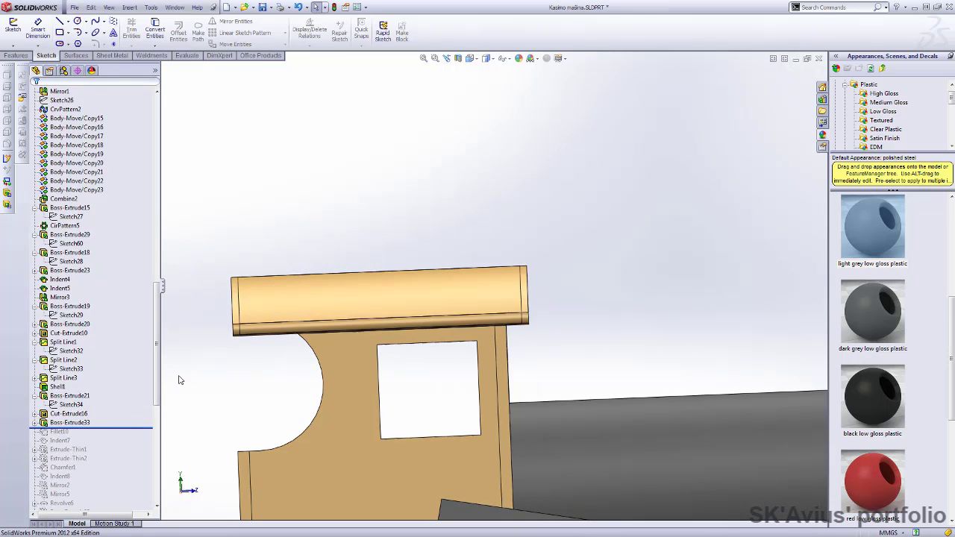
mouse_move(179, 379)
middle_down()
mouse_move(217, 376)
mouse_move(388, 299)
middle_up()
scroll(166, 399, down, 3)
click(35, 422)
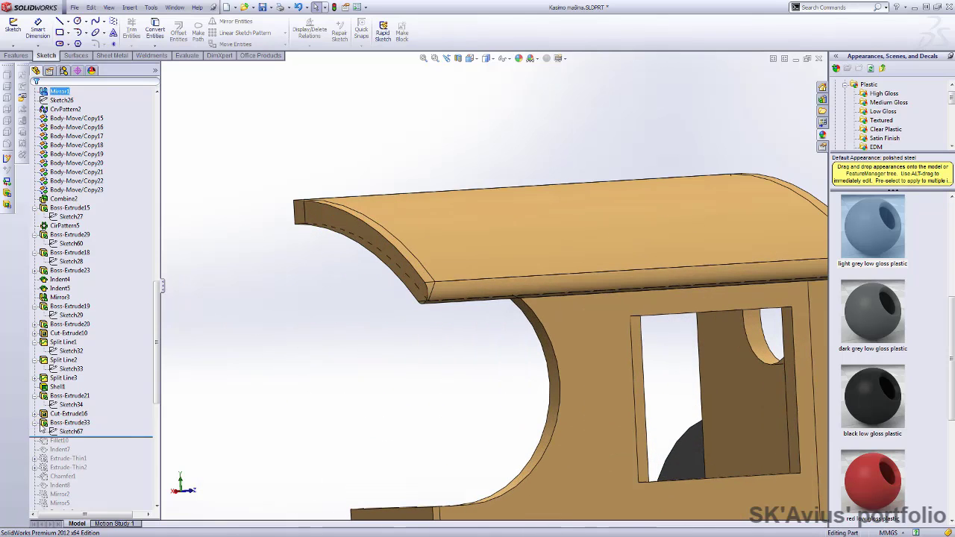
click(71, 432)
mouse_move(465, 219)
middle_down()
mouse_move(572, 214)
mouse_move(309, 227)
middle_up()
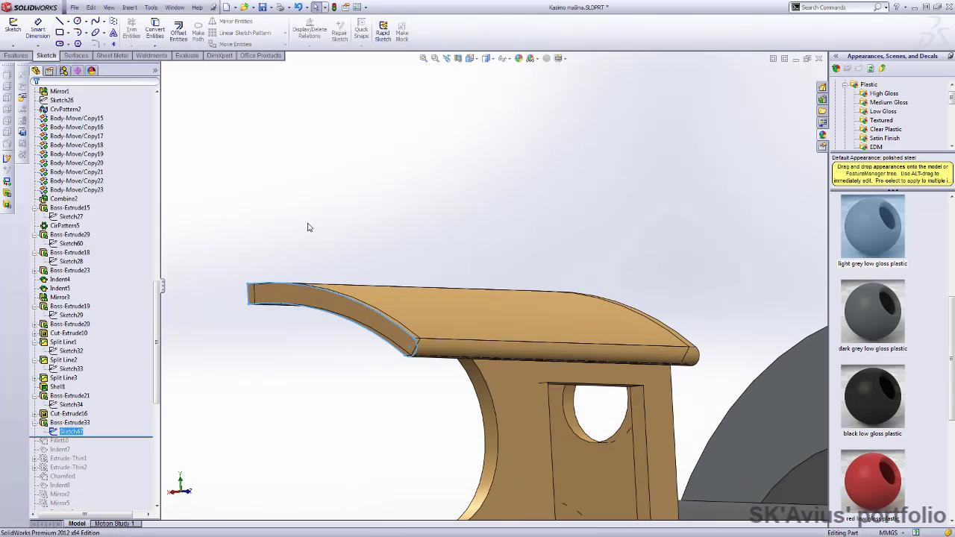
Inspect Boss-Extrude33's 0.30 mm offset-from-surface roof cap settings
click(59, 423)
click(56, 403)
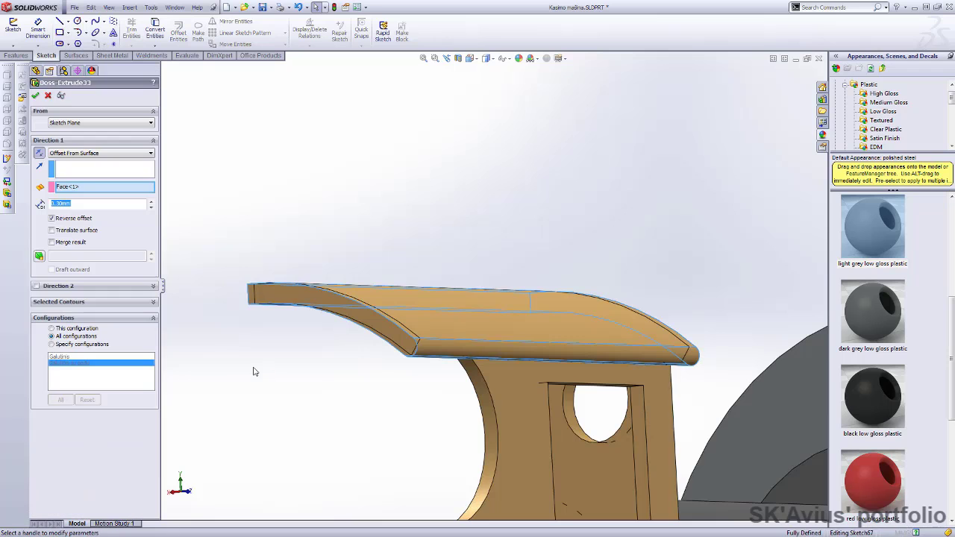
mouse_move(341, 358)
middle_down()
mouse_move(298, 326)
mouse_move(245, 337)
mouse_move(306, 376)
mouse_move(311, 390)
mouse_move(674, 211)
mouse_move(687, 385)
mouse_move(657, 379)
mouse_move(477, 269)
mouse_move(356, 174)
mouse_move(439, 185)
mouse_move(510, 371)
middle_up()
scroll(510, 372, up, 5)
middle_drag(420, 316, 399, 253)
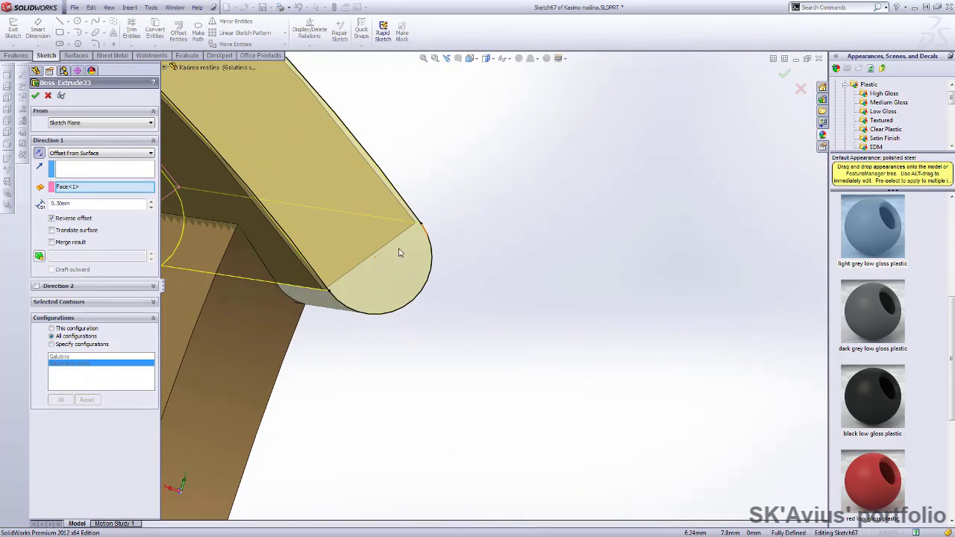
scroll(539, 259, down, 5)
mouse_move(539, 259)
middle_down()
mouse_move(559, 209)
mouse_move(523, 224)
middle_up()
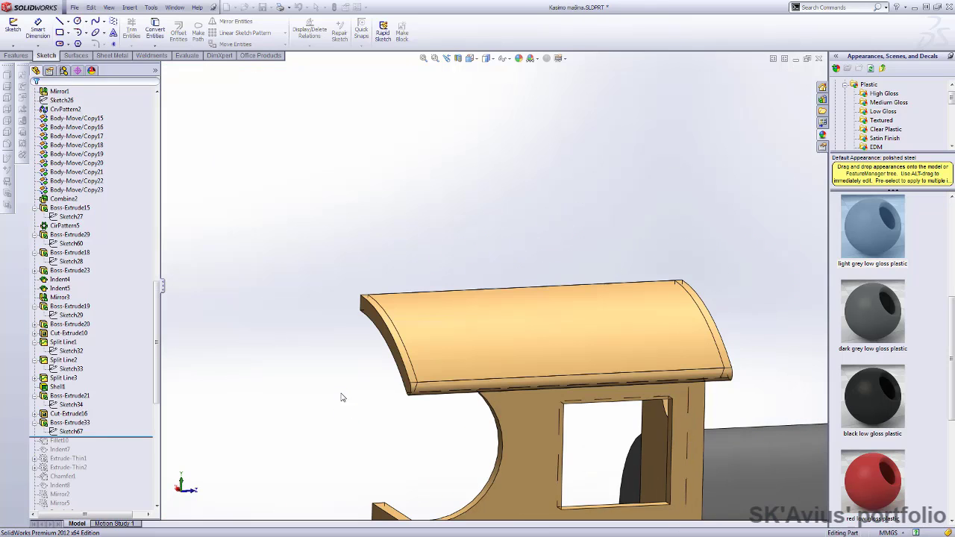
Confirm Fillet10, rounding the roof cap's two curved end edges at 0.30 mm
drag(53, 441, 52, 448)
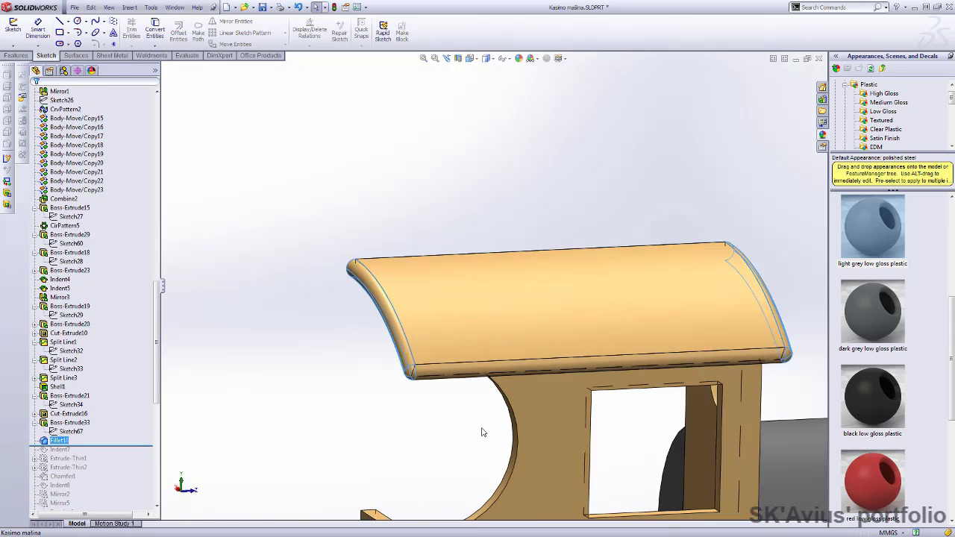
mouse_move(486, 433)
middle_down()
mouse_move(330, 386)
mouse_move(289, 340)
mouse_move(217, 169)
middle_up()
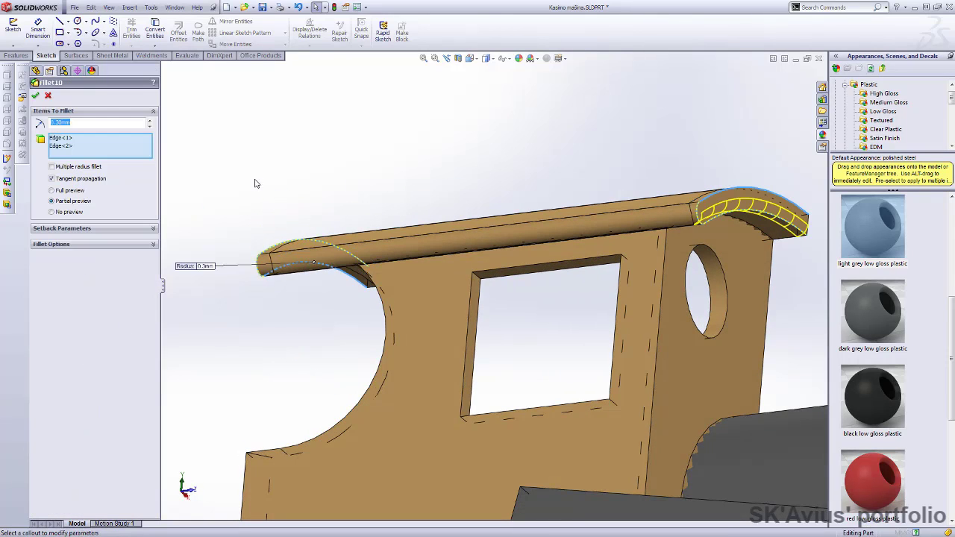
click(35, 95)
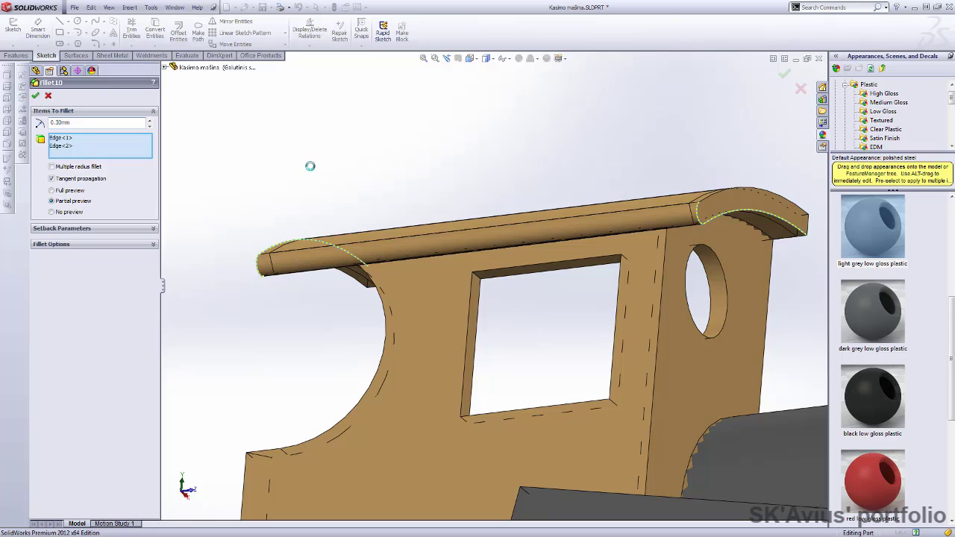
Restore Indent7 on the roof, then view the Cut-Extrude16 body alone
drag(107, 446, 107, 455)
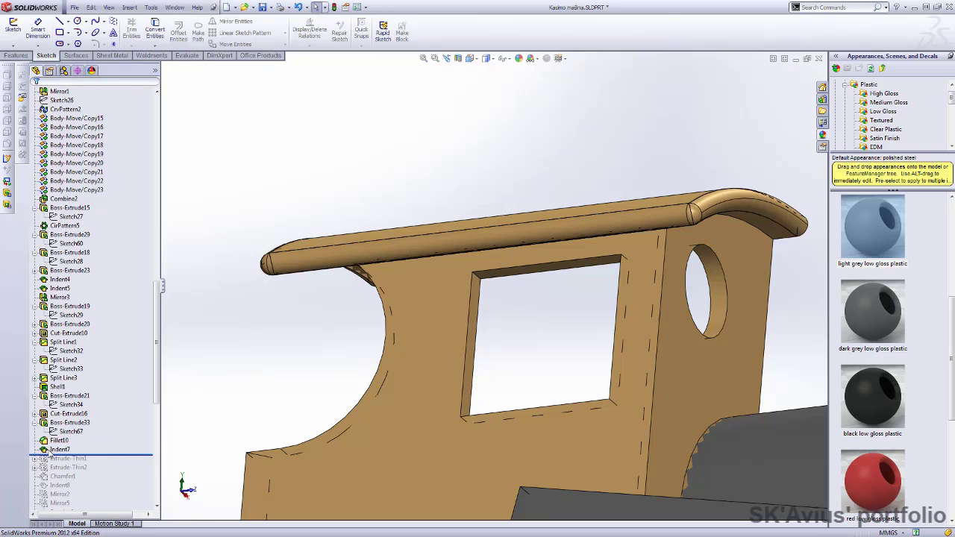
click(60, 450)
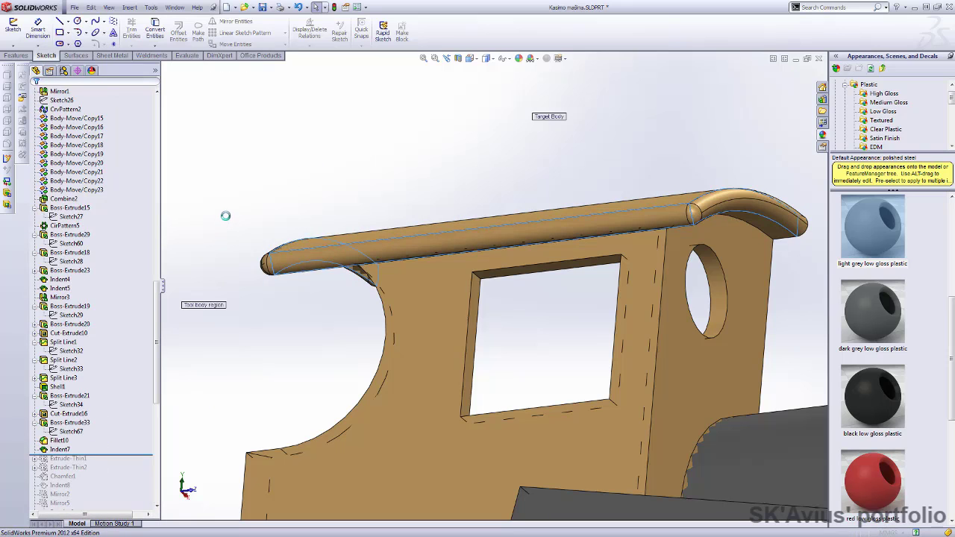
middle_drag(216, 244, 211, 284)
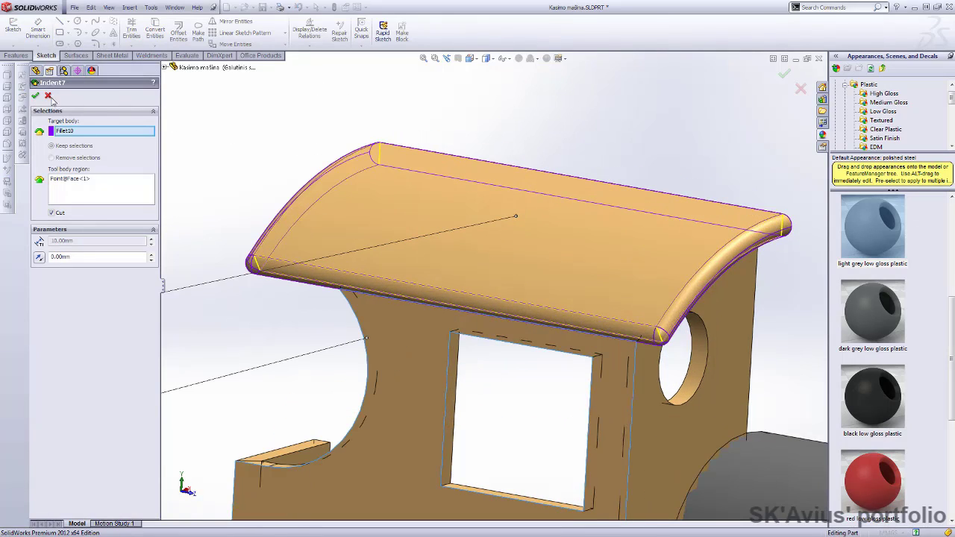
click(48, 96)
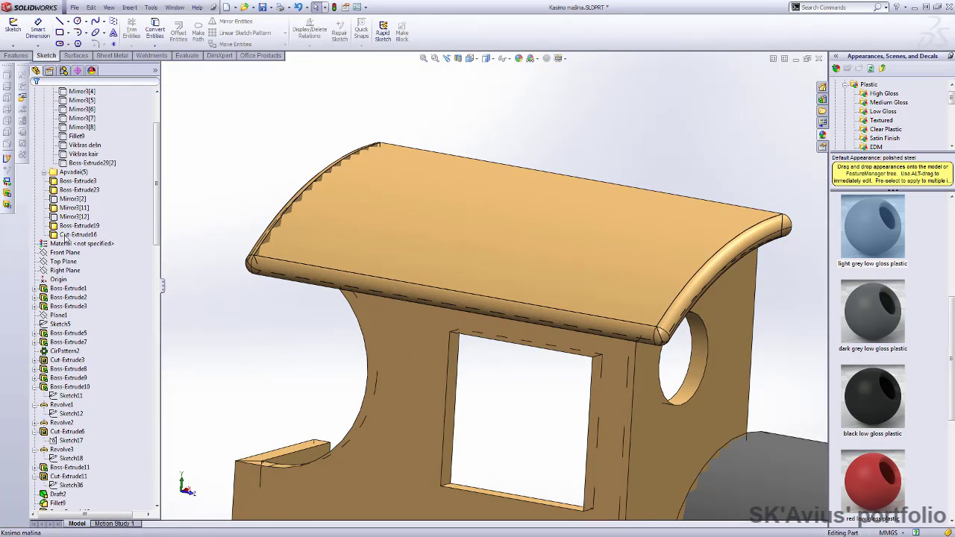
click(65, 237)
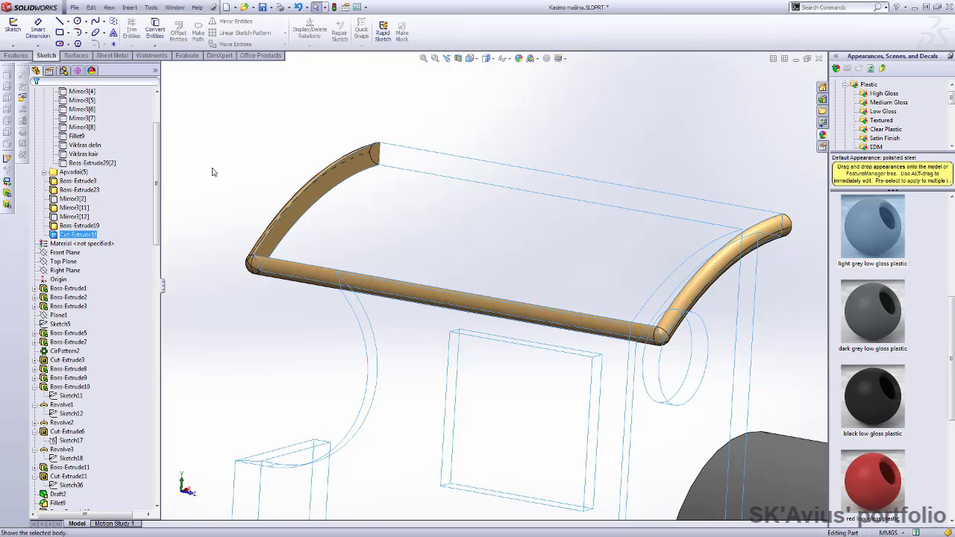
click(212, 172)
scroll(116, 326, down, 10)
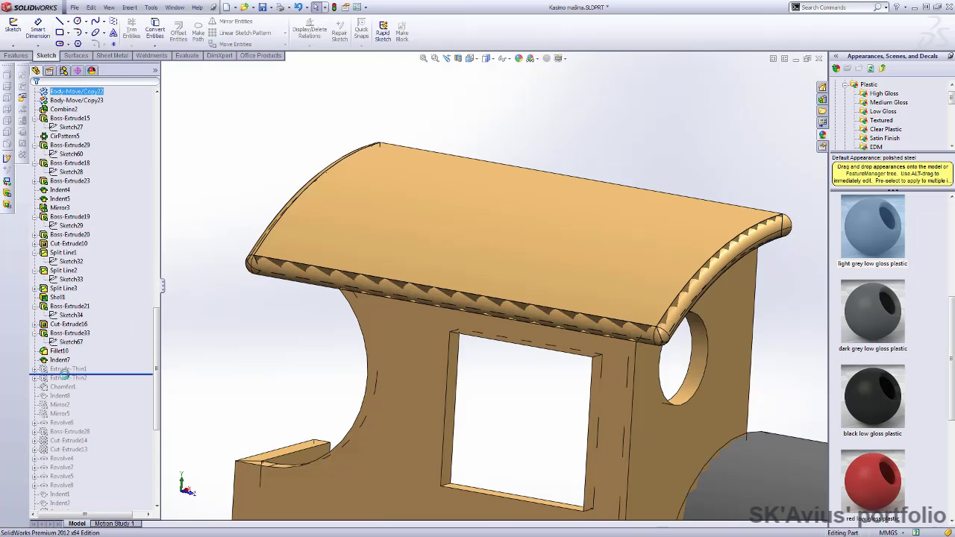
Roll forward past Extrude-Thin1 to rebuild the gold cab window frame
drag(66, 373, 66, 376)
click(67, 369)
scroll(497, 348, up, 3)
scroll(492, 327, down, 4)
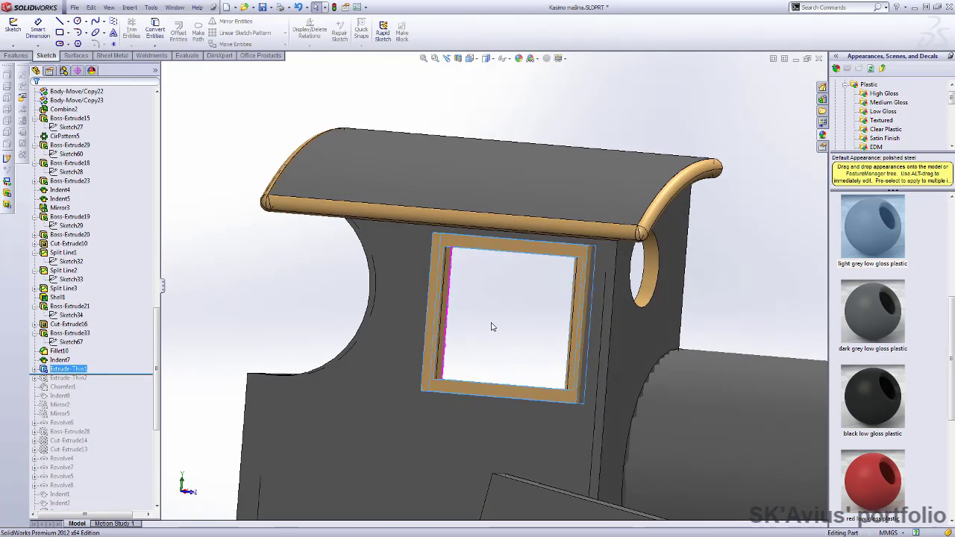
click(492, 326)
scroll(497, 323, down, 3)
Review the Extrude-Thin1 frame settings and its depth from the left view
click(65, 368)
click(74, 350)
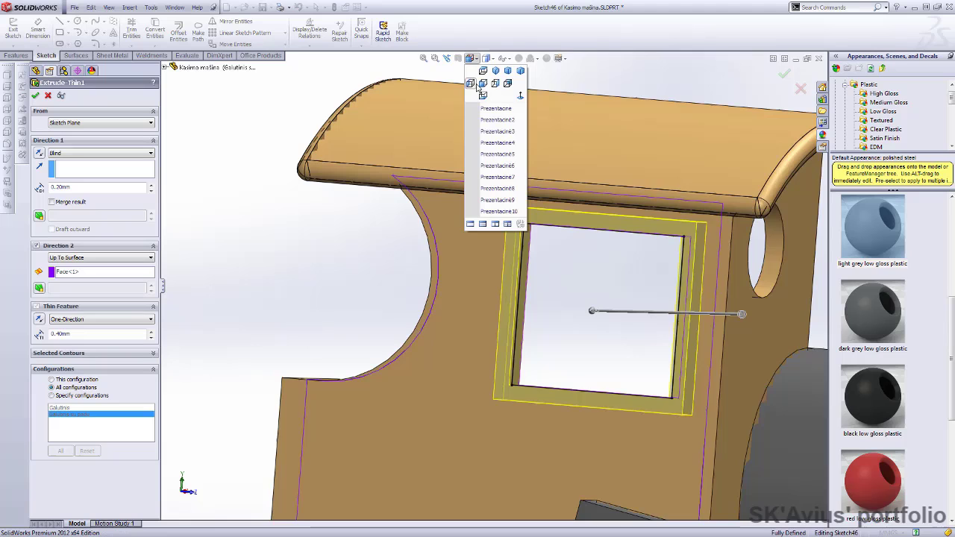
click(470, 82)
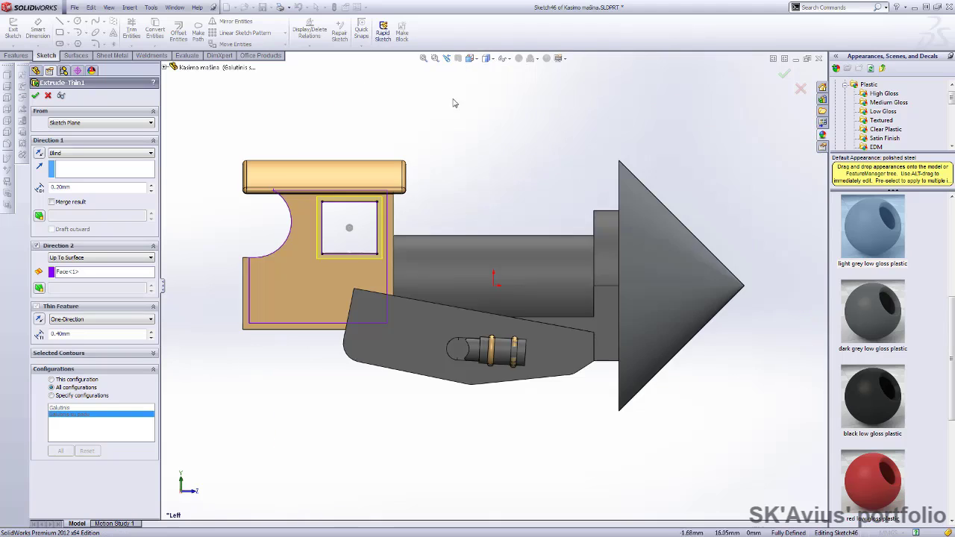
scroll(440, 246, down, 3)
scroll(426, 245, down, 3)
scroll(457, 267, down, 2)
middle_drag(457, 267, 448, 283)
click(49, 96)
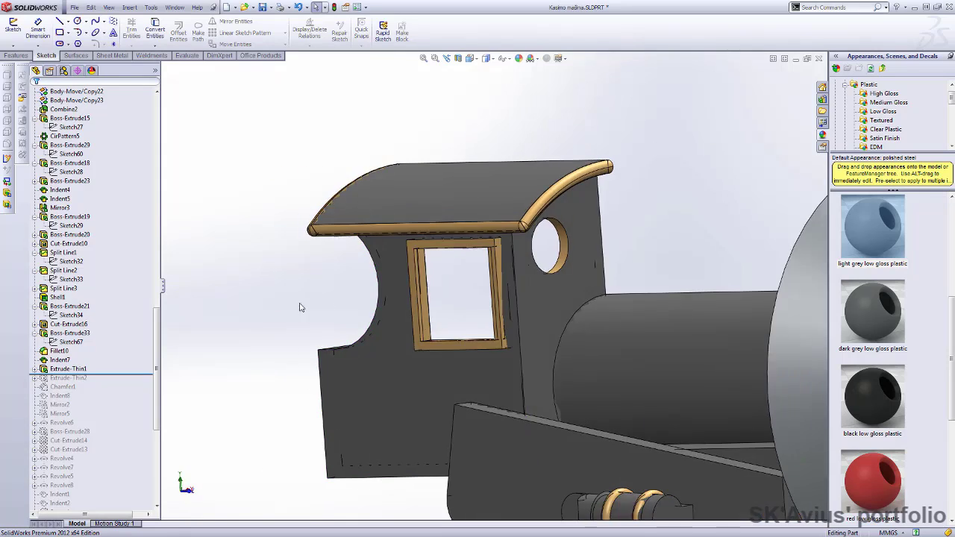
scroll(300, 308, down, 2)
mouse_move(331, 288)
middle_down()
mouse_move(429, 301)
mouse_move(273, 281)
mouse_move(322, 305)
middle_up()
scroll(323, 305, up, 2)
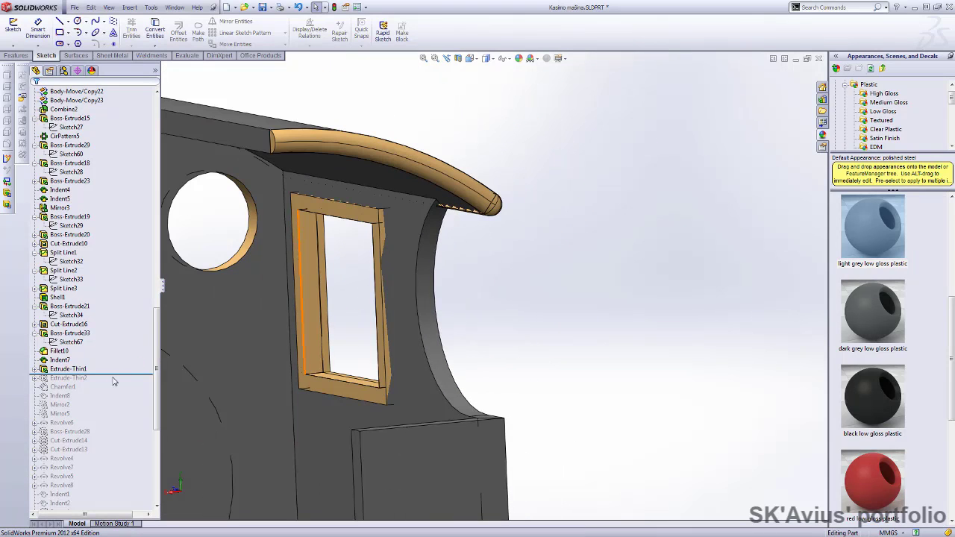
mouse_move(410, 370)
middle_down()
mouse_move(597, 256)
mouse_move(452, 150)
mouse_move(403, 246)
mouse_move(351, 314)
middle_up()
Keep Extrude-Thin2's two-pane inner frame thin wall on Mid-Plane and confirm
click(71, 378)
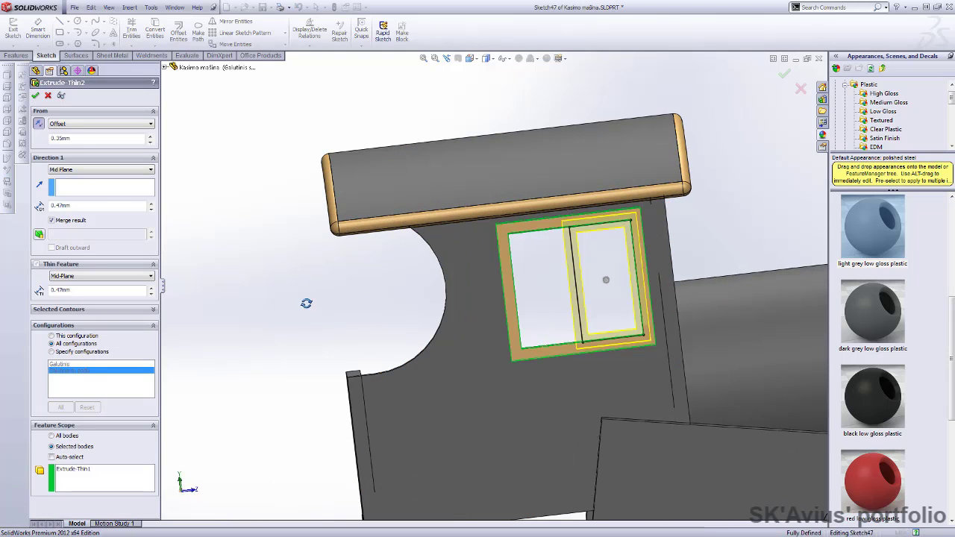
middle_drag(608, 277, 331, 313)
scroll(593, 268, down, 3)
mouse_move(593, 269)
middle_down()
mouse_move(532, 297)
mouse_move(482, 271)
middle_up()
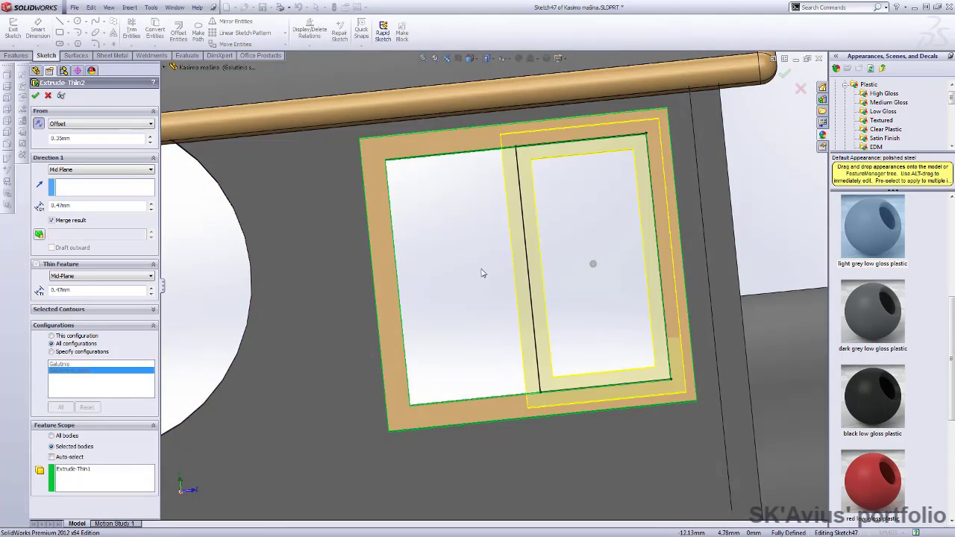
click(89, 276)
click(92, 291)
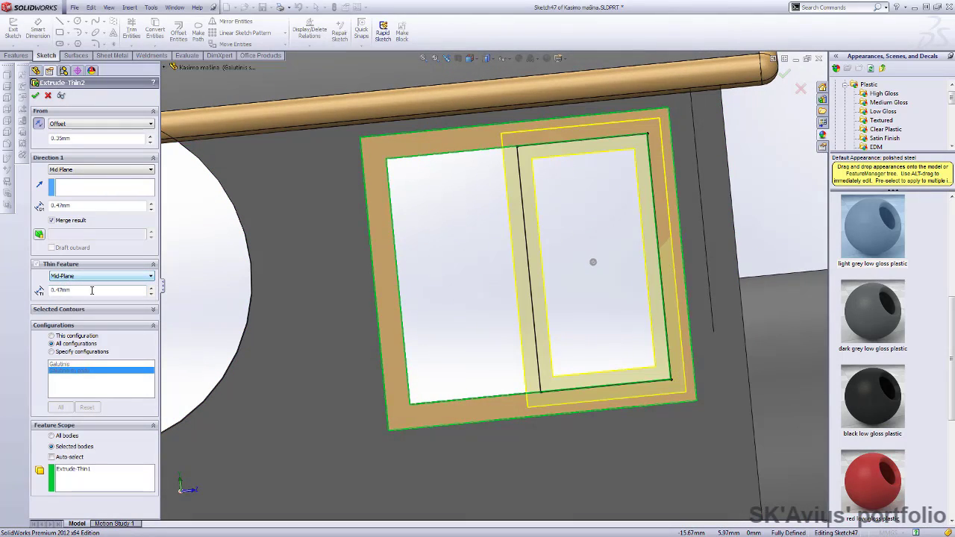
key(Return)
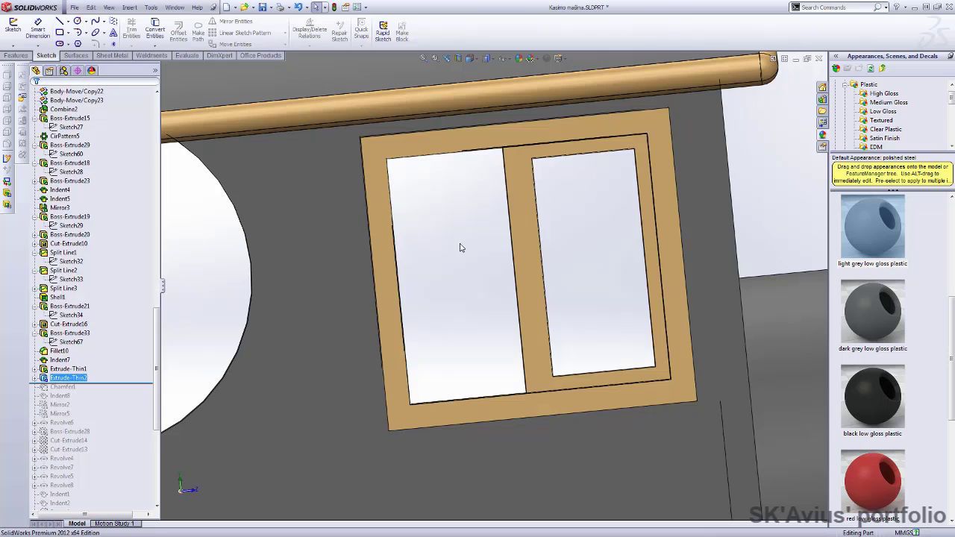
scroll(311, 293, up, 3)
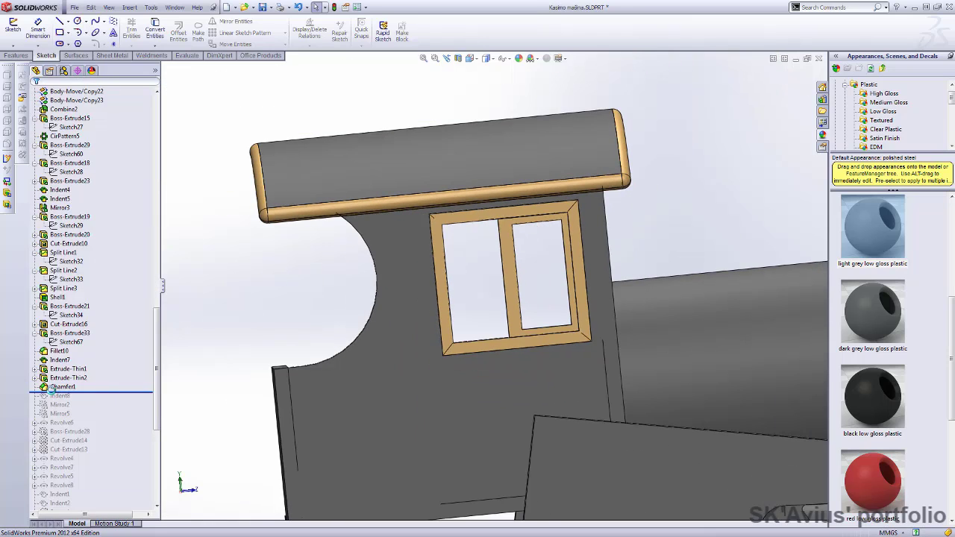
mouse_move(319, 302)
middle_down()
mouse_move(362, 299)
mouse_move(288, 309)
mouse_move(456, 316)
mouse_move(313, 321)
middle_up()
Review Chamfer1's 0.50/0.40 mm frame edges and select Top Plane as the section plane
click(63, 386)
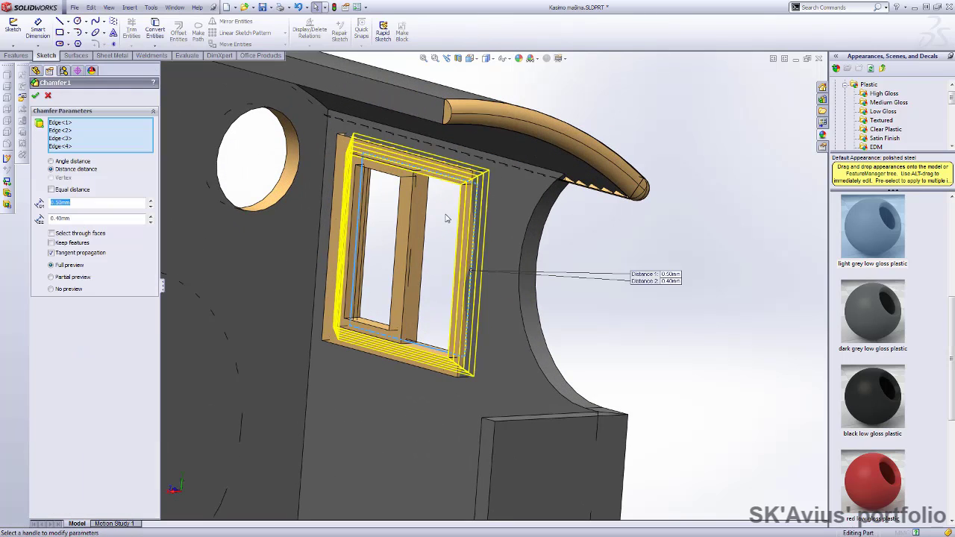
middle_drag(448, 214, 456, 239)
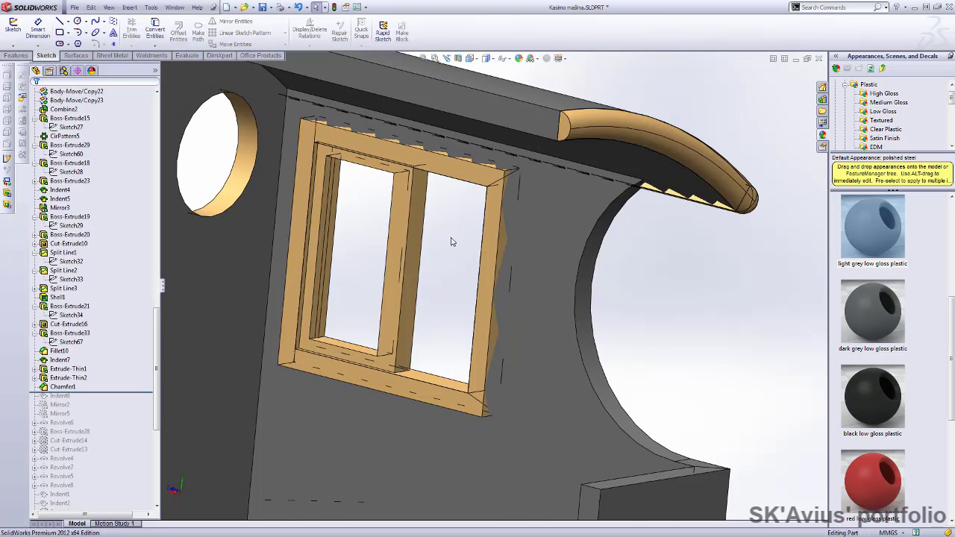
middle_drag(450, 241, 465, 117)
scroll(465, 117, up, 2)
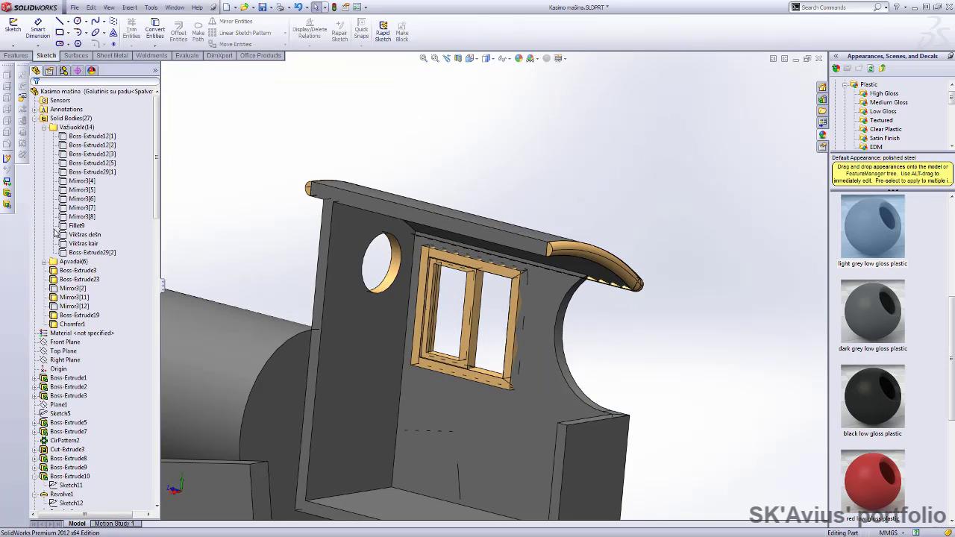
click(63, 351)
Section the part at Top Plane offset 4.00 mm to inspect the window frame cut
click(458, 59)
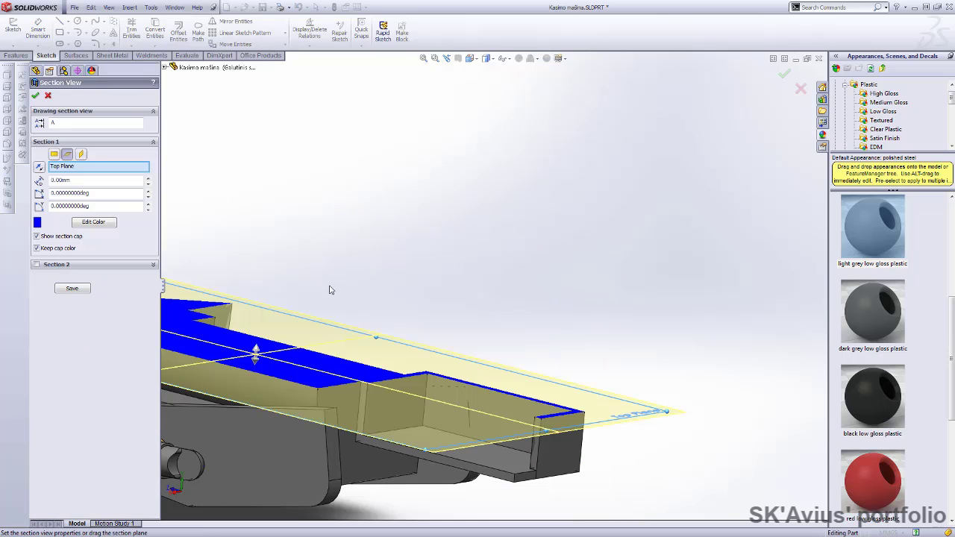
drag(256, 356, 261, 283)
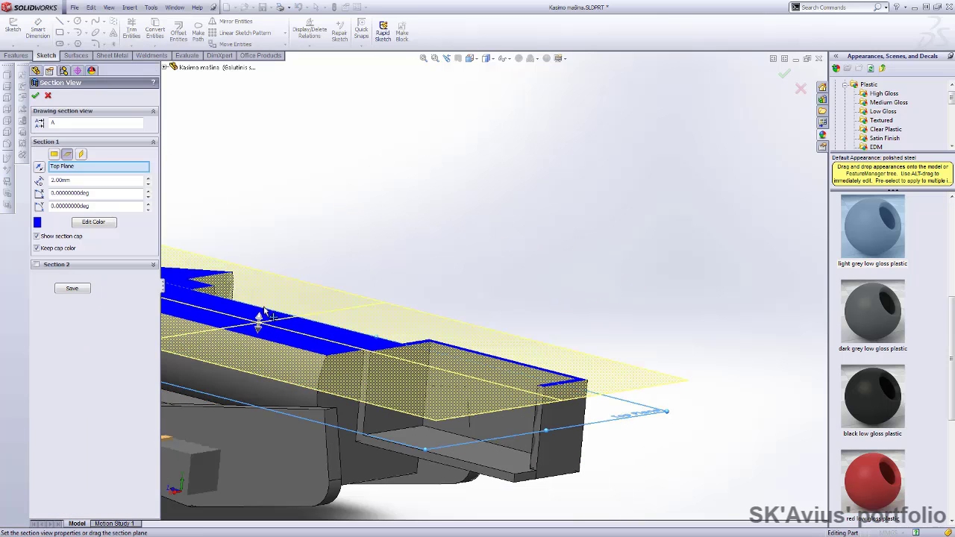
click(35, 96)
mouse_move(680, 276)
middle_down()
mouse_move(648, 331)
mouse_move(493, 273)
mouse_move(482, 283)
middle_up()
scroll(511, 418, down, 2)
scroll(107, 380, down, 5)
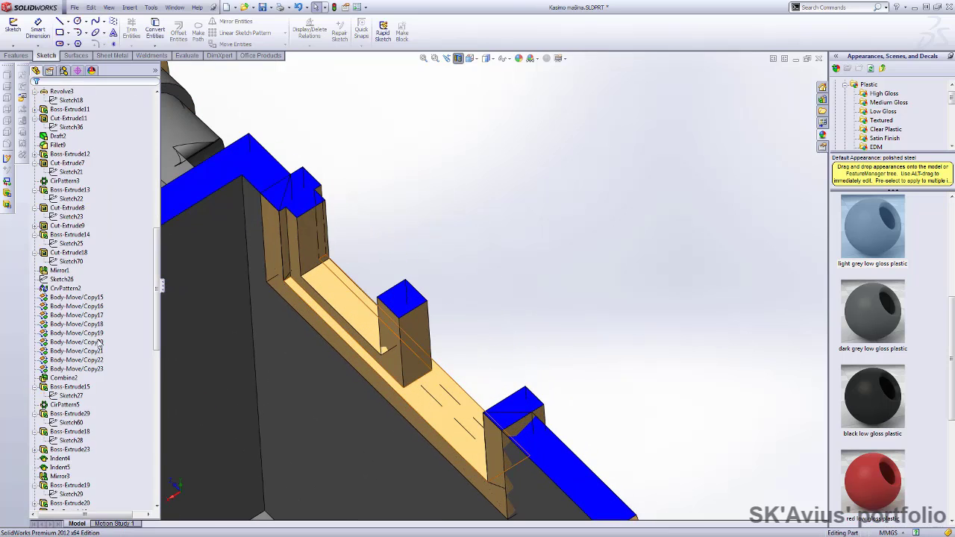
scroll(106, 373, down, 5)
Check Chamfer1's distances, apply Indent8 to the Extrude-Thin2 frame, and remove the section
click(63, 324)
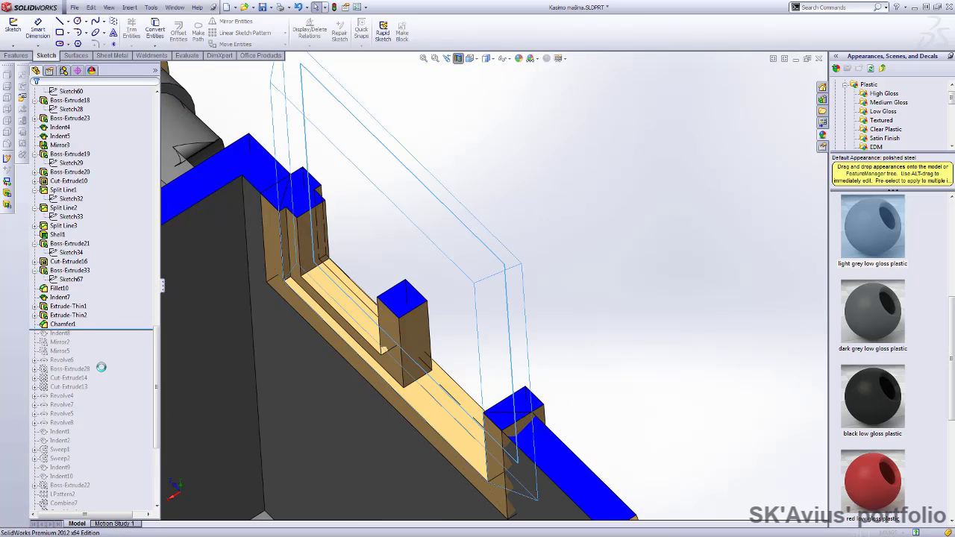
click(81, 202)
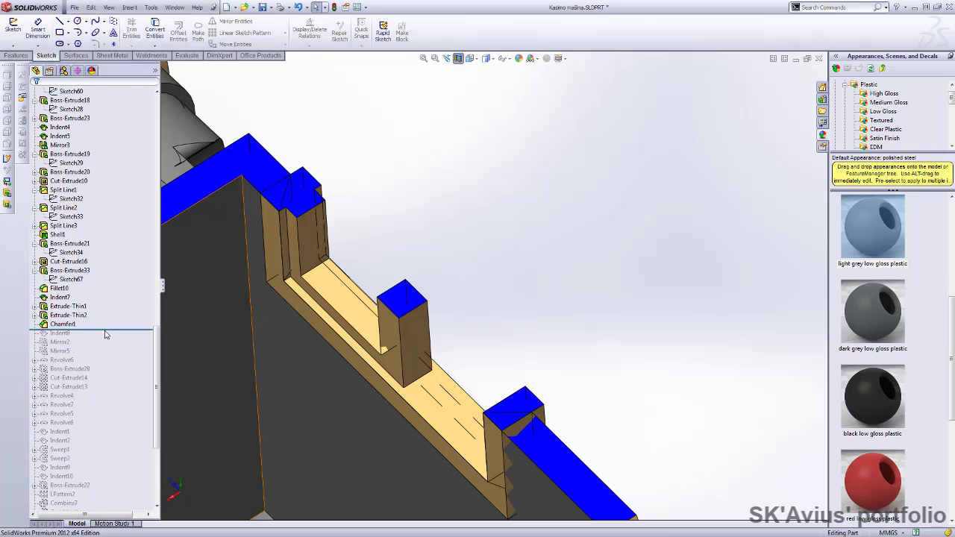
click(60, 333)
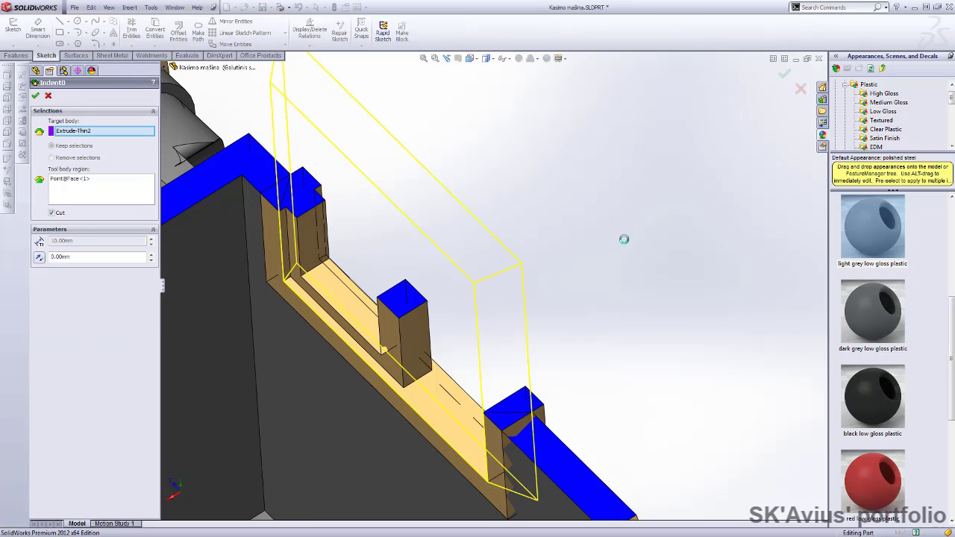
key(Return)
click(446, 58)
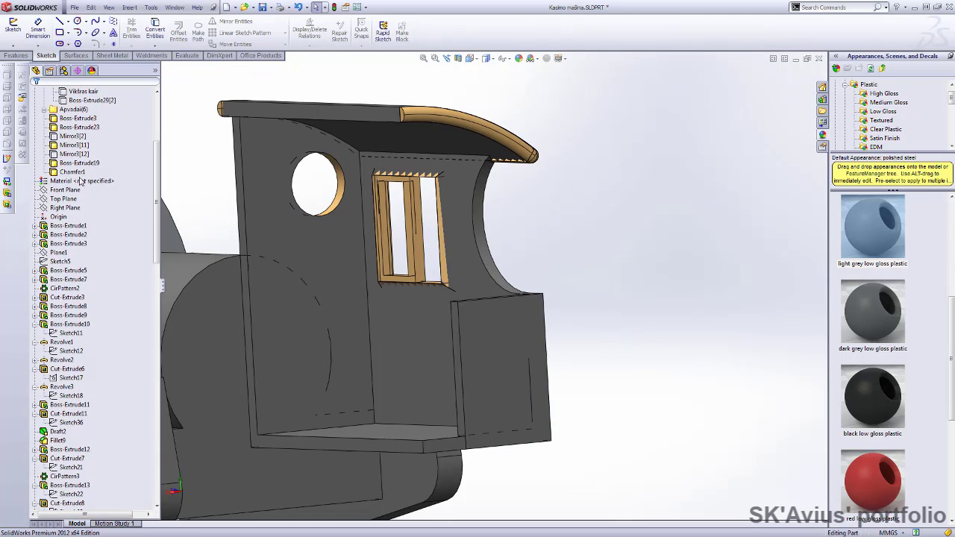
Hide and re-show the Boss-Extrude19 cab body to inspect behind it
click(78, 163)
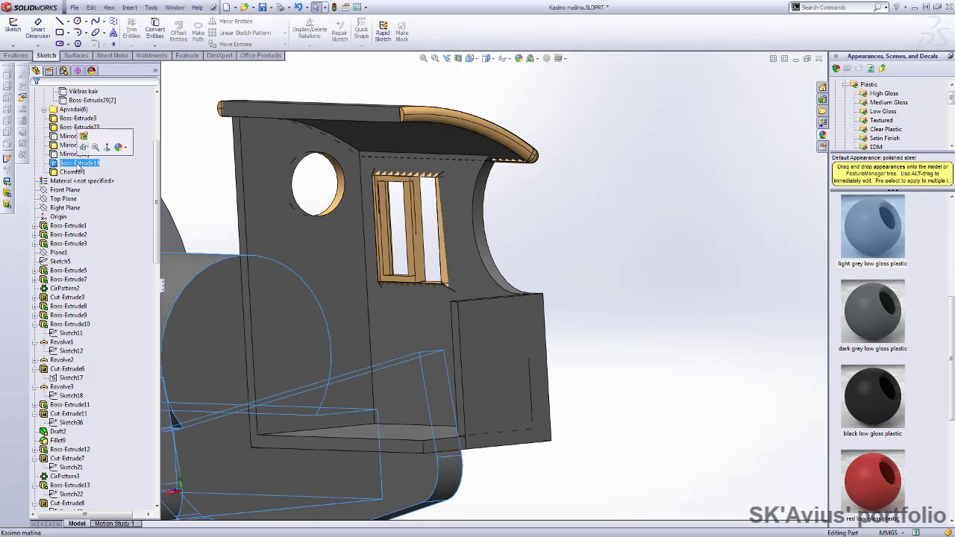
click(78, 163)
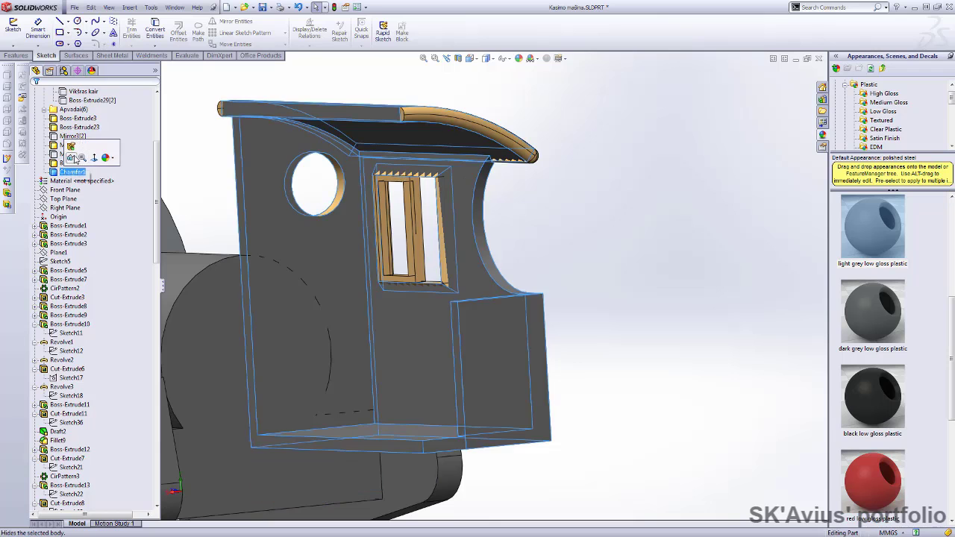
click(90, 149)
click(75, 163)
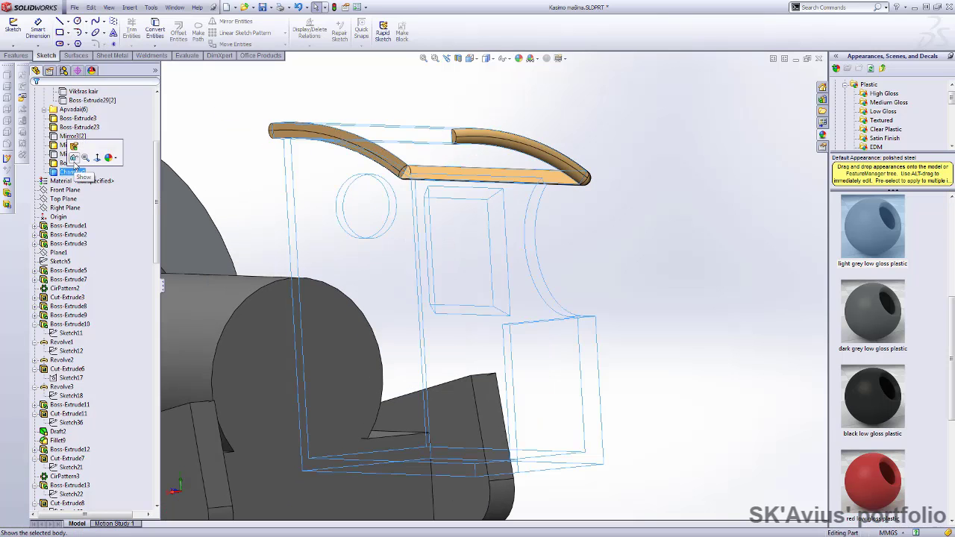
click(79, 146)
Select Indent8 and orbit to a front three-quarter view of the cab
scroll(103, 258, down, 10)
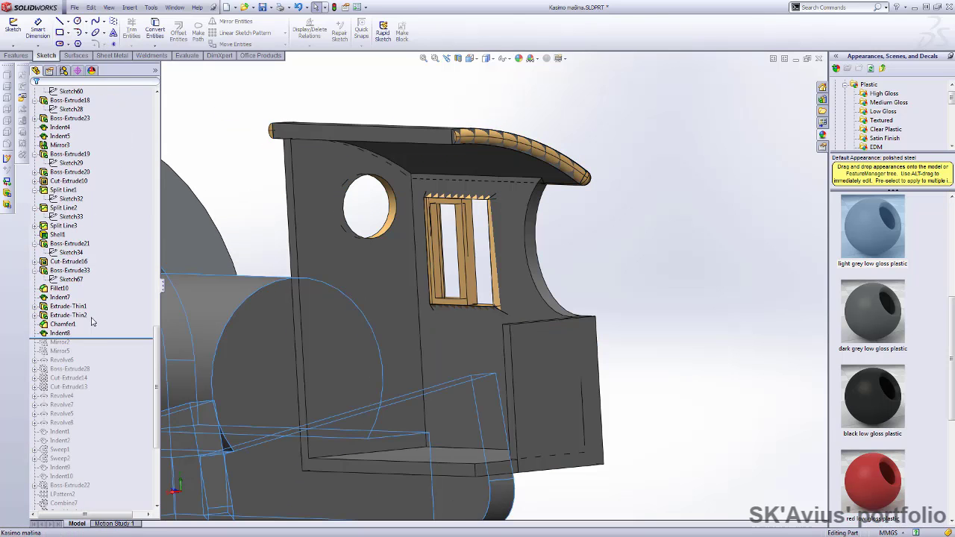
click(59, 333)
mouse_move(478, 320)
middle_down()
mouse_move(674, 333)
mouse_move(542, 290)
mouse_move(309, 335)
middle_up()
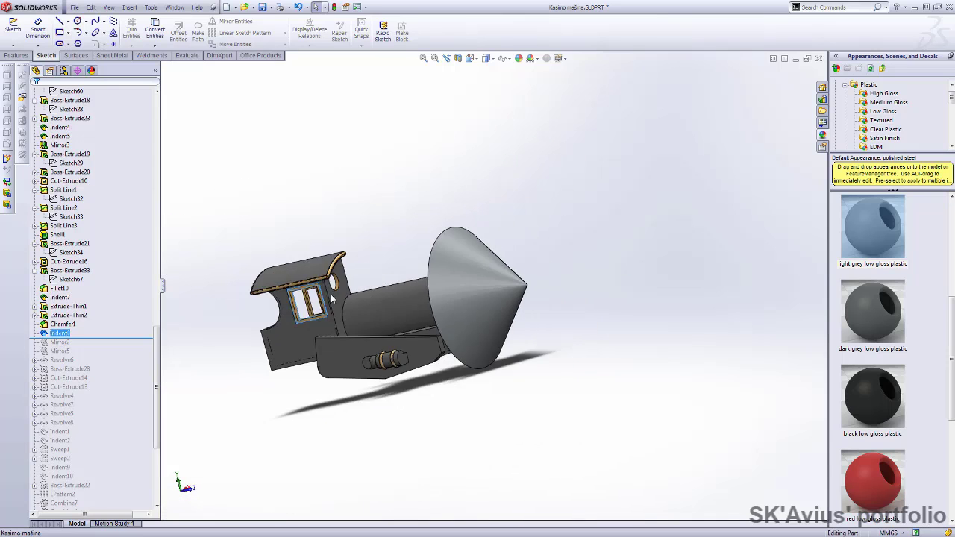
scroll(309, 336, up, 5)
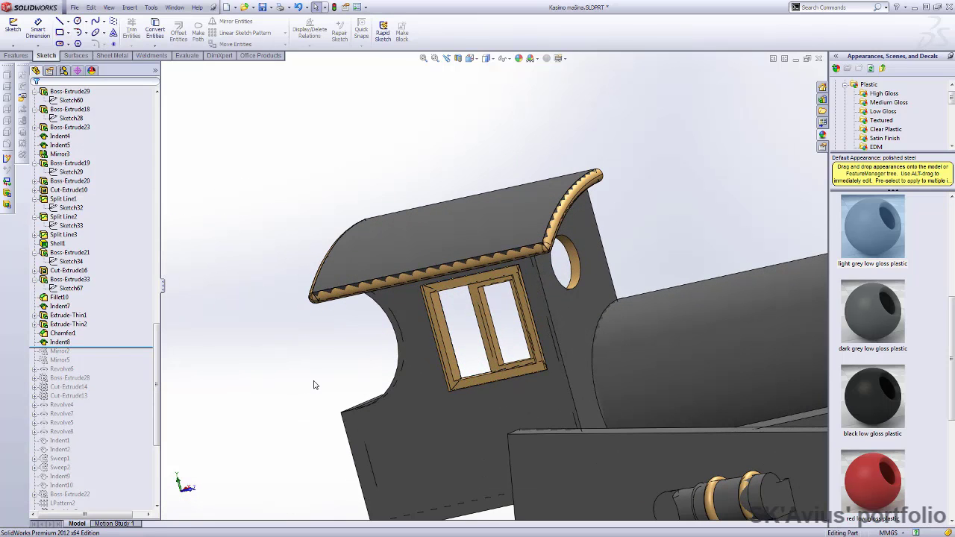
scroll(302, 373, up, 2)
scroll(279, 329, down, 3)
mouse_move(279, 328)
middle_down()
mouse_move(261, 335)
mouse_move(298, 318)
mouse_move(242, 335)
middle_up()
Review Mirror2's Right Plane mirror settings and confirm them
scroll(243, 335, up, 2)
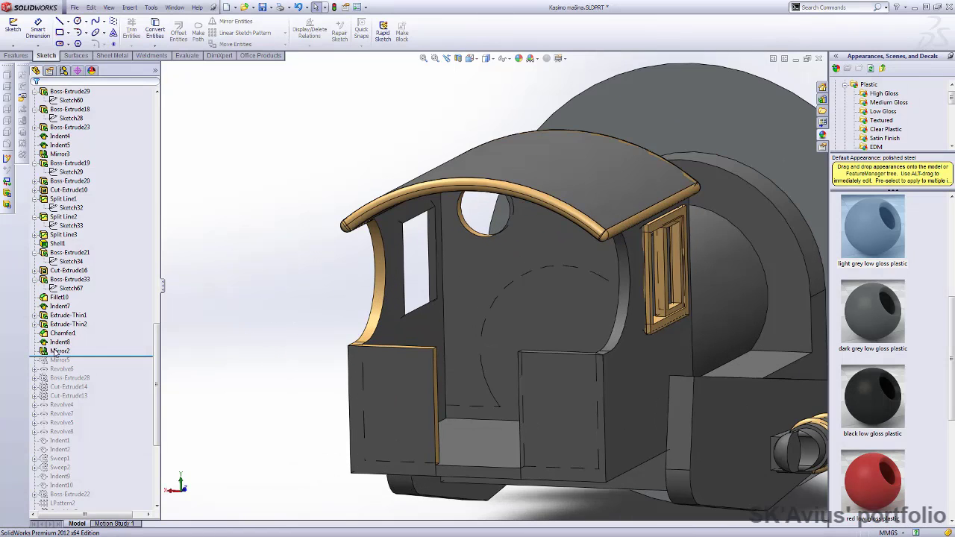
click(60, 351)
mouse_move(298, 258)
middle_down()
mouse_move(304, 203)
mouse_move(358, 159)
middle_up()
scroll(306, 147, up, 1)
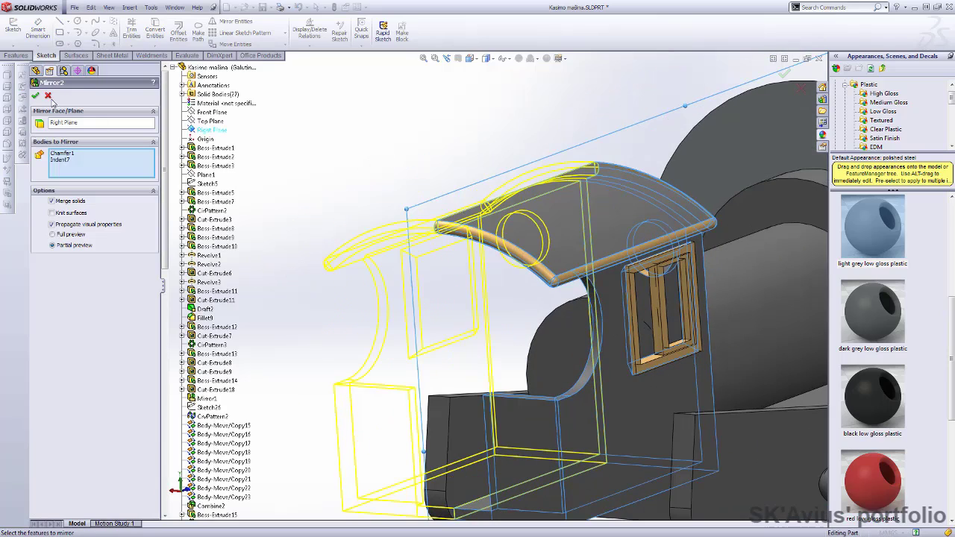
key(Return)
mouse_move(293, 279)
middle_down()
mouse_move(384, 276)
mouse_move(403, 287)
middle_up()
Hide the Mirror3[12] wheel body and roll the history forward past Mirror5
scroll(105, 343, up, 3)
scroll(105, 344, up, 4)
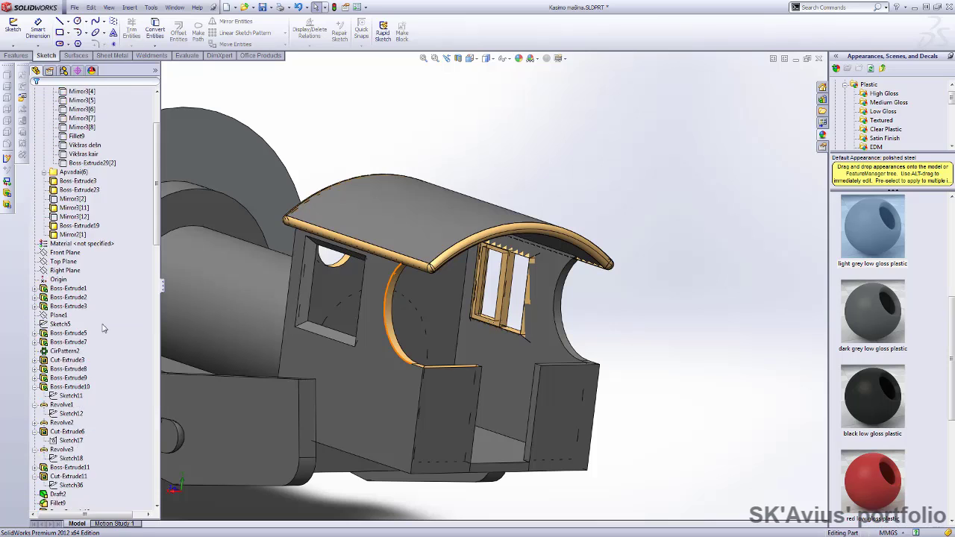
scroll(83, 313, up, 3)
click(66, 289)
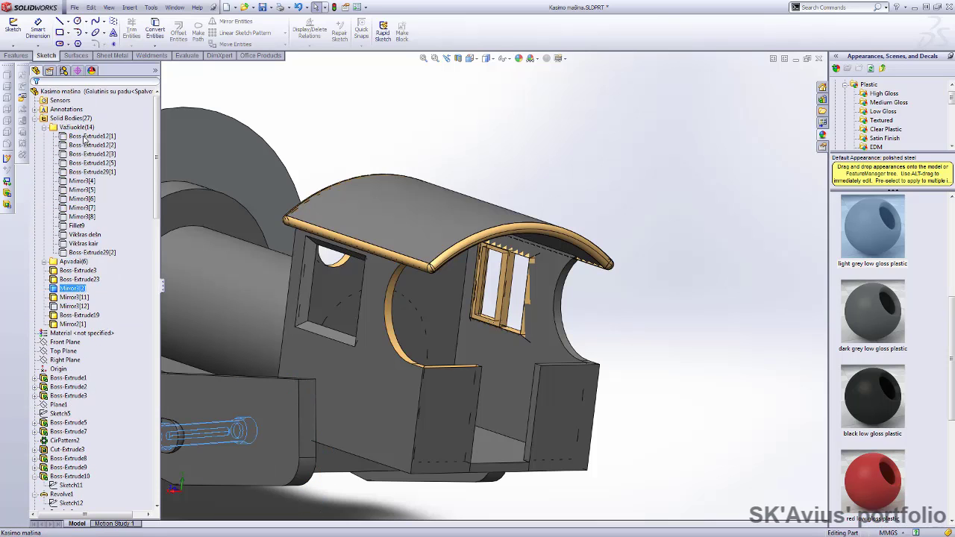
click(77, 127)
click(43, 127)
click(67, 180)
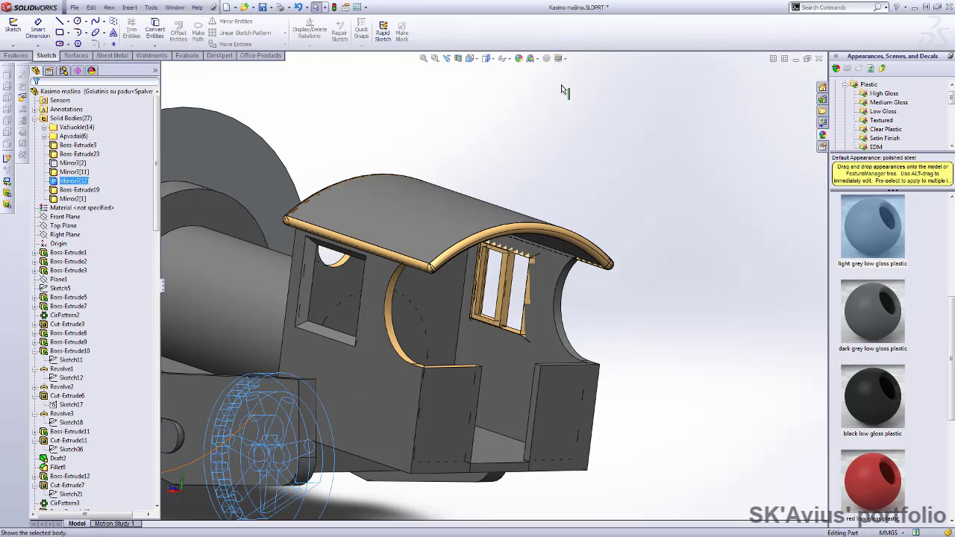
key(Tab)
scroll(90, 298, down, 10)
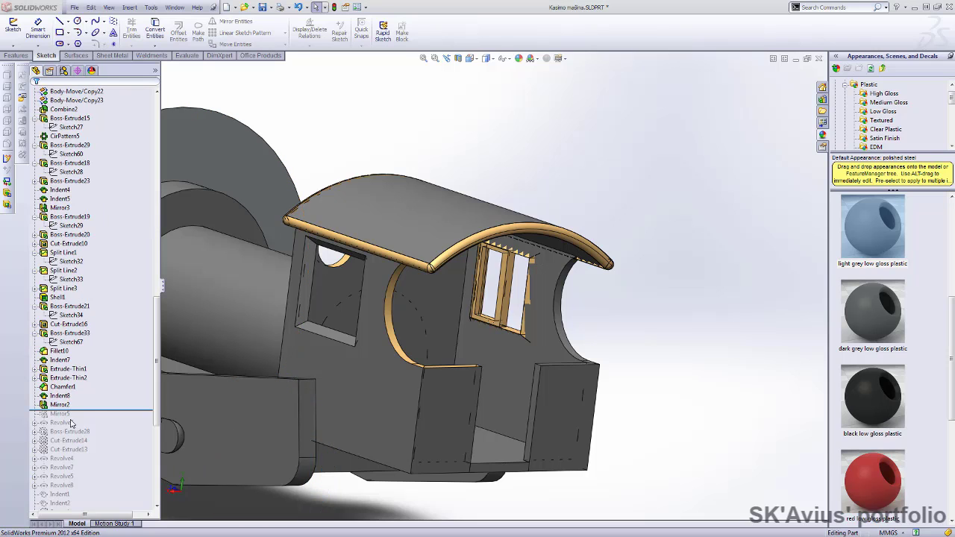
drag(72, 425, 88, 417)
Edit Mirror5 with Merge solids off so the mirrored window frame stays a separate body
click(60, 413)
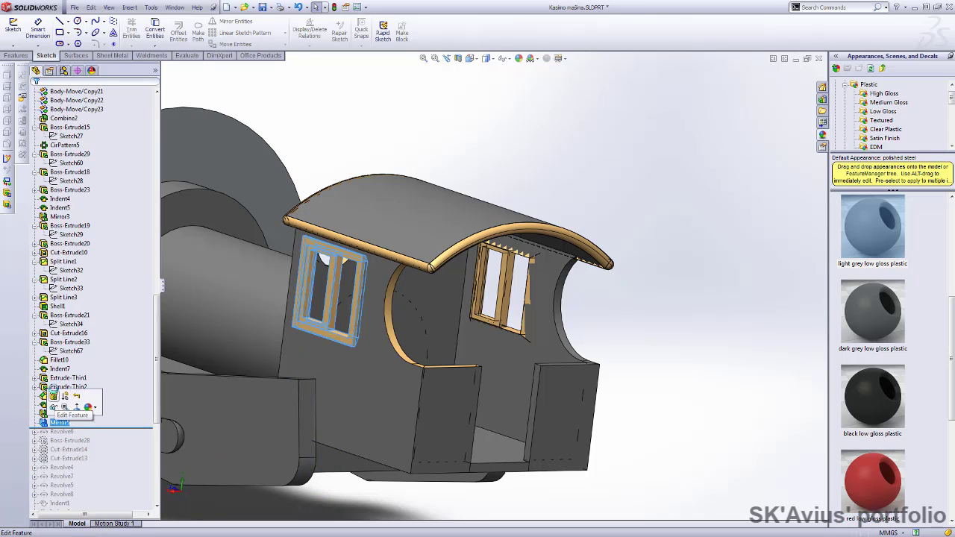
click(59, 423)
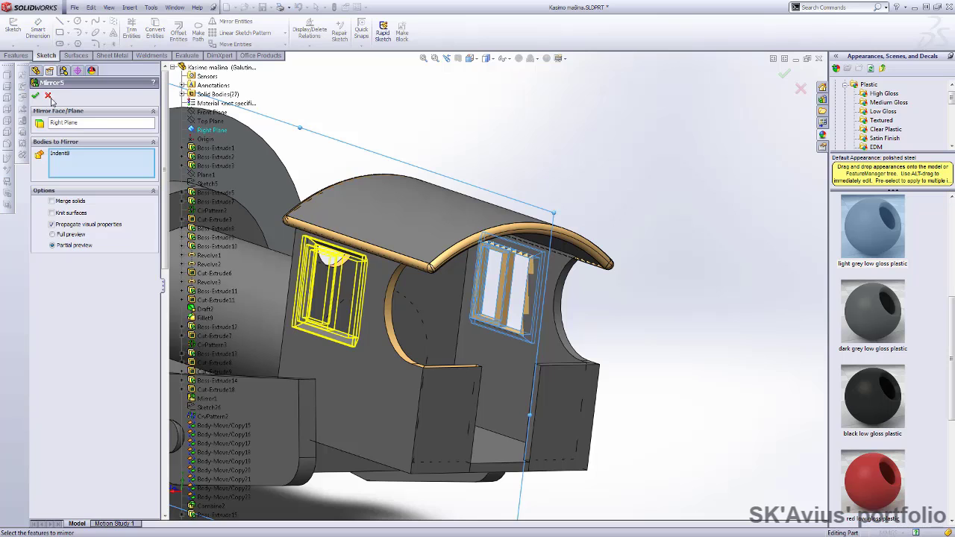
scroll(100, 177, up, 8)
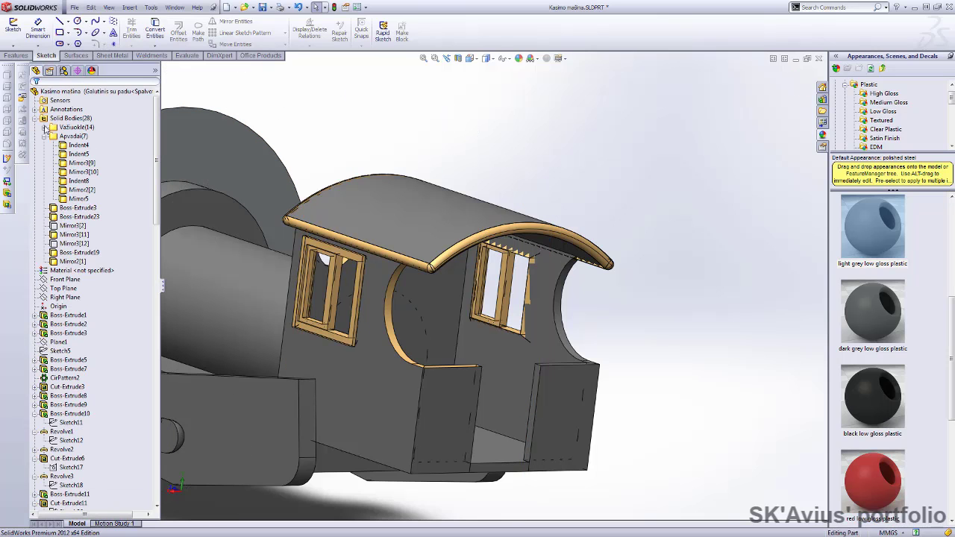
click(79, 198)
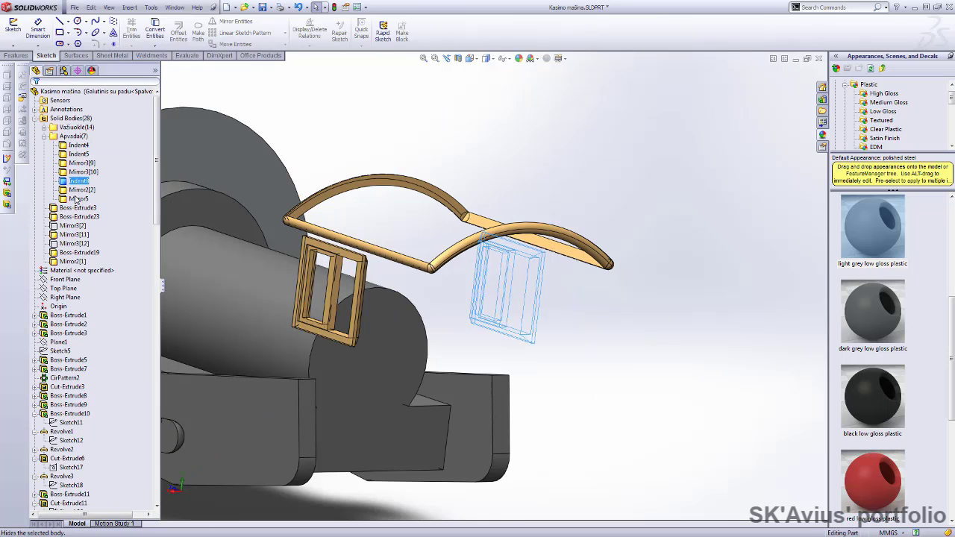
click(331, 122)
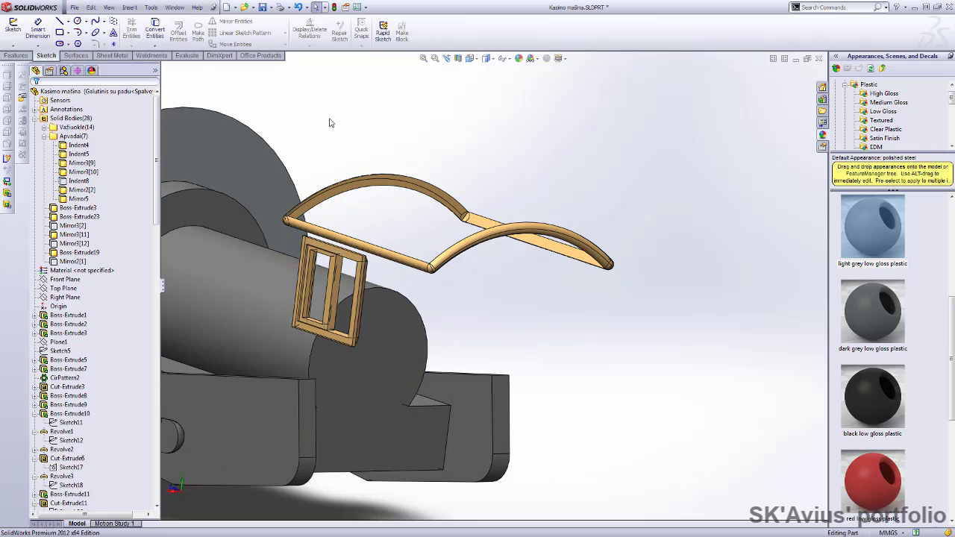
Show the hidden cab bodies and check the window frames on both cab sides
click(66, 263)
mouse_move(540, 155)
middle_down()
mouse_move(197, 199)
mouse_move(279, 220)
middle_up()
scroll(297, 359, down, 5)
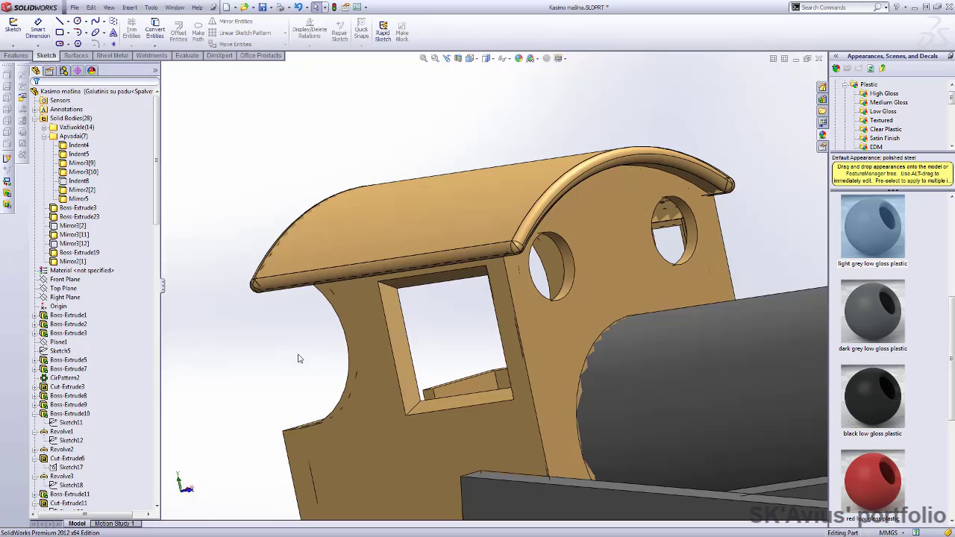
click(79, 183)
click(217, 163)
mouse_move(241, 164)
middle_down()
mouse_move(247, 258)
mouse_move(250, 244)
mouse_move(559, 170)
mouse_move(232, 268)
middle_up()
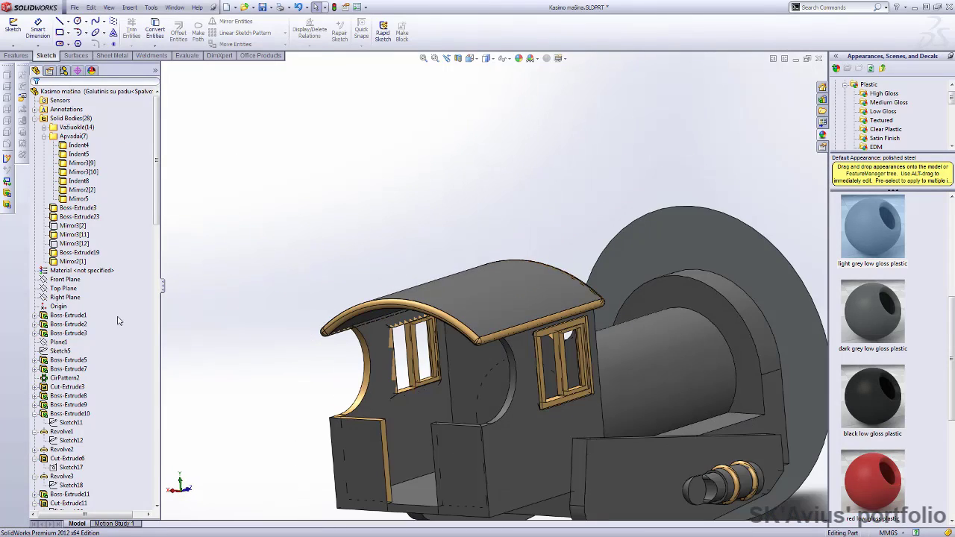
scroll(118, 321, down, 15)
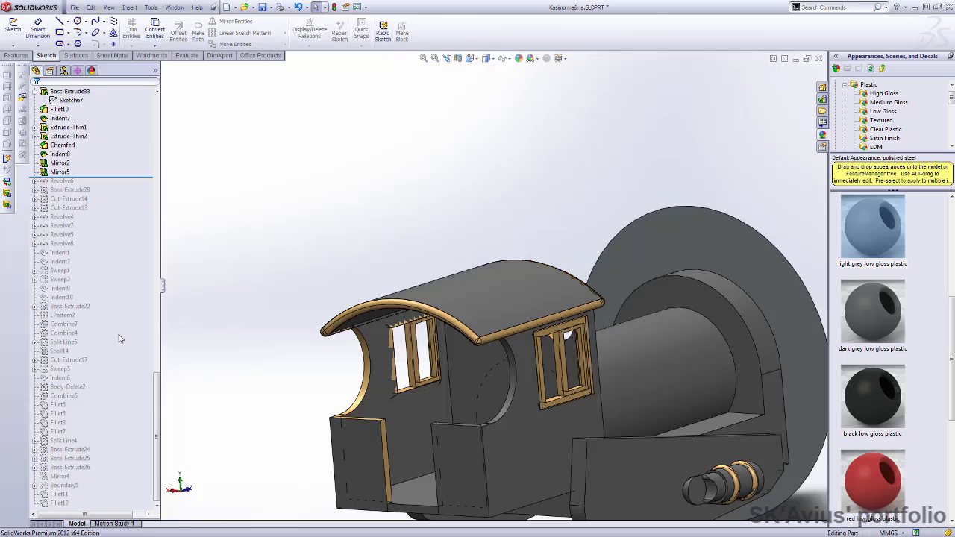
Review the Revolve6 boiler band feature and its Sketch39 profile in the Right view
click(62, 182)
mouse_move(452, 204)
middle_down()
mouse_move(441, 252)
mouse_move(393, 206)
middle_up()
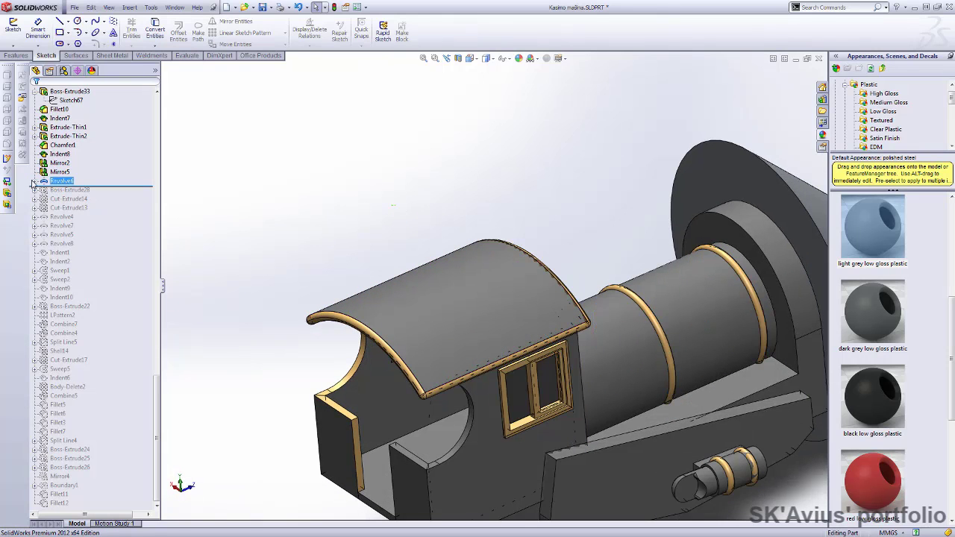
click(33, 181)
click(54, 188)
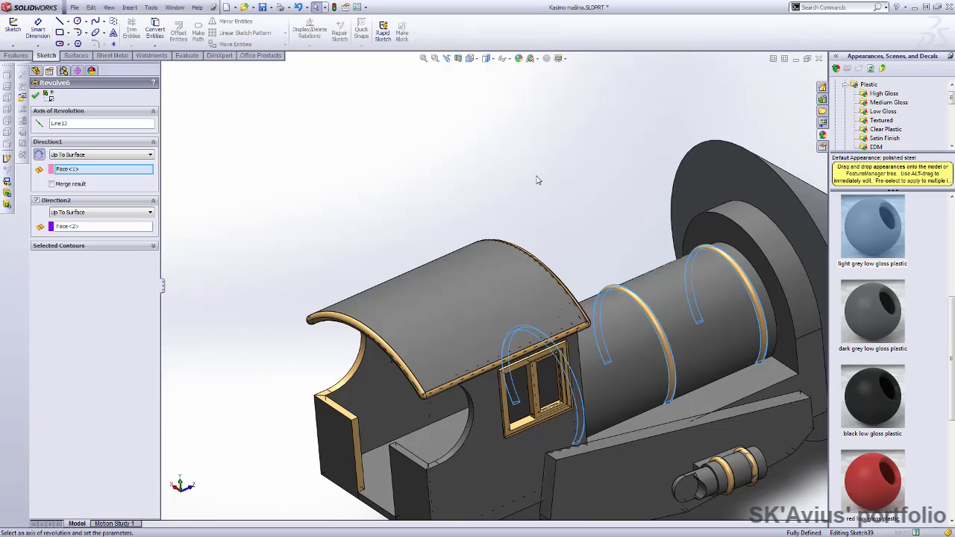
middle_drag(491, 197, 512, 298)
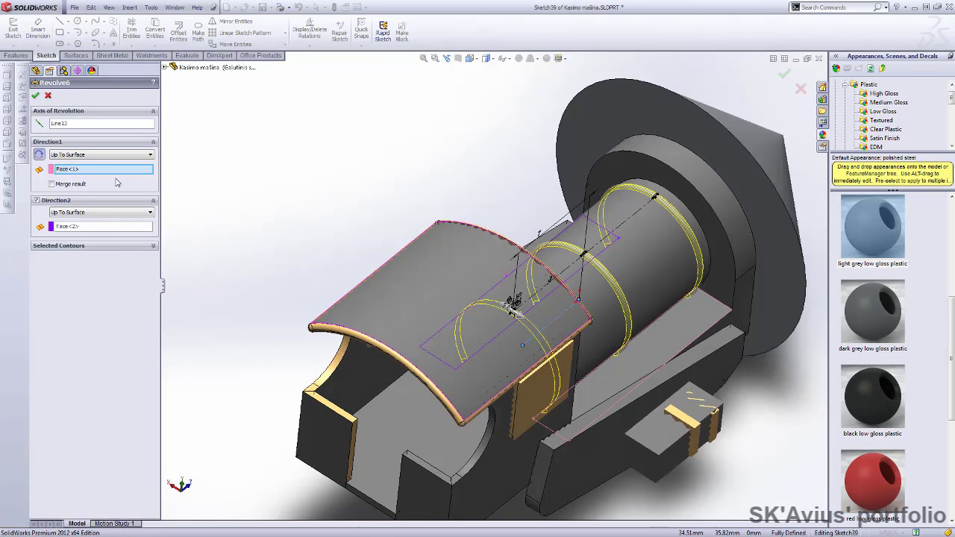
click(471, 58)
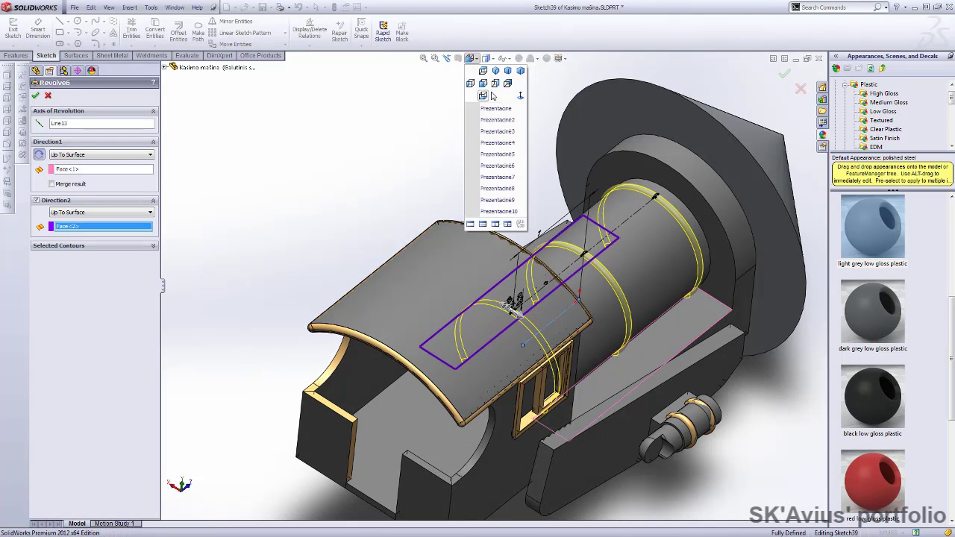
click(495, 83)
click(471, 58)
click(495, 83)
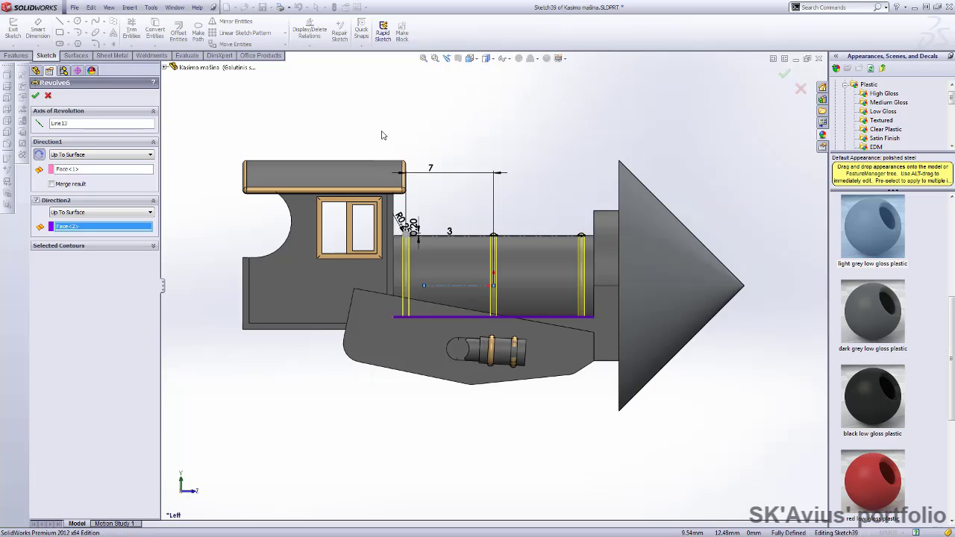
scroll(384, 133, down, 3)
scroll(429, 215, down, 2)
scroll(494, 290, up, 2)
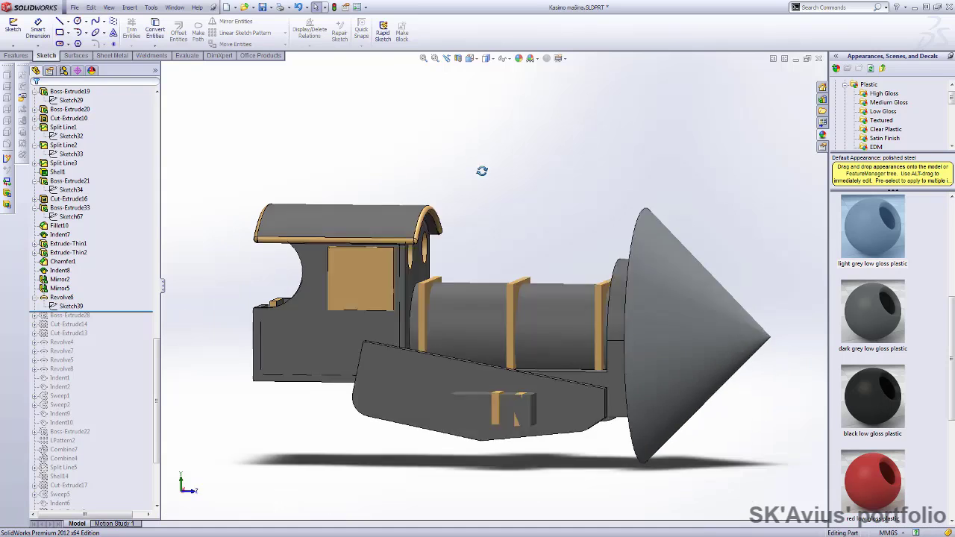
Roll the history forward to include Boss-Extrude28 and view the cab front
drag(77, 324, 66, 319)
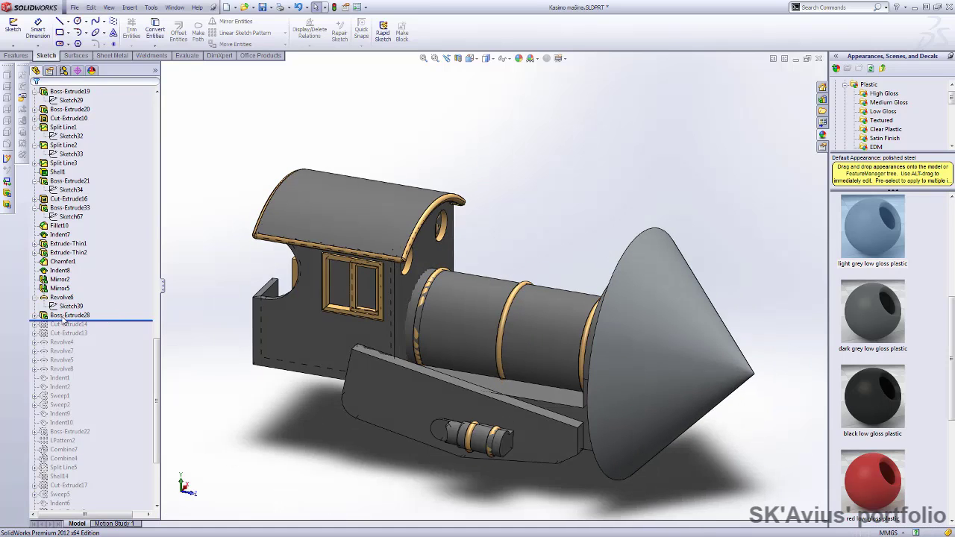
click(67, 316)
middle_drag(218, 364, 309, 386)
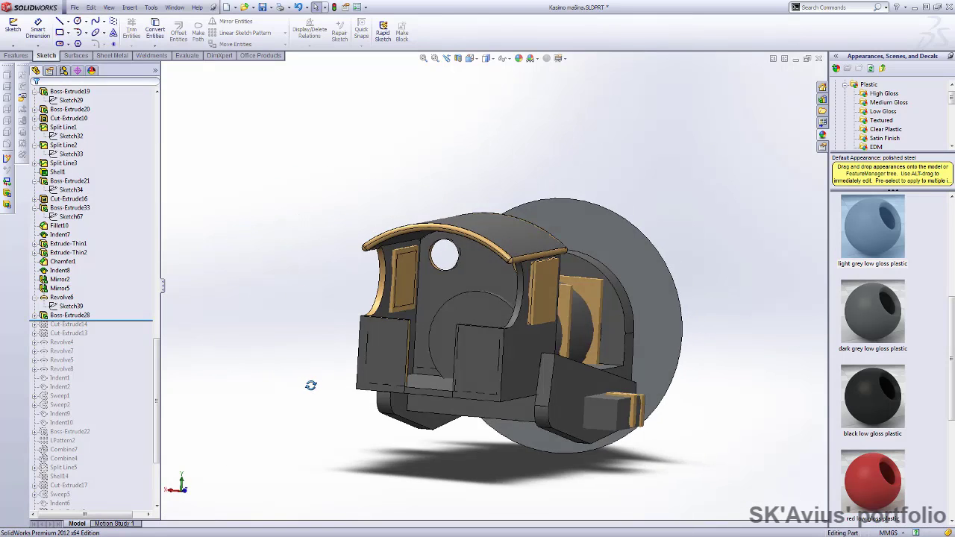
scroll(312, 241, down, 3)
scroll(366, 234, down, 3)
Back out of editing Boss-Extrude20 and turn the model toward the cab front
click(88, 316)
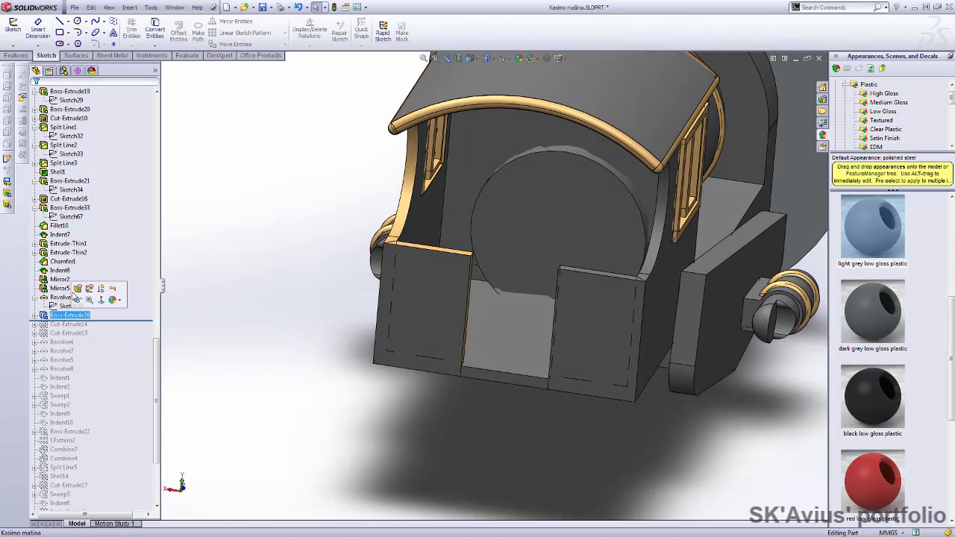
click(77, 288)
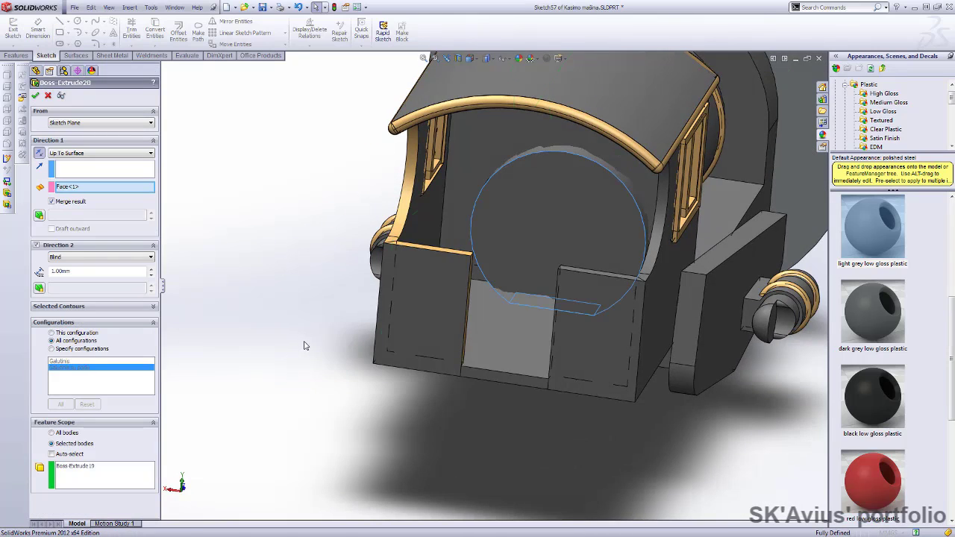
middle_drag(304, 346, 256, 390)
scroll(377, 152, up, 5)
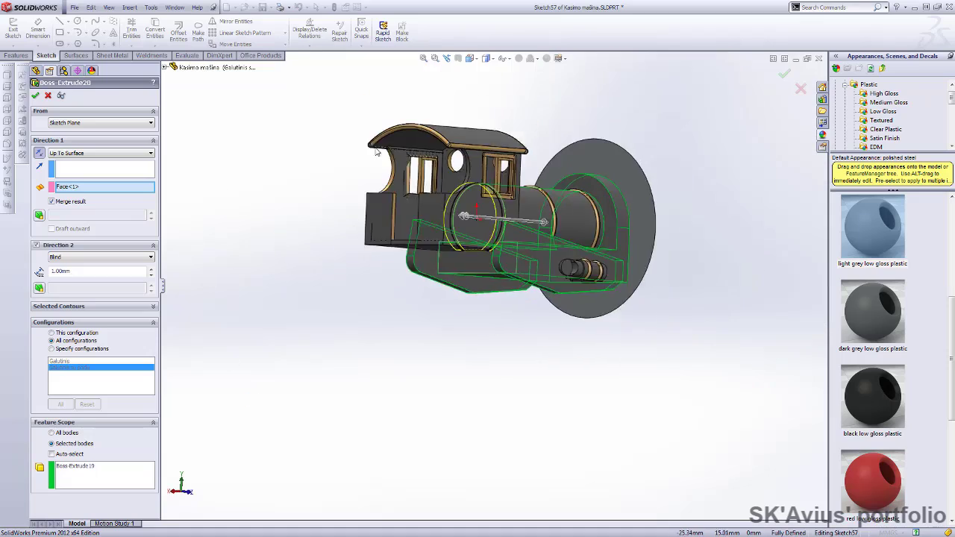
scroll(377, 153, down, 3)
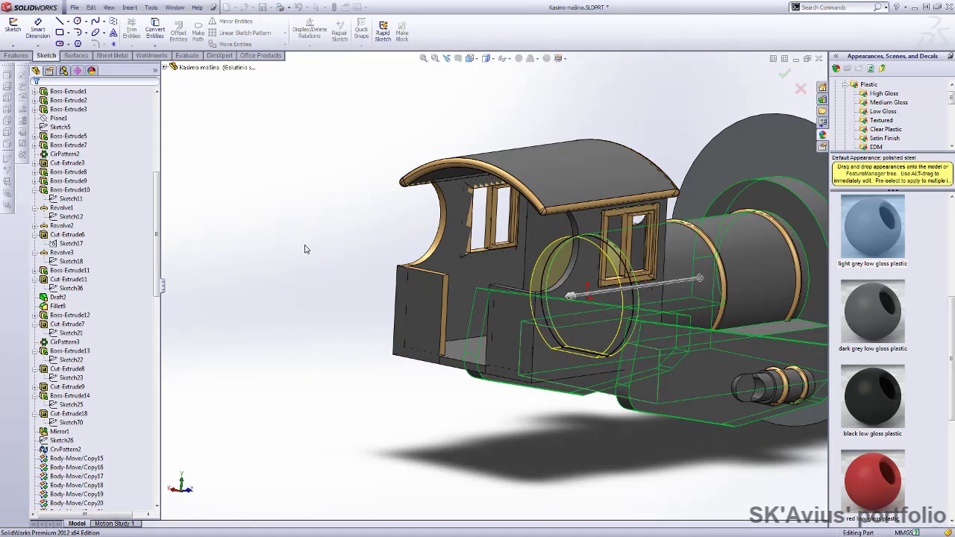
middle_drag(320, 430, 332, 440)
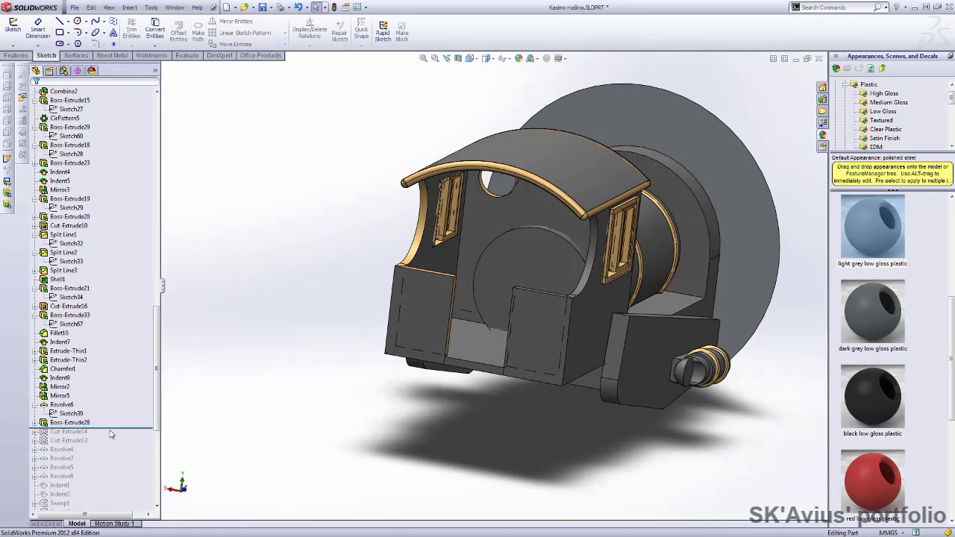
Inspect Cut-Extrude14's up-to-surface cut of the circular Sketch57 through the cab front
click(43, 433)
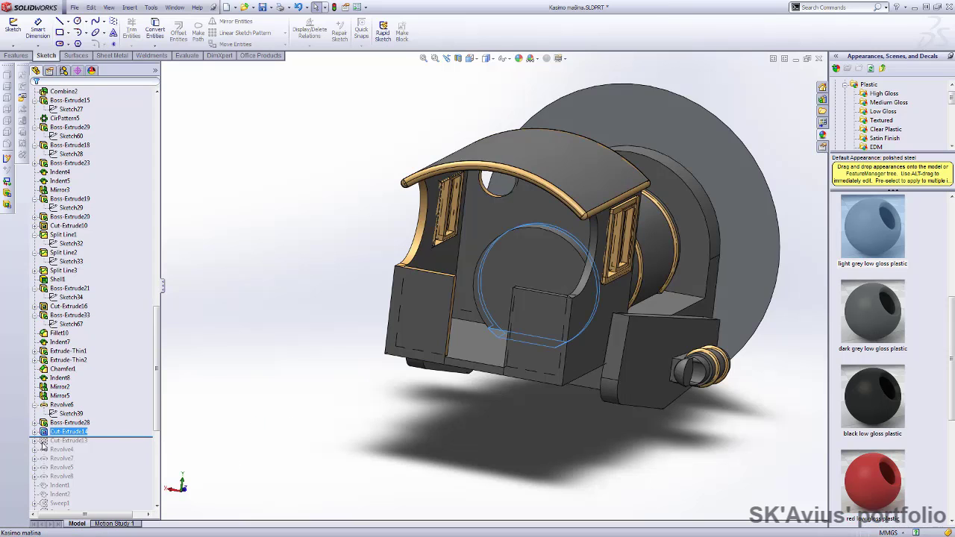
click(63, 442)
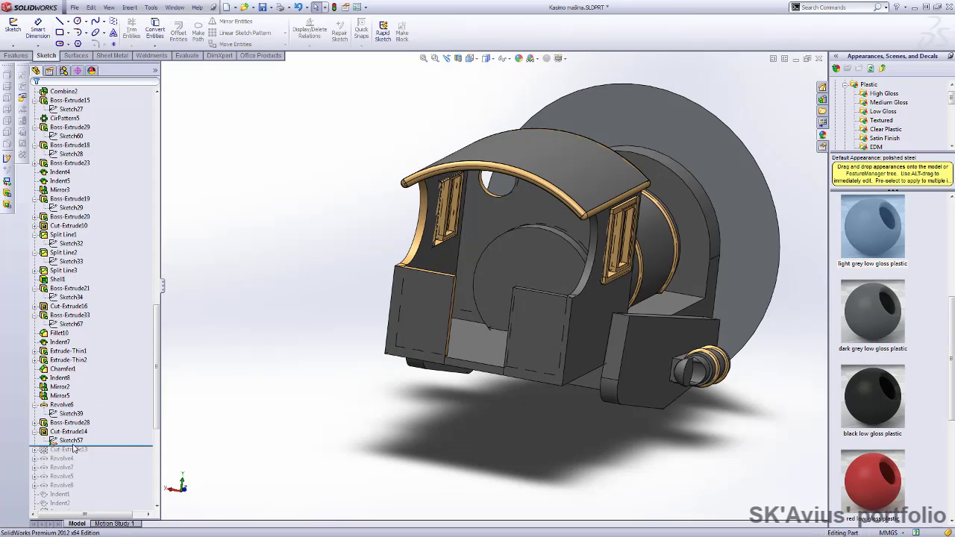
click(67, 432)
click(54, 403)
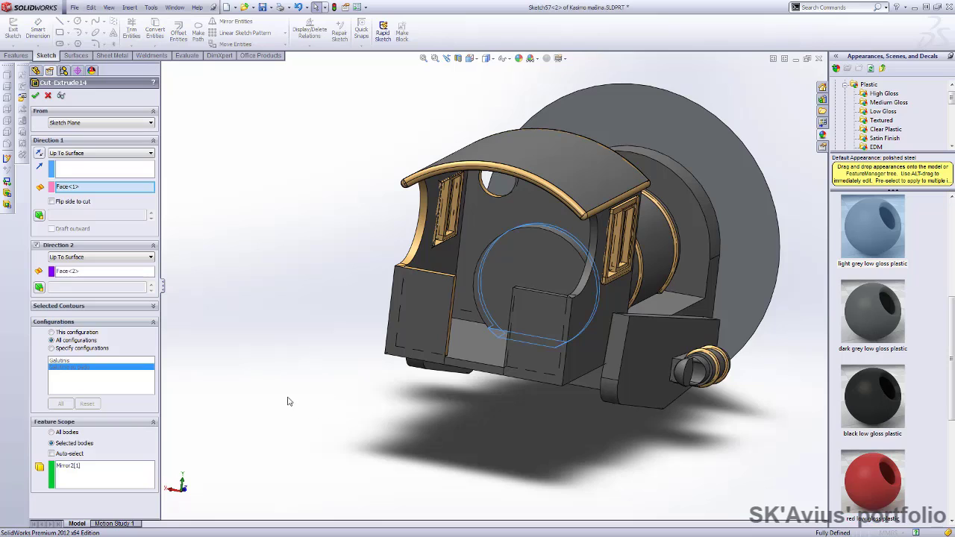
middle_drag(289, 401, 331, 390)
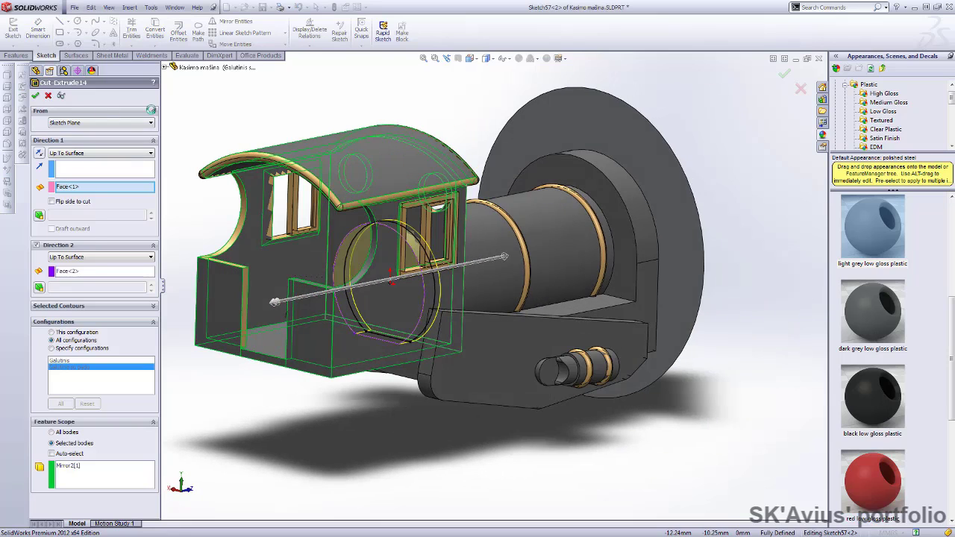
click(35, 96)
middle_drag(231, 299, 272, 299)
Show the hidden boiler cylinder and frame plate bodies from Boss-Extrude28
click(73, 420)
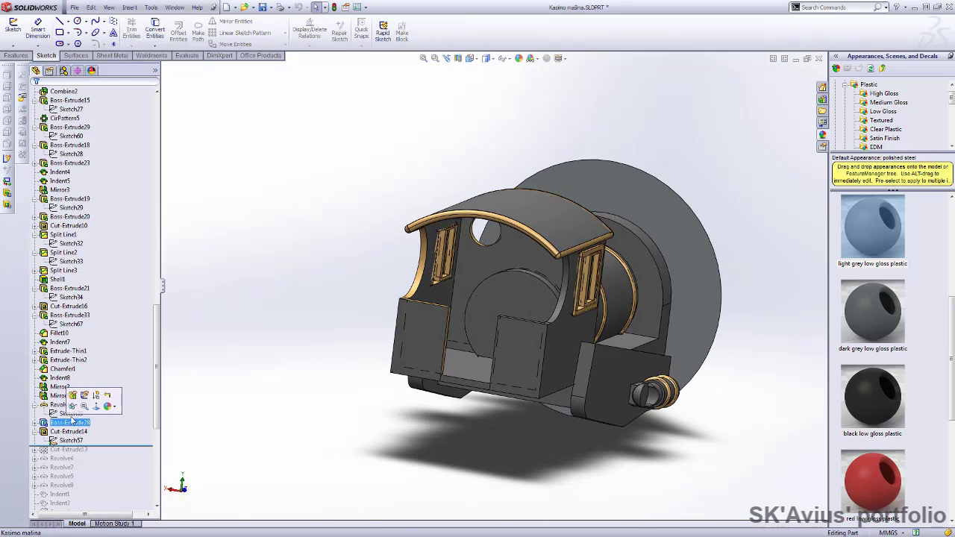
mouse_move(326, 391)
middle_down()
mouse_move(256, 433)
mouse_move(275, 390)
middle_up()
right_click(68, 422)
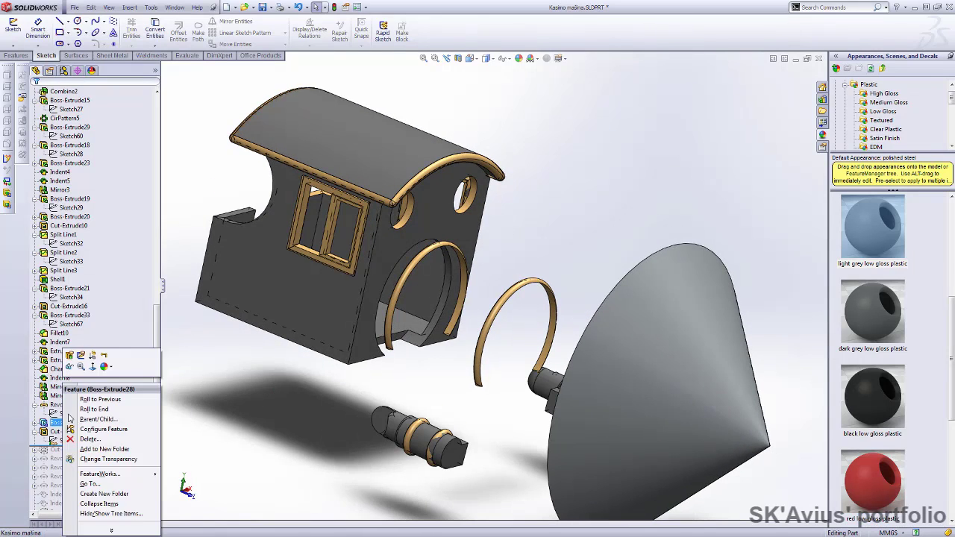
click(81, 367)
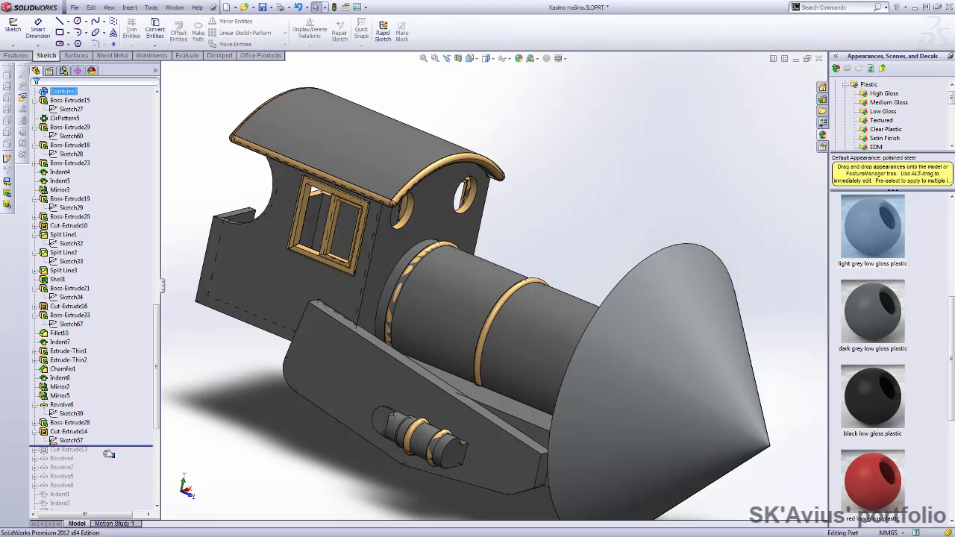
middle_drag(243, 457, 314, 335)
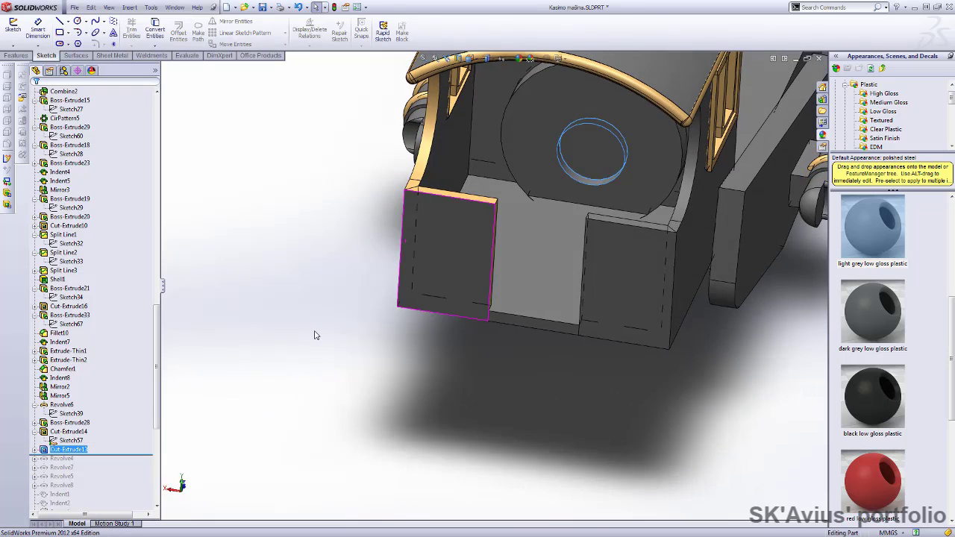
Check Cut-Extrude13's 0.50 mm blind cut and roll forward past Revolve4
click(61, 451)
click(66, 424)
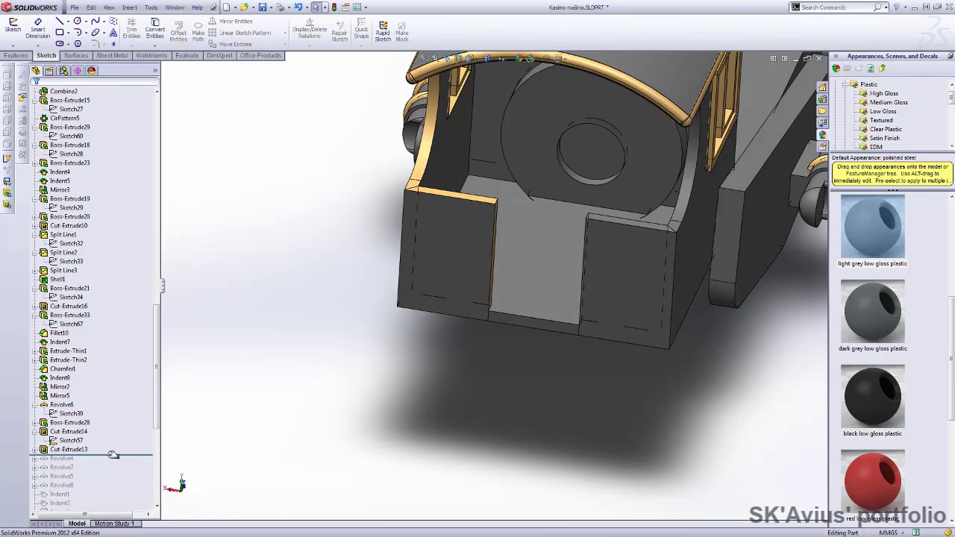
drag(44, 463, 60, 471)
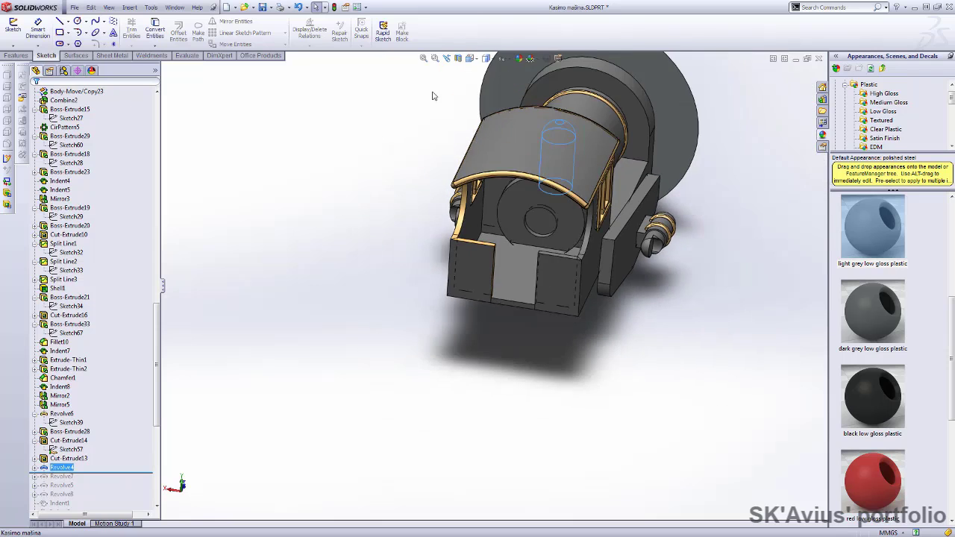
In Left view, review the Revolve4 steam dome and its Sketch37 profile
click(471, 58)
click(471, 84)
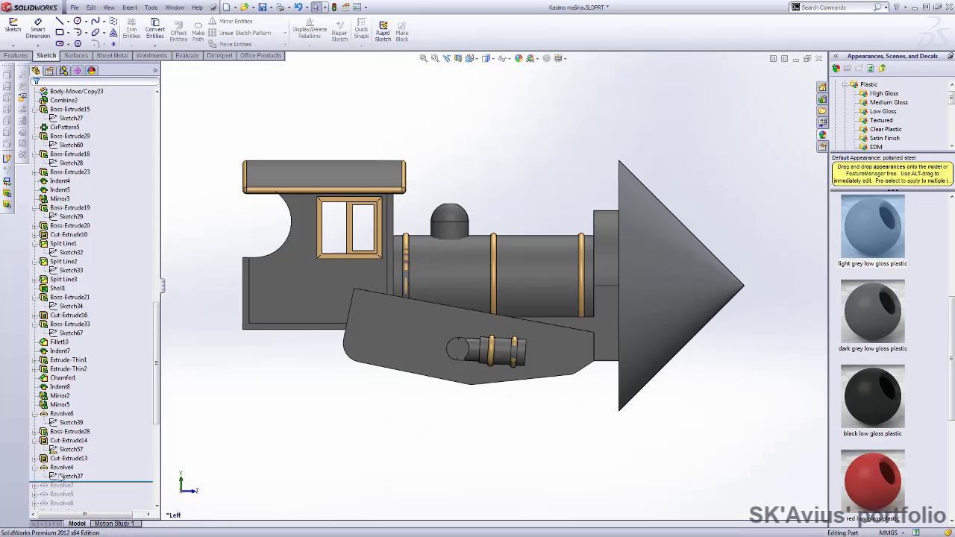
click(60, 476)
click(62, 447)
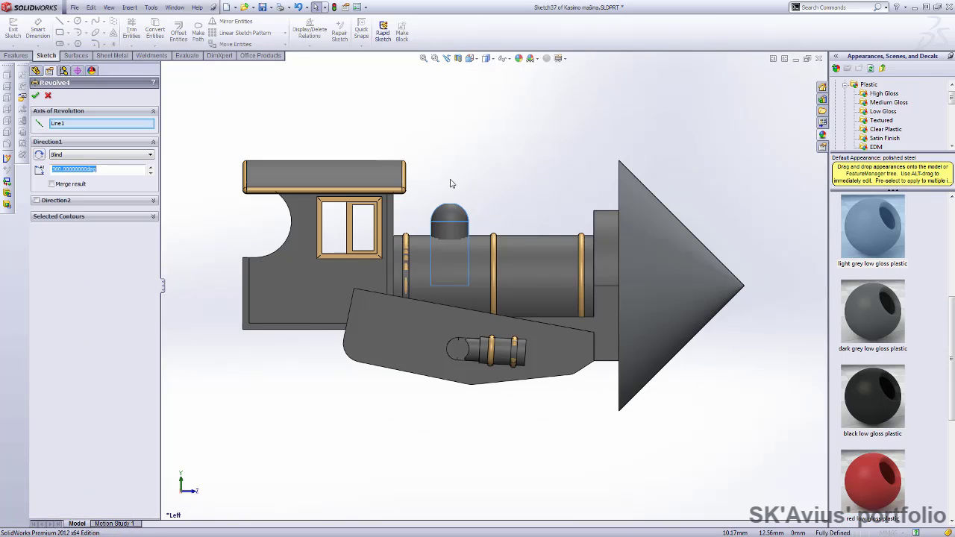
scroll(454, 217, down, 2)
scroll(463, 247, up, 1)
scroll(446, 280, down, 2)
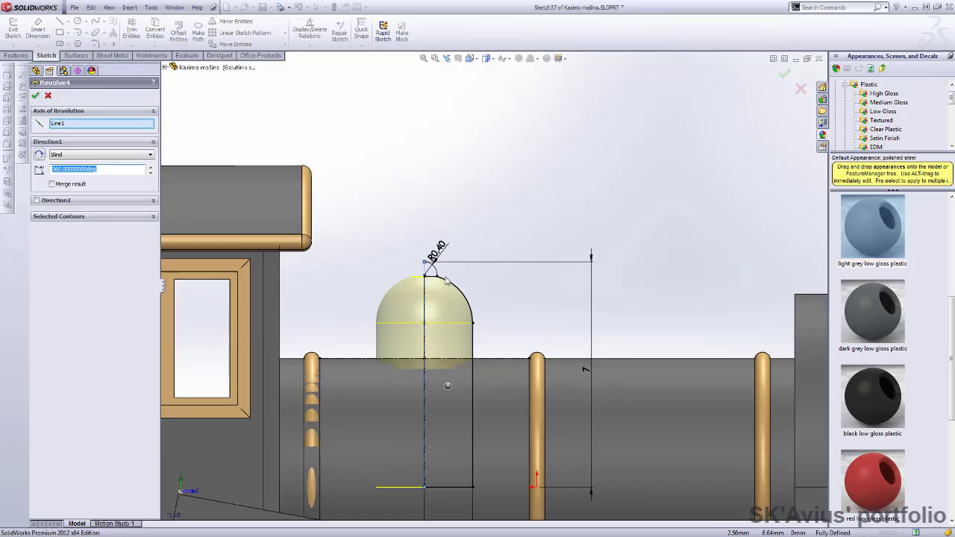
scroll(445, 279, down, 4)
scroll(433, 272, up, 2)
scroll(433, 273, up, 4)
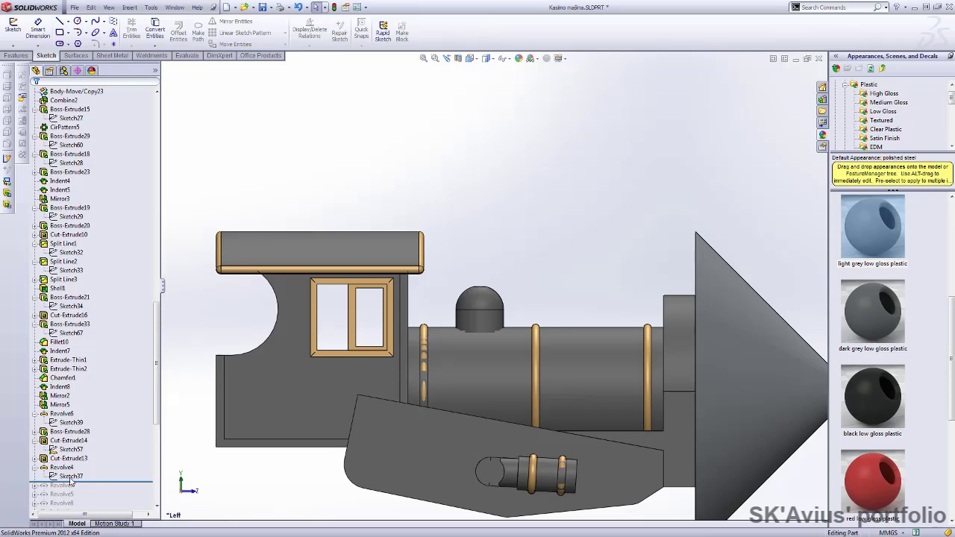
Review the Revolve7 feature that adds the small gold knob atop the dome
click(45, 497)
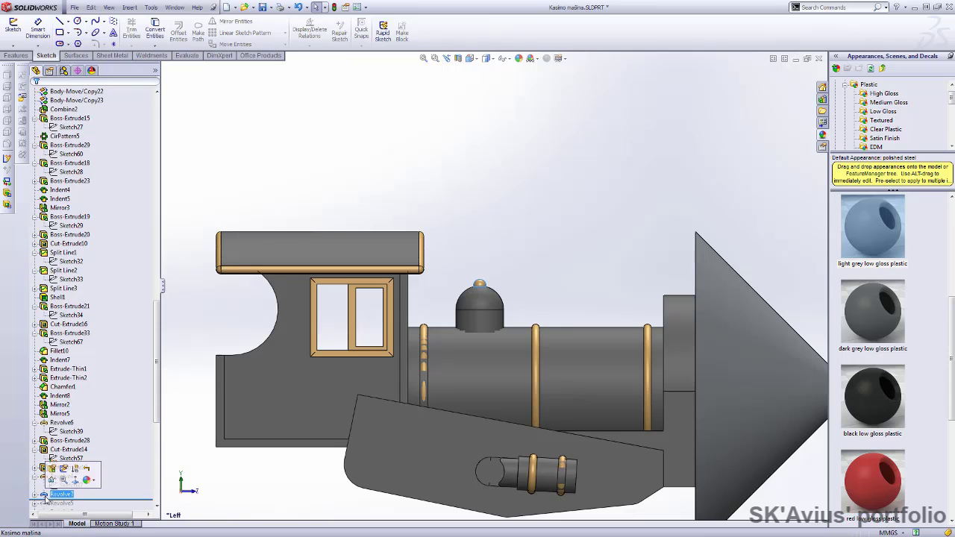
right_click(59, 497)
click(82, 429)
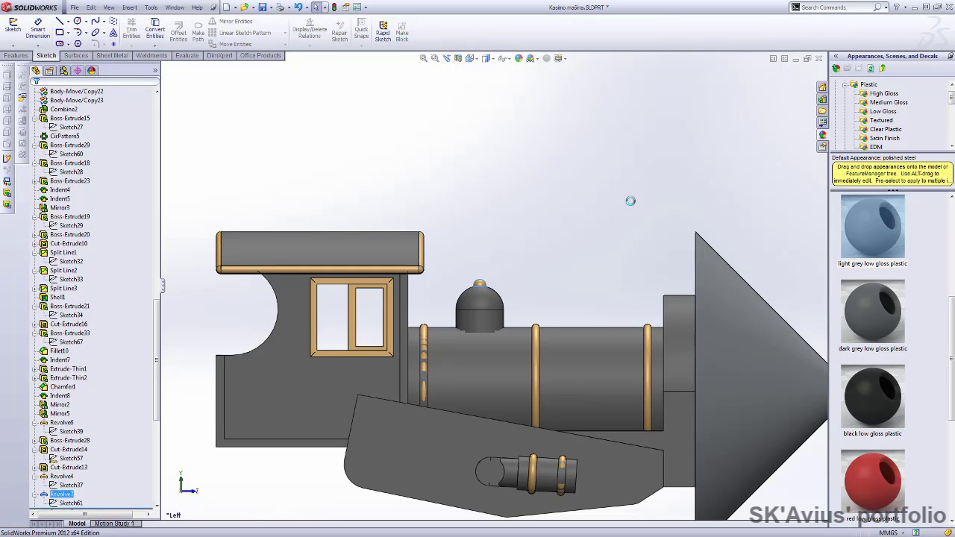
scroll(501, 276, down, 3)
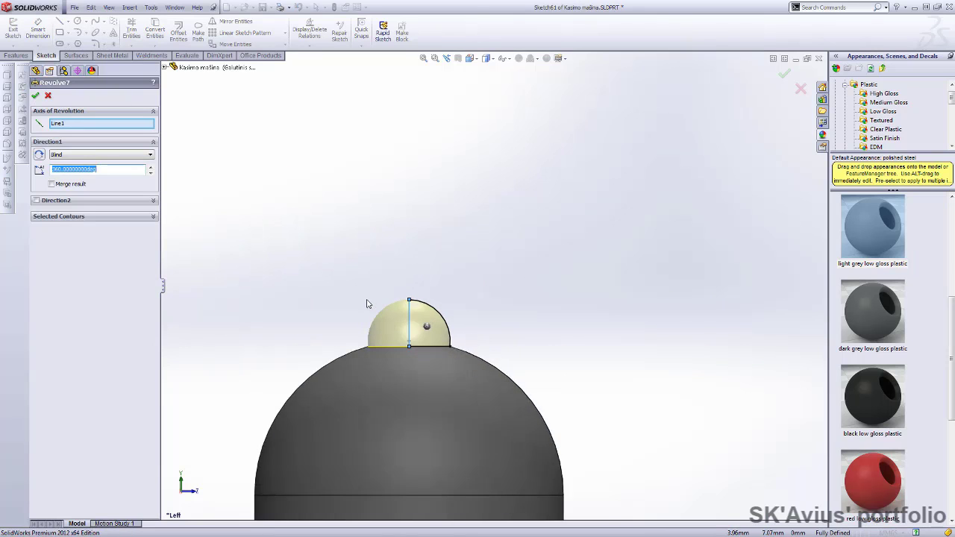
scroll(366, 303, down, 2)
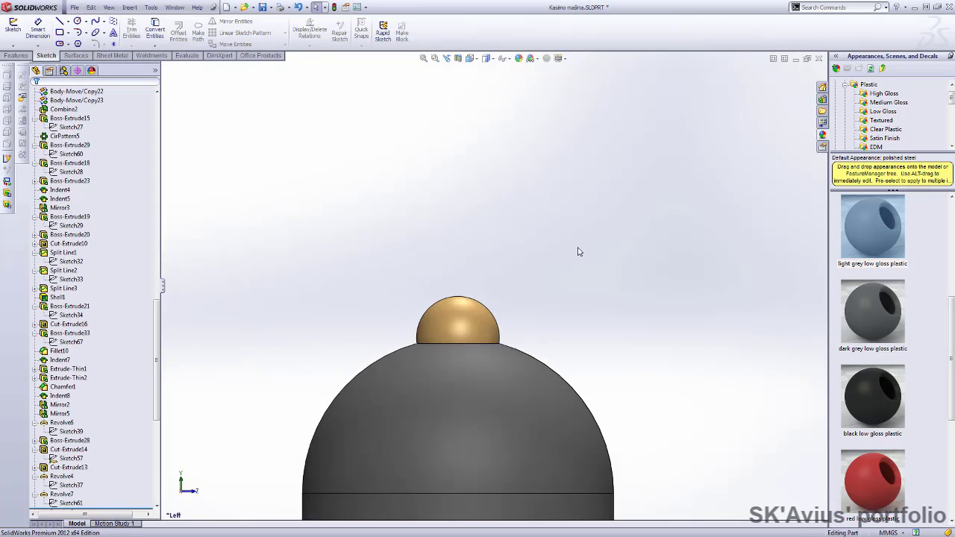
scroll(495, 236, up, 3)
scroll(431, 177, up, 2)
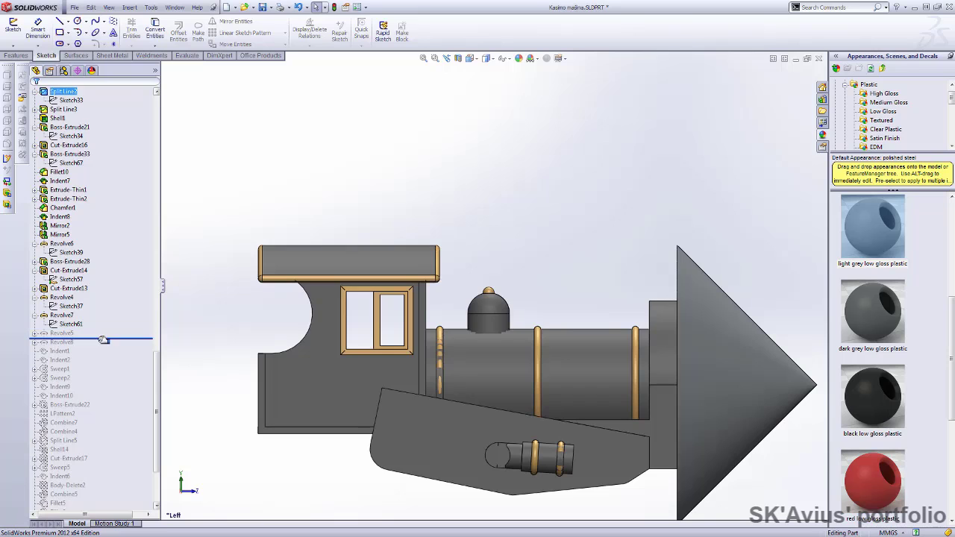
Review the flared Revolve5 smokestack profile, then roll forward to Revolve8's gold cap rings
click(61, 333)
right_click(62, 342)
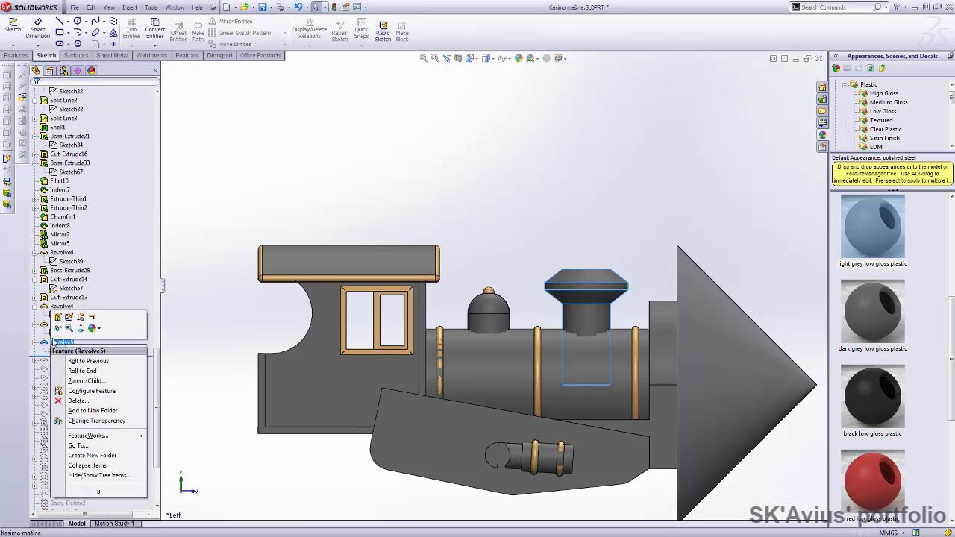
click(68, 319)
scroll(638, 262, down, 4)
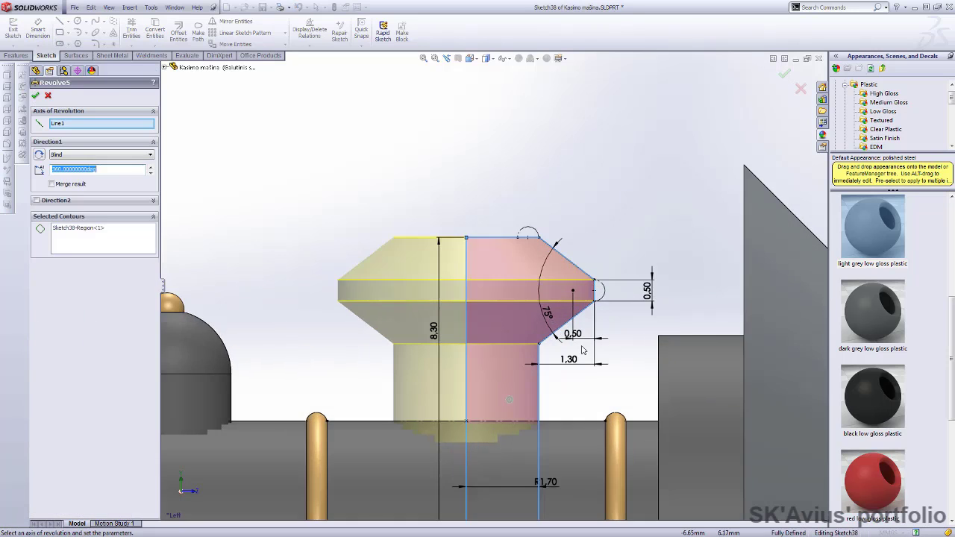
scroll(550, 360, down, 1)
scroll(522, 298, up, 2)
scroll(483, 200, down, 2)
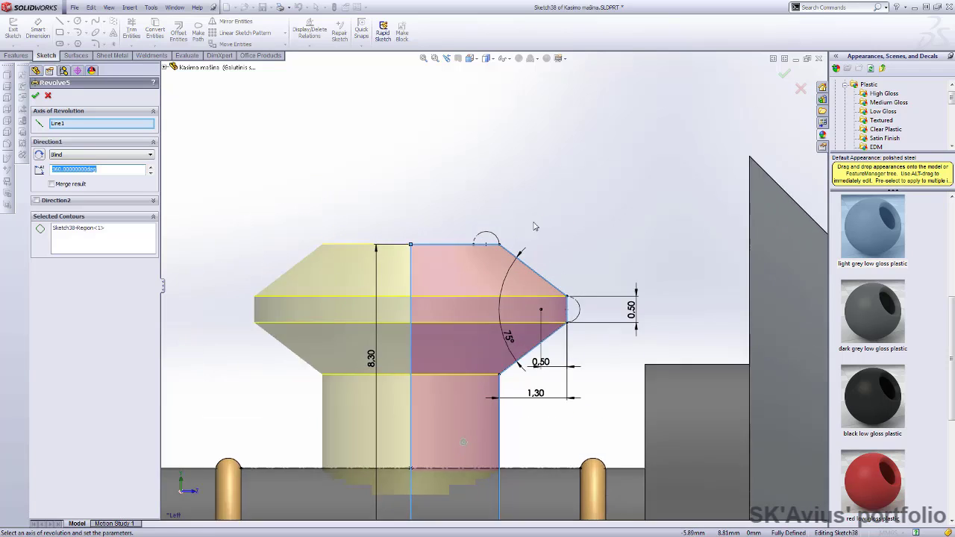
scroll(537, 227, down, 2)
scroll(608, 386, up, 2)
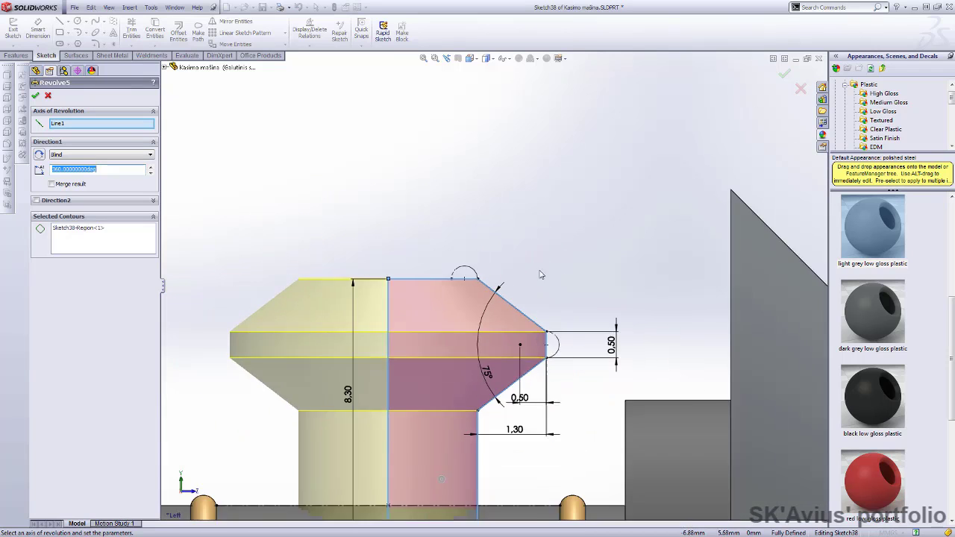
scroll(542, 271, up, 1)
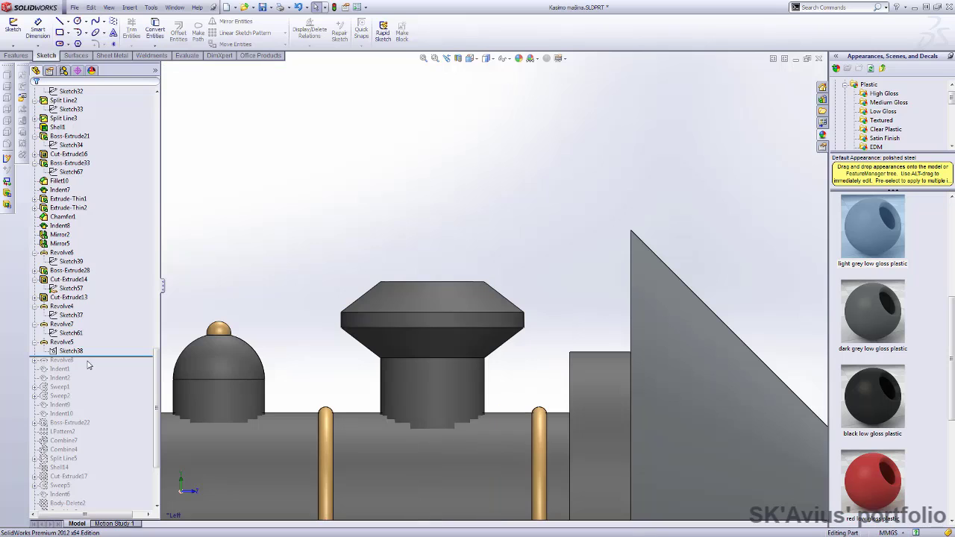
drag(97, 368, 67, 377)
click(62, 377)
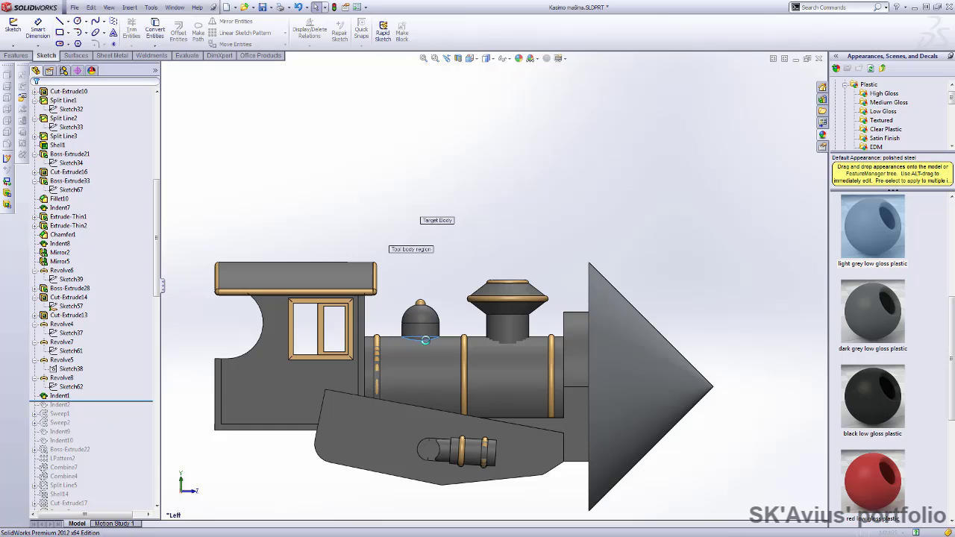
mouse_move(287, 214)
middle_down()
mouse_move(369, 228)
mouse_move(258, 182)
middle_up()
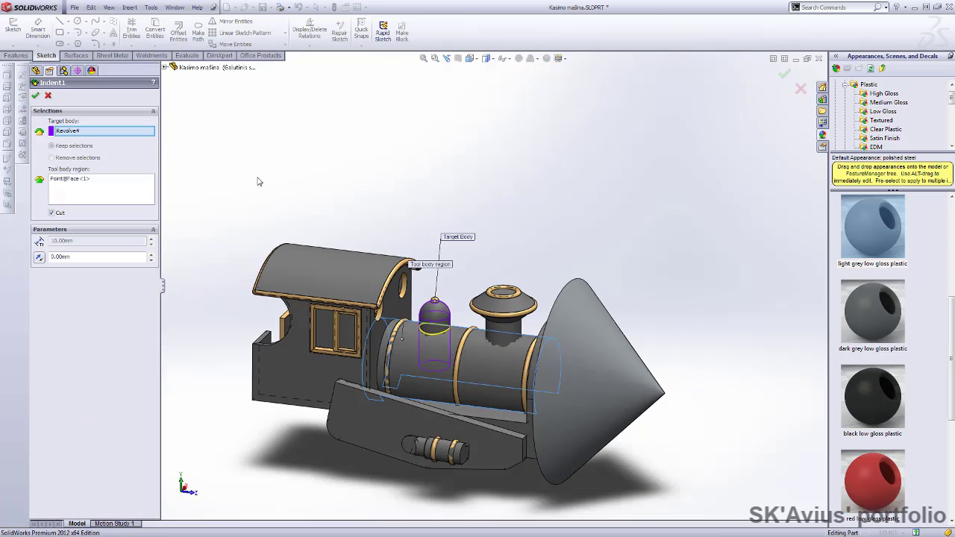
click(48, 96)
scroll(96, 369, down, 5)
scroll(95, 368, down, 5)
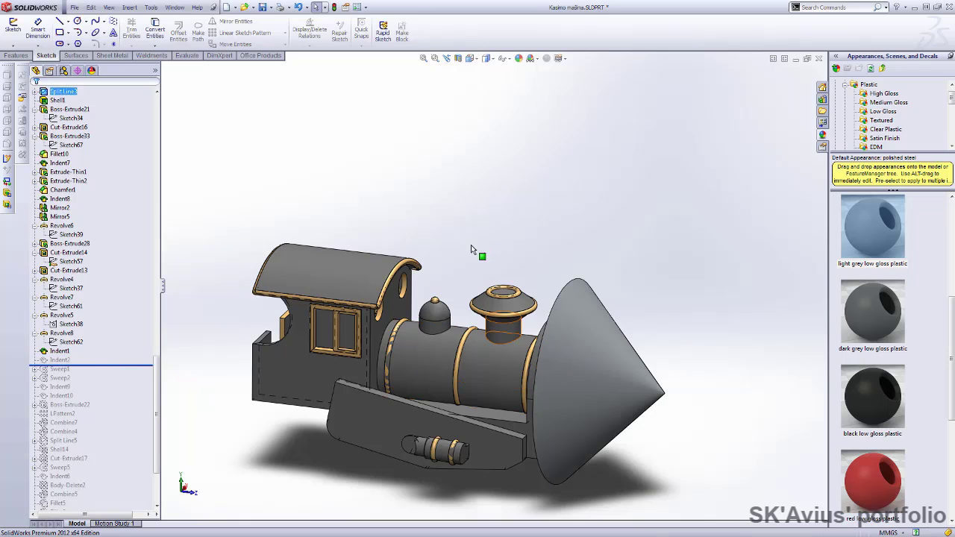
scroll(471, 250, down, 3)
scroll(447, 336, up, 2)
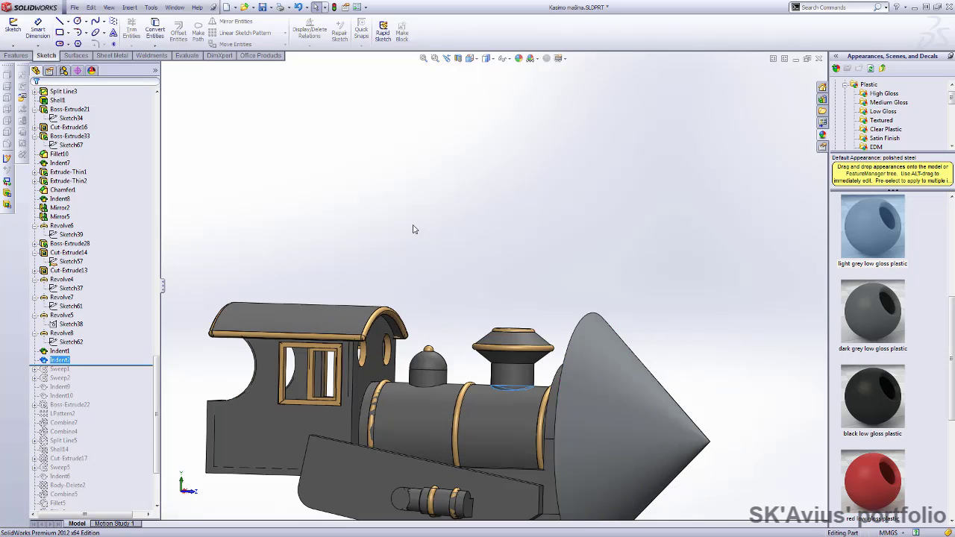
mouse_move(336, 313)
middle_down()
mouse_move(239, 298)
mouse_move(93, 368)
middle_up()
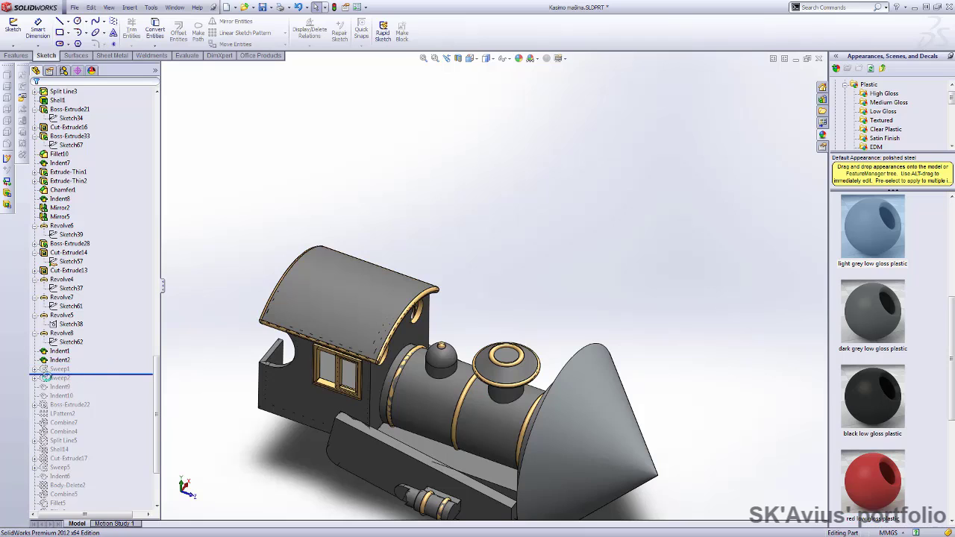
Roll forward to Sweep1 and confirm its Sketch40 gold ring around the dome base
drag(46, 379, 56, 381)
click(44, 379)
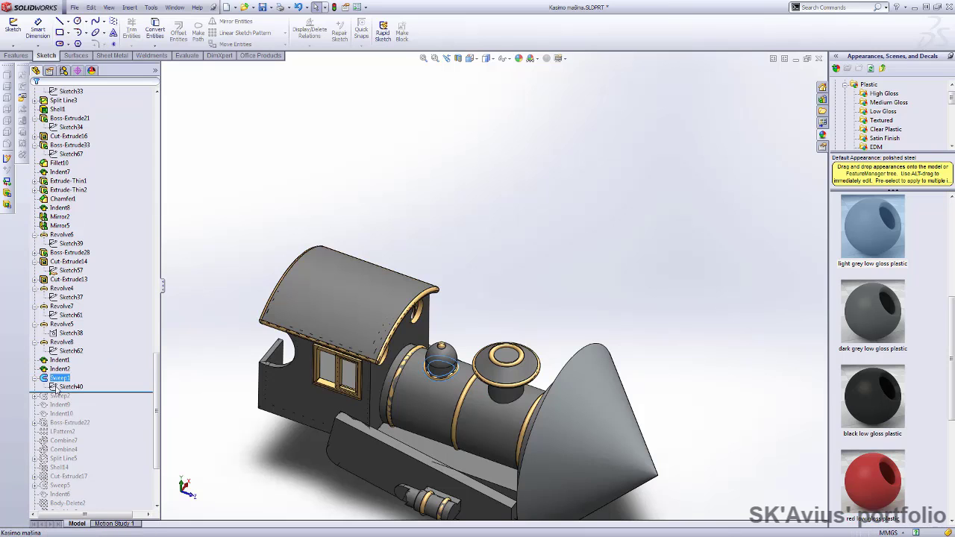
click(56, 387)
click(48, 356)
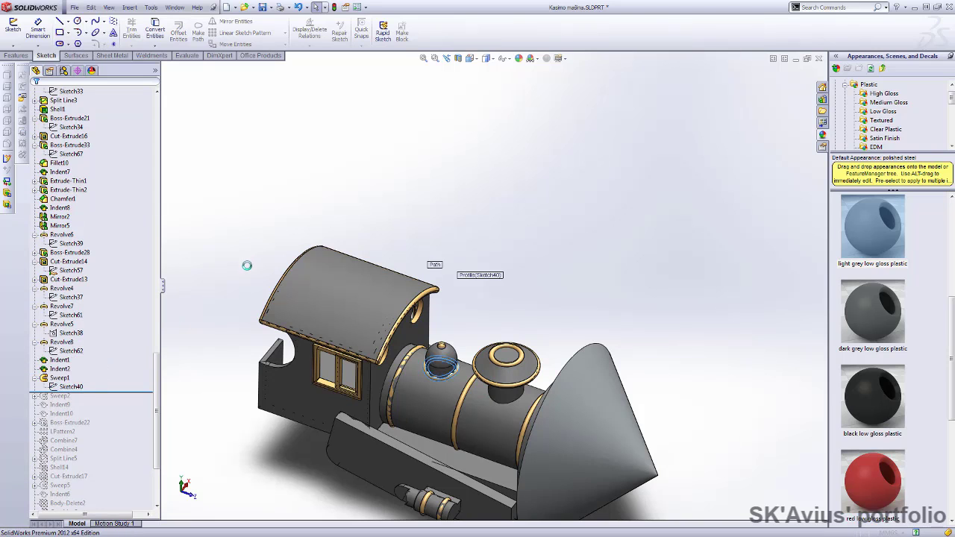
scroll(444, 367, down, 3)
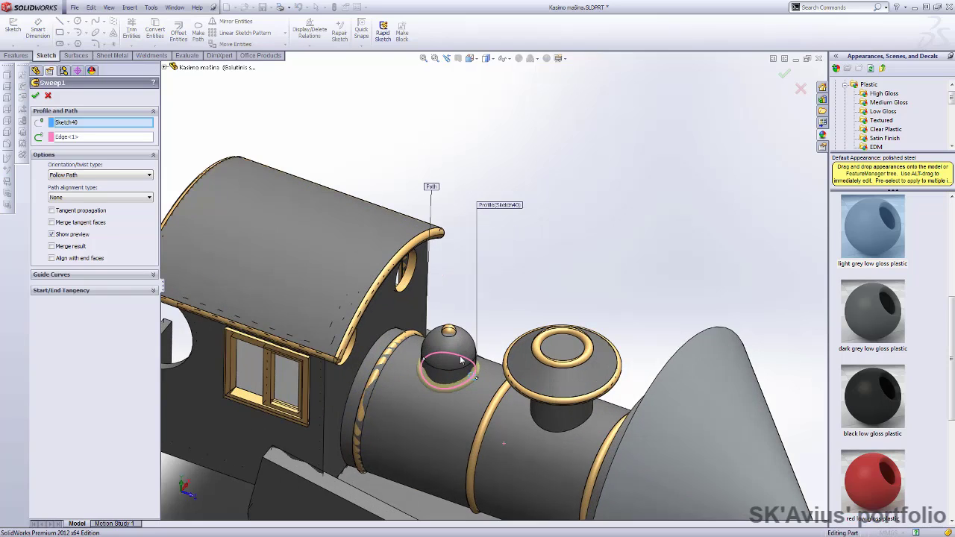
scroll(448, 364, down, 3)
scroll(444, 367, down, 3)
middle_drag(440, 375, 335, 349)
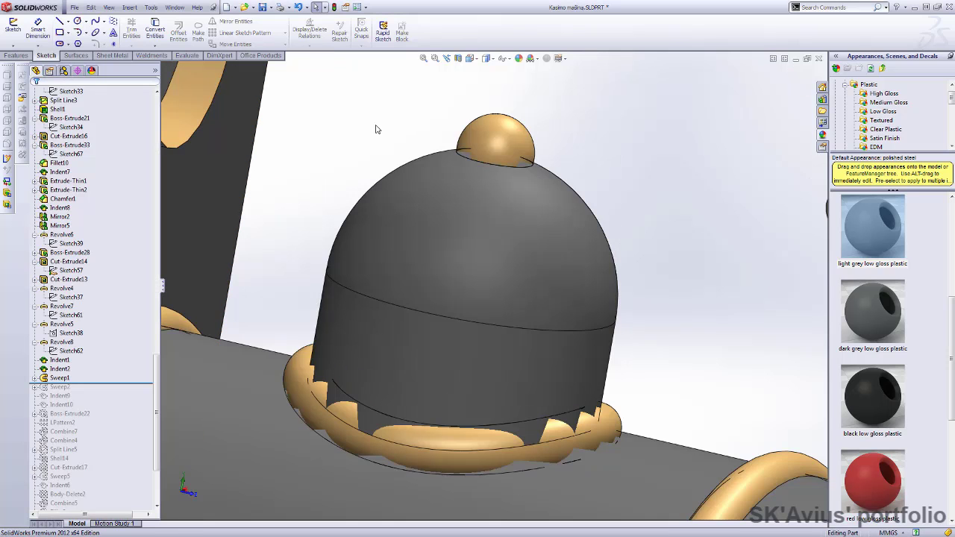
scroll(606, 322, up, 3)
scroll(568, 301, down, 2)
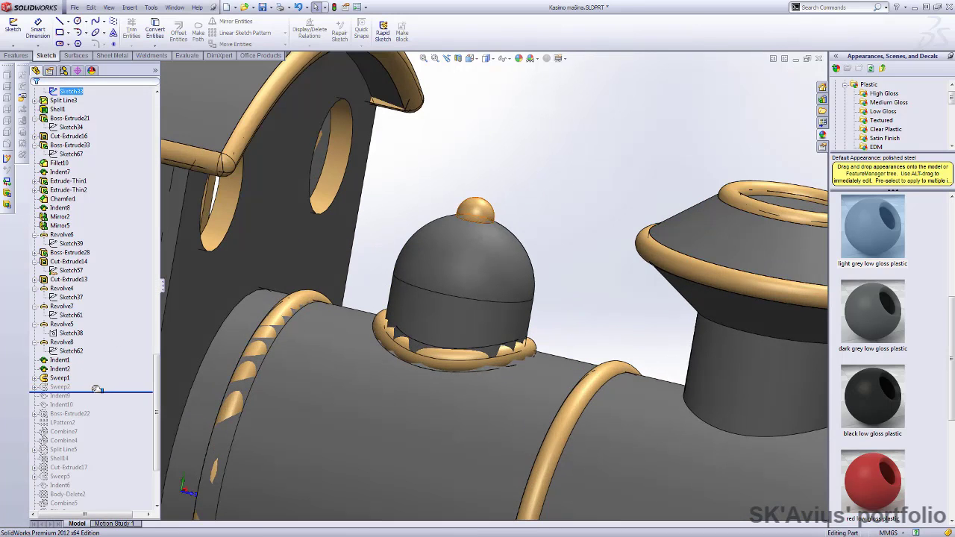
scroll(590, 173, down, 3)
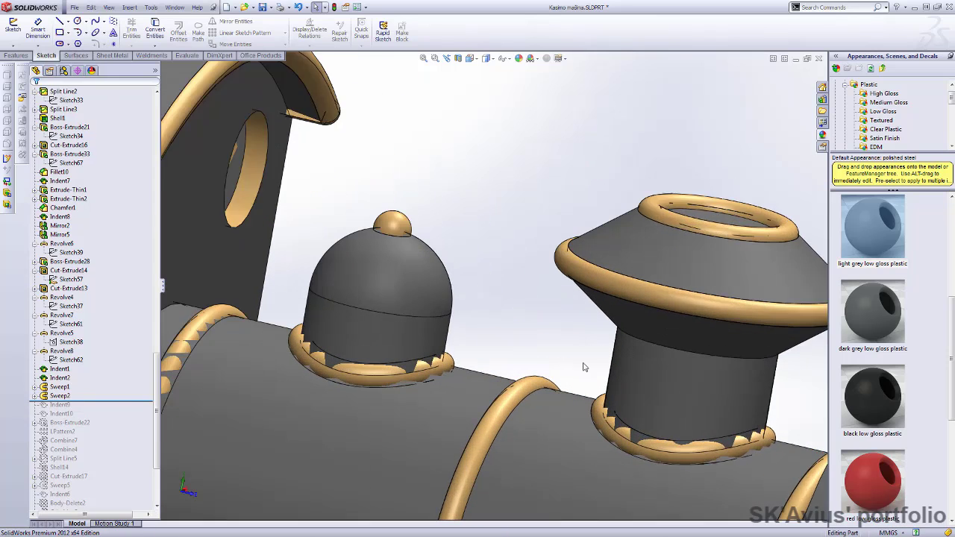
Roll forward to Sweep2 and check its Sketch41 ring preview around the chimney base
drag(65, 392, 66, 409)
click(65, 406)
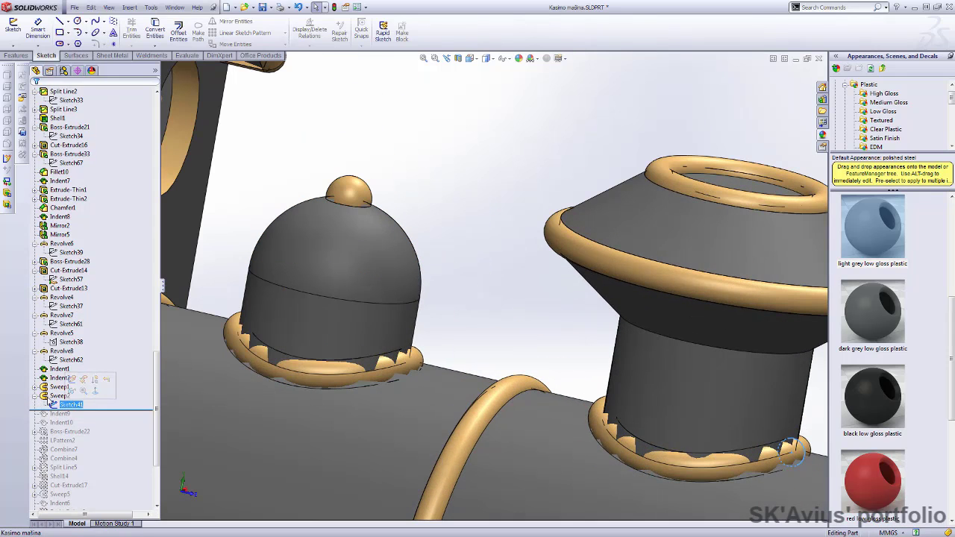
click(72, 380)
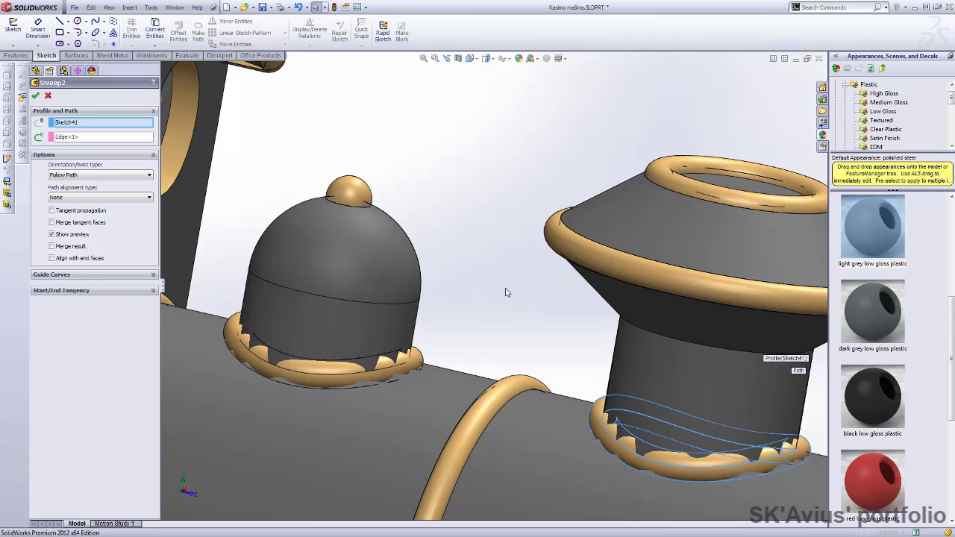
middle_drag(507, 292, 550, 324)
scroll(703, 382, down, 5)
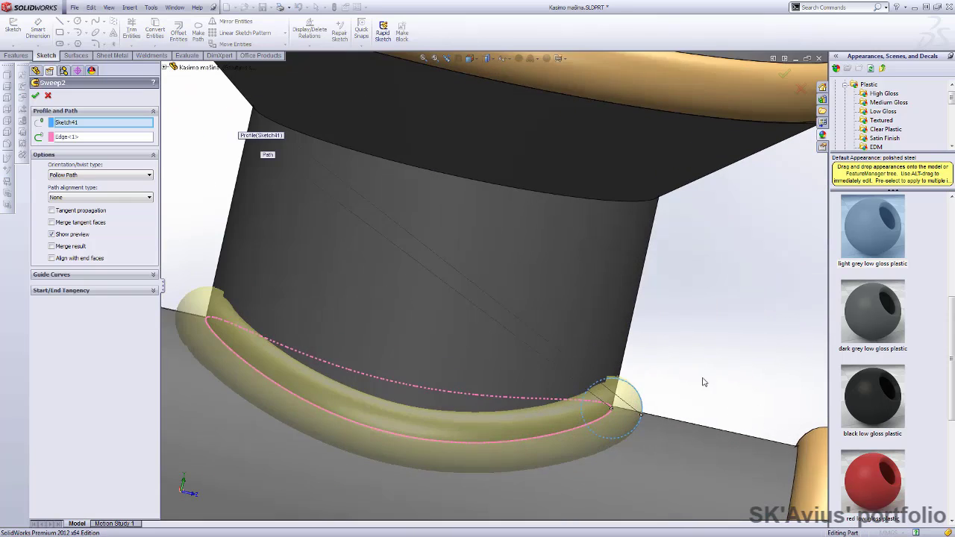
scroll(704, 382, up, 2)
scroll(701, 381, up, 3)
scroll(393, 261, down, 2)
scroll(383, 264, down, 2)
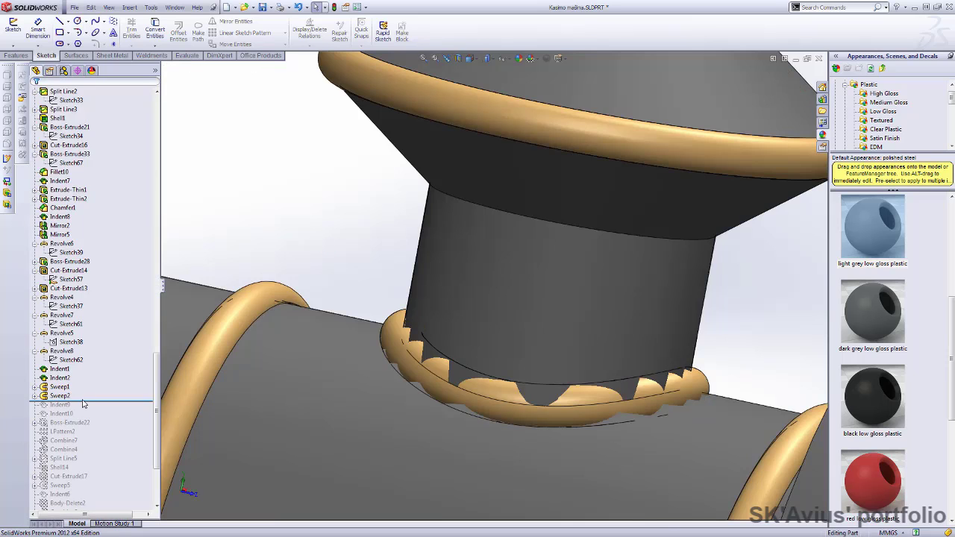
scroll(64, 393, up, 10)
scroll(64, 392, up, 10)
Hide and reshow the Indent2 body, then roll the history forward through Indent9
click(69, 324)
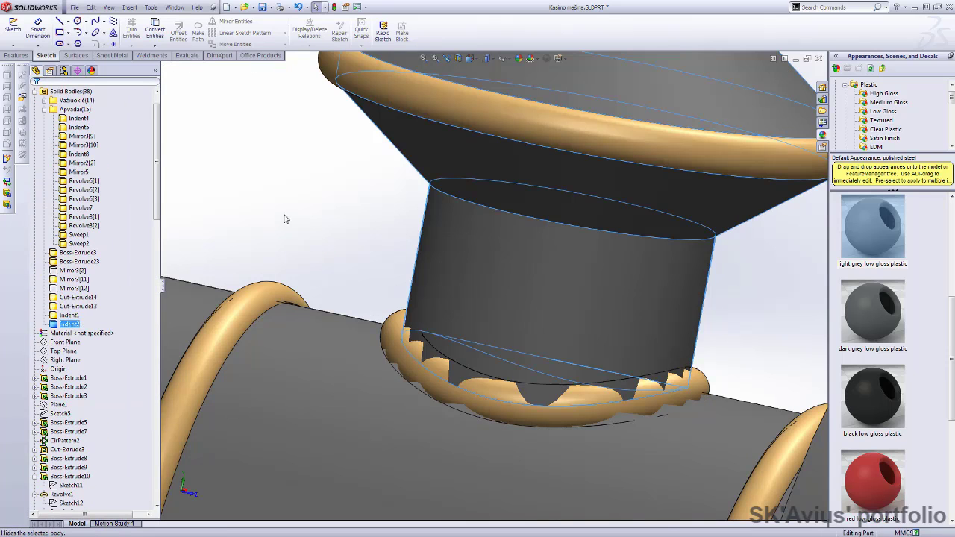
key(Tab)
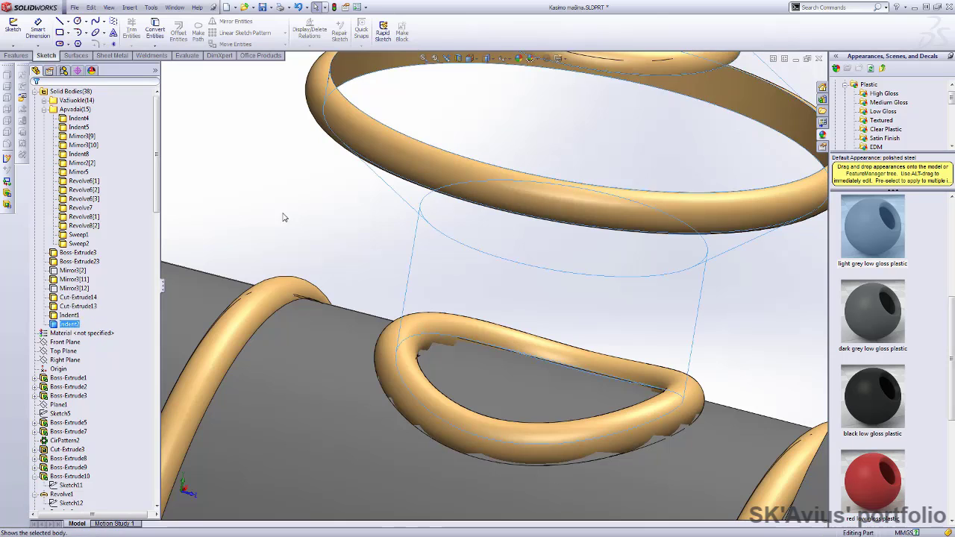
key(shift+Tab)
scroll(83, 341, down, 10)
scroll(84, 341, down, 10)
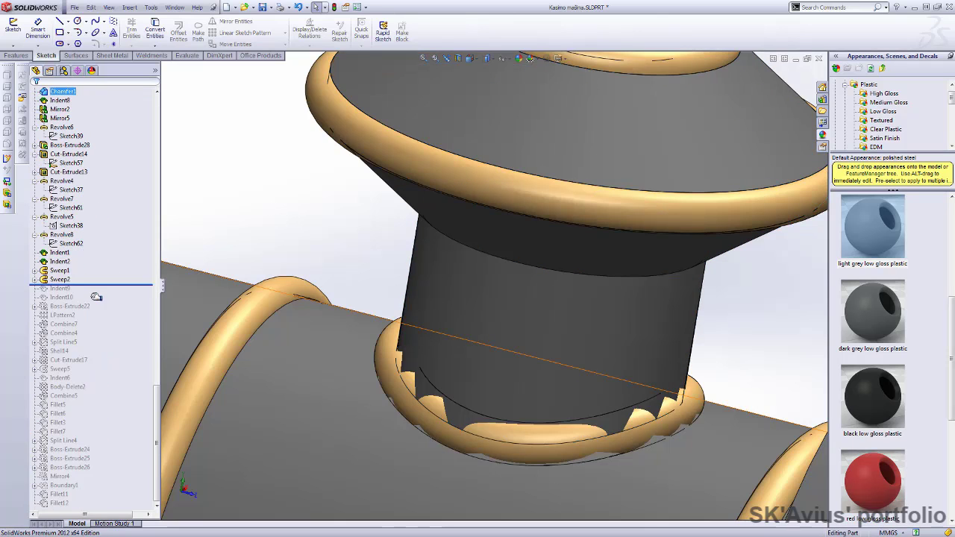
drag(96, 297, 284, 221)
scroll(286, 232, up, 5)
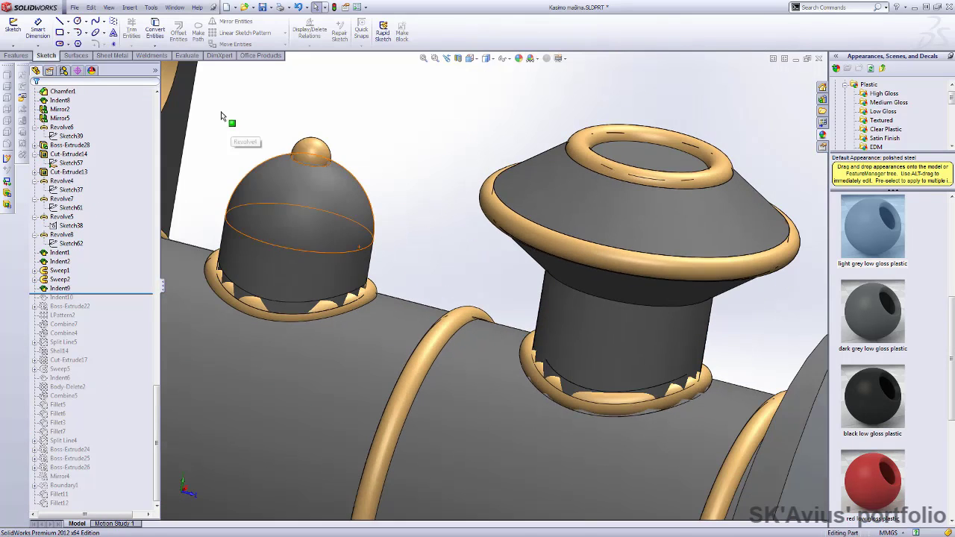
click(45, 291)
click(56, 267)
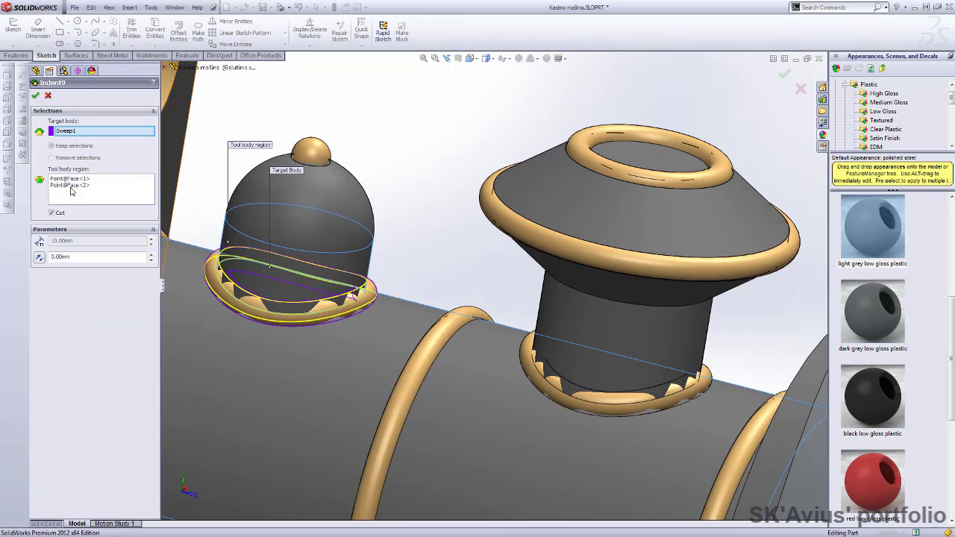
Change Indent9's tool body region, then hide the chimney, dome and boiler bodies to inspect the rings
click(71, 191)
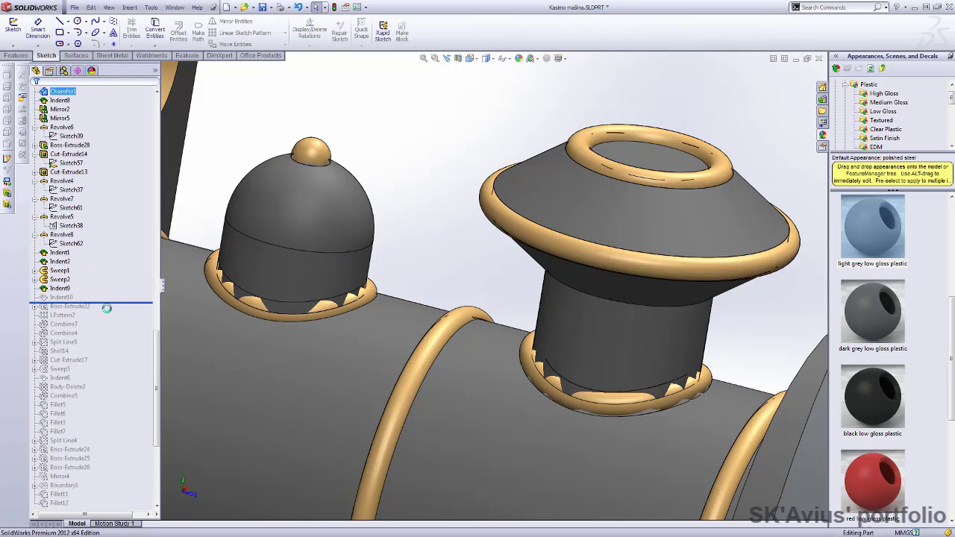
click(68, 297)
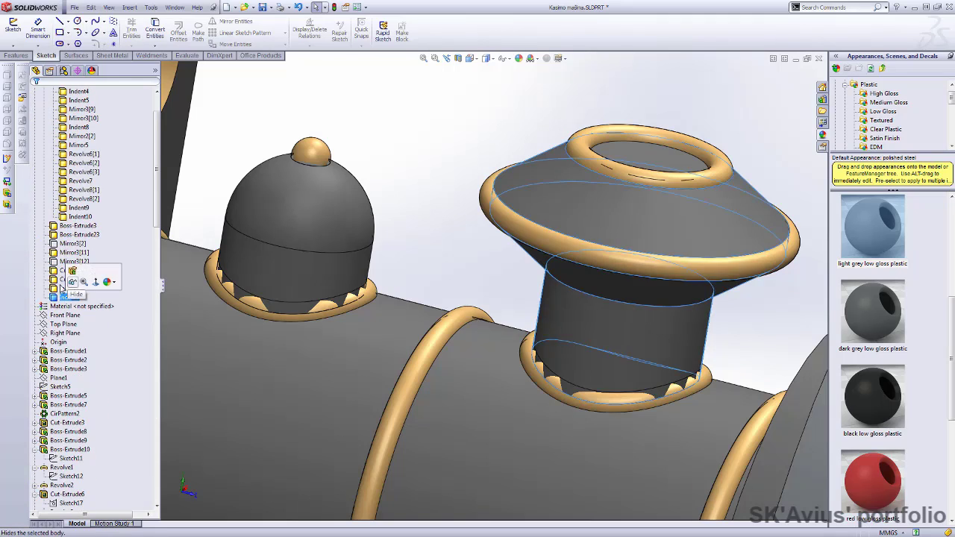
click(71, 282)
click(69, 280)
click(73, 263)
click(68, 270)
click(72, 255)
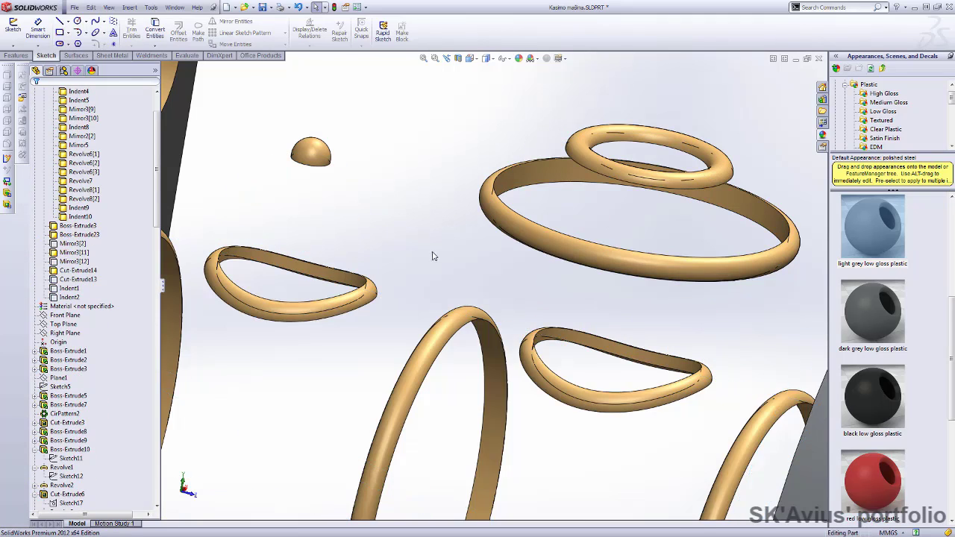
mouse_move(431, 256)
middle_down()
mouse_move(421, 214)
mouse_move(439, 218)
middle_up()
Show the dome, chimney and boiler bodies again
click(76, 278)
click(69, 297)
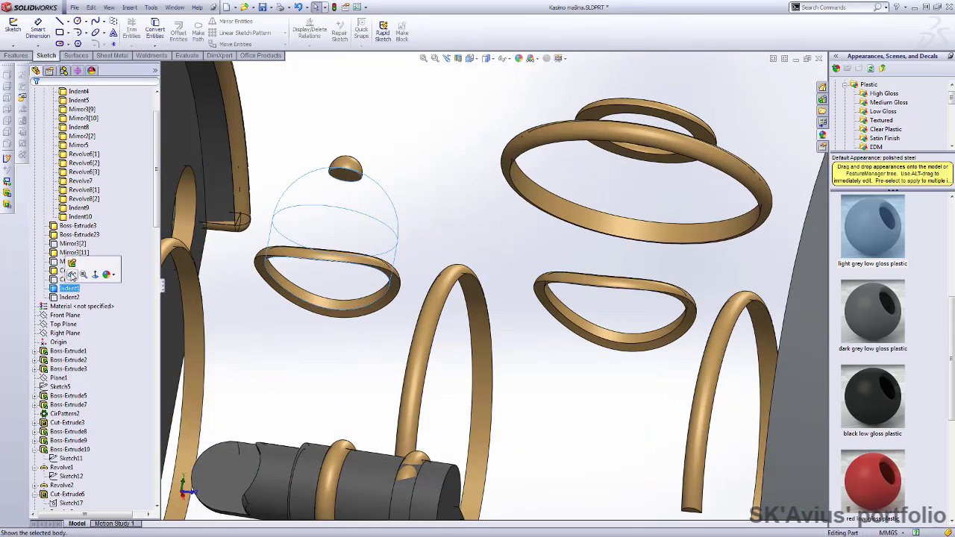
click(68, 280)
click(68, 281)
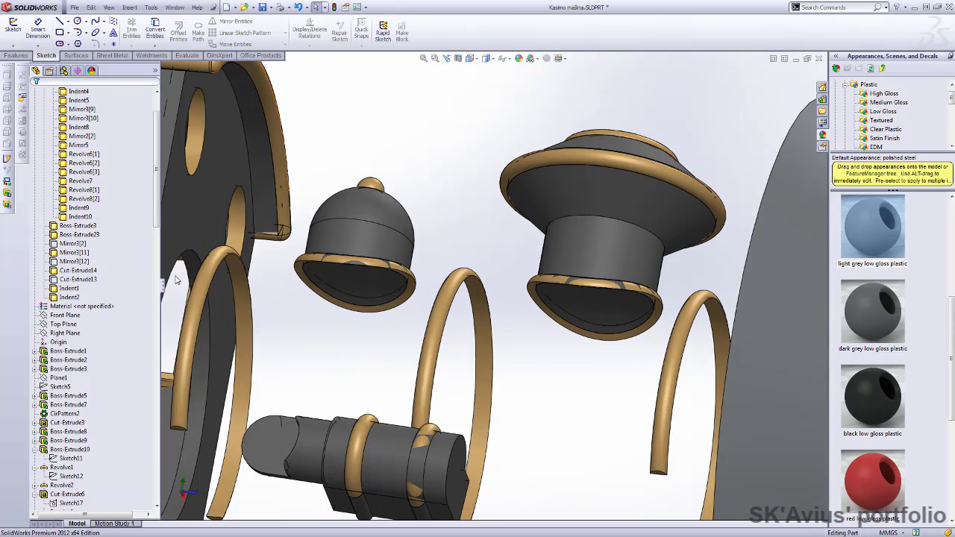
click(68, 282)
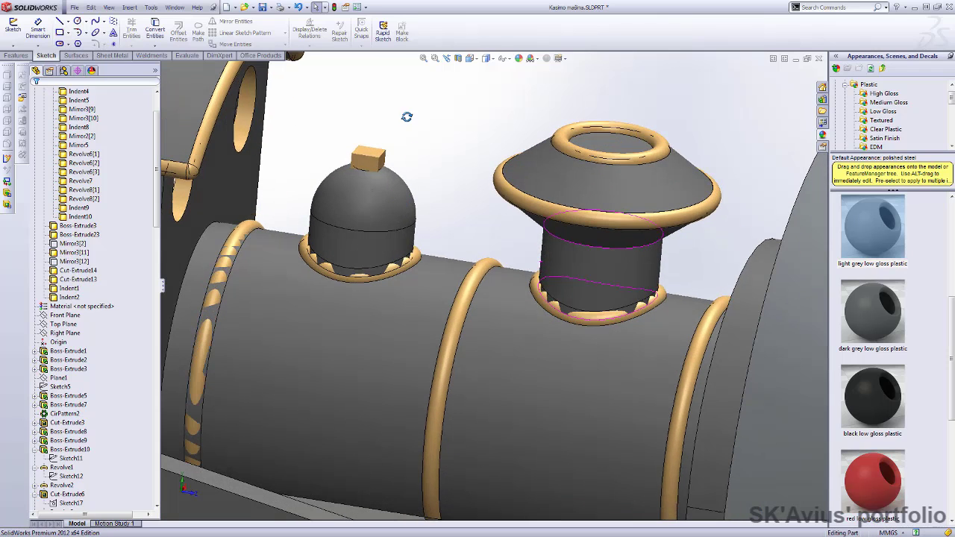
scroll(100, 306, down, 10)
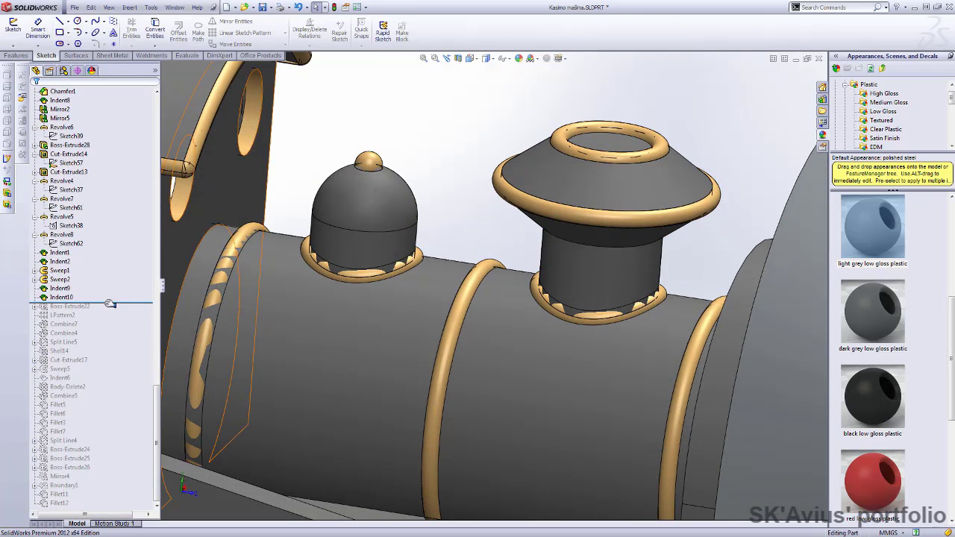
Roll the model forward to include Boss-Extrude22 and view the cab underside
drag(110, 305, 53, 307)
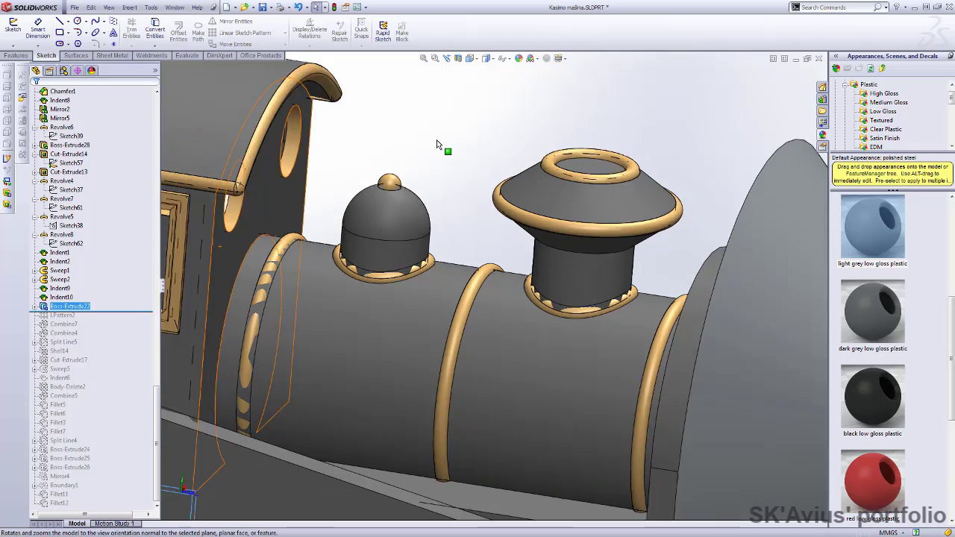
scroll(441, 145, up, 5)
scroll(312, 388, down, 5)
middle_drag(311, 388, 473, 380)
scroll(433, 359, down, 2)
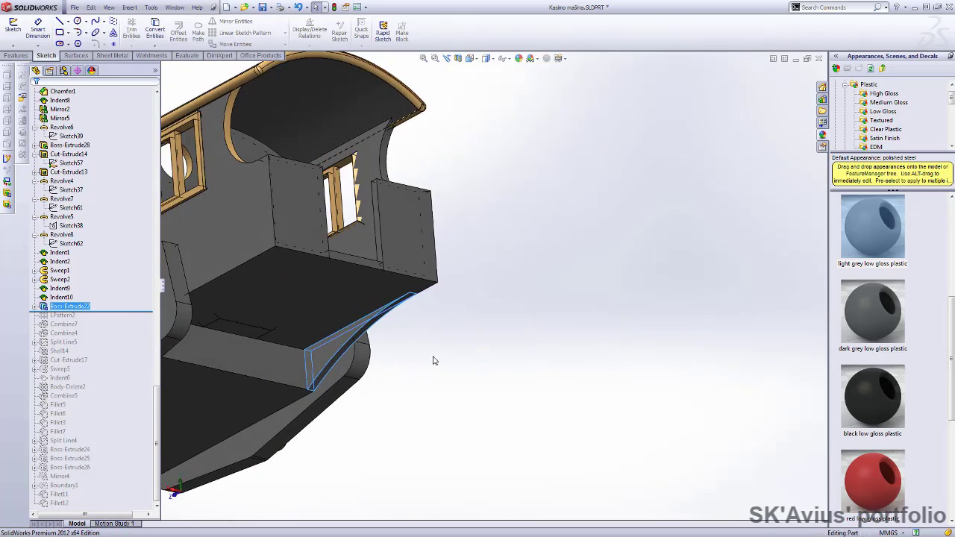
scroll(405, 414, down, 3)
Review Sketch42 and the Boss-Extrude22 fin extrusion under the cab
click(35, 306)
click(71, 315)
click(67, 287)
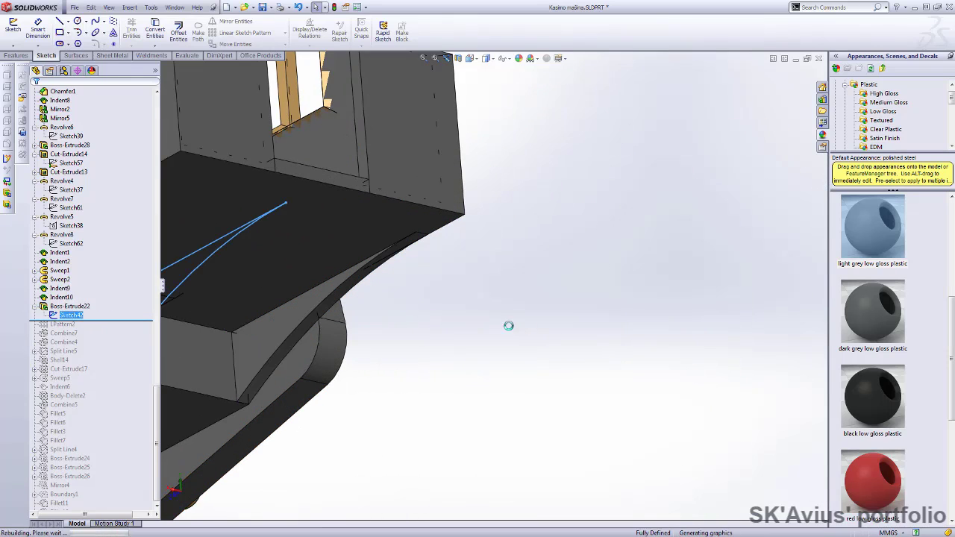
middle_drag(473, 345, 515, 335)
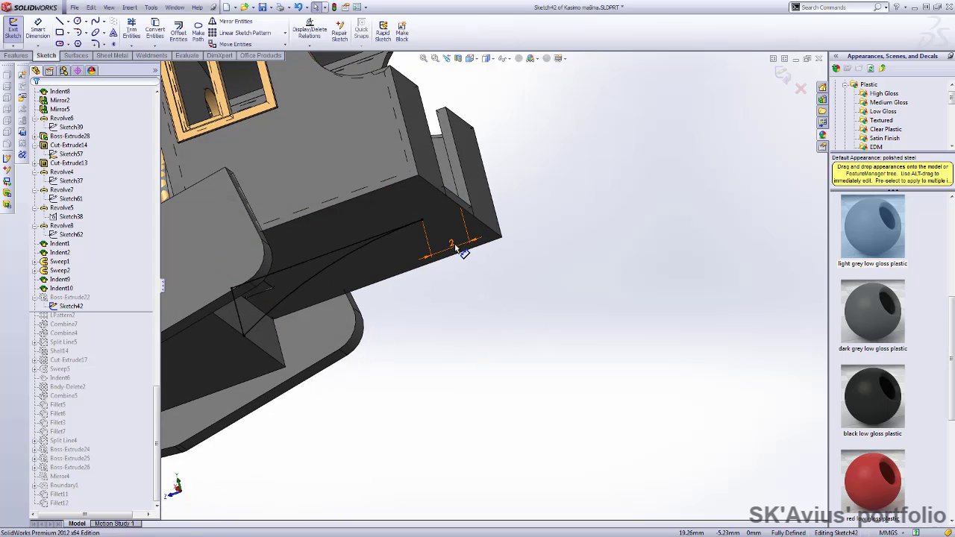
click(801, 88)
click(69, 297)
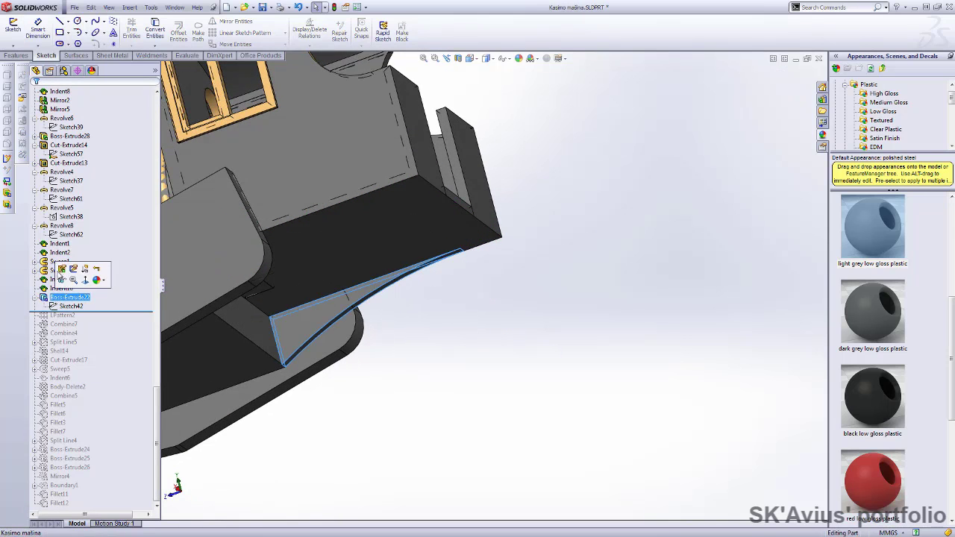
click(63, 272)
mouse_move(445, 406)
middle_down()
mouse_move(380, 386)
mouse_move(433, 393)
mouse_move(416, 386)
middle_up()
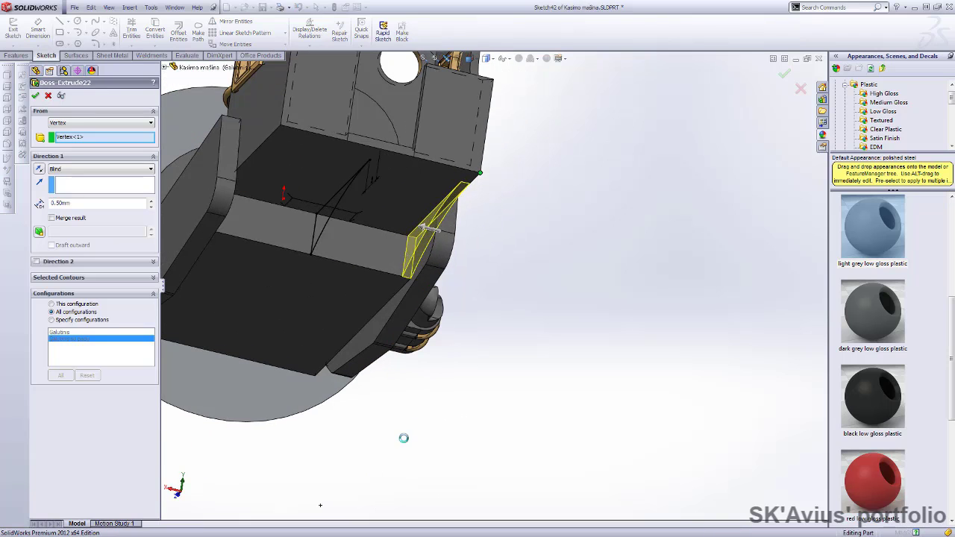
Roll forward past LPattern2 and inspect the fins patterned 2.875 mm apart
drag(67, 331, 56, 320)
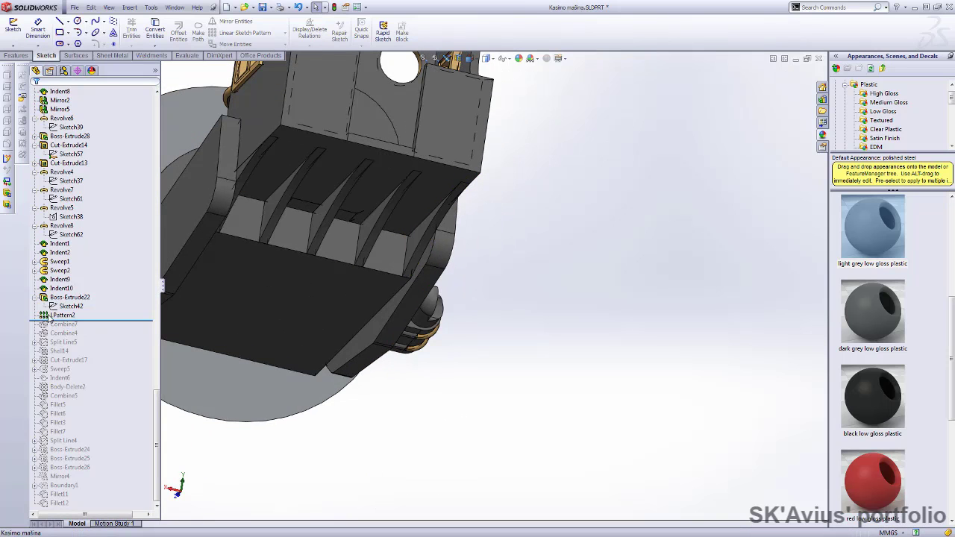
click(59, 315)
click(56, 293)
mouse_move(452, 408)
middle_down()
mouse_move(405, 452)
mouse_move(448, 388)
middle_up()
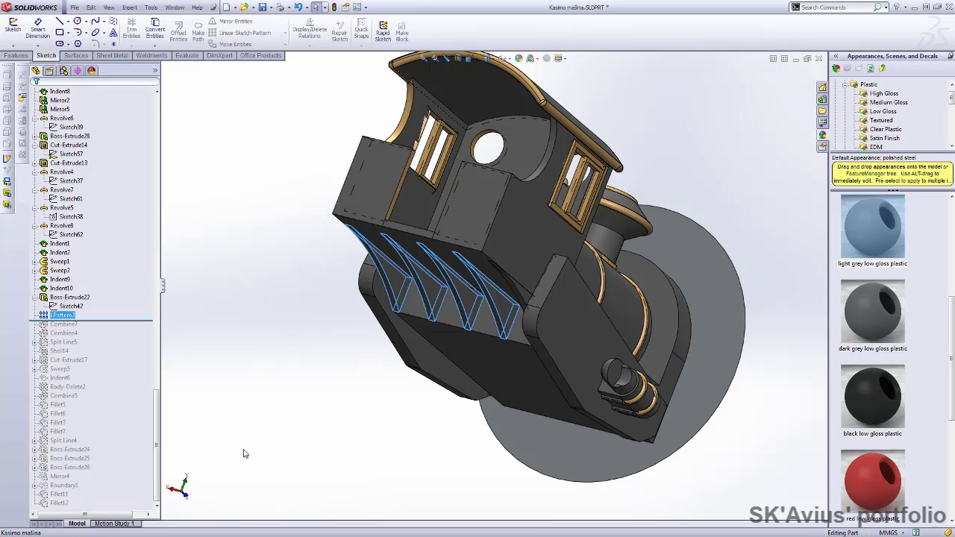
middle_drag(276, 438, 356, 395)
scroll(356, 395, down, 2)
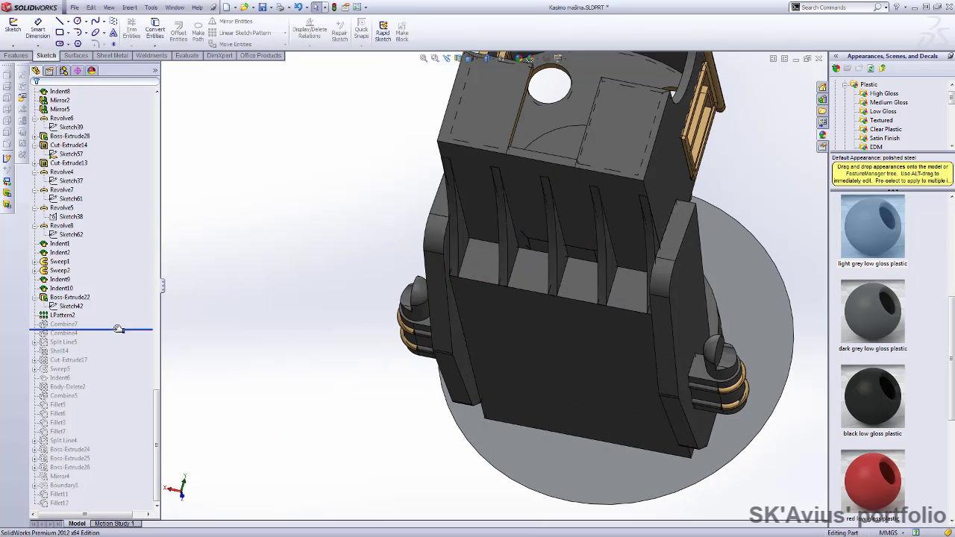
Roll forward through Combine7 and Combine4, reviewing each one's bodies without changes
click(53, 325)
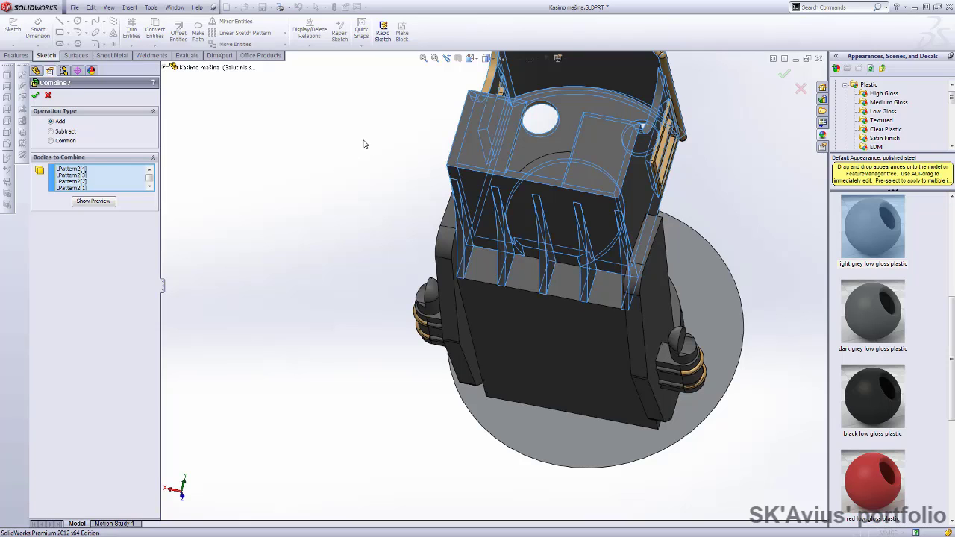
middle_drag(366, 143, 299, 160)
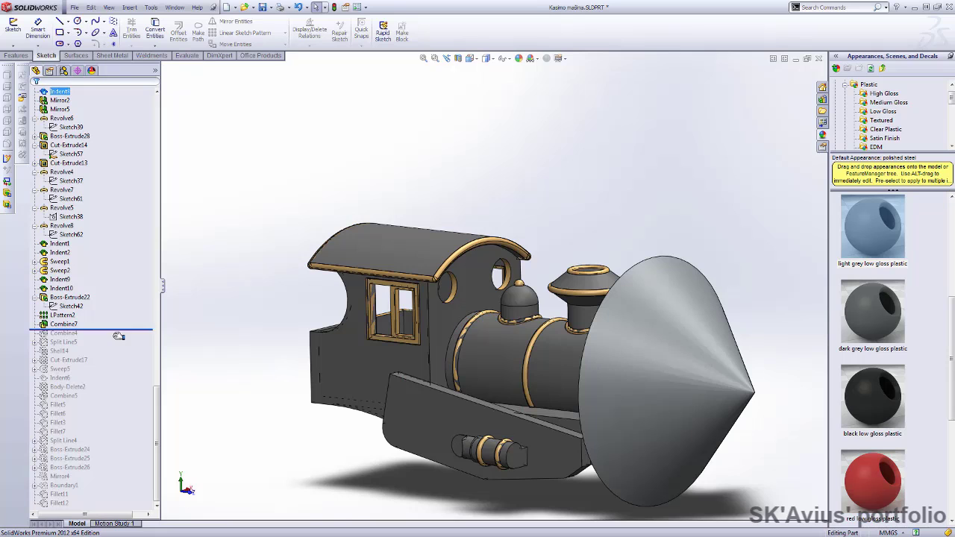
click(63, 333)
click(54, 314)
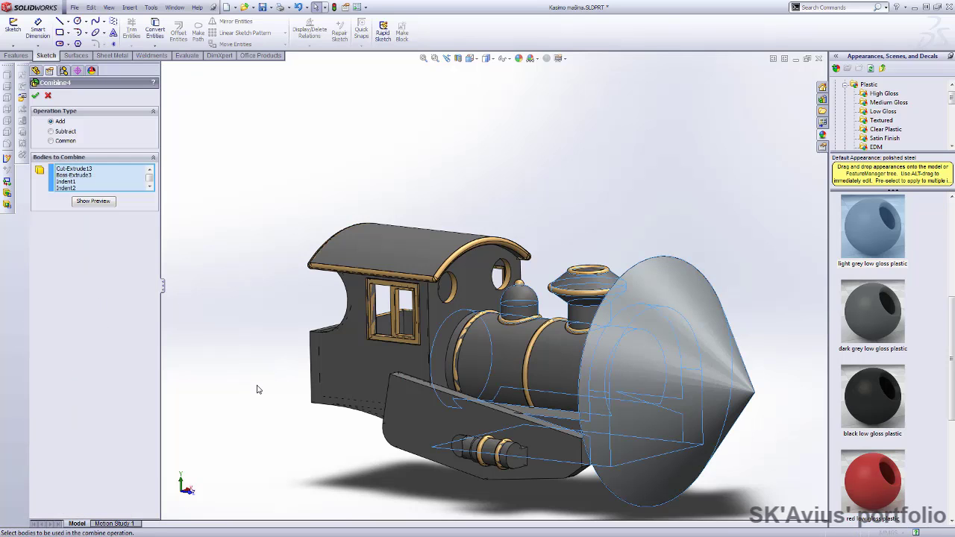
mouse_move(239, 291)
middle_down()
mouse_move(252, 343)
mouse_move(209, 304)
mouse_move(221, 323)
middle_up()
key(Escape)
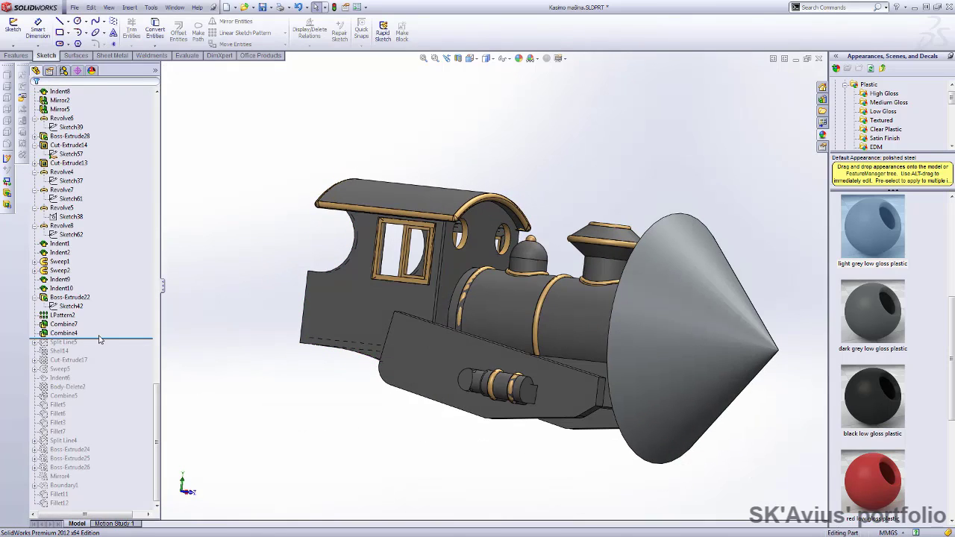
Restore Split Line5 after checking Sketch68's 0.50 offset dimension
click(62, 342)
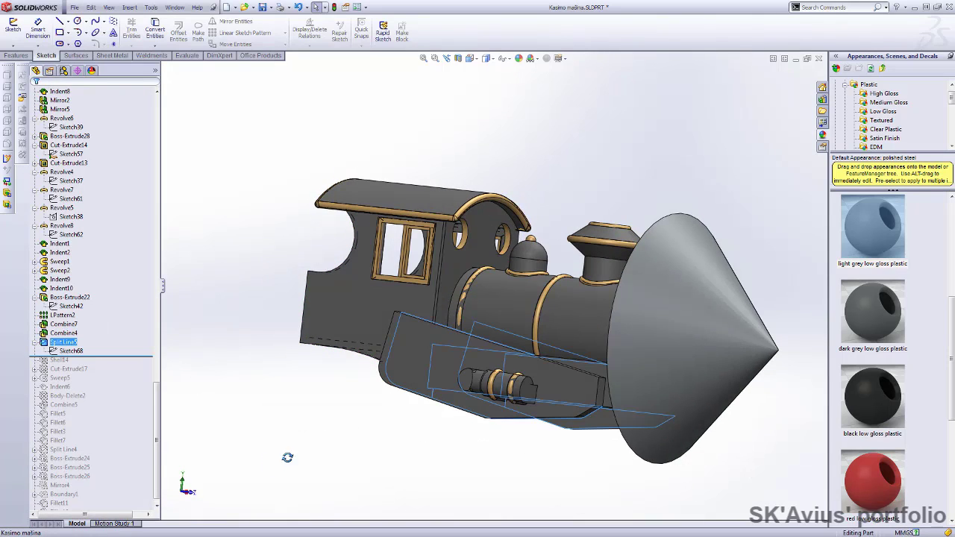
mouse_move(279, 454)
middle_down()
mouse_move(315, 386)
mouse_move(357, 382)
middle_up()
click(65, 350)
click(71, 331)
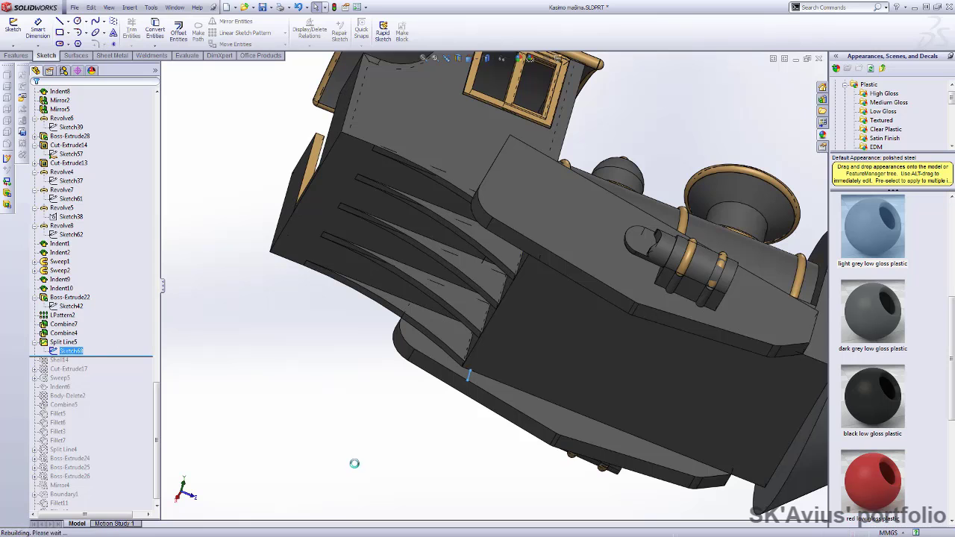
scroll(478, 470, down, 2)
click(455, 324)
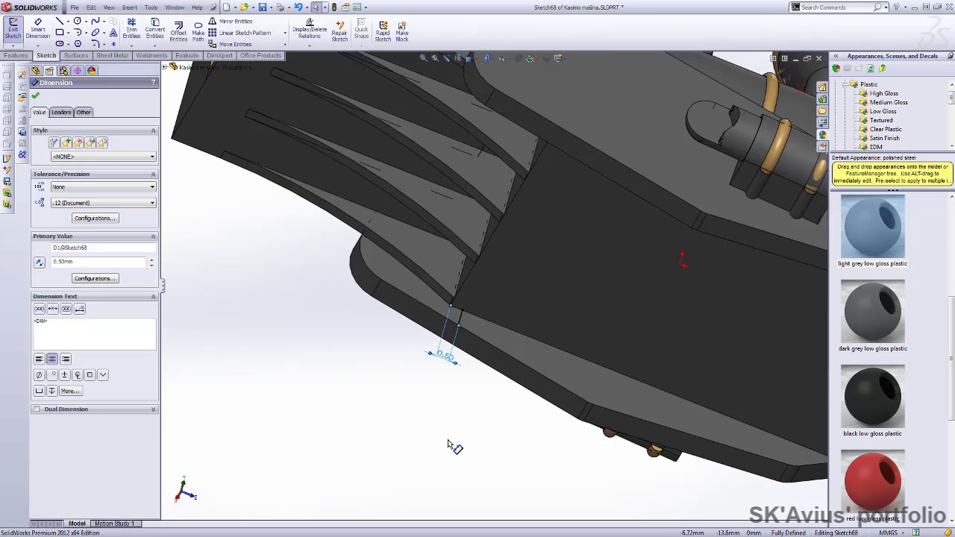
middle_drag(455, 445, 700, 90)
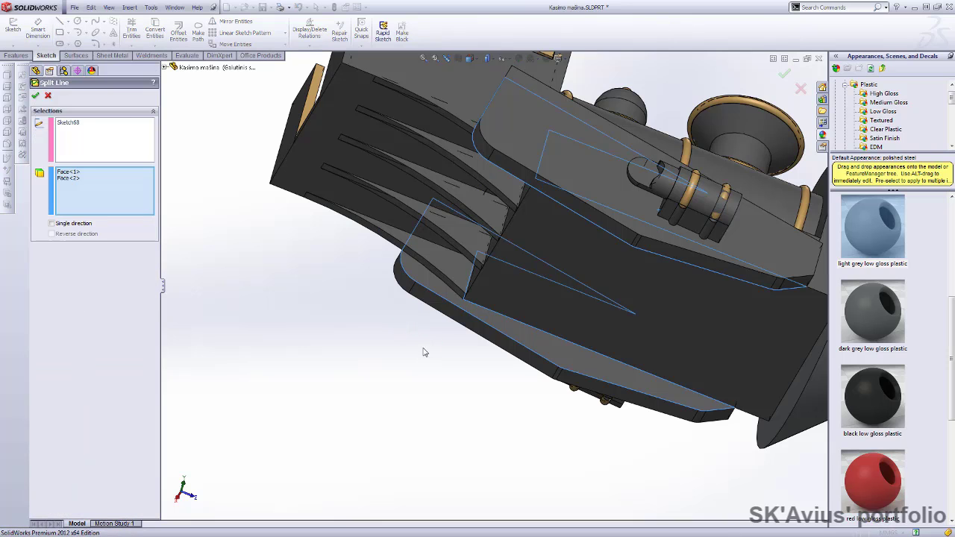
key(Return)
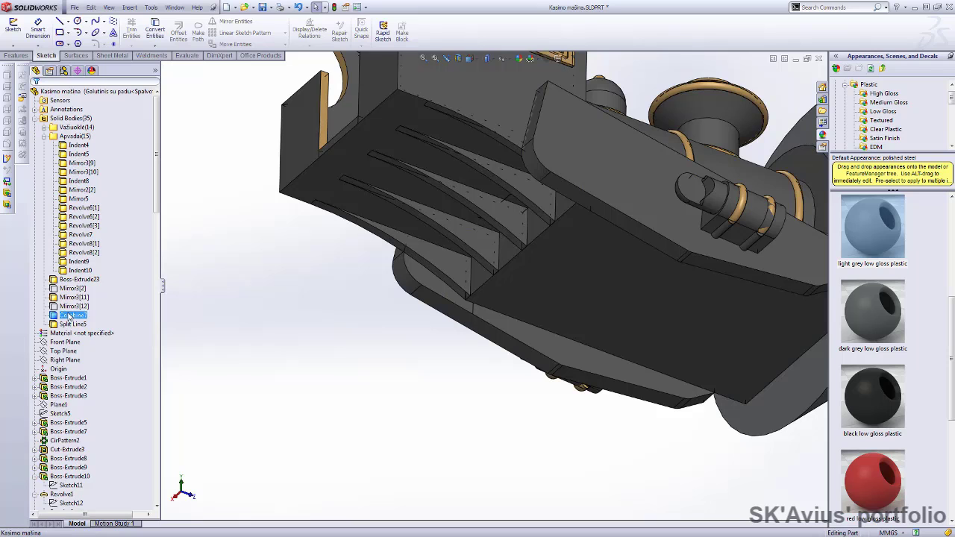
Hide the main body to reveal the window frames behind it
click(69, 317)
click(73, 291)
scroll(90, 364, down, 5)
scroll(90, 363, down, 5)
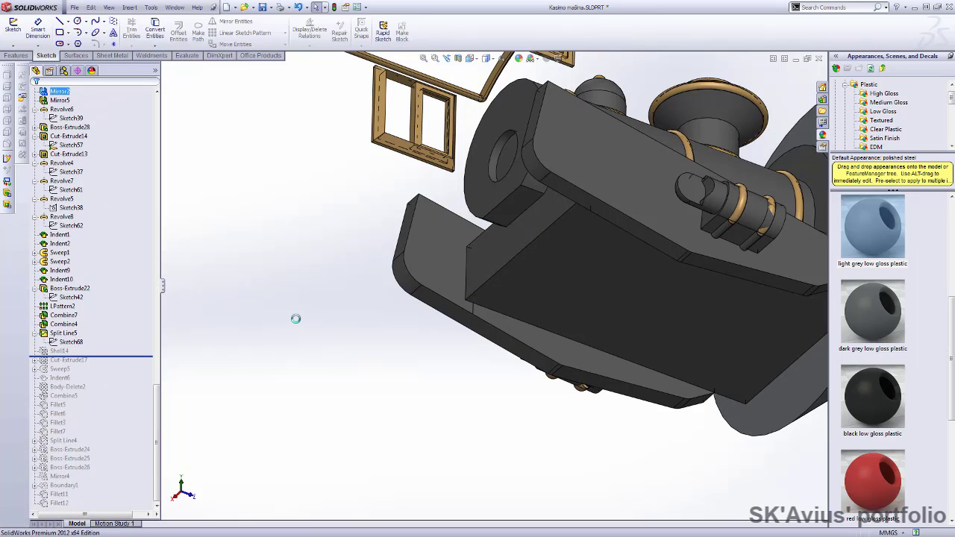
Roll forward past Shell14 and show the Combine7 cab body again
mouse_move(318, 350)
middle_down()
mouse_move(352, 298)
mouse_move(294, 358)
middle_up()
scroll(450, 115, up, 5)
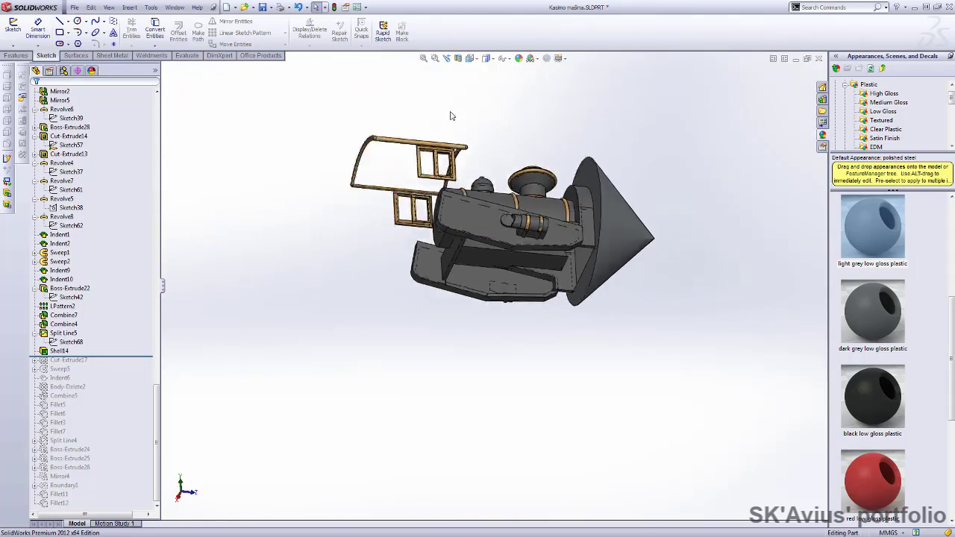
scroll(451, 115, down, 4)
scroll(67, 224, up, 5)
scroll(67, 209, up, 5)
scroll(66, 181, up, 5)
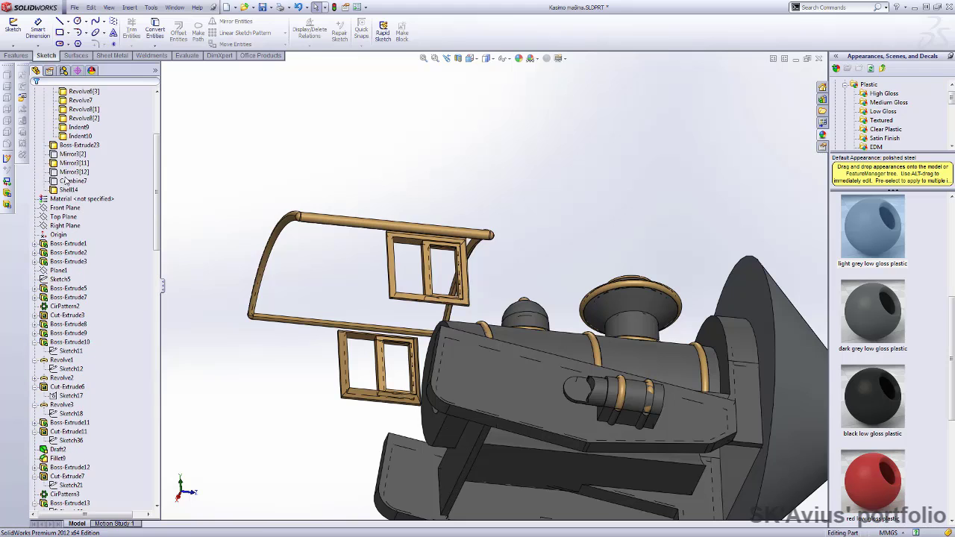
click(66, 181)
click(88, 147)
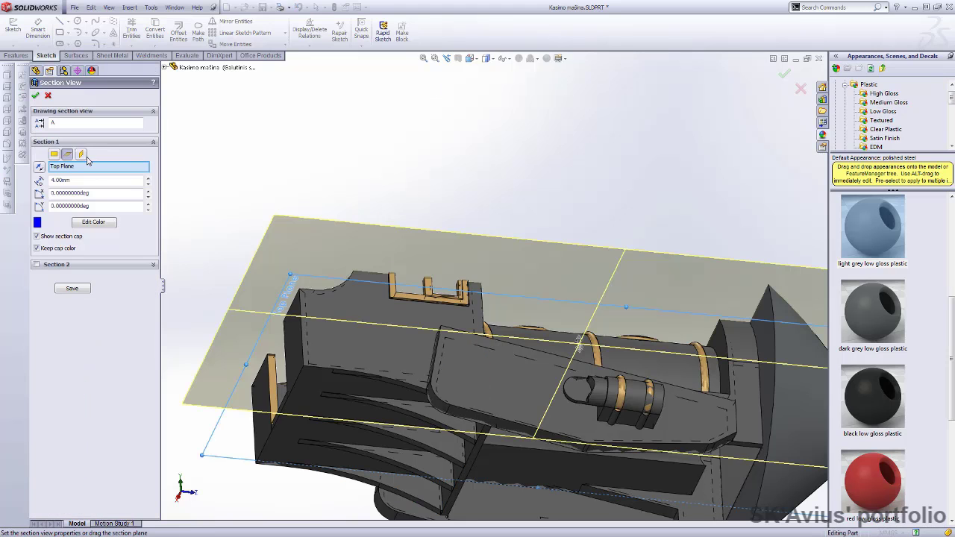
Check the hollow walls in a Top Plane section view, then turn it off
click(35, 95)
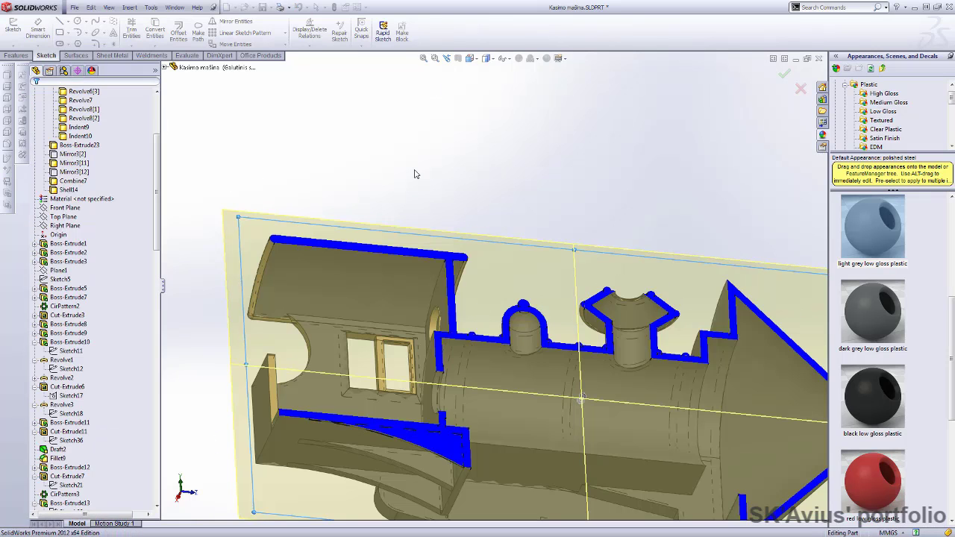
mouse_move(415, 175)
middle_down()
mouse_move(416, 263)
mouse_move(458, 219)
mouse_move(500, 271)
mouse_move(345, 445)
mouse_move(438, 443)
mouse_move(323, 435)
middle_up()
click(458, 59)
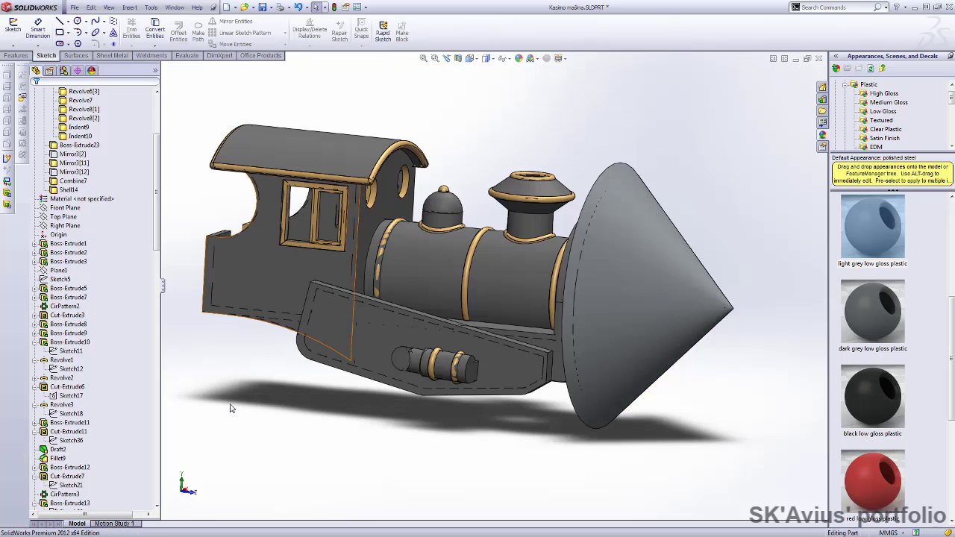
scroll(124, 371, down, 5)
scroll(116, 381, down, 5)
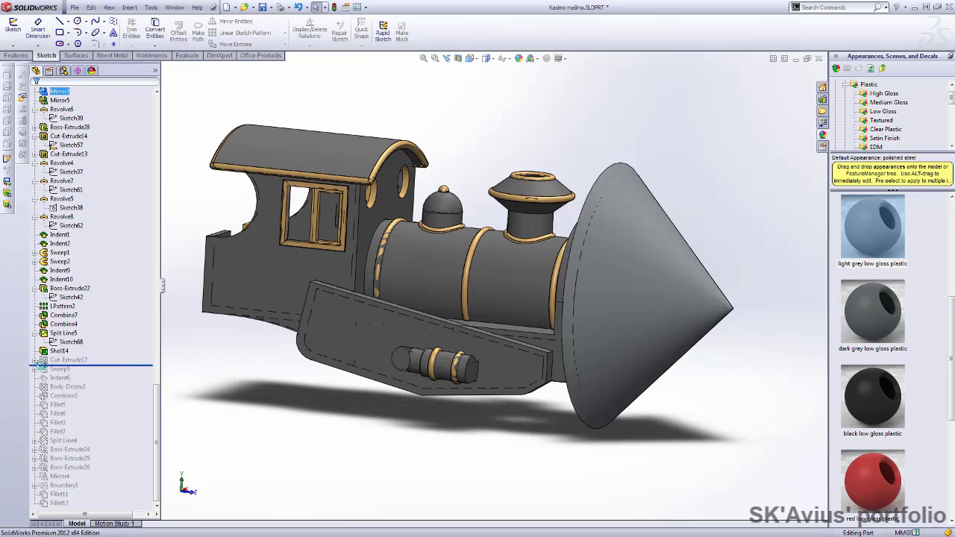
Roll forward past Cut-Extrude17 and inspect the steam stack opening
click(66, 360)
mouse_move(224, 454)
middle_down()
mouse_move(179, 459)
mouse_move(484, 177)
mouse_move(388, 284)
mouse_move(321, 313)
middle_up()
scroll(472, 197, down, 3)
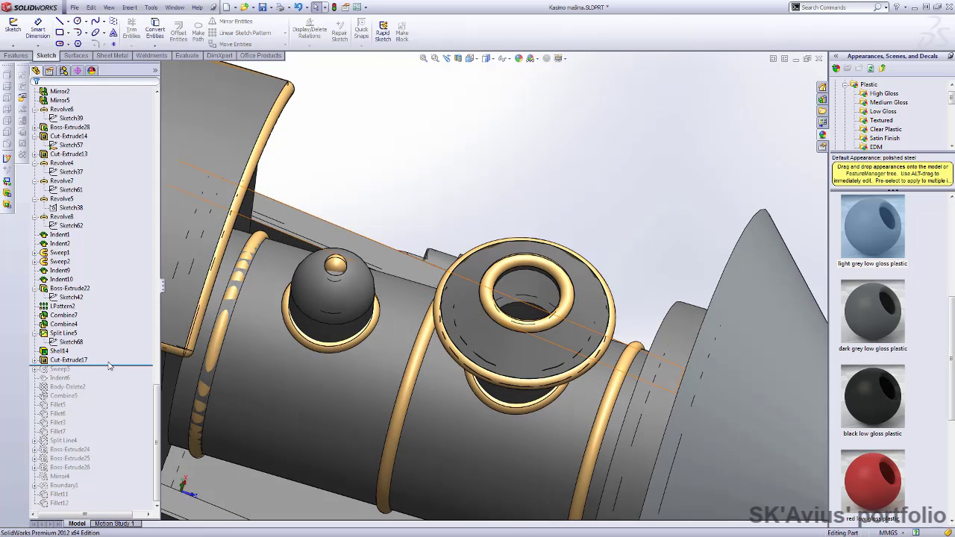
middle_drag(592, 225, 493, 279)
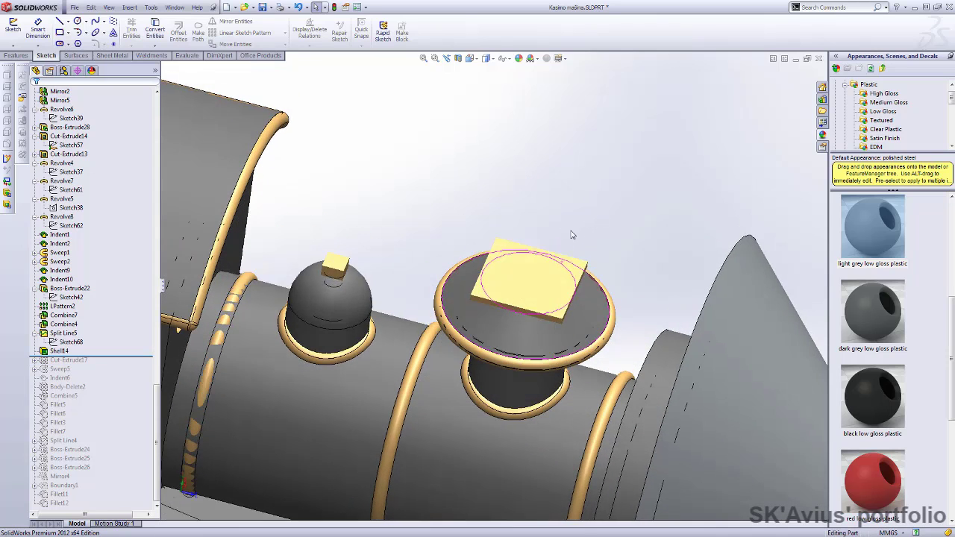
scroll(493, 279, down, 3)
scroll(492, 281, down, 2)
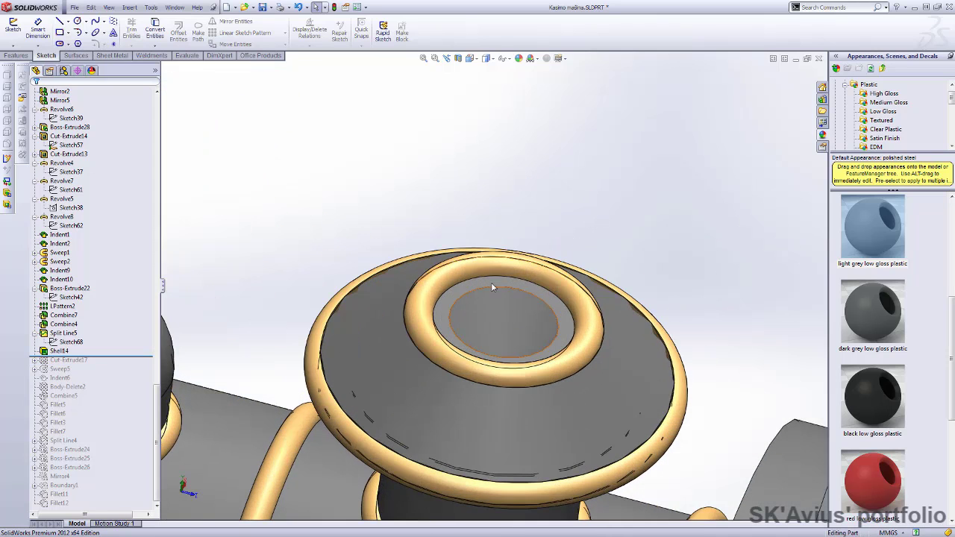
Check the stack walls in a Right Plane section, then turn the section off
click(458, 58)
click(35, 96)
mouse_move(440, 204)
middle_down()
mouse_move(479, 175)
mouse_move(603, 122)
middle_up()
scroll(137, 404, down, 5)
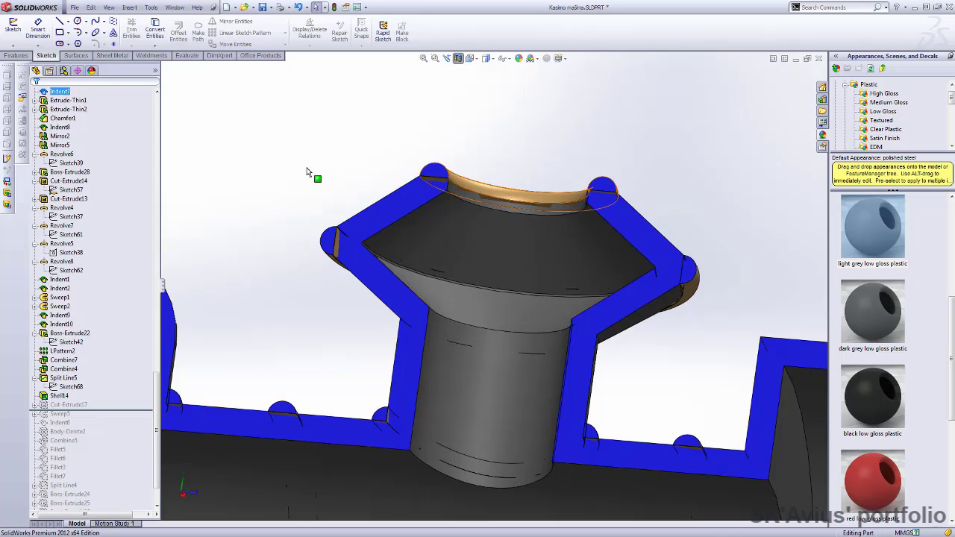
key(z)
key(z)
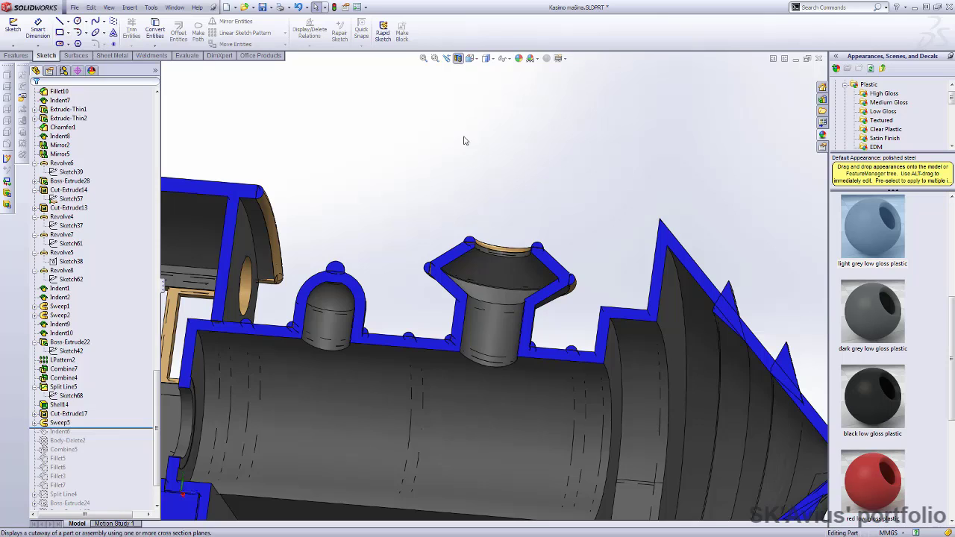
click(458, 58)
key(space)
Edit Helix/Spiral1 to 2.80 mm pitch, 2.75 revolutions and 41° taper
key(ctrl+3)
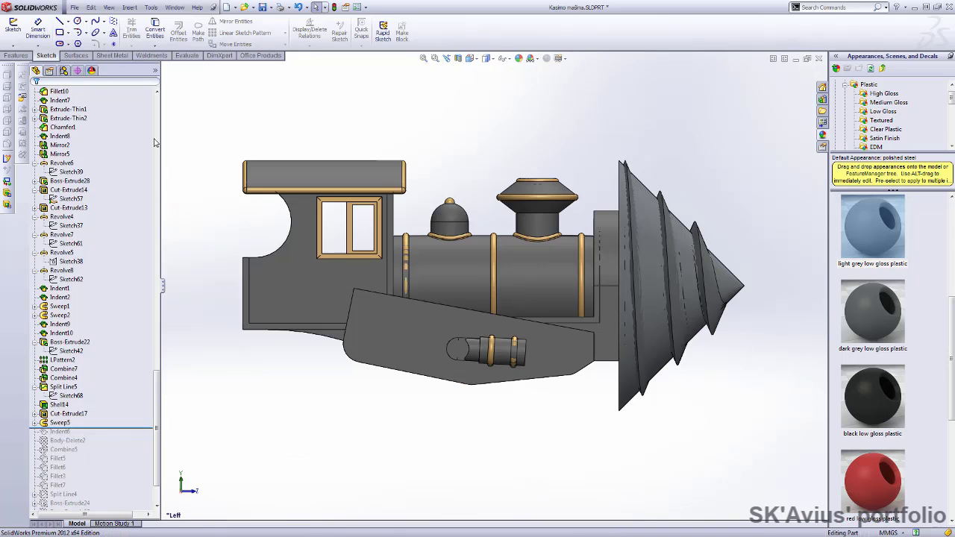
click(60, 422)
click(74, 406)
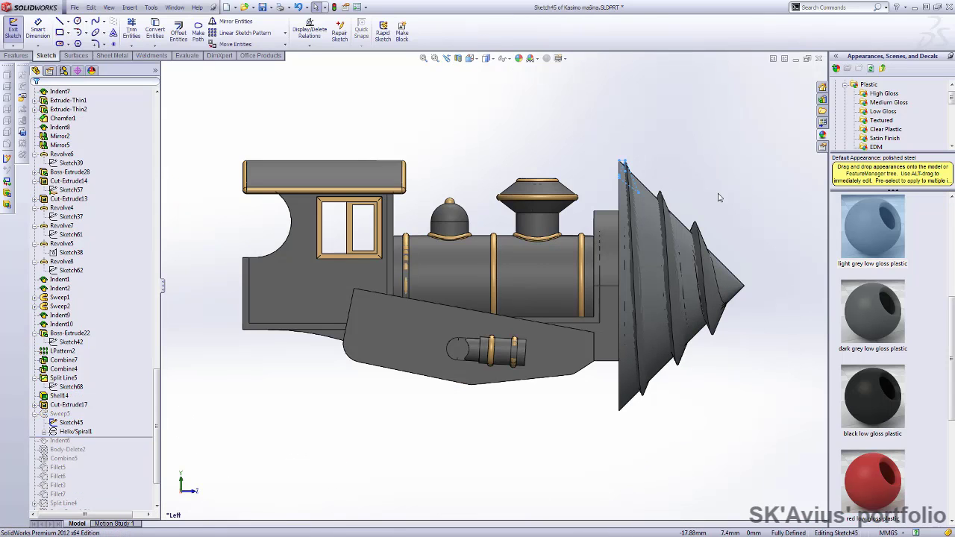
scroll(597, 160, down, 2)
scroll(565, 202, down, 5)
scroll(554, 243, down, 3)
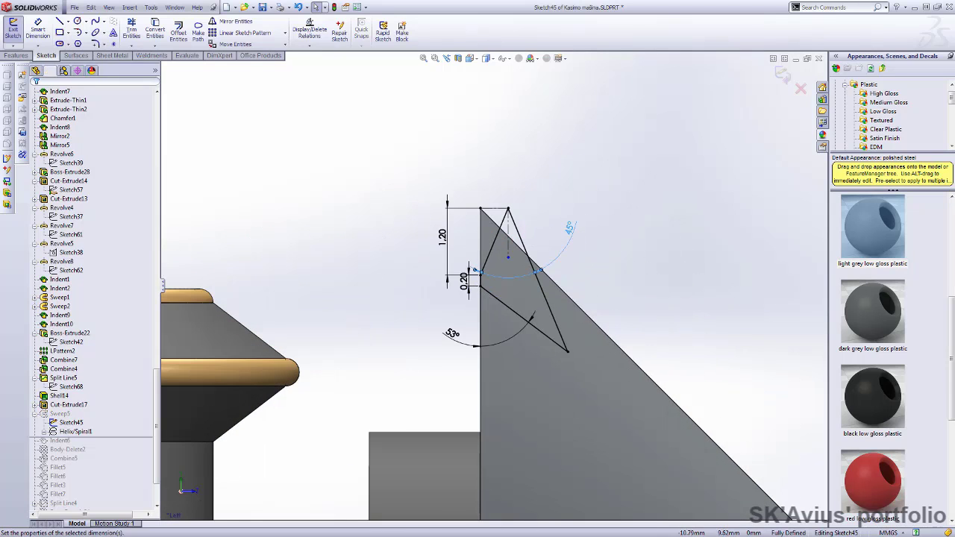
drag(442, 236, 398, 232)
drag(463, 280, 431, 277)
key(Escape)
Zoom out and open Sweep5 for editing
scroll(597, 242, up, 4)
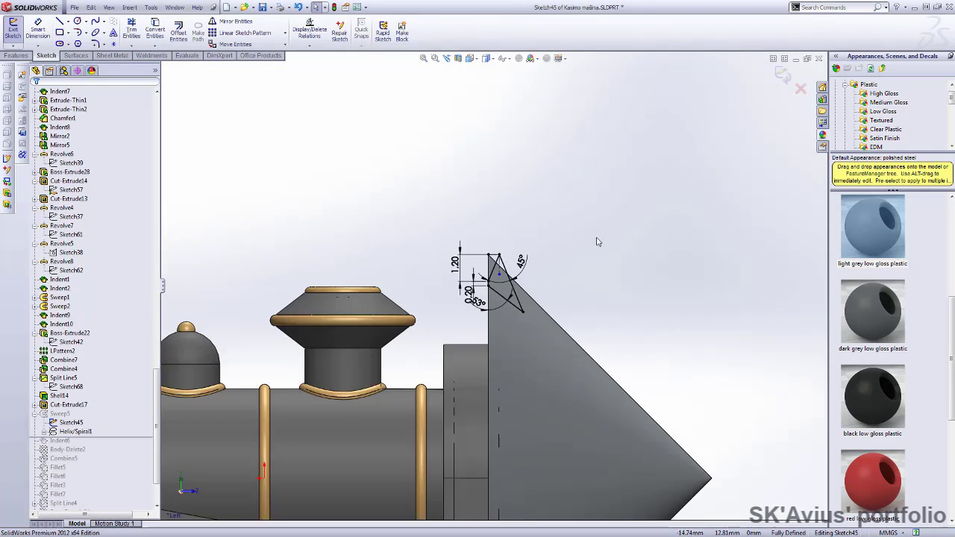
key(z)
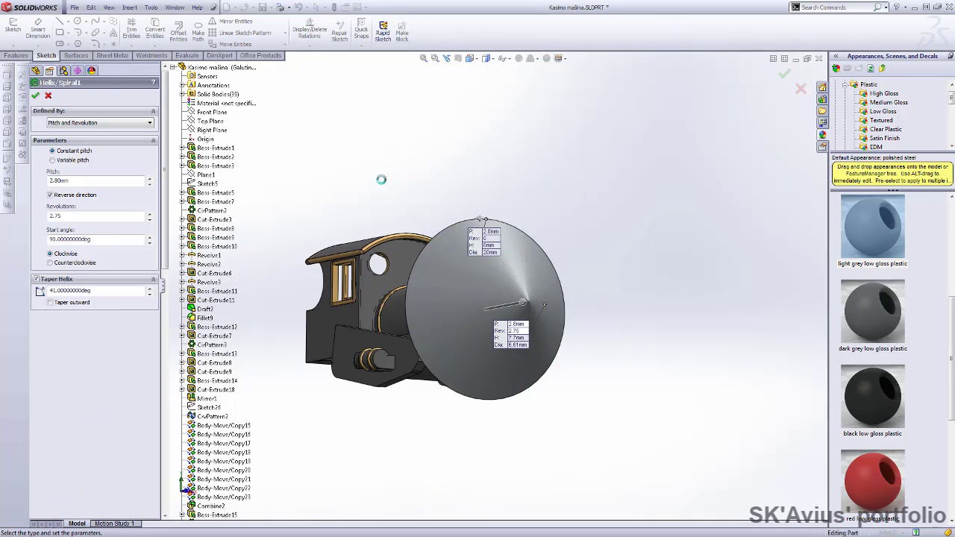
click(58, 423)
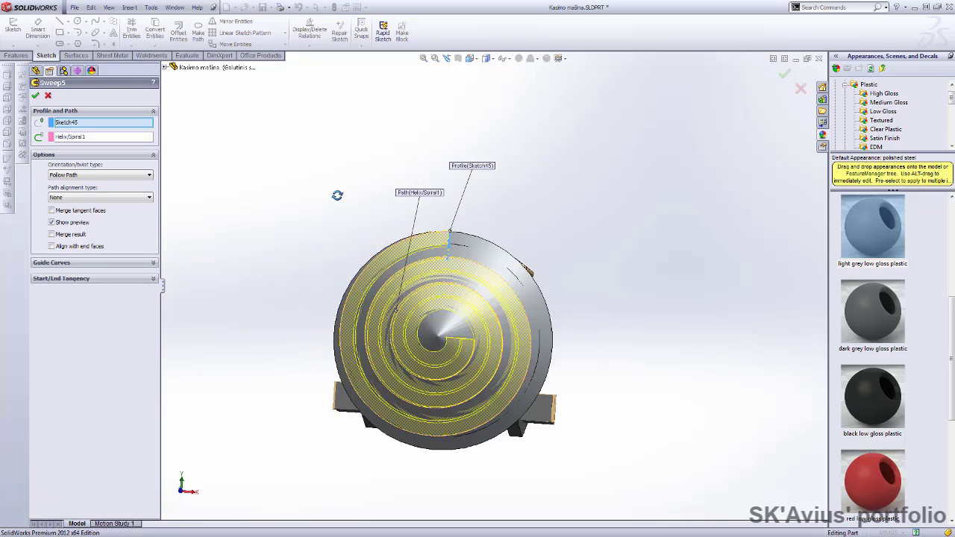
scroll(244, 286, down, 2)
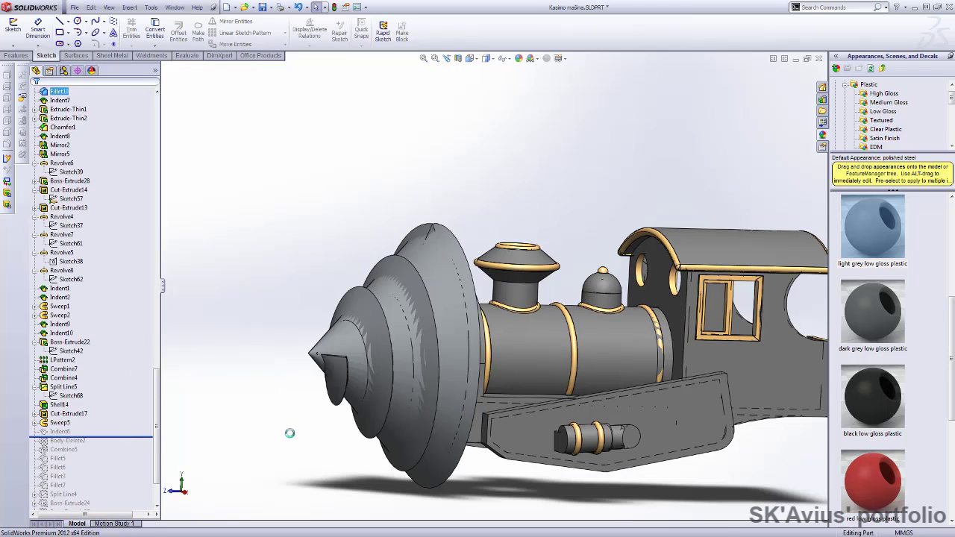
Roll forward past Indent6 and check the cone in a Right Plane section view
scroll(301, 410, down, 2)
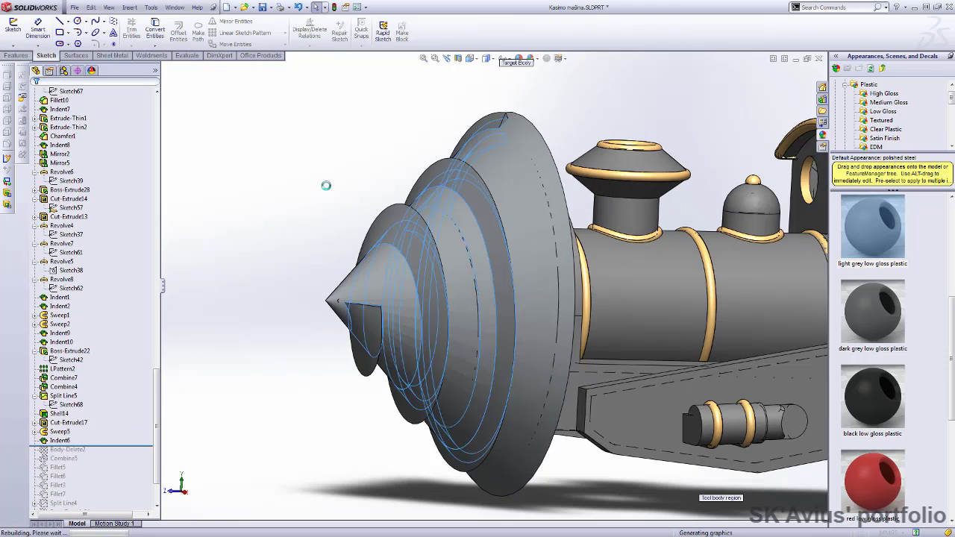
click(459, 58)
mouse_move(269, 147)
middle_down()
mouse_move(411, 167)
mouse_move(266, 158)
middle_up()
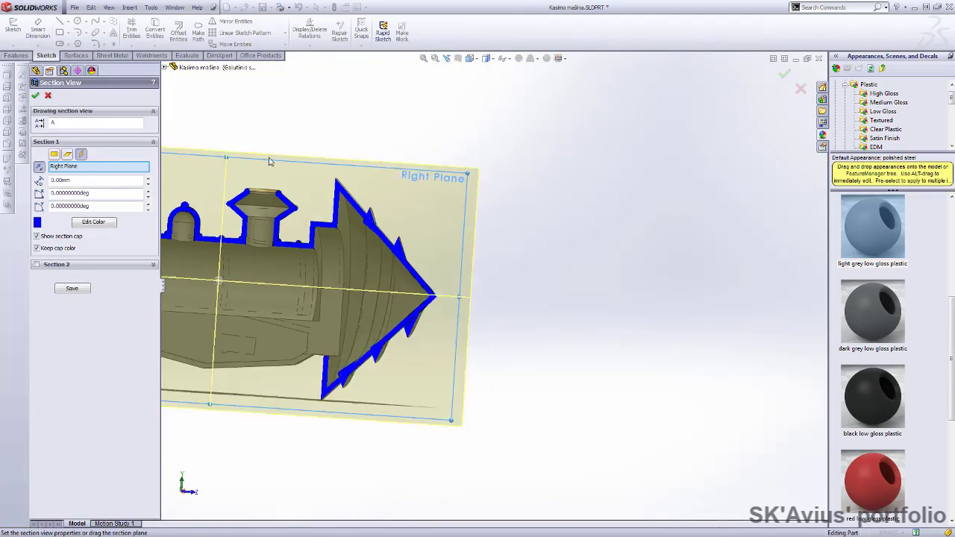
click(35, 95)
scroll(598, 313, down, 4)
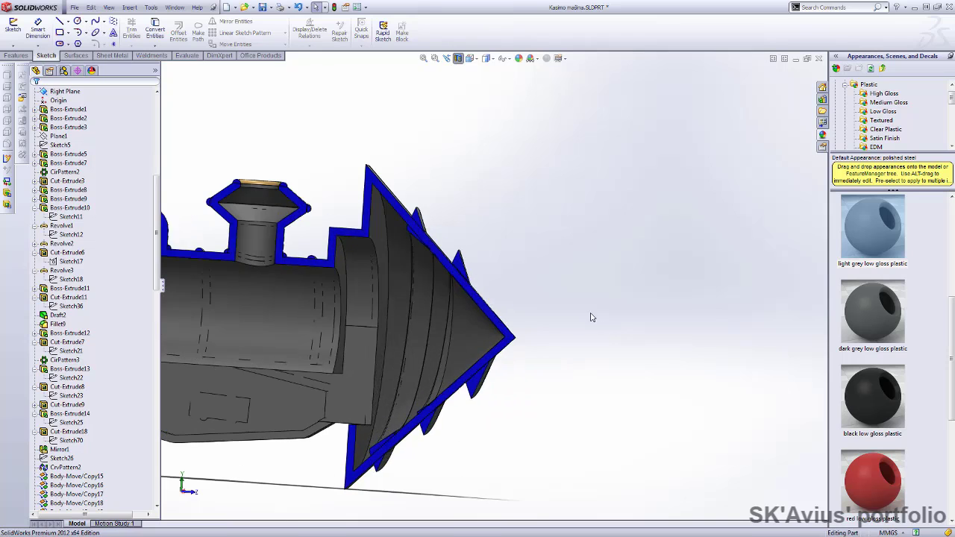
scroll(93, 403, down, 10)
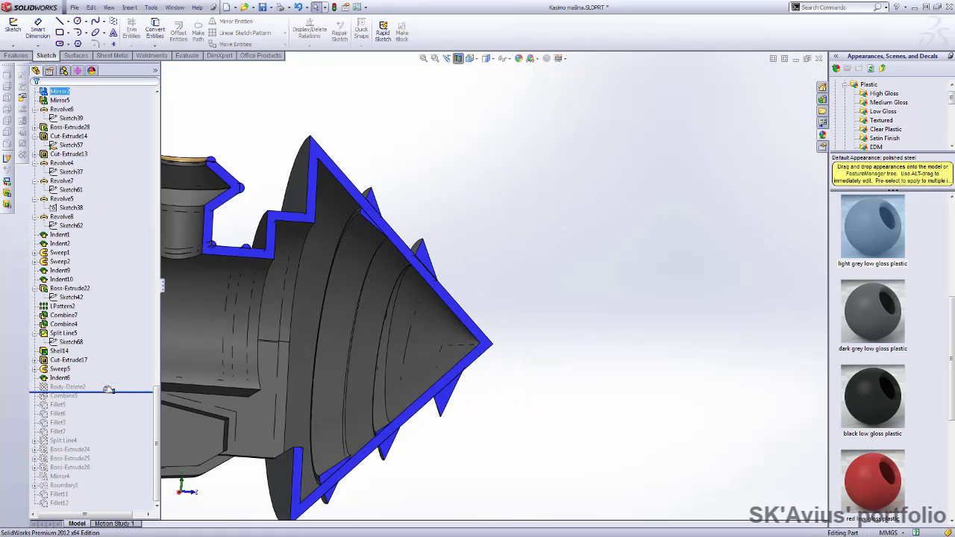
scroll(552, 218, up, 3)
Roll forward through Body-Delete2 and Combine5, turn off the section, and open Combine5
mouse_move(552, 220)
middle_down()
mouse_move(354, 145)
mouse_move(338, 180)
middle_up()
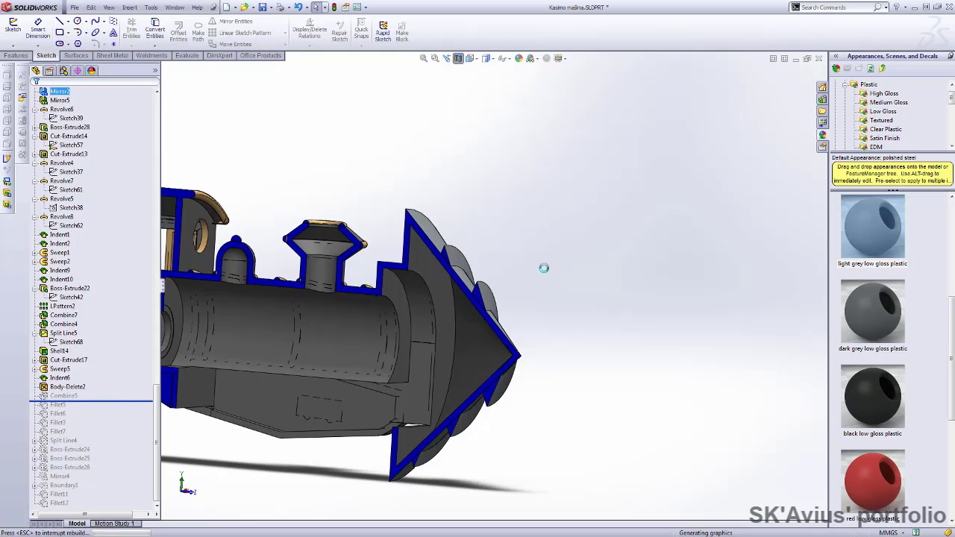
scroll(491, 244, down, 3)
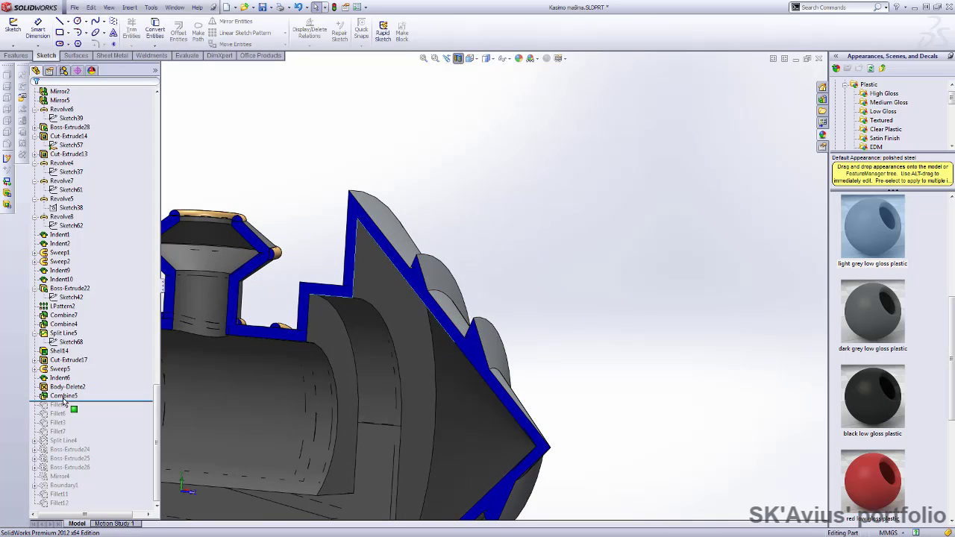
middle_drag(403, 165, 426, 144)
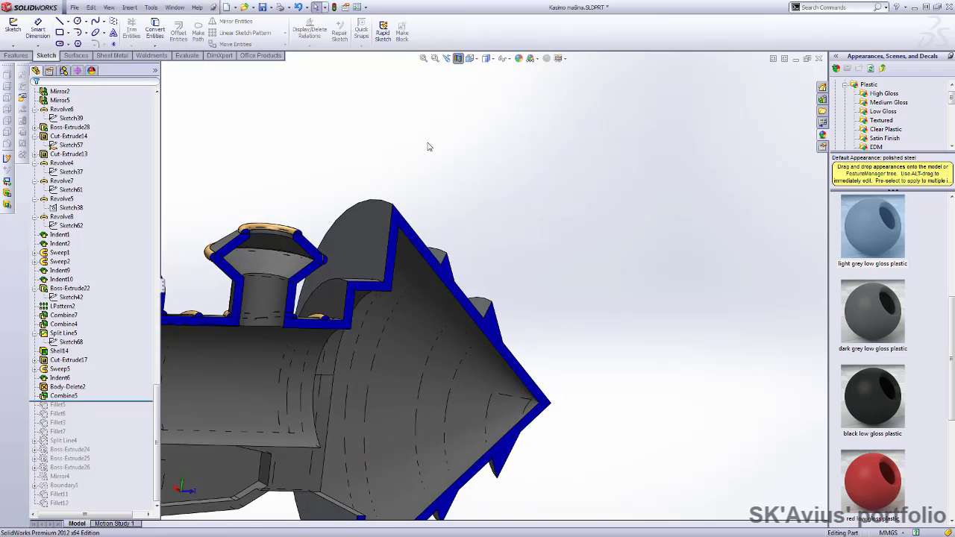
click(458, 58)
click(66, 396)
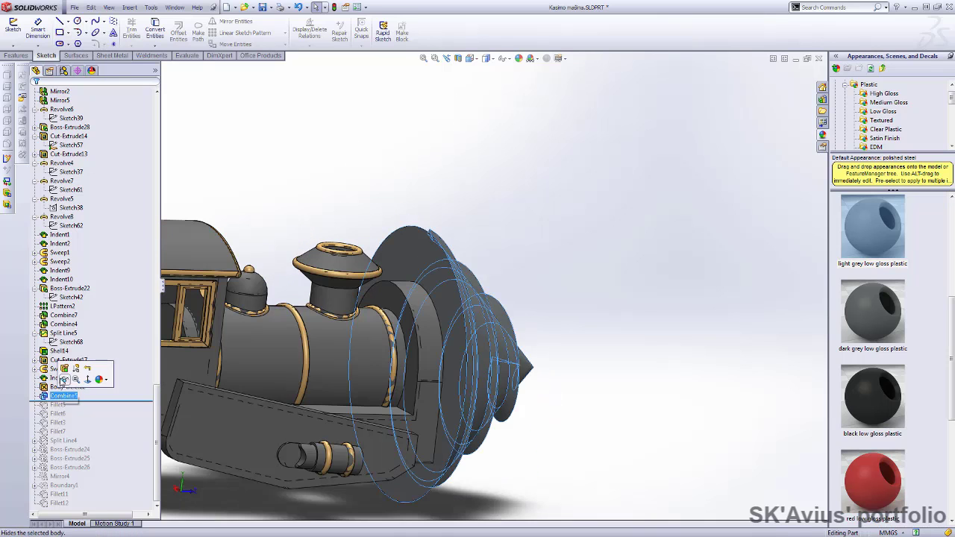
click(65, 373)
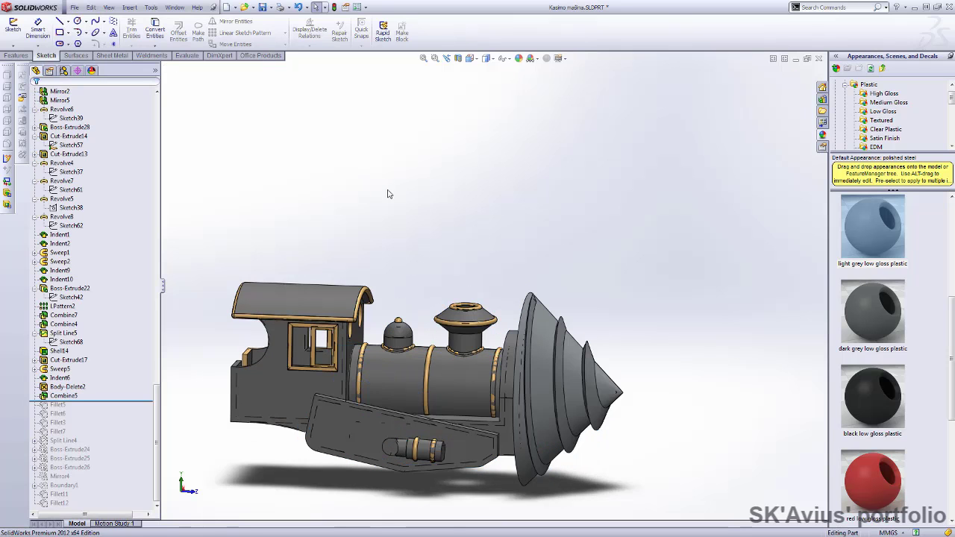
Roll forward to Fillet5 and compare the drill cone tip with and without it
drag(106, 402, 111, 412)
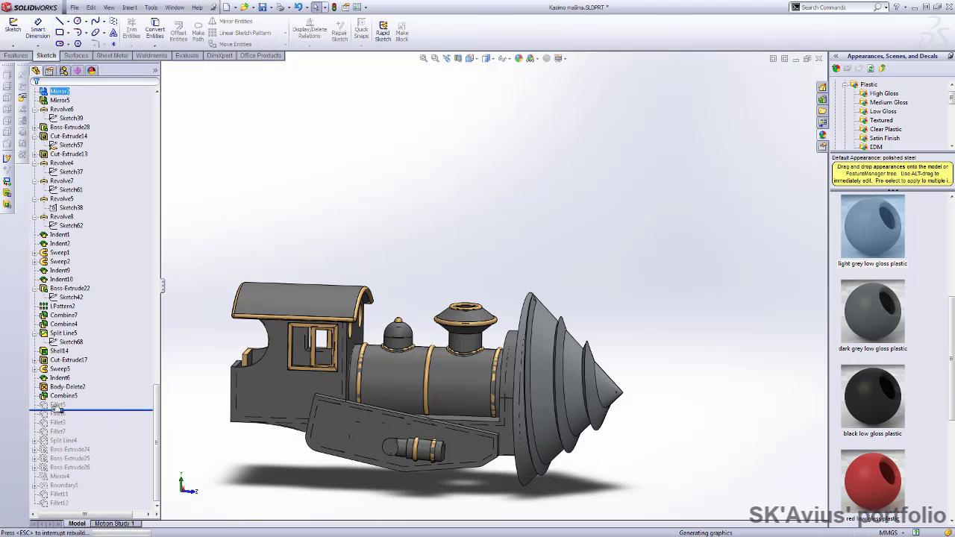
middle_drag(194, 420, 283, 299)
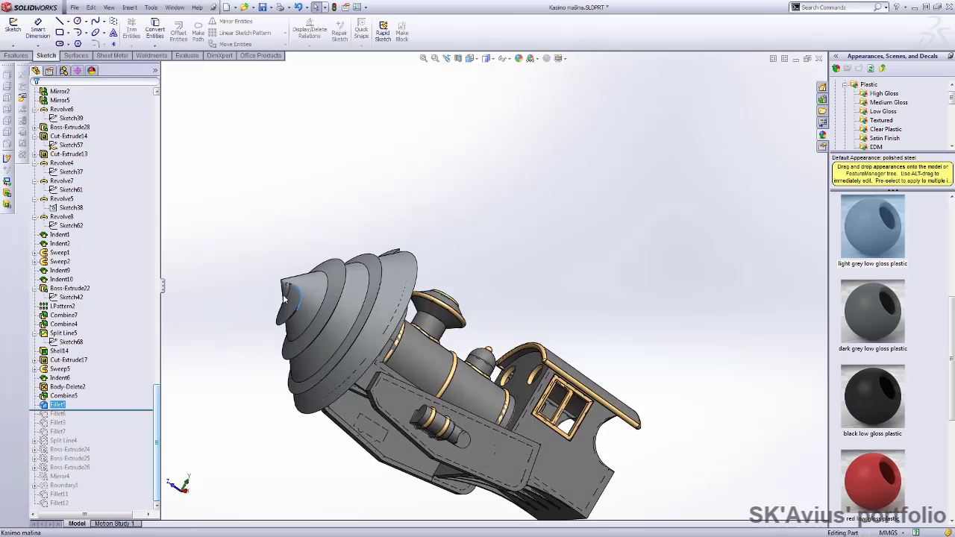
scroll(336, 276, down, 5)
mouse_move(396, 252)
middle_down()
mouse_move(367, 271)
mouse_move(371, 314)
middle_up()
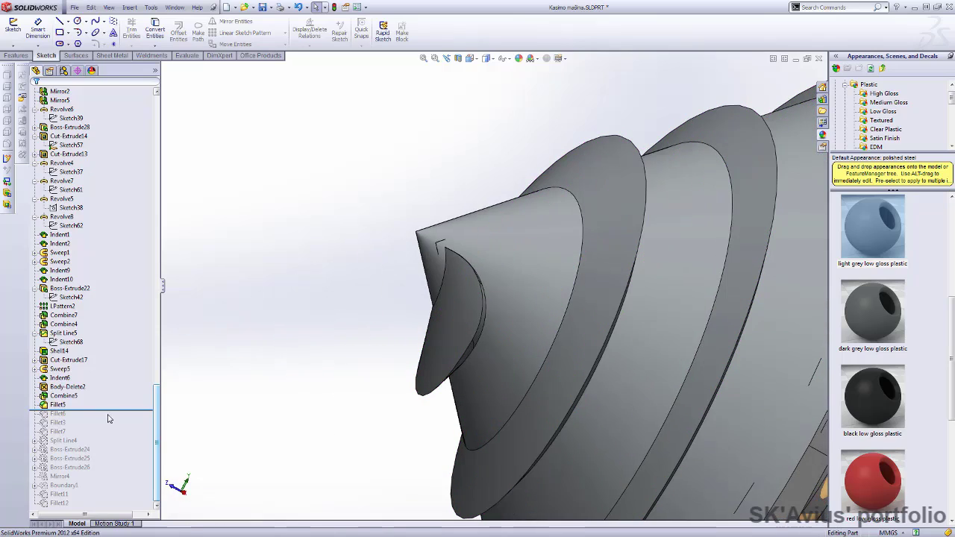
drag(114, 402, 112, 397)
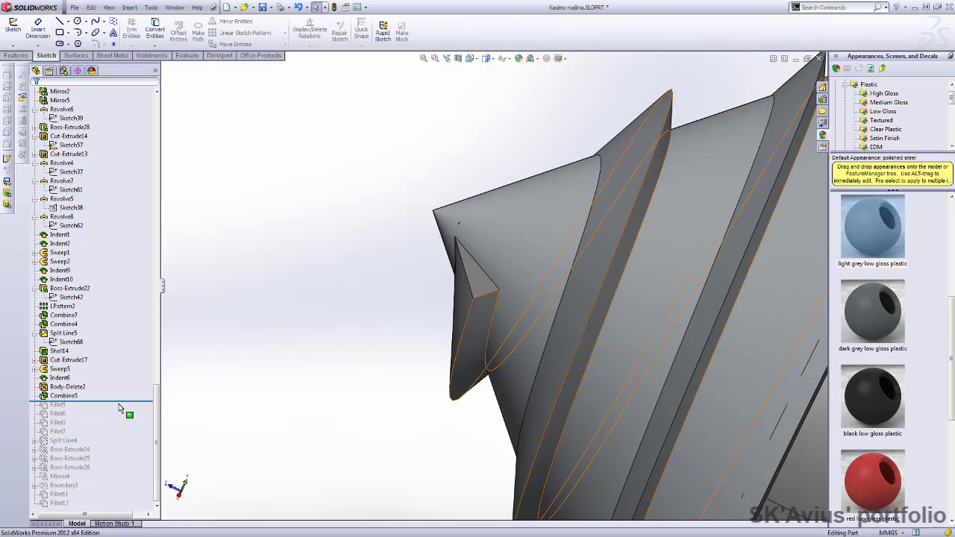
Confirm Fillet5's 1.80 mm edge round and roll the history forward past Fillet6
drag(100, 403, 53, 412)
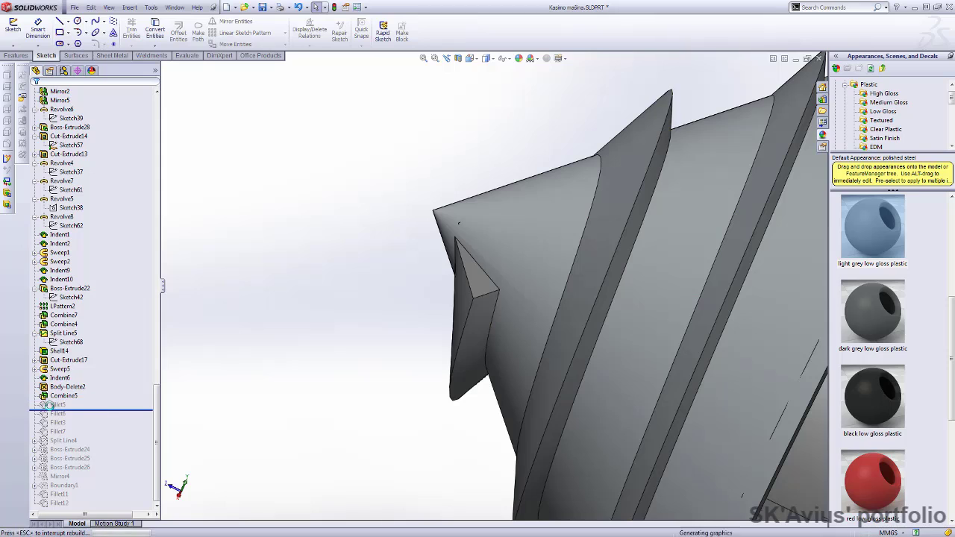
click(55, 405)
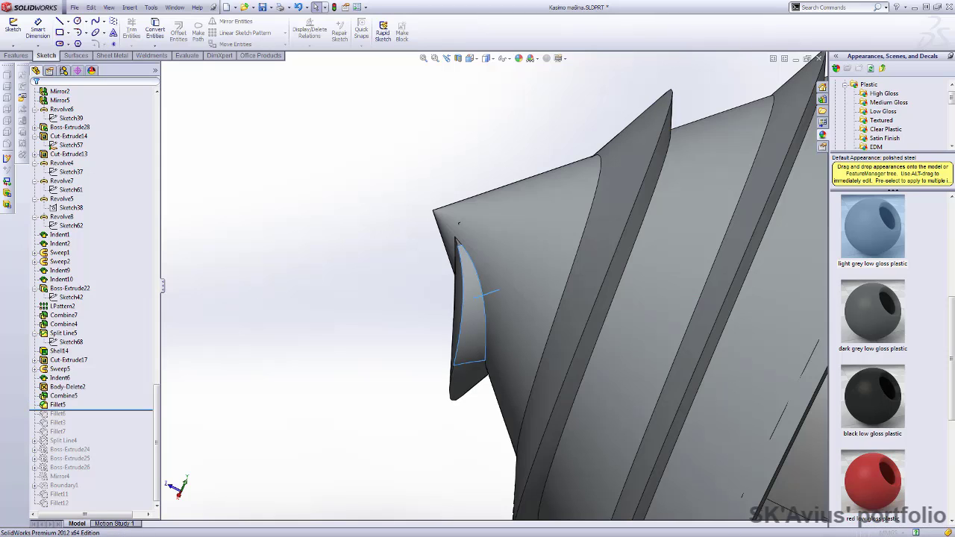
click(36, 98)
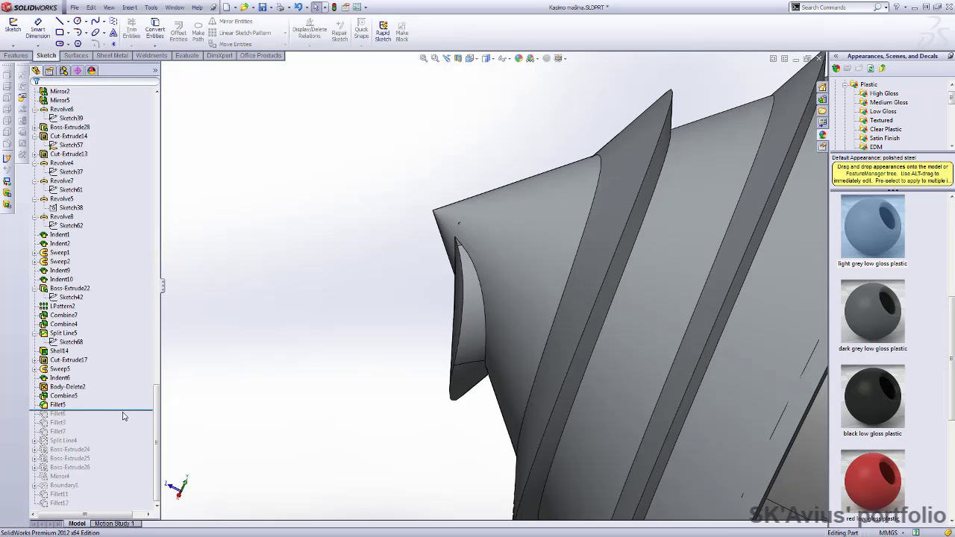
drag(47, 416, 47, 420)
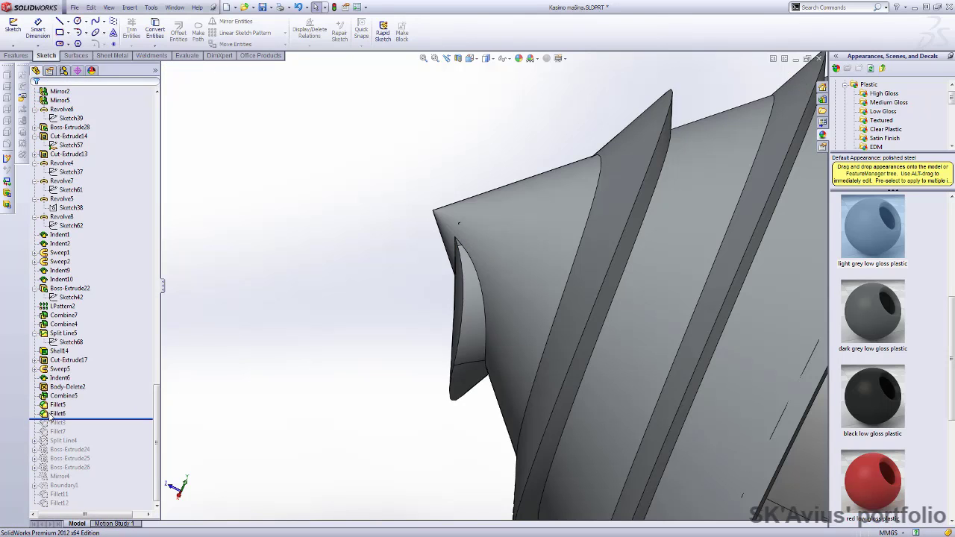
mouse_move(341, 326)
middle_down()
mouse_move(829, 207)
mouse_move(582, 194)
mouse_move(536, 255)
mouse_move(461, 279)
mouse_move(288, 202)
mouse_move(224, 247)
middle_up()
Accept Fillet6 at 1.20 mm and restore the 0.13 mm Fillet3 on the cone rim
click(58, 413)
click(59, 386)
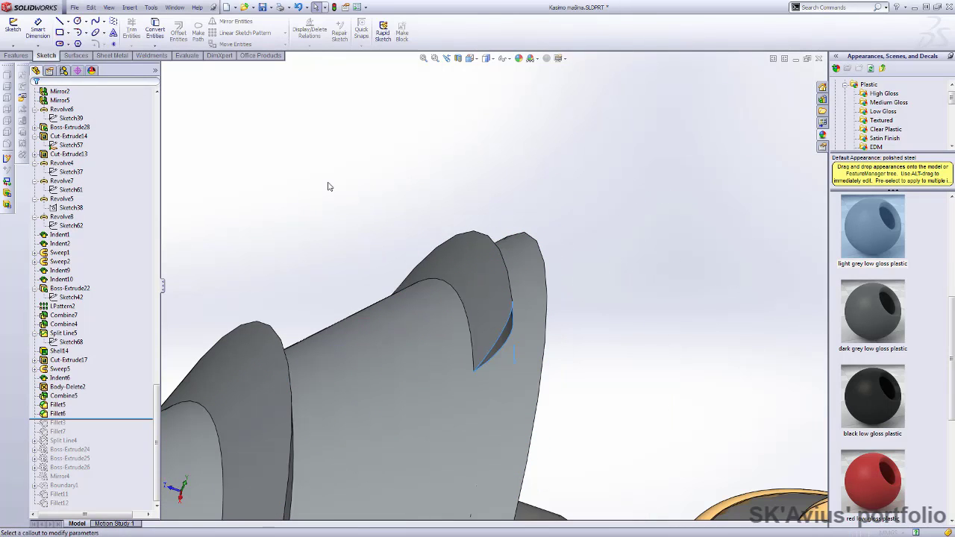
key(Escape)
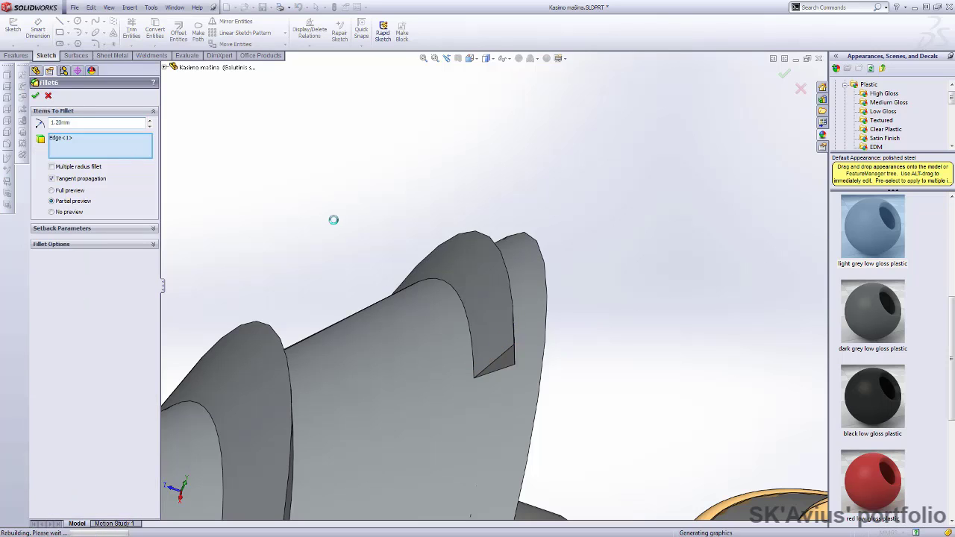
drag(47, 431, 47, 429)
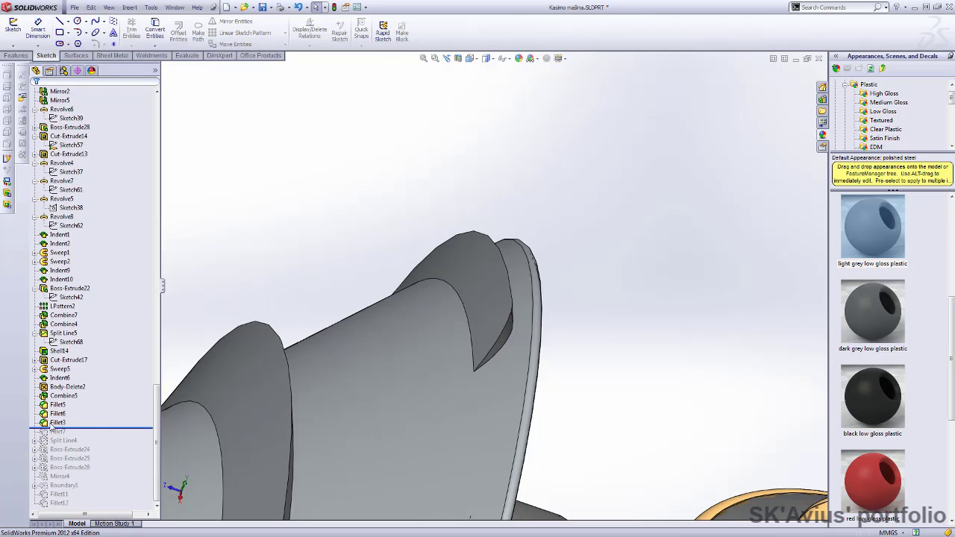
mouse_move(373, 211)
middle_down()
mouse_move(411, 234)
mouse_move(343, 247)
mouse_move(412, 380)
middle_up()
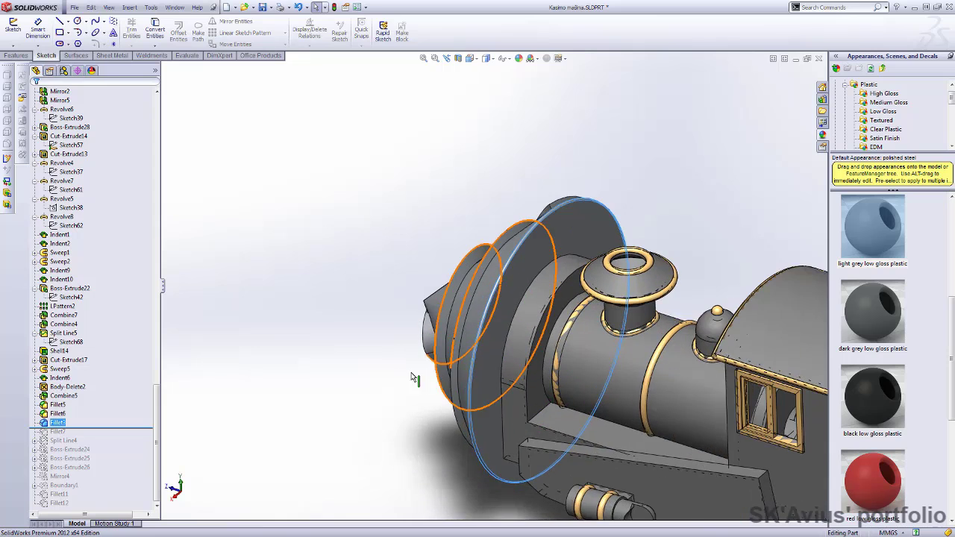
click(52, 424)
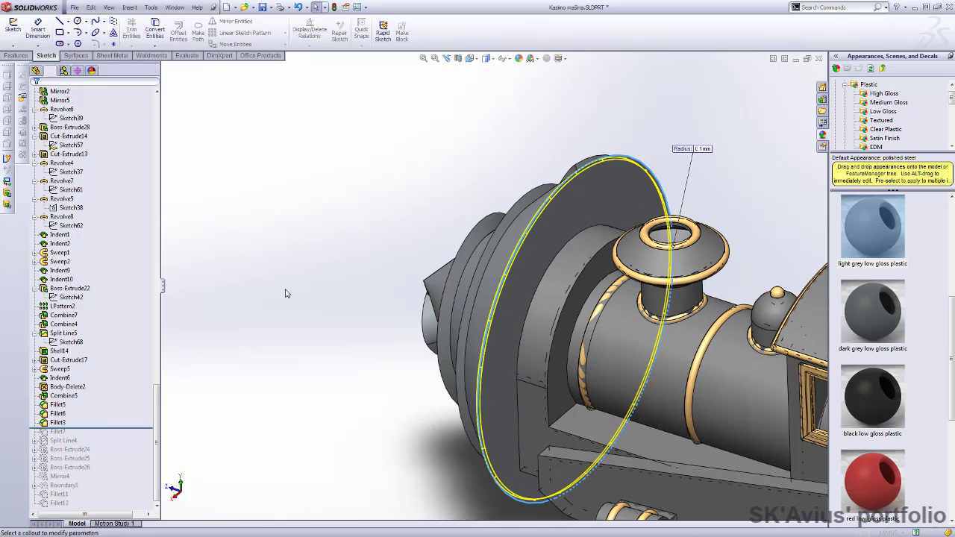
click(48, 96)
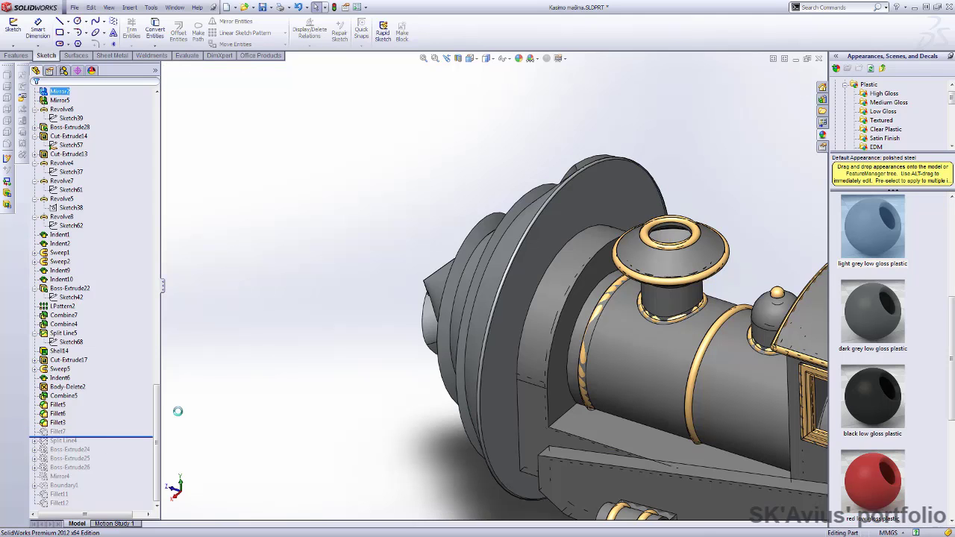
Roll forward to Fillet7 and accept its 0.15 mm radius on the spiral ridge
middle_drag(248, 380, 341, 356)
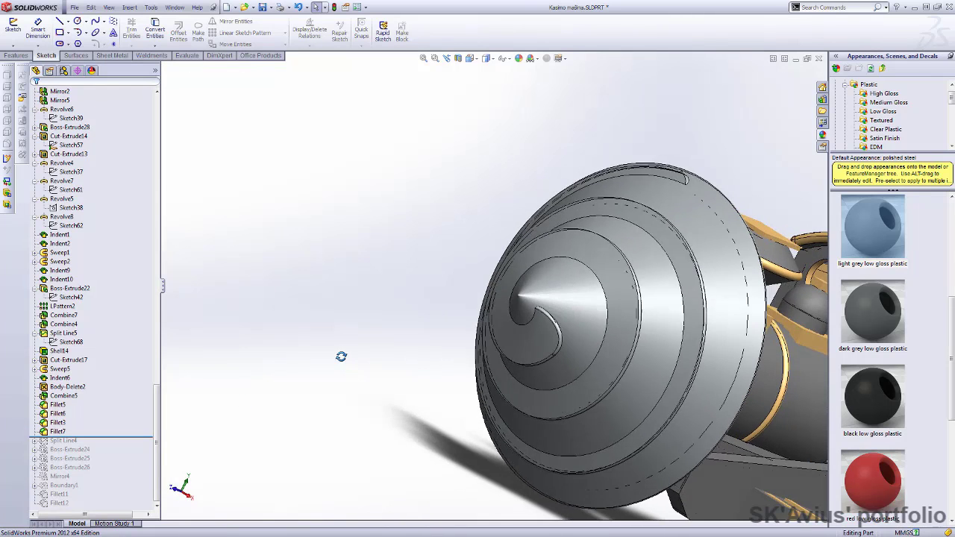
click(57, 432)
click(57, 404)
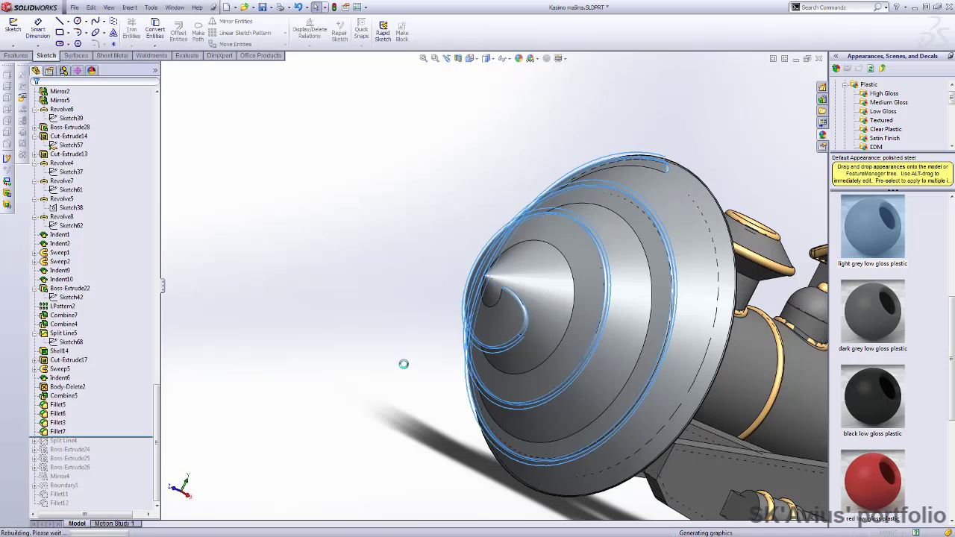
key(Return)
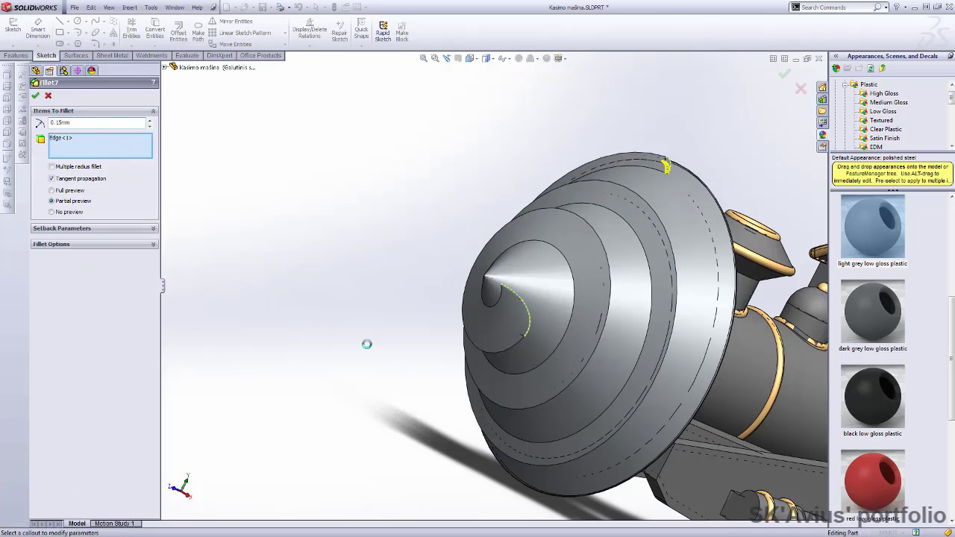
mouse_move(408, 226)
middle_down()
mouse_move(503, 243)
mouse_move(526, 290)
mouse_move(471, 186)
mouse_move(437, 154)
mouse_move(493, 188)
middle_up()
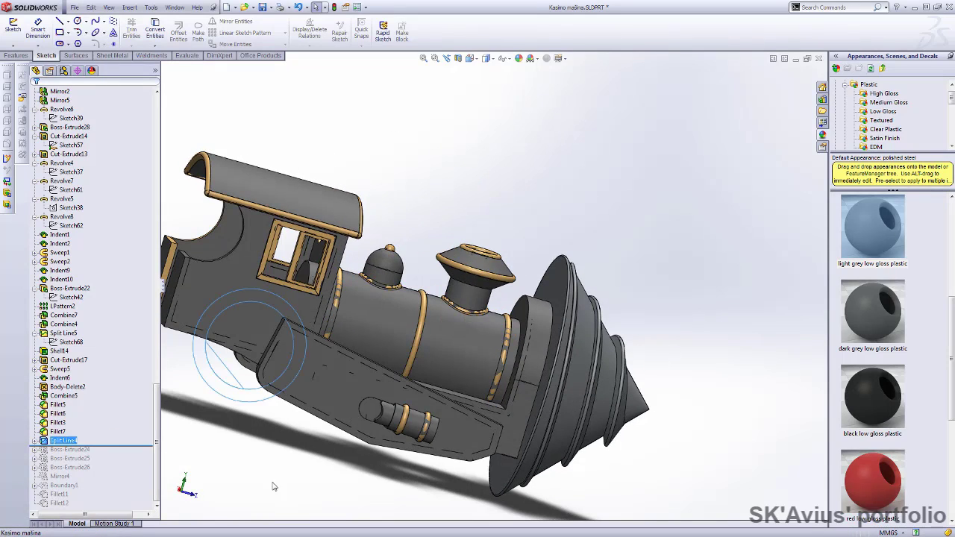
Show the hidden Mirror3[2] body
mouse_move(253, 456)
middle_down()
mouse_move(299, 453)
mouse_move(251, 337)
middle_up()
scroll(251, 337, down, 2)
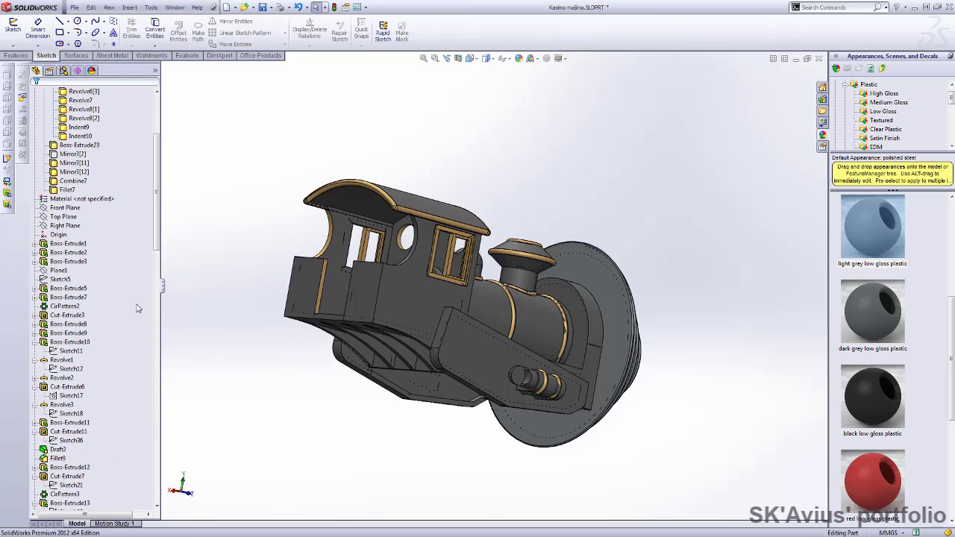
scroll(136, 307, up, 15)
click(72, 288)
click(76, 269)
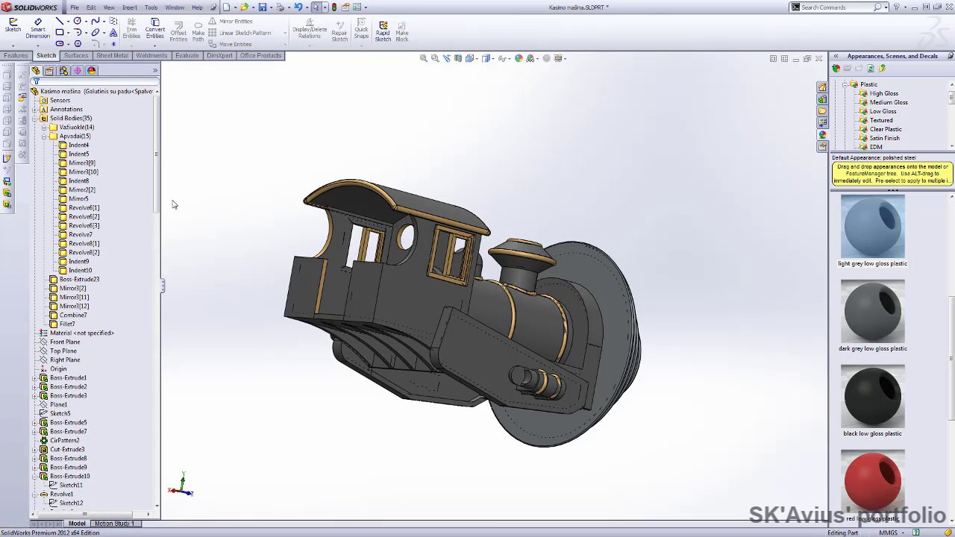
middle_drag(246, 210, 331, 218)
Show the Važiuoklė bodies folder to bring back tracks and red wheels, viewed from the side
click(44, 136)
click(44, 127)
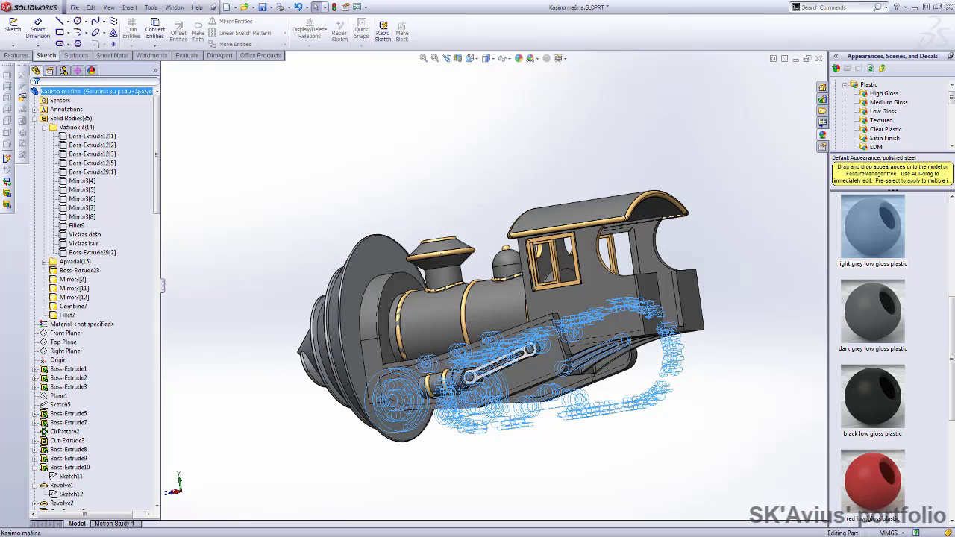
click(75, 127)
click(77, 128)
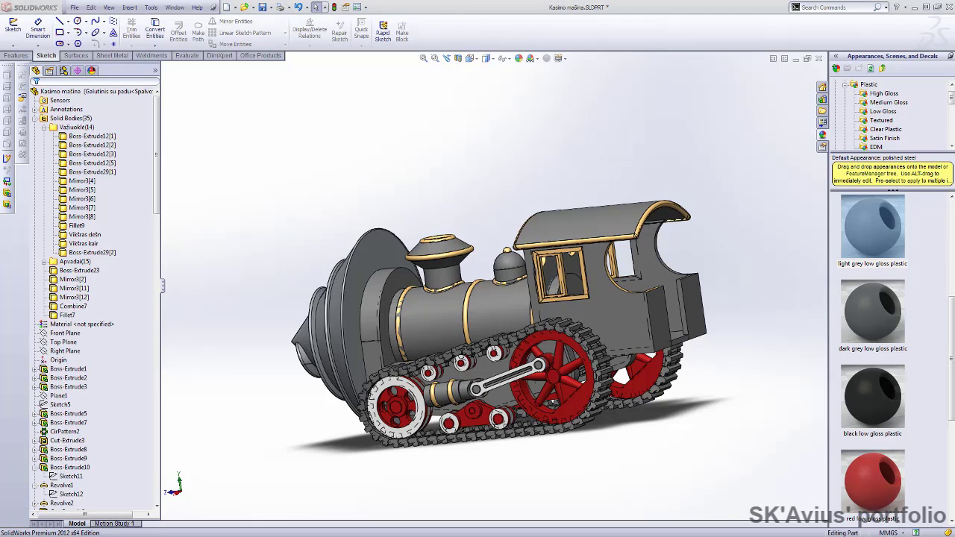
mouse_move(599, 149)
middle_down()
mouse_move(469, 149)
mouse_move(292, 175)
middle_up()
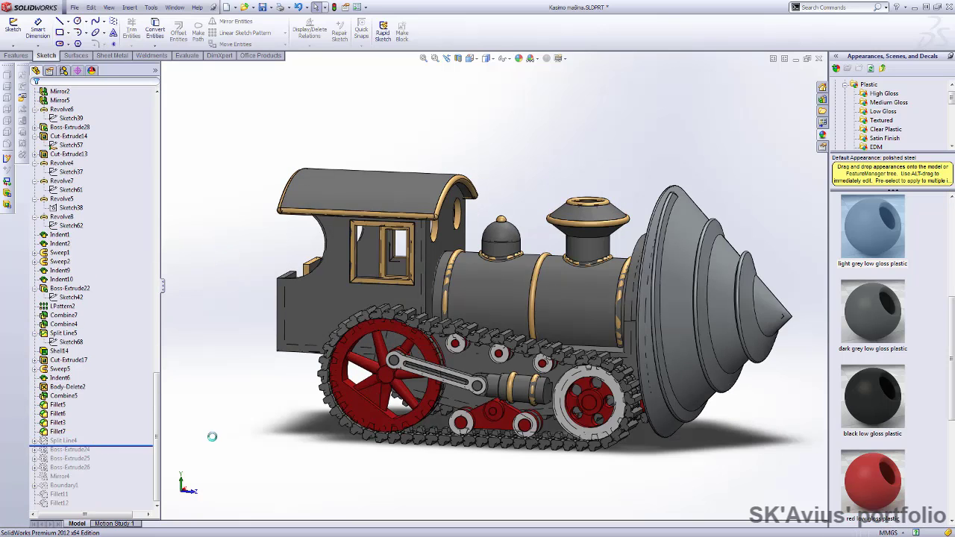
Edit Sketch56 under Split Line4 and view it square-on
click(34, 441)
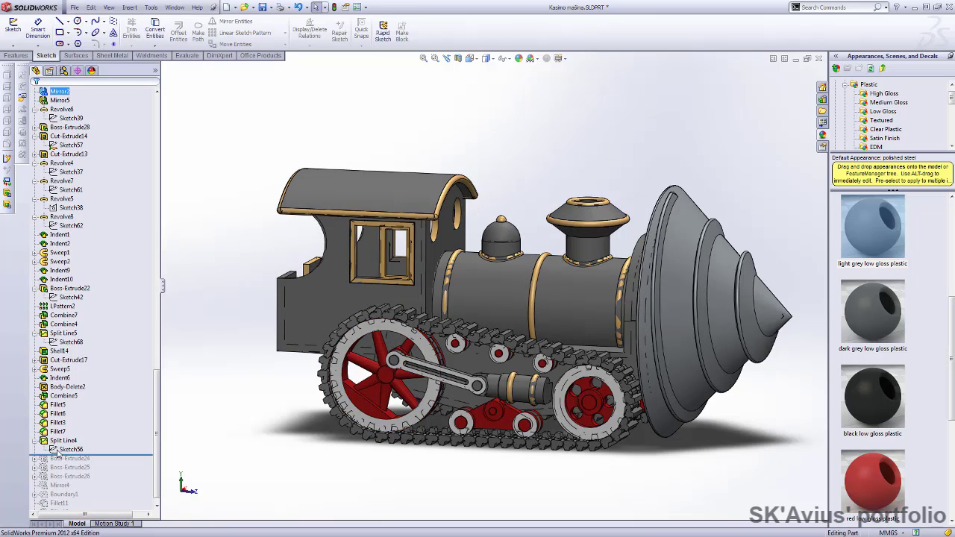
click(71, 450)
click(65, 423)
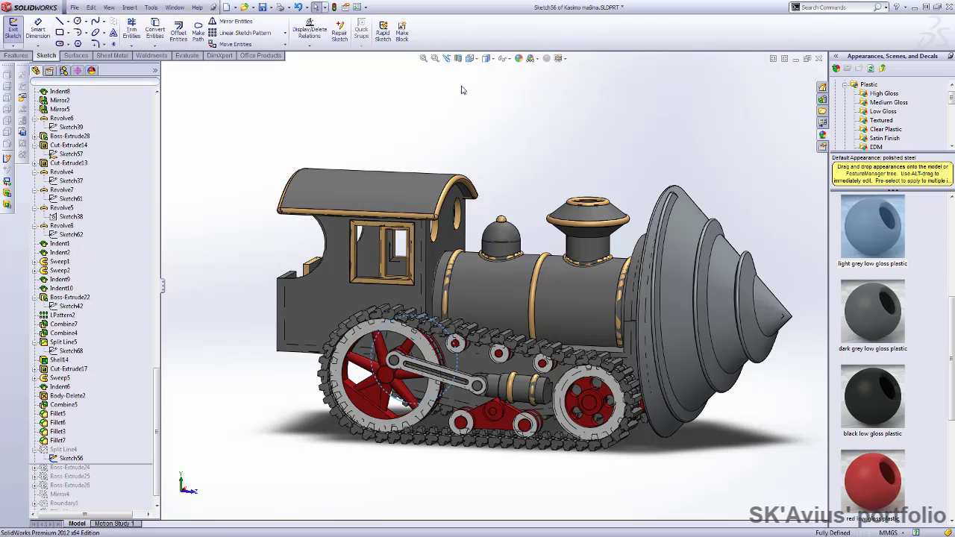
click(486, 59)
click(495, 84)
scroll(296, 384, down, 3)
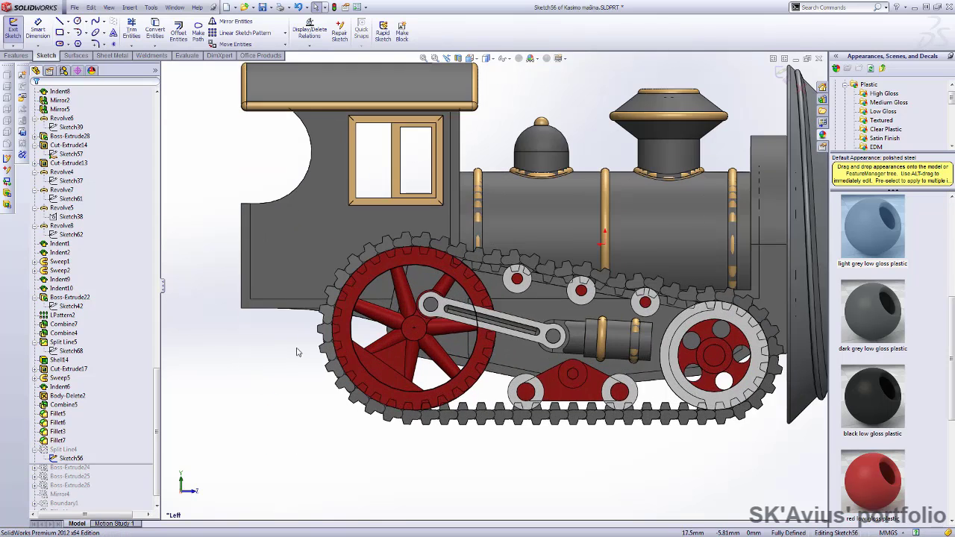
scroll(256, 139, up, 2)
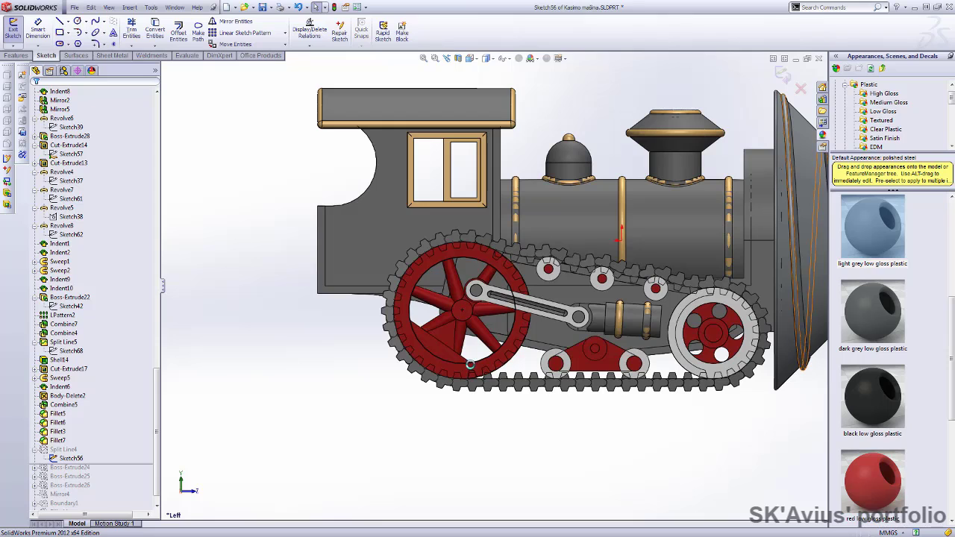
Exit the sketch and check Split Line4's wheel face, ending in the left side view
click(63, 449)
click(65, 415)
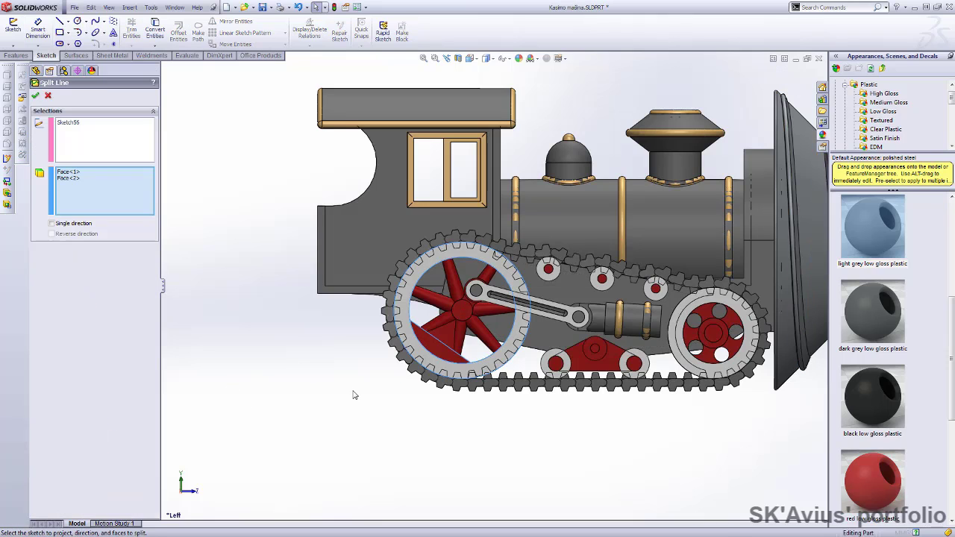
click(451, 359)
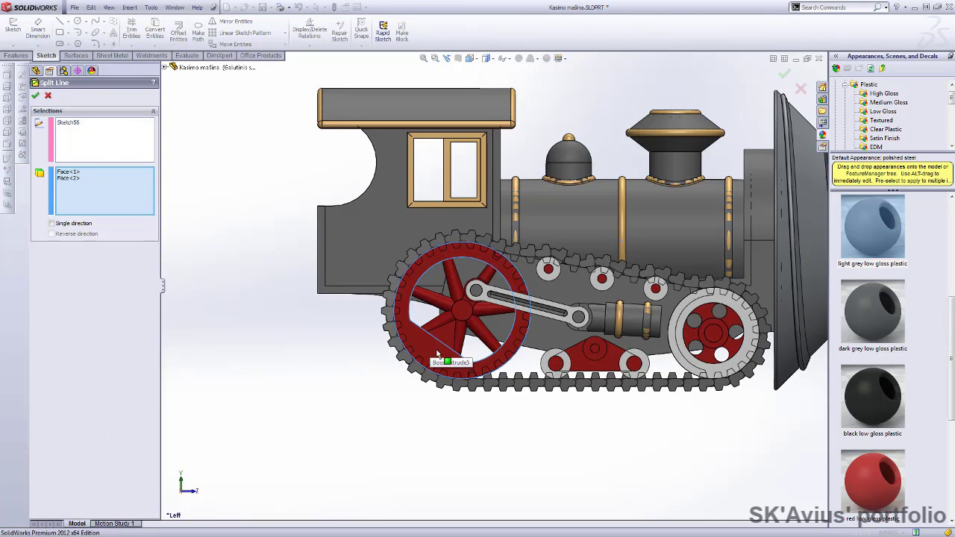
mouse_move(250, 405)
middle_down()
mouse_move(384, 426)
mouse_move(366, 441)
mouse_move(186, 366)
middle_up()
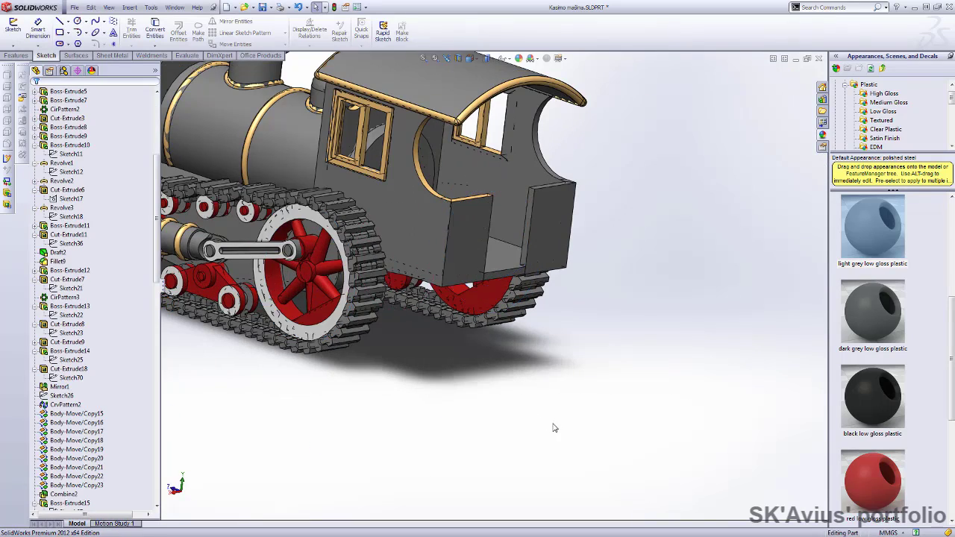
mouse_move(552, 426)
middle_down()
mouse_move(426, 416)
mouse_move(391, 431)
mouse_move(523, 102)
middle_up()
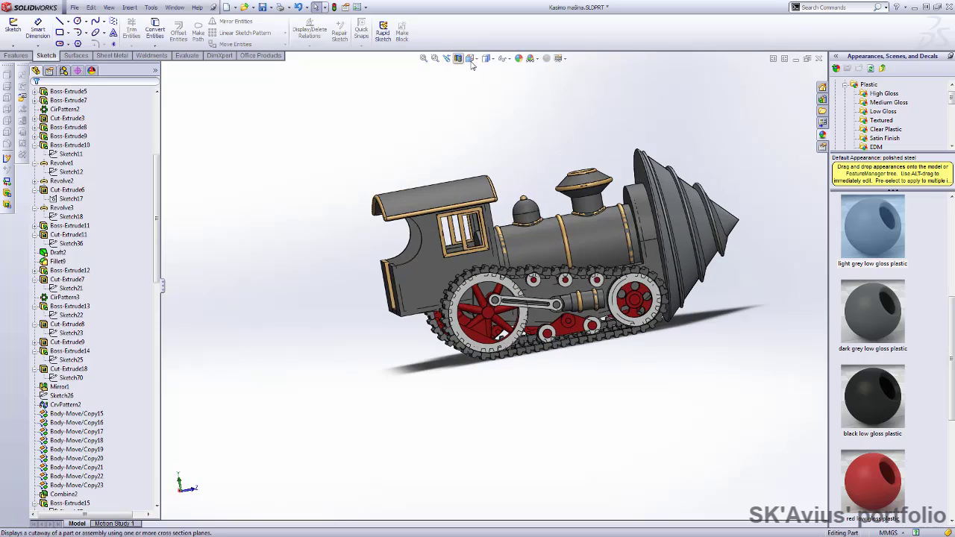
click(472, 58)
click(496, 84)
Open Boss-Extrude24's settings, an Up To Surface extrusion to Face<1>
scroll(120, 410, down, 3)
scroll(119, 410, down, 10)
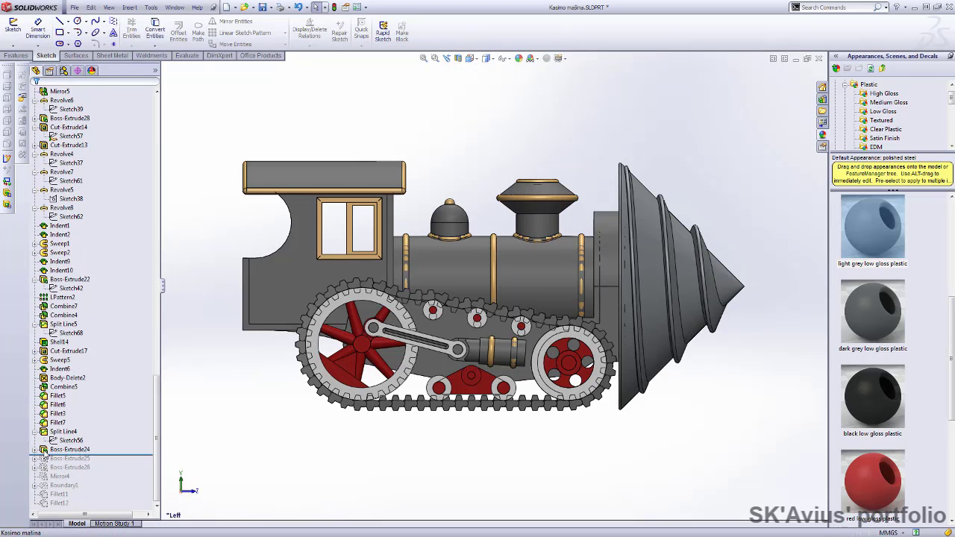
middle_drag(241, 434, 309, 427)
scroll(477, 326, down, 2)
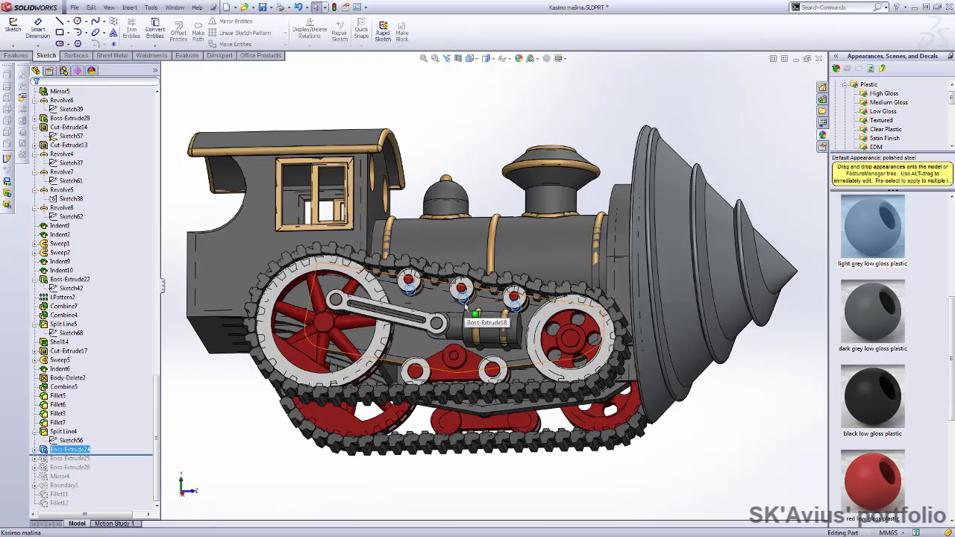
scroll(478, 325, down, 3)
scroll(478, 314, down, 3)
scroll(477, 303, down, 2)
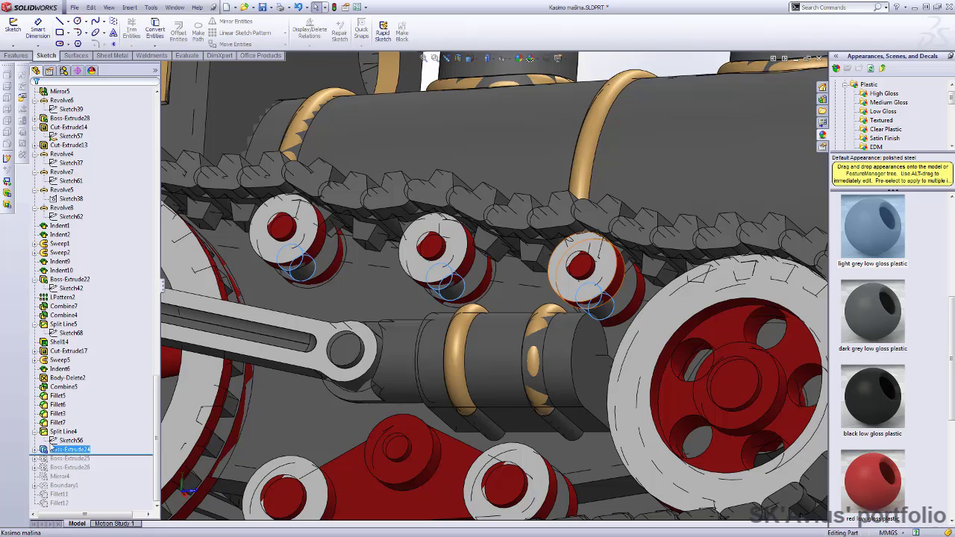
right_click(53, 450)
click(50, 366)
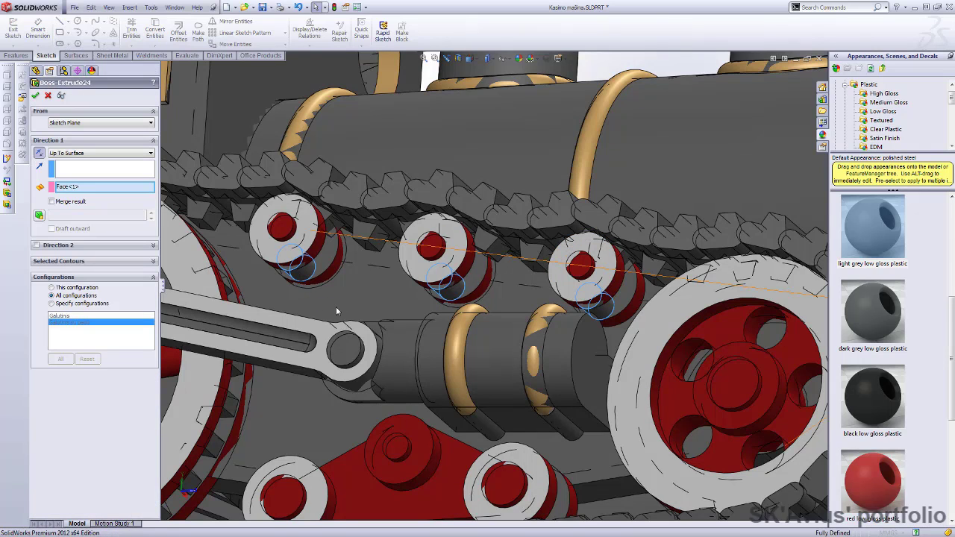
Accept the Boss-Extrude24 Up To Surface extrusion to Face<1>
scroll(425, 294, up, 2)
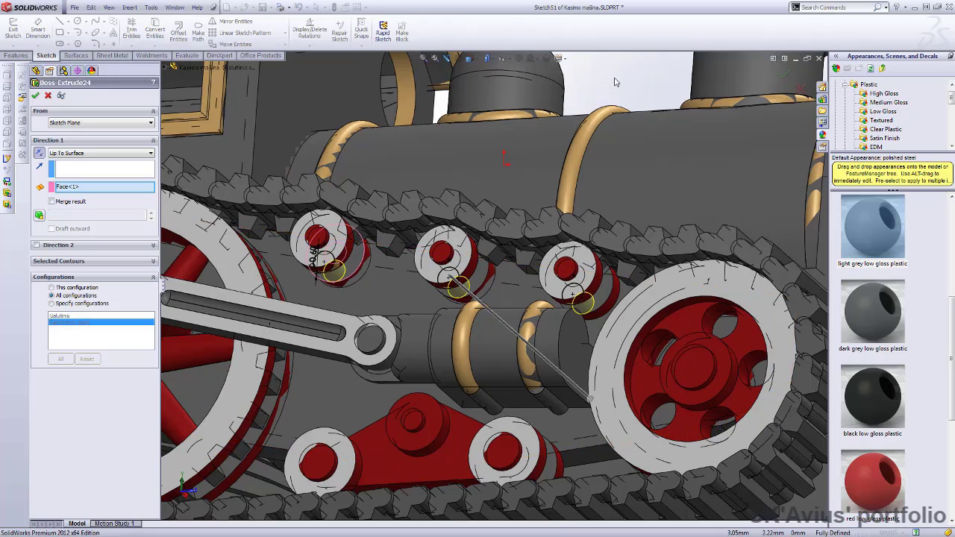
scroll(417, 293, up, 1)
scroll(406, 290, up, 2)
scroll(396, 288, up, 2)
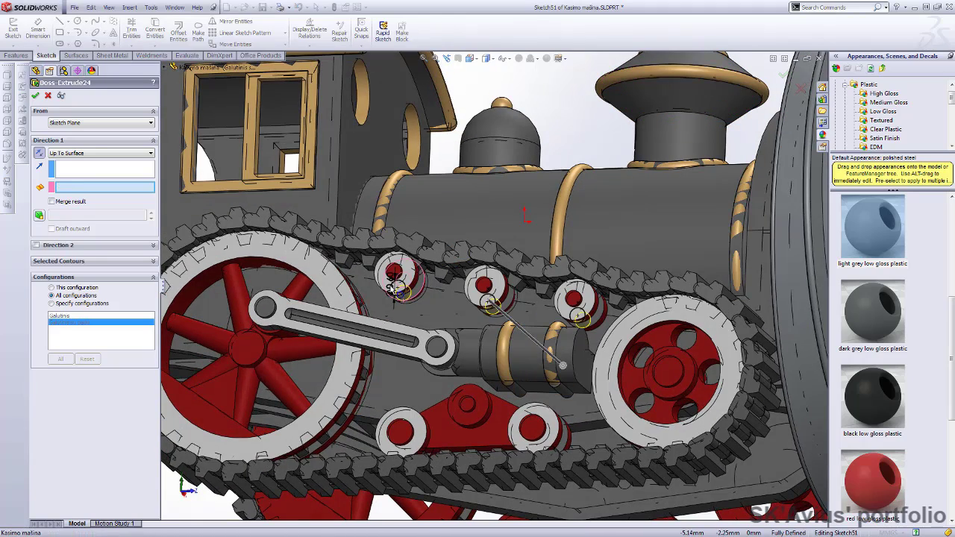
click(47, 97)
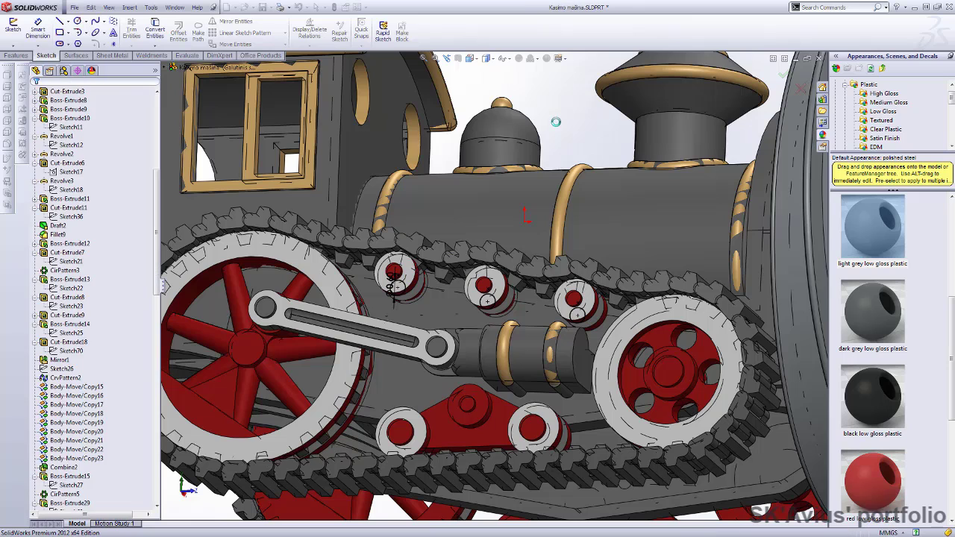
Roll the history forward to include Boss-Extrude25
scroll(106, 409, down, 5)
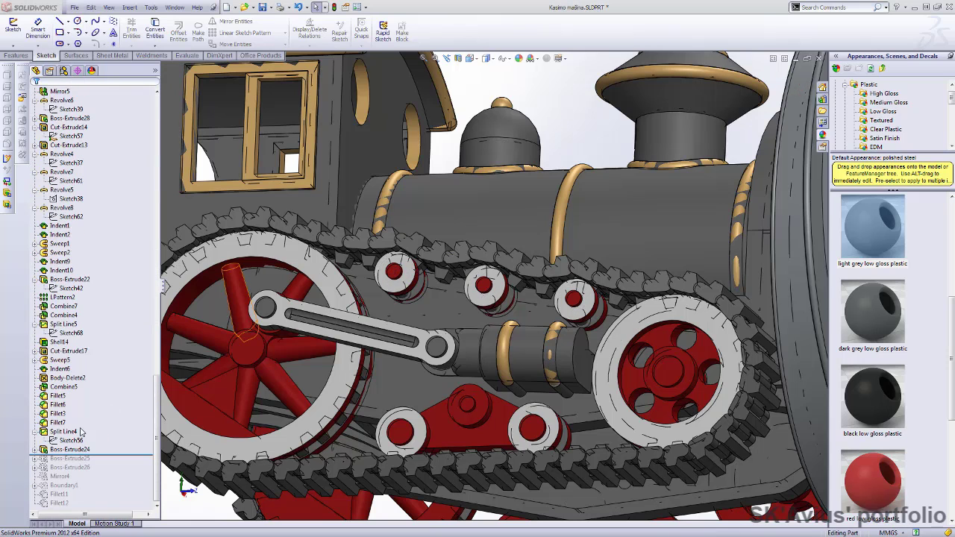
drag(109, 455, 111, 460)
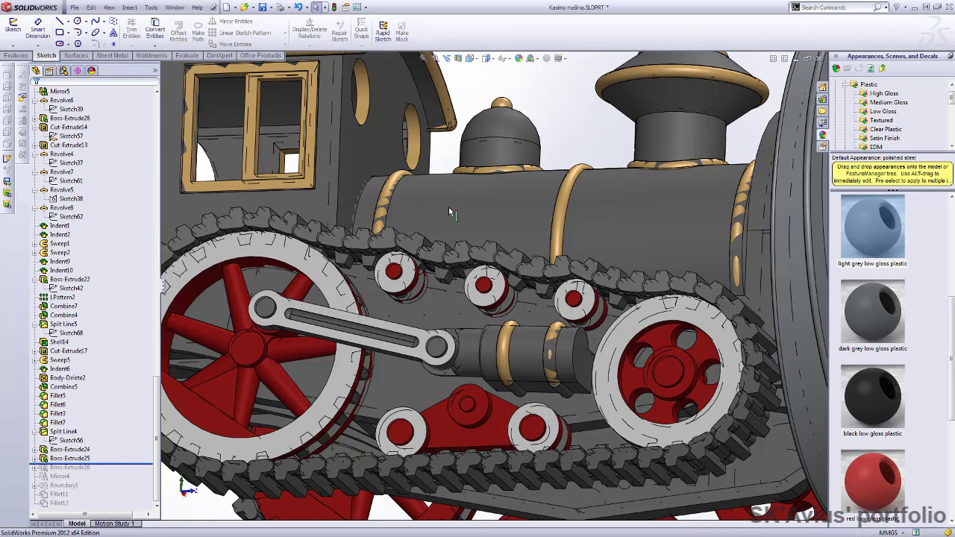
scroll(226, 514, down, 3)
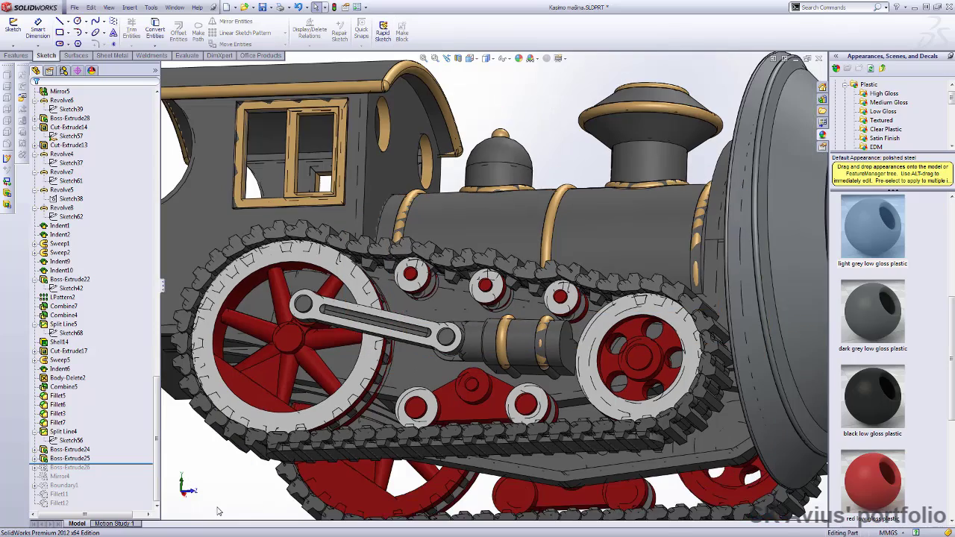
Open Boss-Extrude25 and view its track outline sketch square-on
middle_drag(267, 495, 247, 426)
click(65, 458)
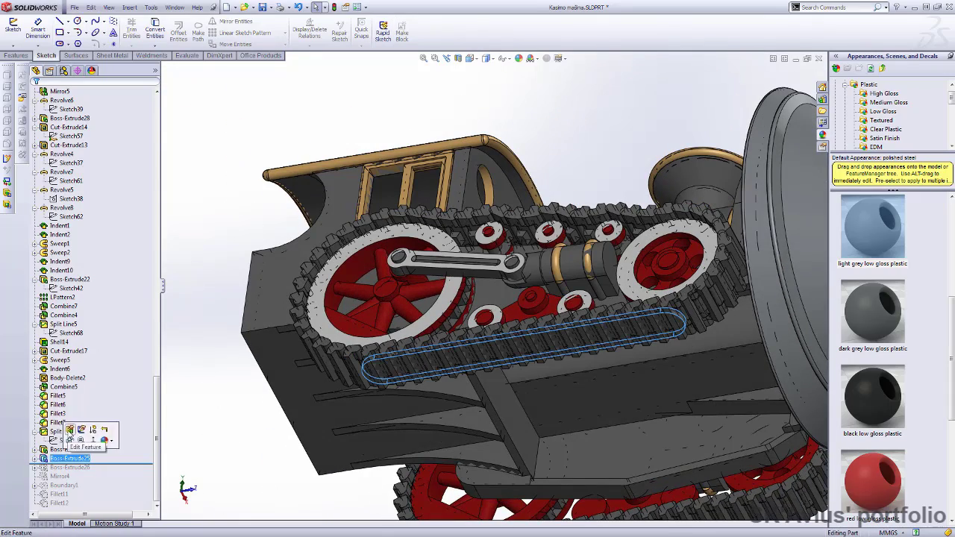
click(70, 431)
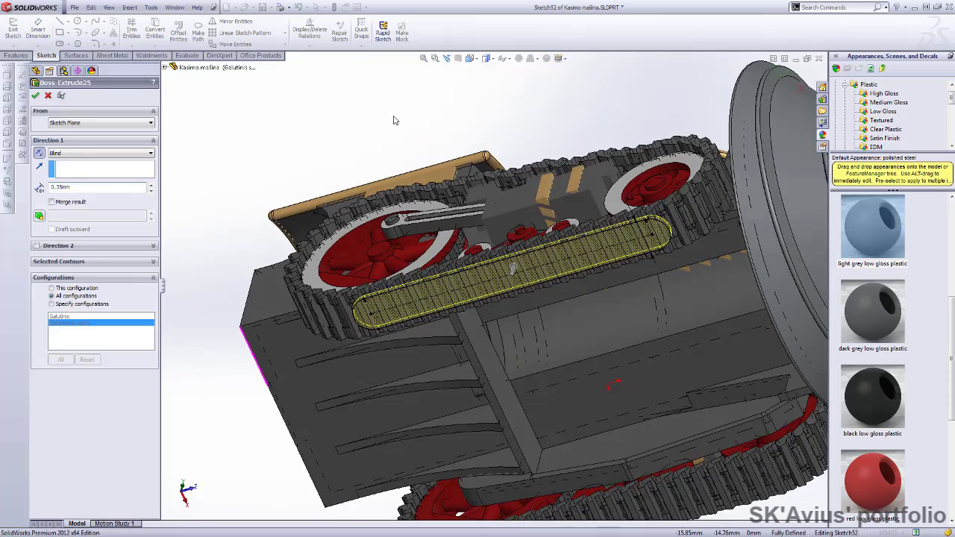
click(470, 58)
click(470, 109)
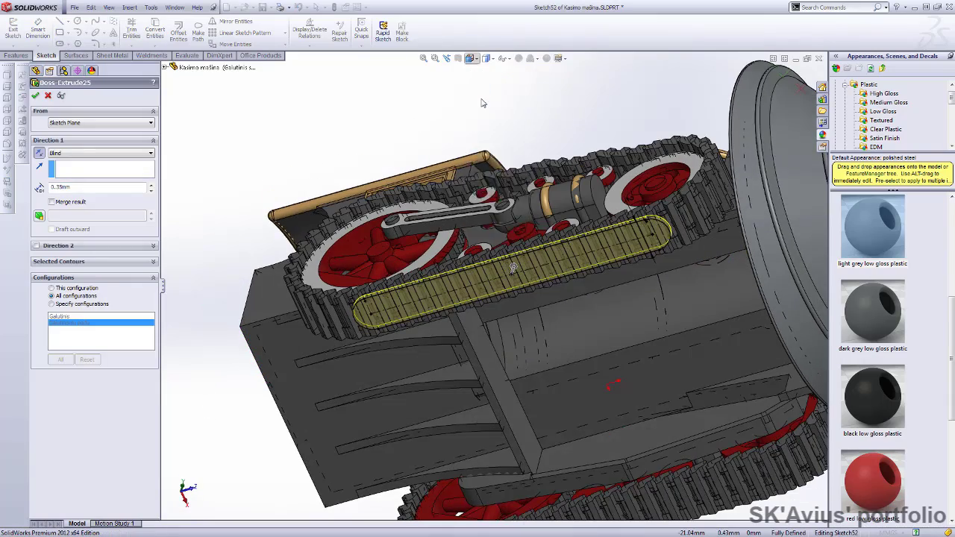
scroll(391, 287, down, 3)
scroll(391, 287, down, 3)
middle_drag(391, 287, 370, 291)
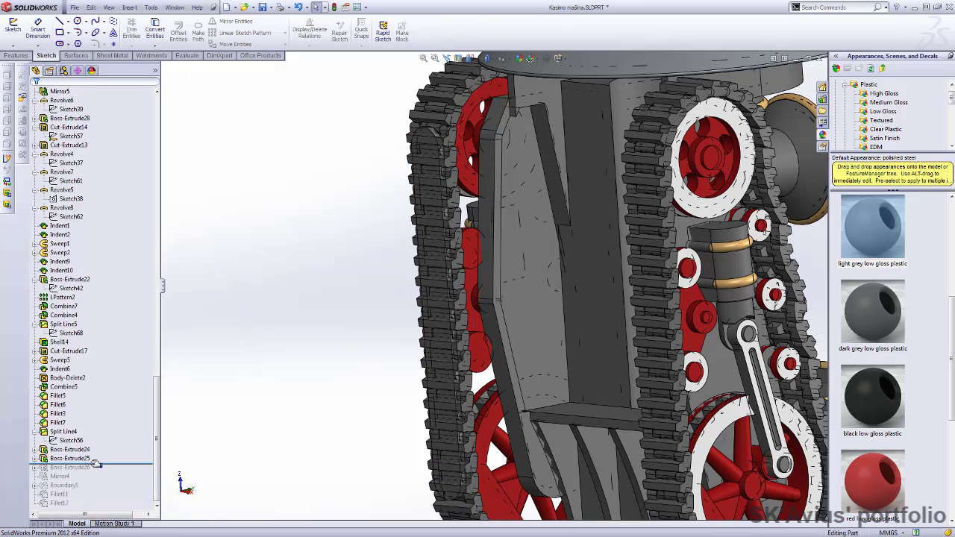
Extrude the underside sketch Up To Surface to Face<1>, checking the track blocks from below
click(61, 467)
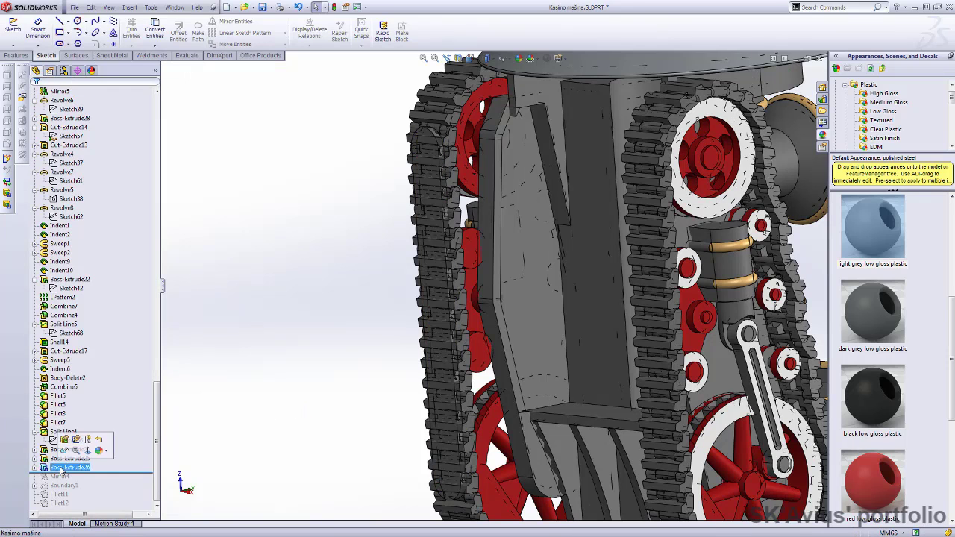
click(65, 441)
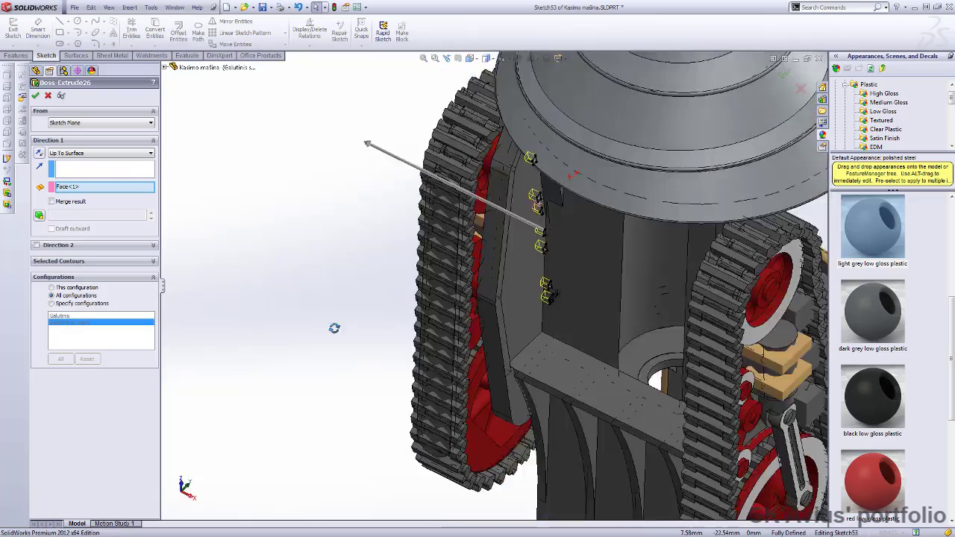
middle_drag(273, 229, 296, 161)
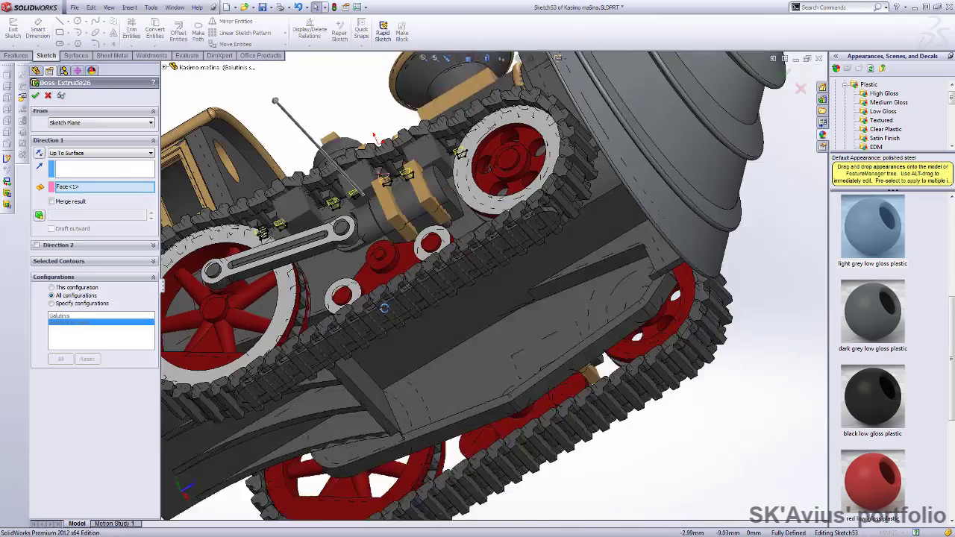
scroll(296, 160, down, 5)
mouse_move(339, 230)
middle_down()
mouse_move(353, 235)
mouse_move(270, 393)
middle_up()
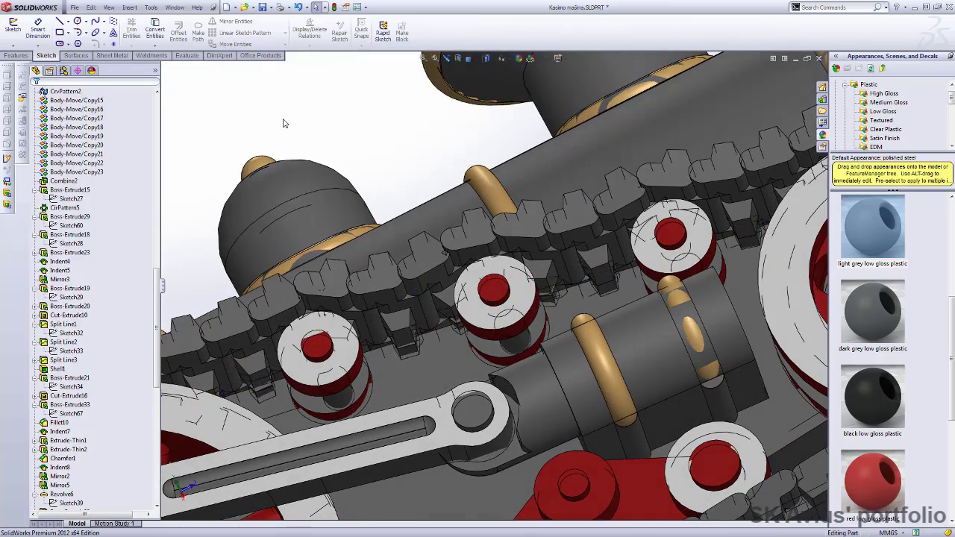
Roll the history past Mirror4 so Boundary1 is active, leaving Fillet11 and Fillet12 rolled back
mouse_move(283, 121)
middle_down()
mouse_move(419, 209)
mouse_move(415, 156)
middle_up()
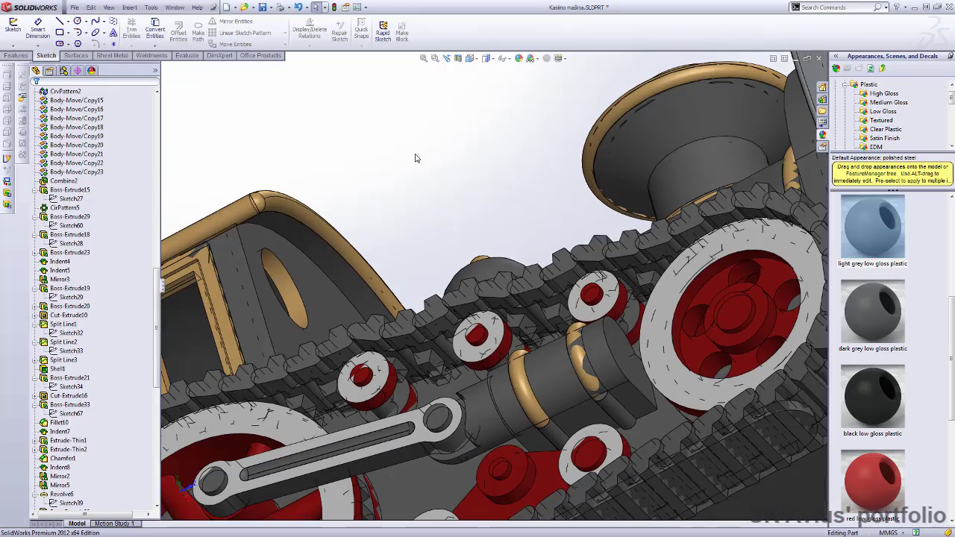
scroll(85, 406, down, 10)
scroll(84, 406, down, 2)
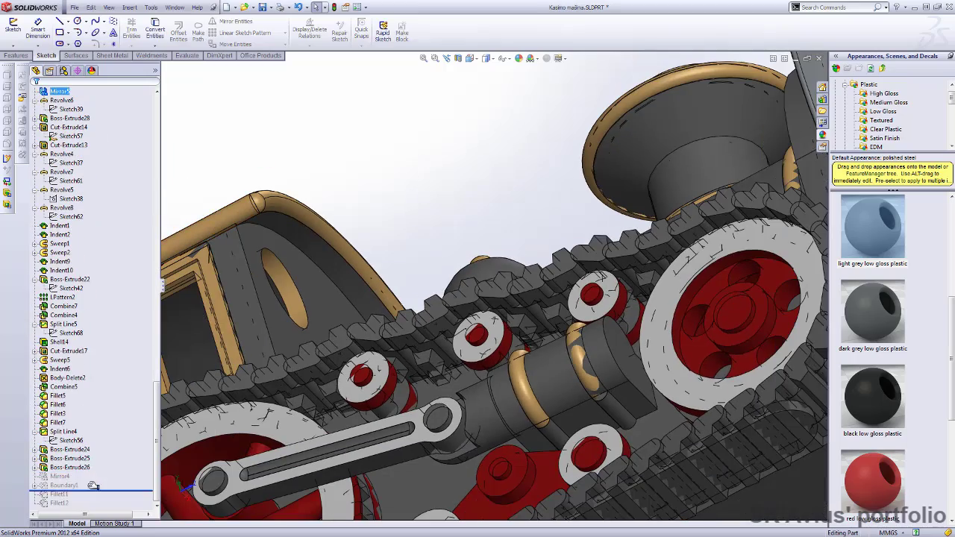
mouse_move(386, 167)
middle_down()
mouse_move(418, 181)
mouse_move(264, 112)
mouse_move(427, 236)
middle_up()
scroll(427, 236, down, 3)
scroll(427, 236, down, 3)
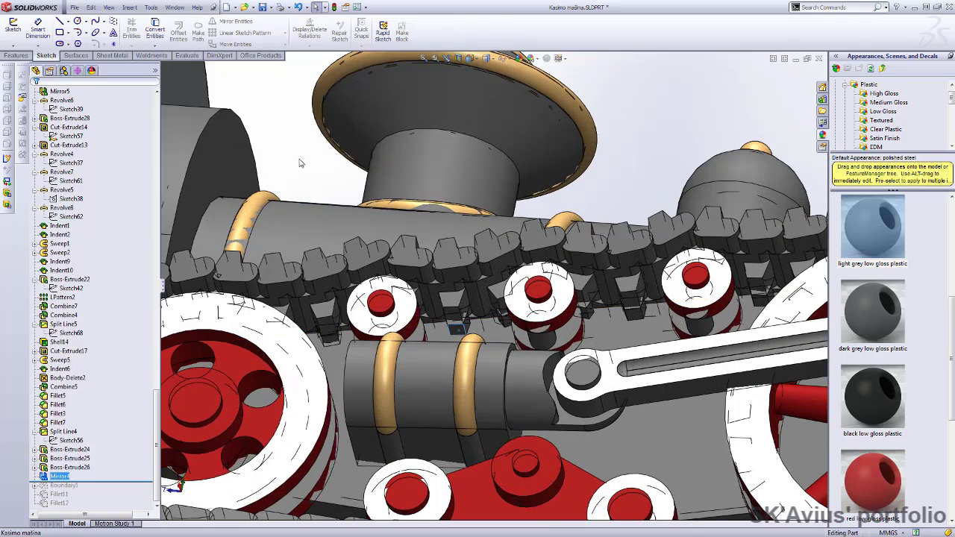
scroll(448, 299, up, 2)
click(58, 476)
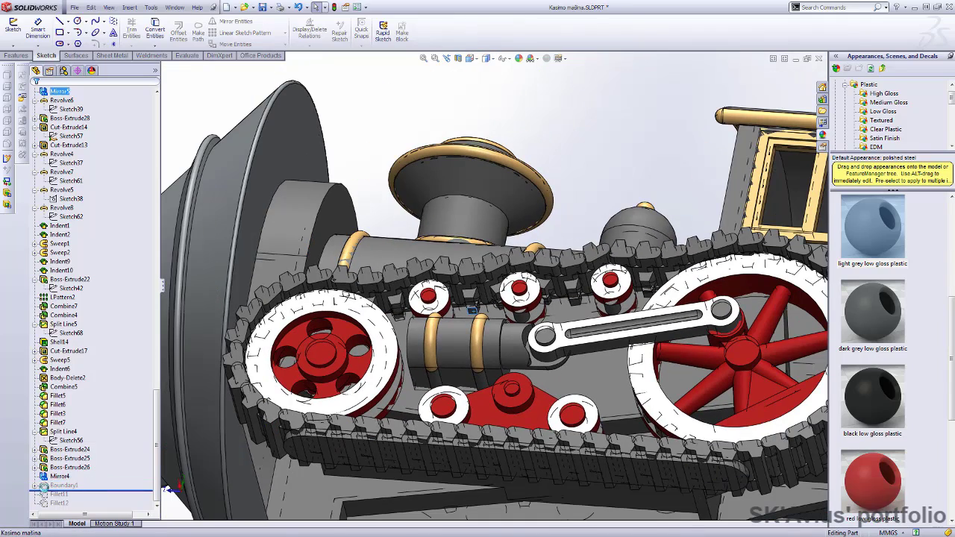
click(47, 486)
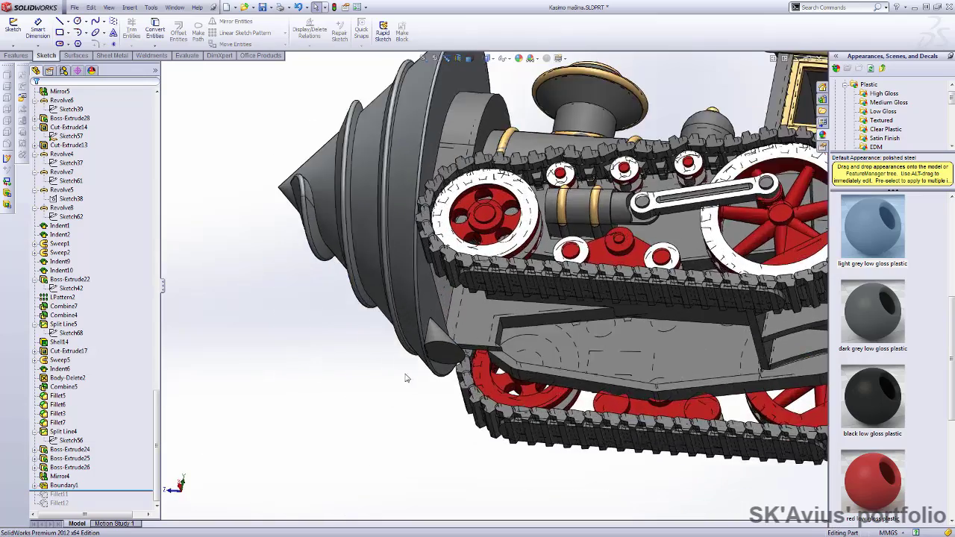
Adjust the cone's small base circle dimension in Sketch71 and rebuild
mouse_move(369, 117)
middle_down()
mouse_move(370, 405)
mouse_move(352, 380)
middle_up()
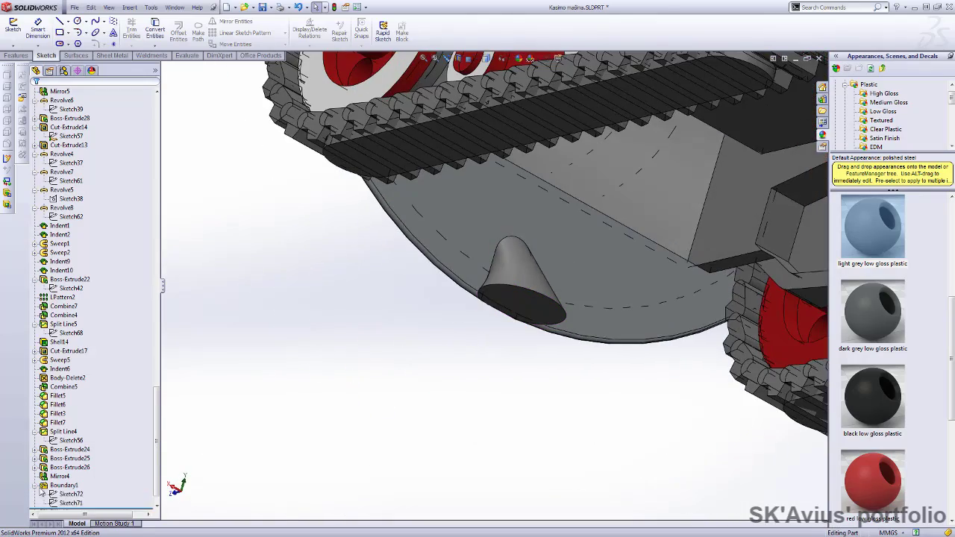
click(60, 496)
click(60, 503)
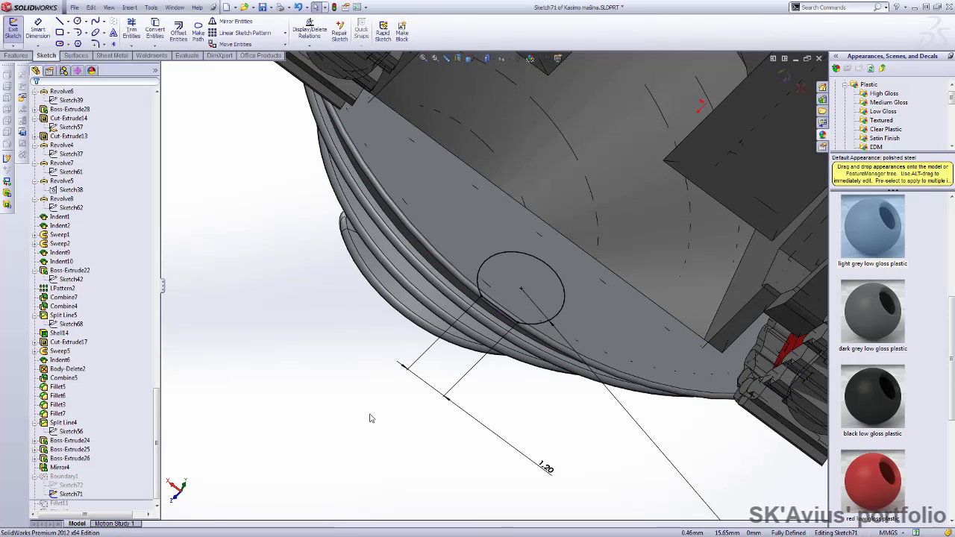
drag(574, 423, 543, 354)
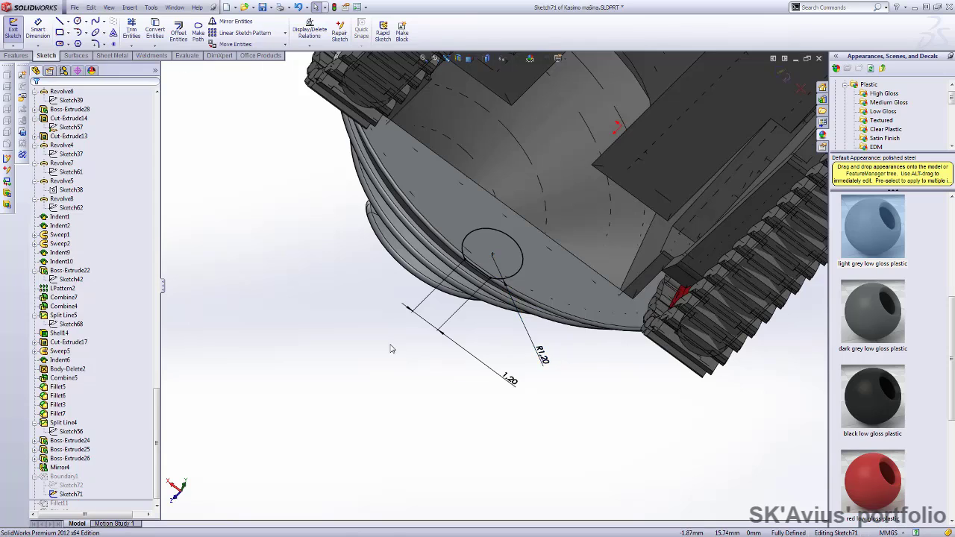
key(ctrl+b)
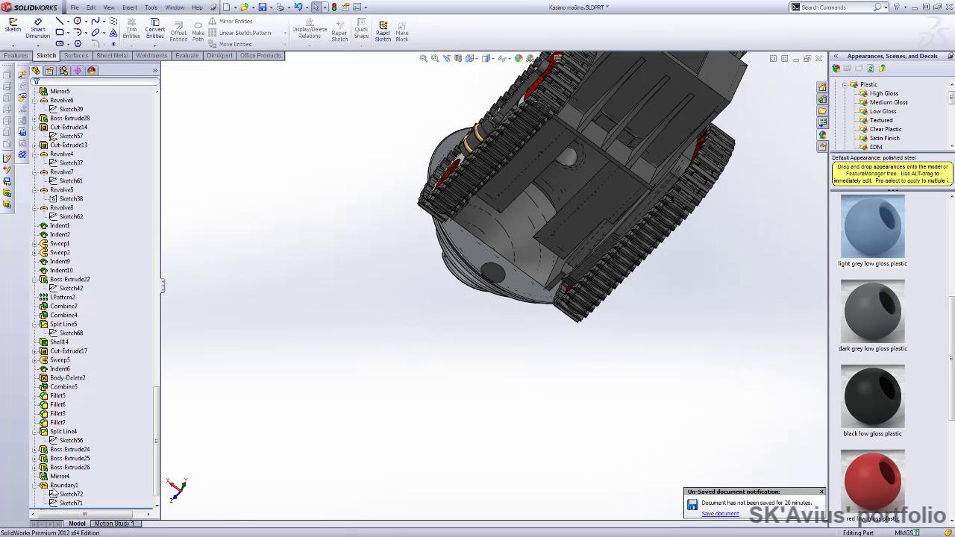
Rebuild and accept the Boundary1 spiral cone surface
click(63, 485)
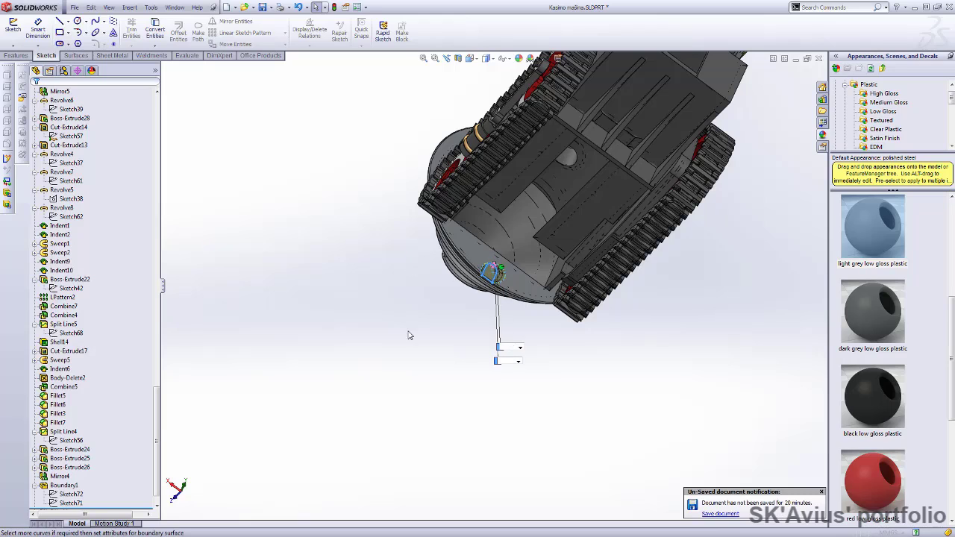
mouse_move(409, 335)
middle_down()
mouse_move(453, 326)
mouse_move(379, 324)
mouse_move(378, 359)
mouse_move(516, 335)
middle_up()
key(Return)
scroll(508, 442, down, 5)
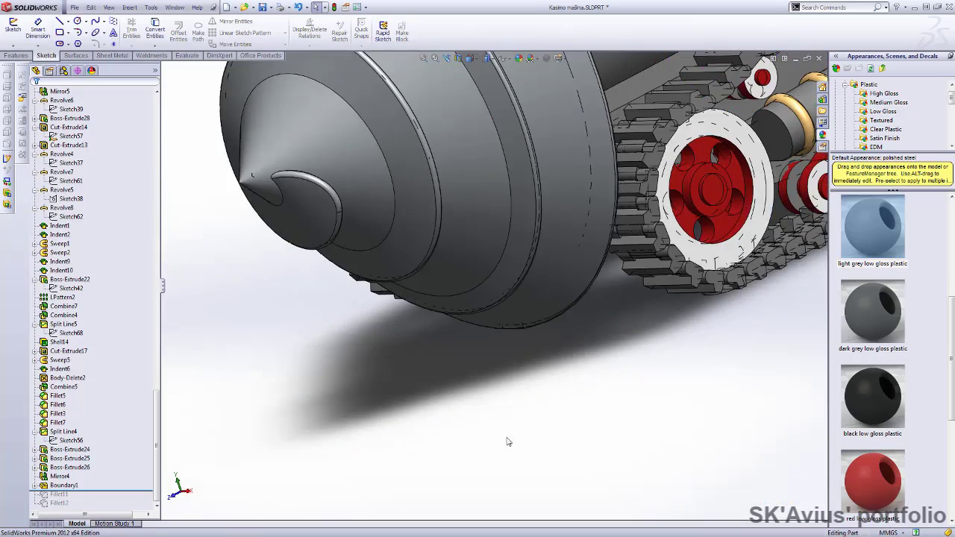
scroll(507, 442, up, 2)
Roll the history forward past Fillet11, showing its 3.47 mm radius on three edges
mouse_move(470, 450)
middle_down()
mouse_move(503, 414)
mouse_move(416, 422)
mouse_move(452, 412)
mouse_move(433, 418)
middle_up()
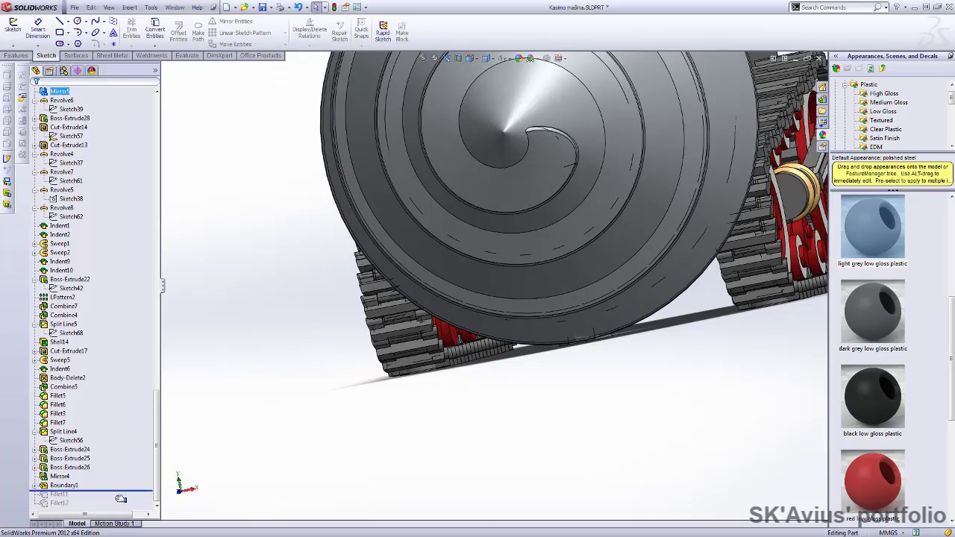
drag(82, 491, 82, 499)
mouse_move(576, 437)
middle_down()
mouse_move(522, 438)
mouse_move(448, 477)
mouse_move(322, 406)
mouse_move(262, 388)
mouse_move(305, 397)
mouse_move(293, 436)
mouse_move(296, 353)
middle_up()
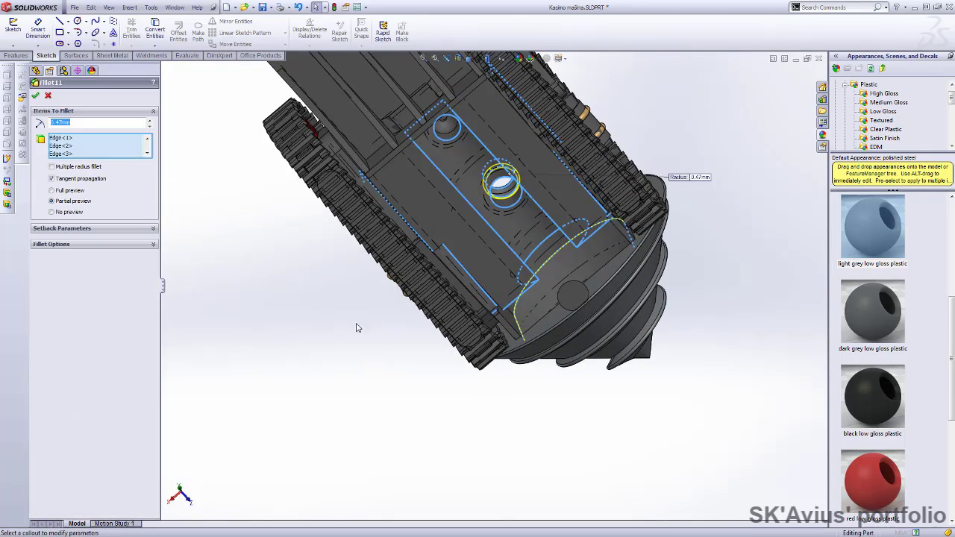
Cancel the Fillet11 edit without changes
scroll(350, 202, down, 3)
scroll(535, 235, down, 3)
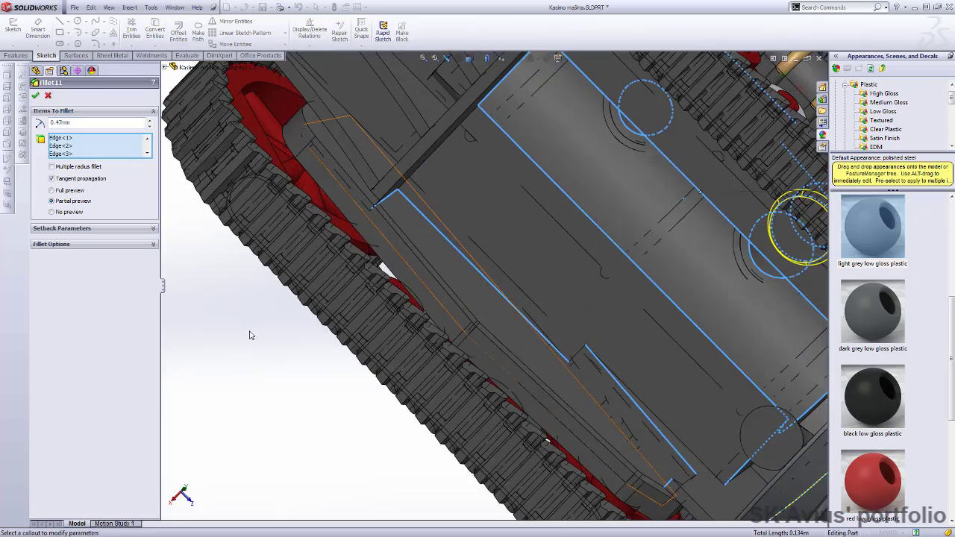
middle_drag(252, 334, 229, 324)
scroll(229, 324, up, 5)
click(47, 96)
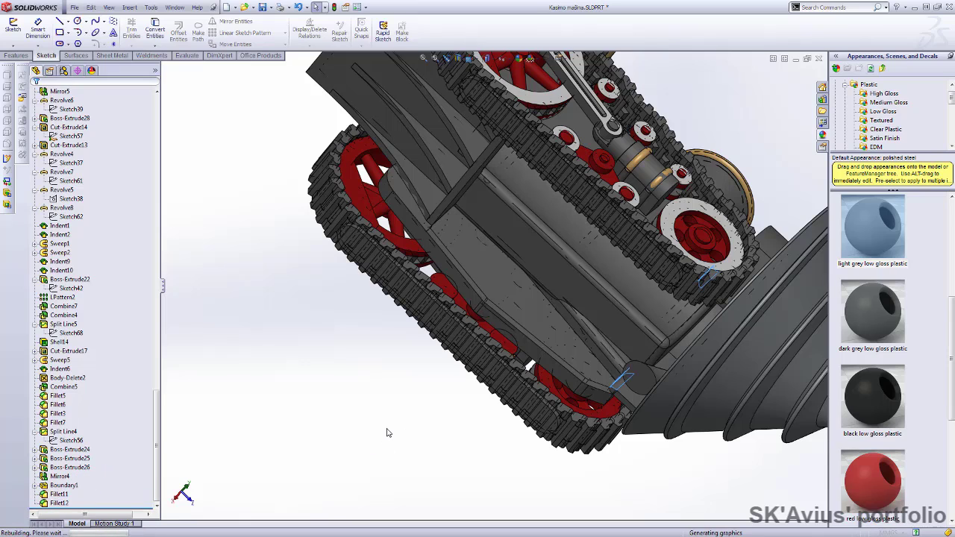
Roll to the end of the tree with Fillet12, and inspect the tracks and red wheels
click(384, 398)
mouse_move(383, 398)
middle_down()
mouse_move(441, 448)
mouse_move(422, 443)
mouse_move(485, 438)
mouse_move(422, 443)
mouse_move(566, 362)
middle_up()
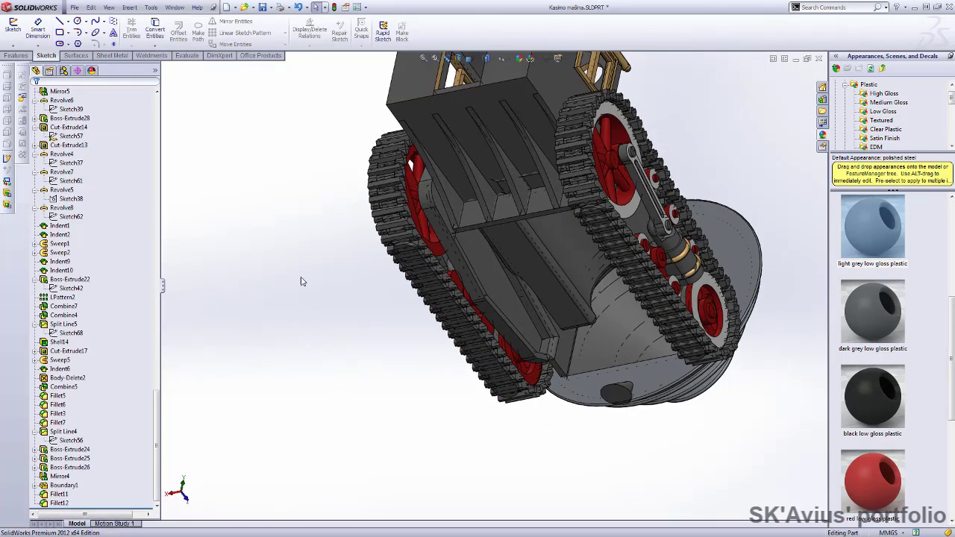
mouse_move(311, 305)
middle_down()
mouse_move(512, 401)
mouse_move(450, 435)
mouse_move(344, 174)
middle_up()
scroll(435, 320, down, 3)
mouse_move(435, 320)
middle_down()
mouse_move(384, 313)
mouse_move(388, 269)
middle_up()
scroll(452, 353, down, 3)
mouse_move(453, 353)
middle_down()
mouse_move(612, 395)
mouse_move(429, 401)
mouse_move(436, 428)
mouse_move(420, 480)
middle_up()
scroll(435, 429, up, 5)
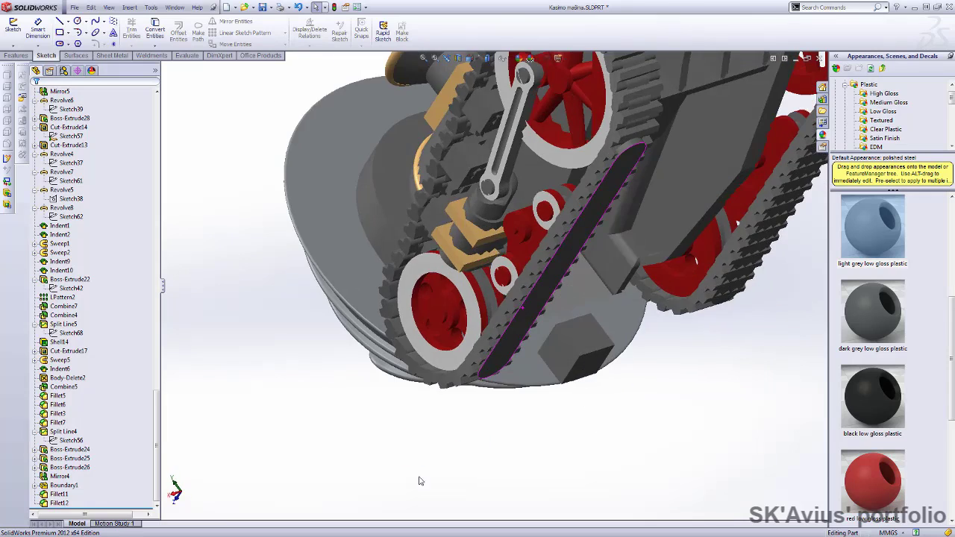
scroll(420, 480, up, 3)
middle_drag(469, 441, 399, 118)
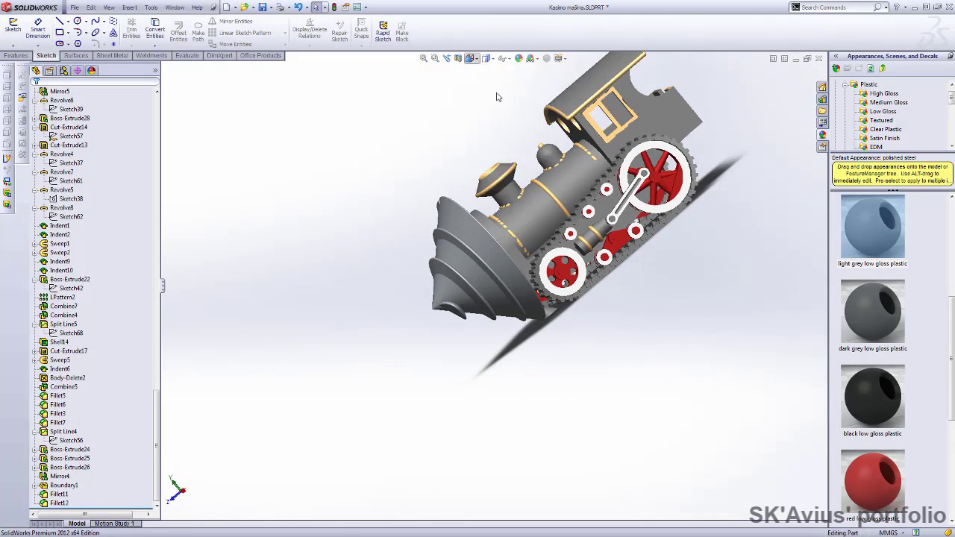
middle_drag(499, 97, 402, 160)
Switch to Isometric then Right view and show the part's applied appearances
click(470, 59)
click(489, 75)
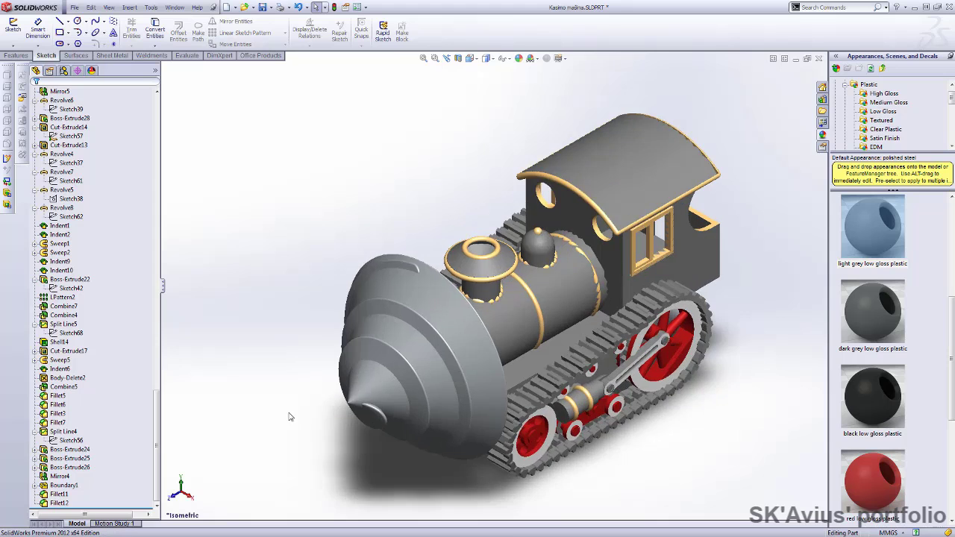
middle_drag(290, 416, 252, 351)
click(495, 84)
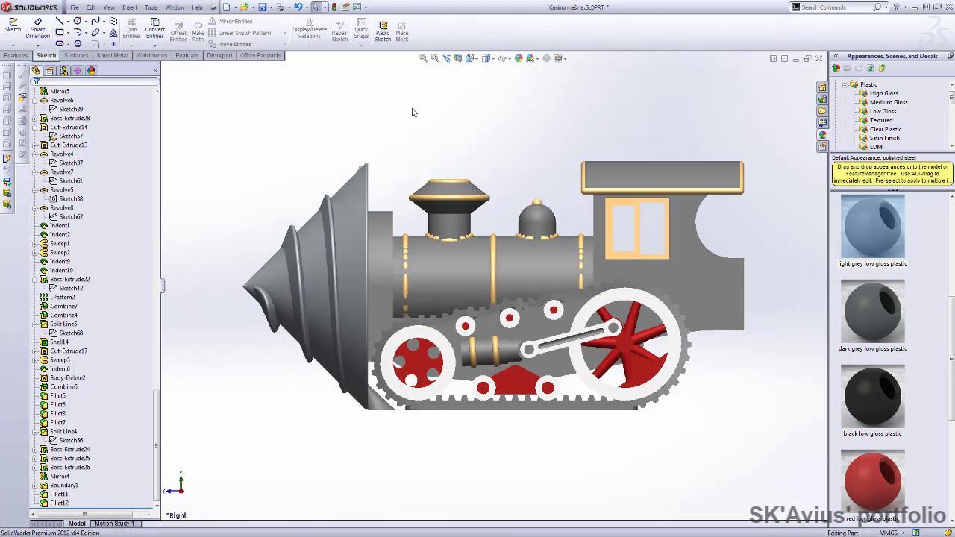
click(92, 71)
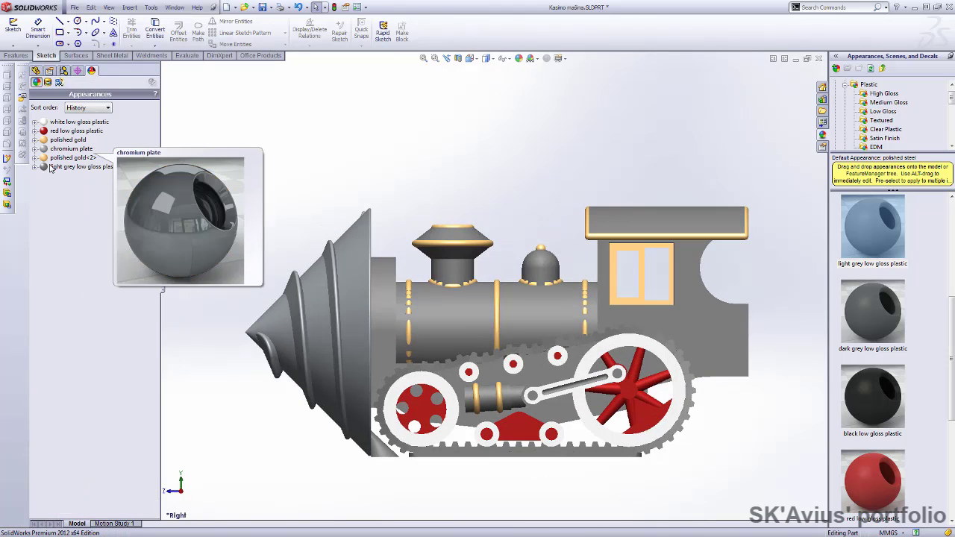
Make the body black low gloss plastic and display it in perspective, shaded with edges
click(75, 166)
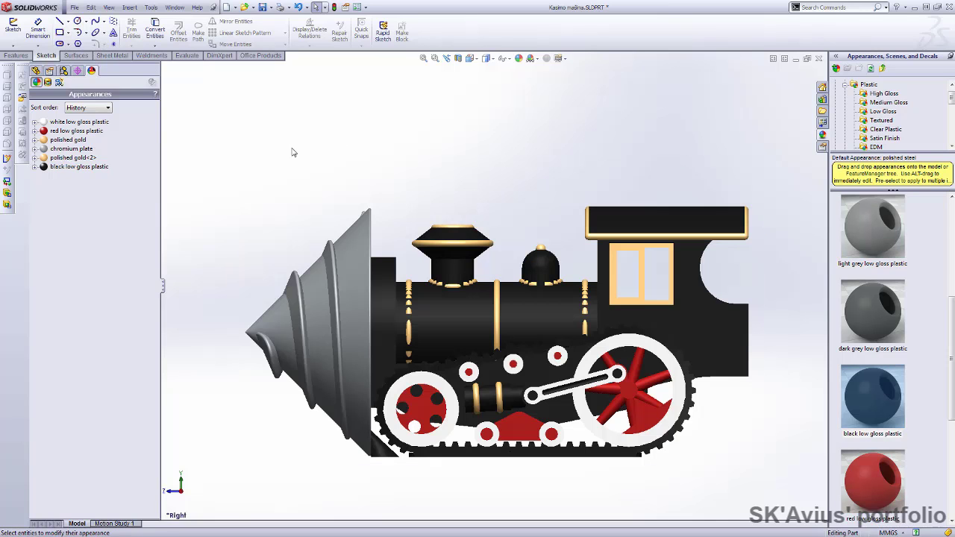
mouse_move(480, 162)
middle_down()
mouse_move(292, 177)
mouse_move(273, 203)
mouse_move(547, 173)
mouse_move(452, 111)
mouse_move(400, 149)
mouse_move(568, 66)
mouse_move(548, 112)
mouse_move(242, 170)
mouse_move(350, 156)
mouse_move(316, 171)
mouse_move(378, 182)
mouse_move(489, 67)
middle_up()
click(586, 90)
click(487, 71)
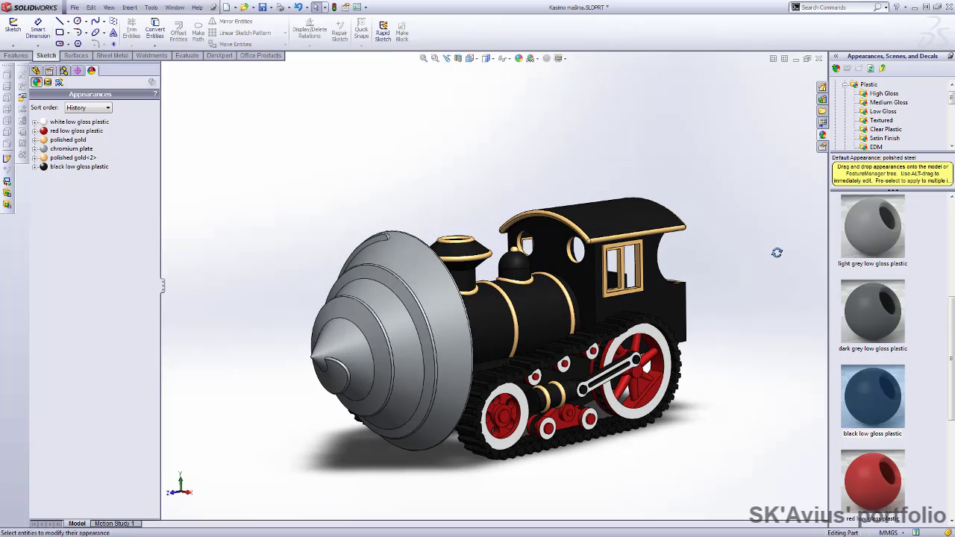
mouse_move(687, 448)
middle_down()
mouse_move(783, 181)
mouse_move(755, 262)
mouse_move(561, 111)
middle_up()
mouse_move(412, 156)
middle_down()
mouse_move(605, 148)
mouse_move(303, 145)
mouse_move(508, 112)
mouse_move(469, 122)
mouse_move(497, 117)
mouse_move(522, 129)
mouse_move(420, 140)
middle_up()
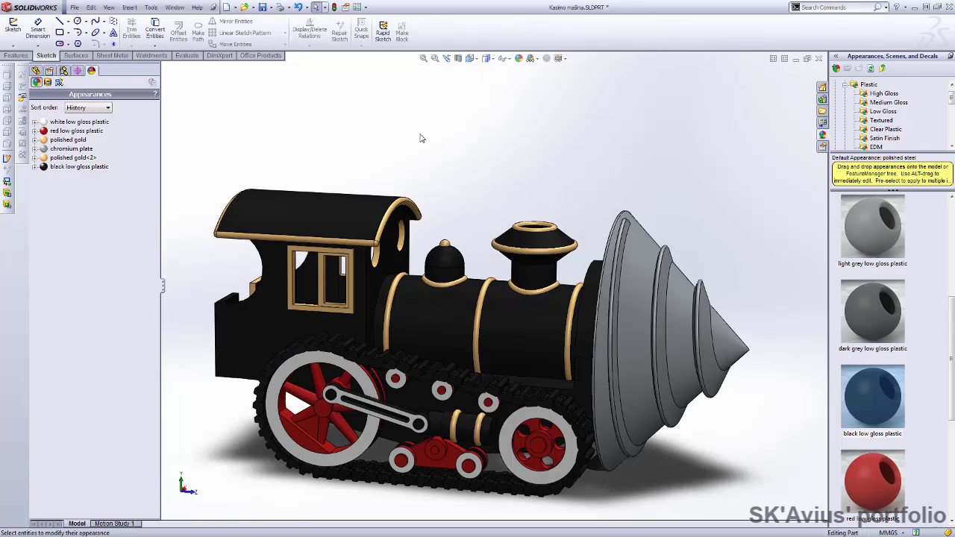